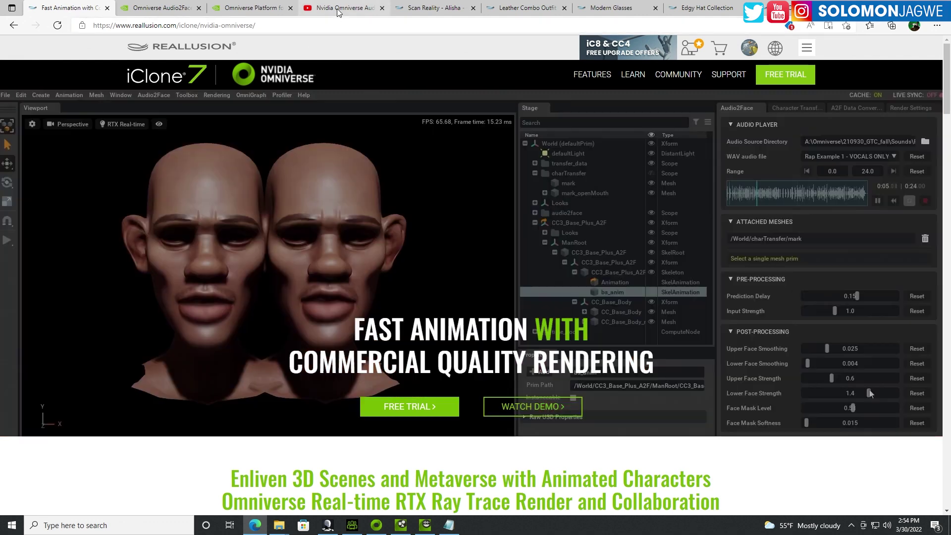
Look through the open web pages for the Maze Beatz video, Omniverse Audio2Face, the Omniverse platform and iClone's Omniverse offering
left_click(338, 9)
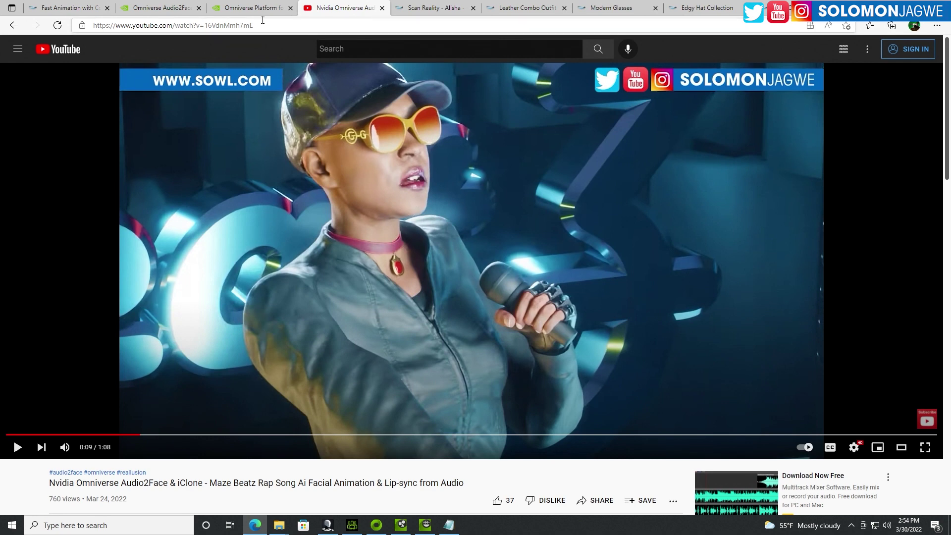
left_click(158, 7)
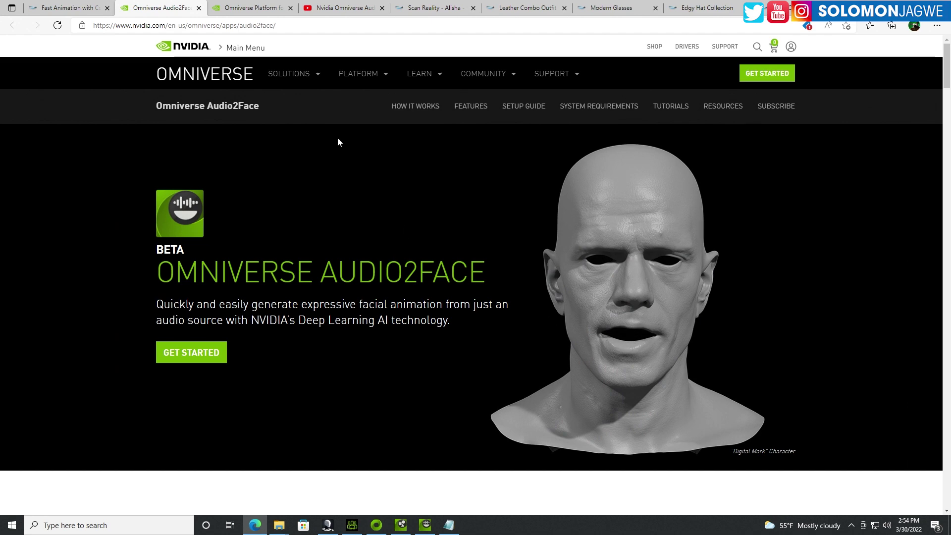
left_click(255, 7)
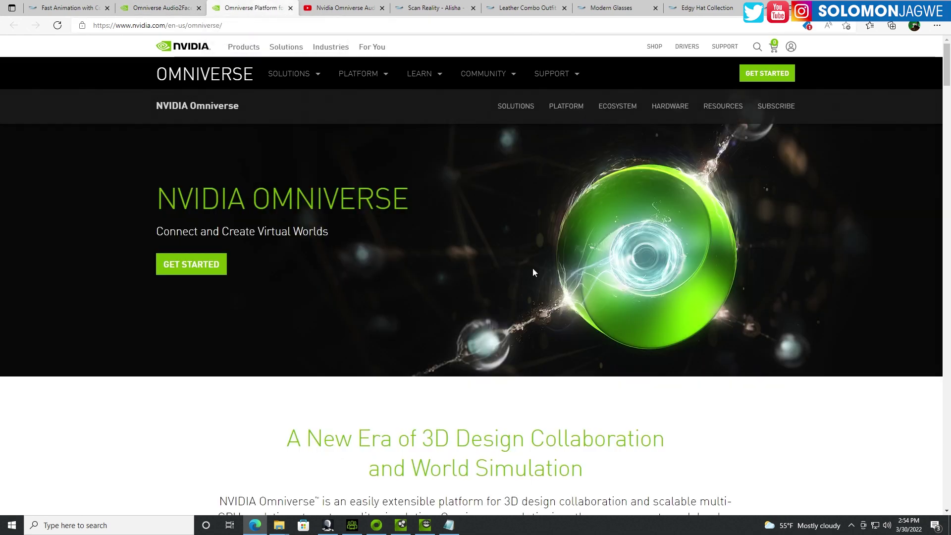
left_click(167, 9)
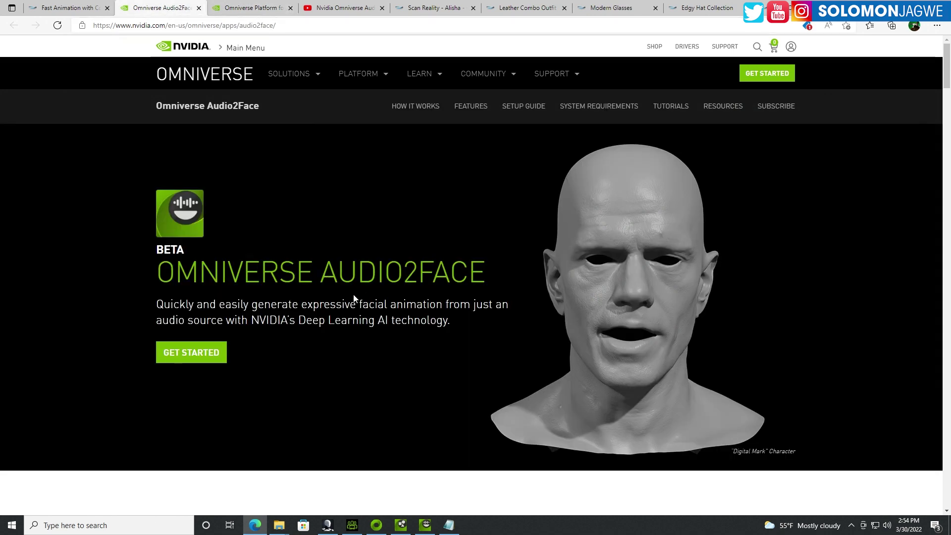
left_click(87, 11)
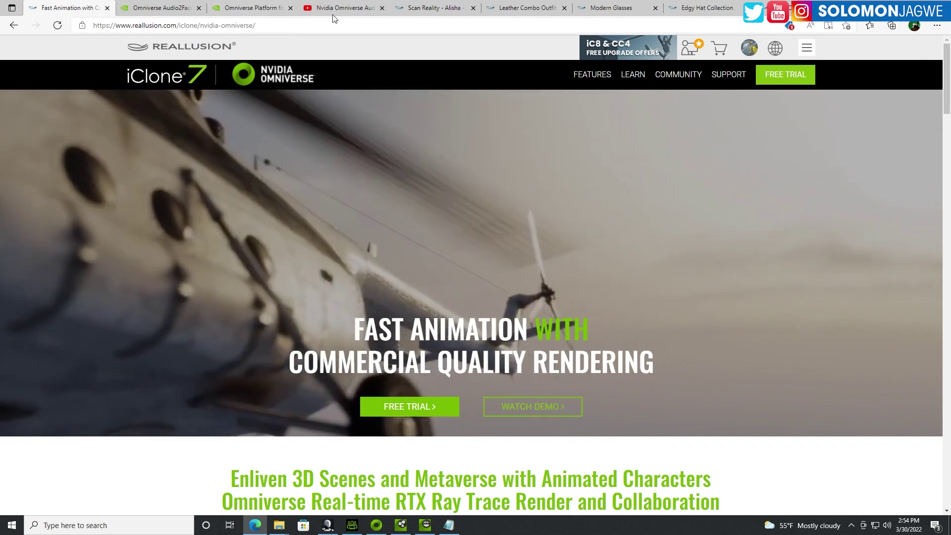
Examine the details below the Maze Beatz rap video and return to Reallusion's iClone Omniverse page
left_click(338, 8)
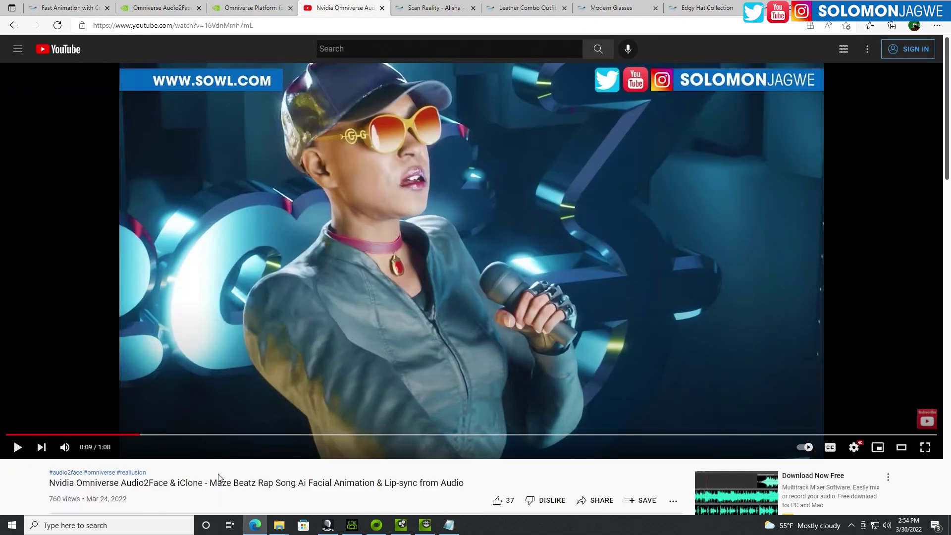
scroll(218, 477, "down", 3)
scroll(216, 473, "up", 3)
left_click(69, 7)
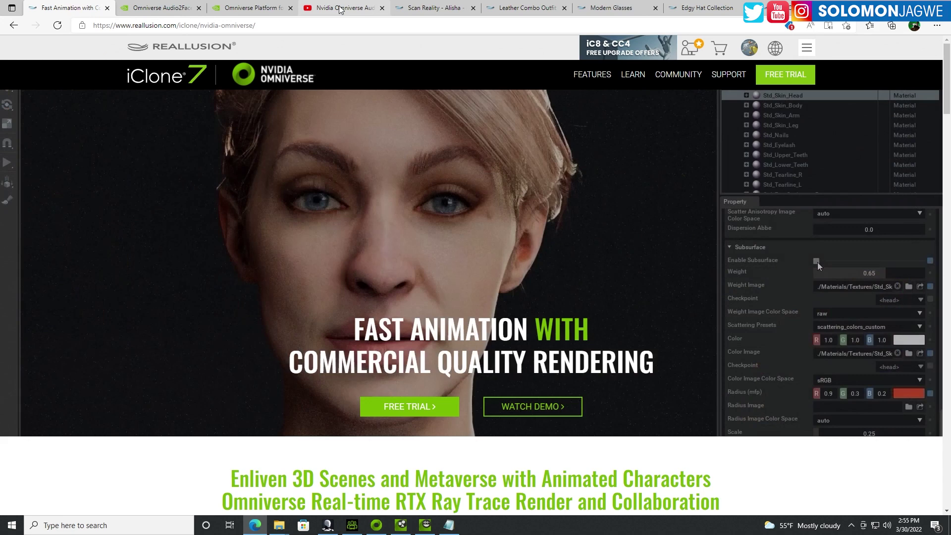
Play part of the Maze Beatz rap video, pause it and return to the Omniverse Audio2Face page
left_click(340, 9)
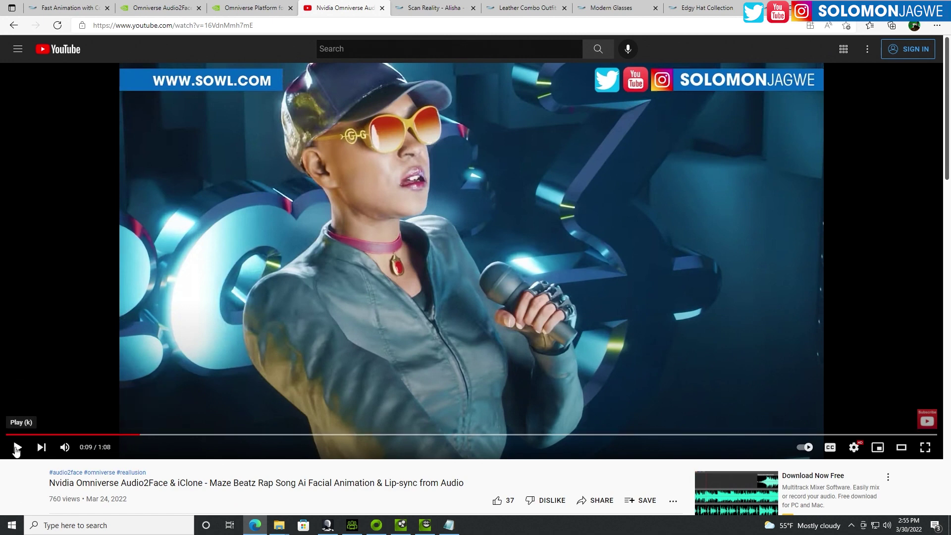
left_click(16, 448)
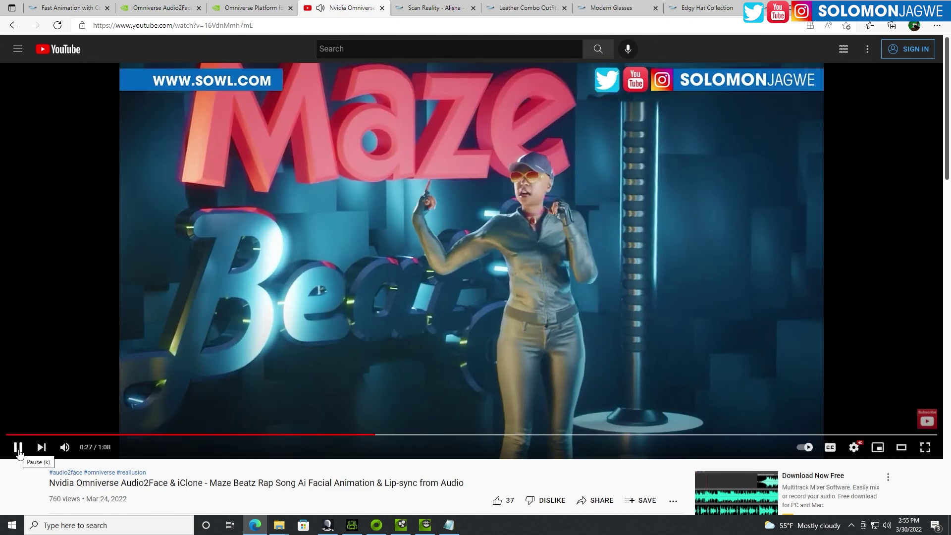
left_click(18, 449)
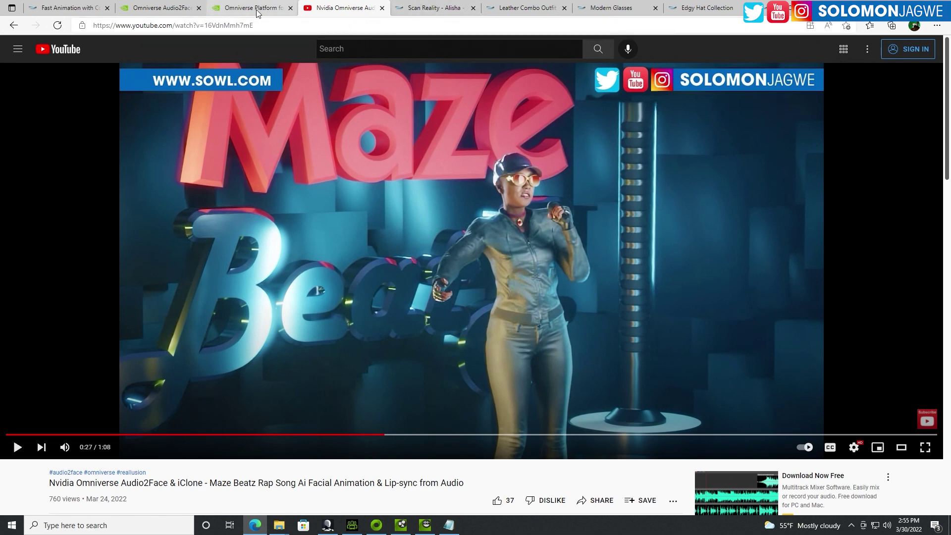
left_click(157, 8)
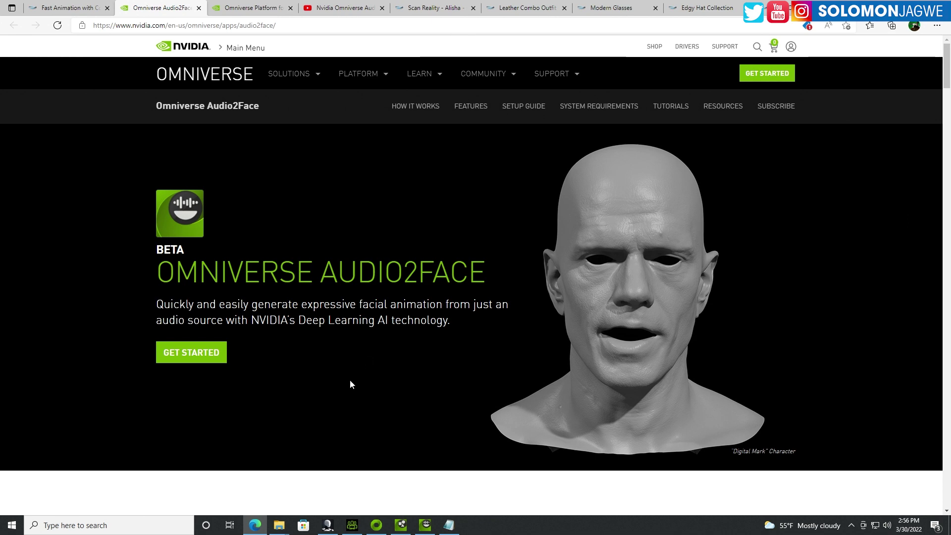
Switch to Character Creator 3 and examine the MAZE_BeatZ avatar's face and outfit up close
left_click(351, 525)
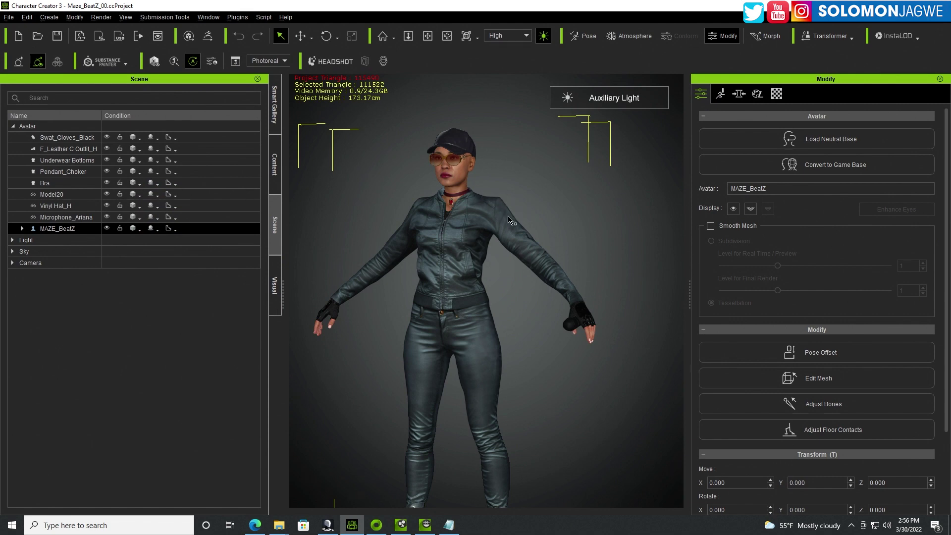
right_click_drag(458, 220, 552, 233)
scroll(450, 153, "up", 6)
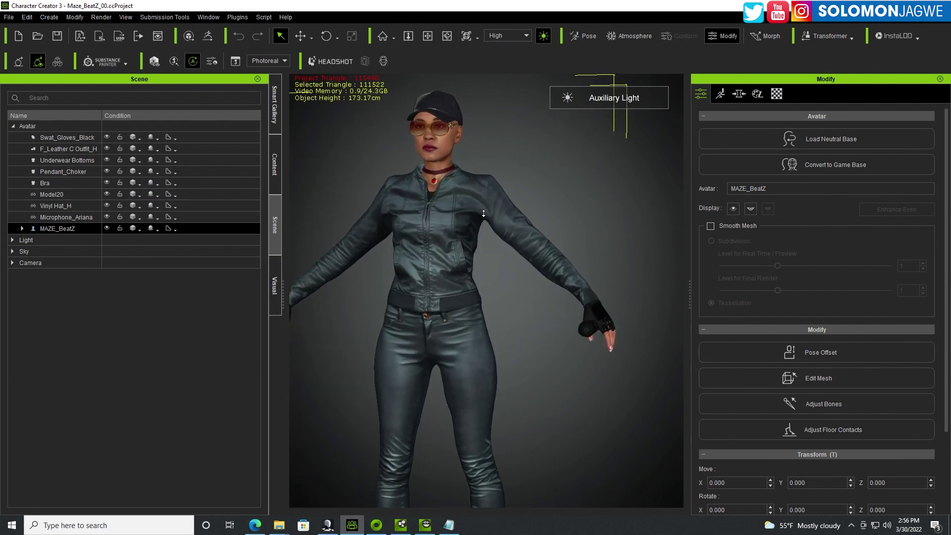
scroll(451, 153, "down", 5)
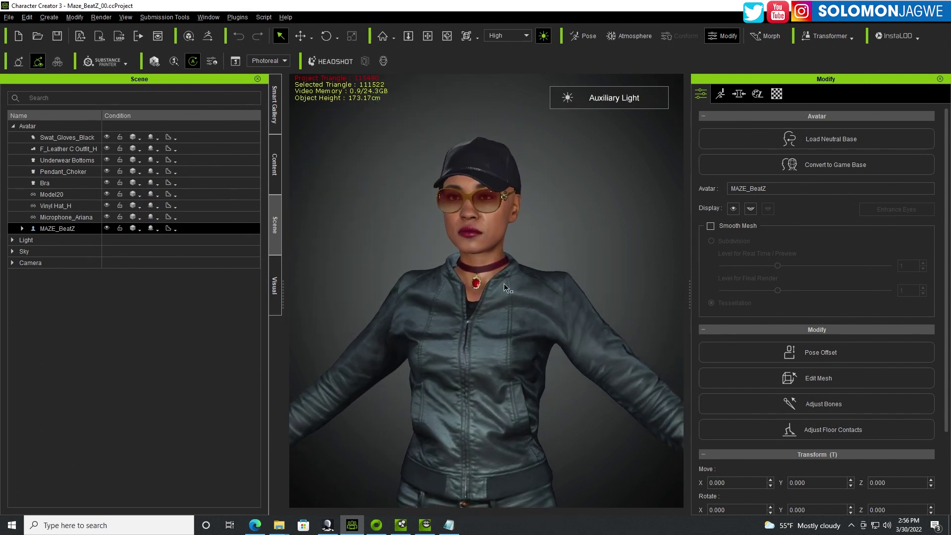
scroll(377, 221, "up", 4)
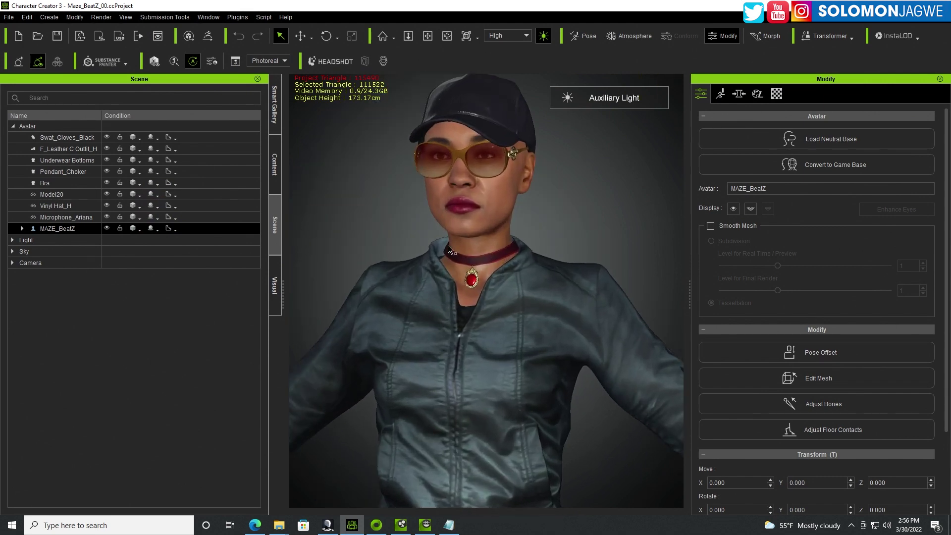
Switch back to the browser and review the Scan Reality - Alisha pack and the Leather Combo Outfit preview images
left_click(256, 527)
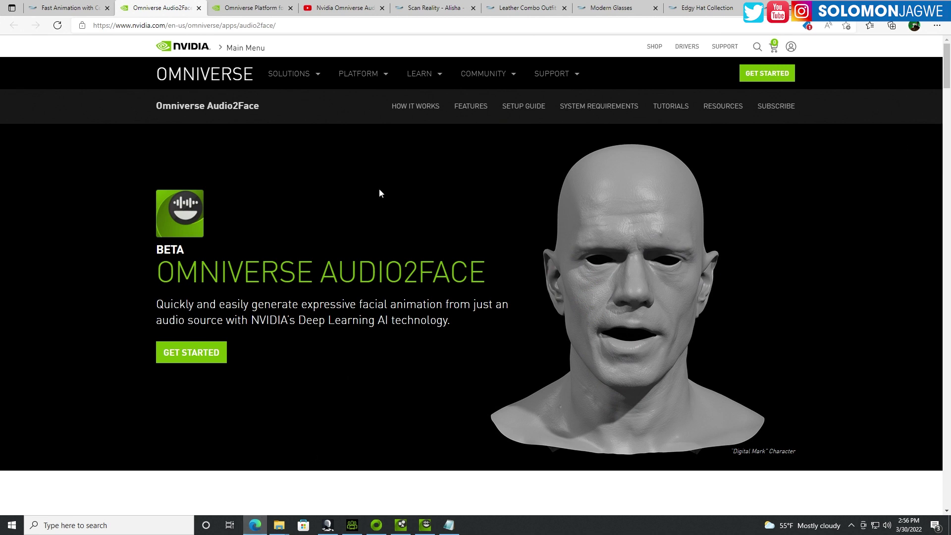
left_click(415, 9)
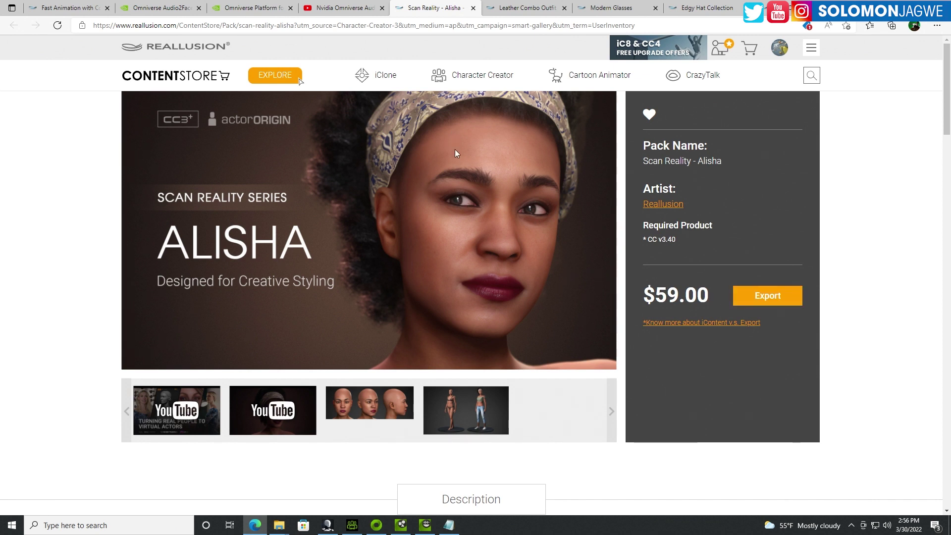
left_click(523, 10)
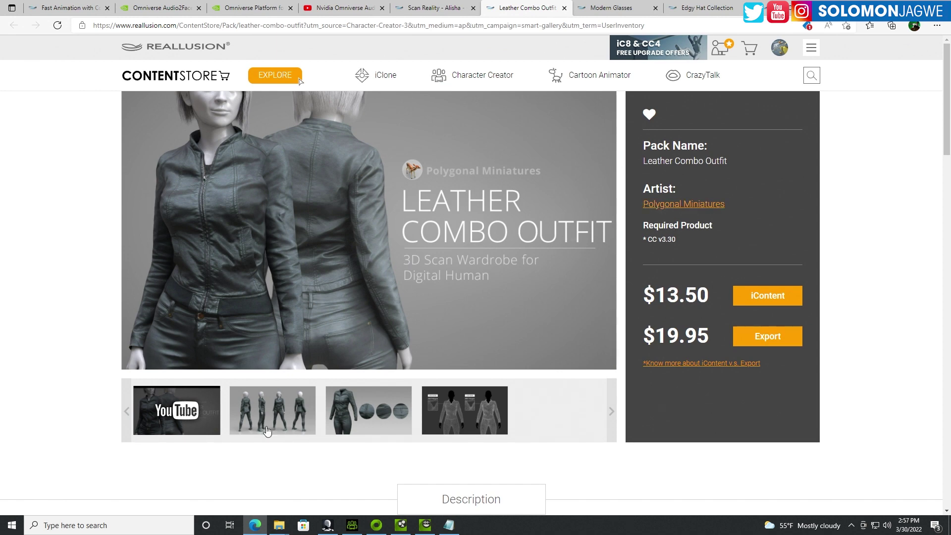
left_click(283, 413)
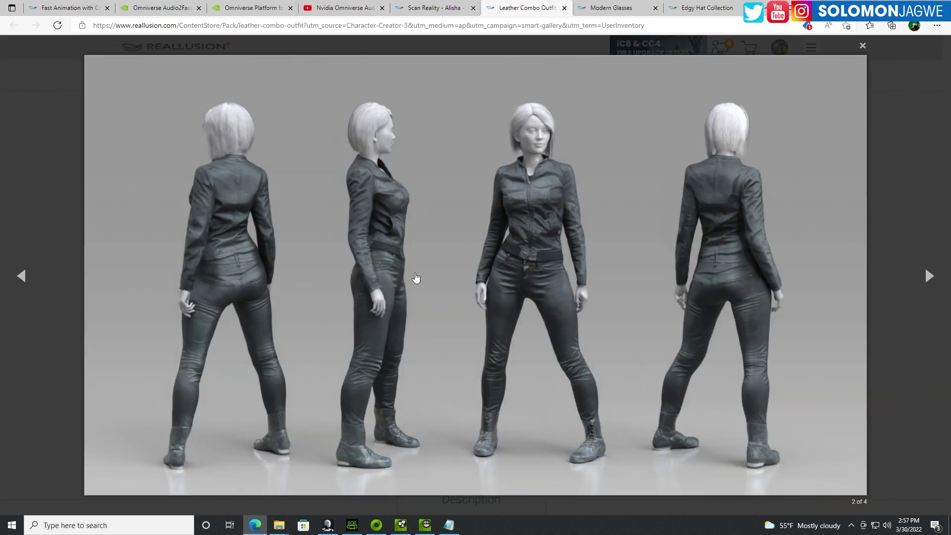
left_click(926, 276)
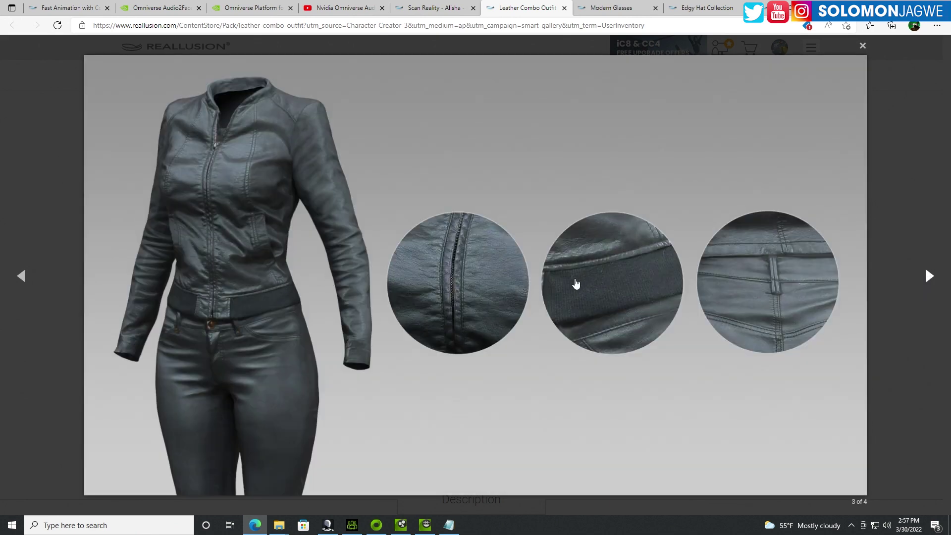
left_click(910, 143)
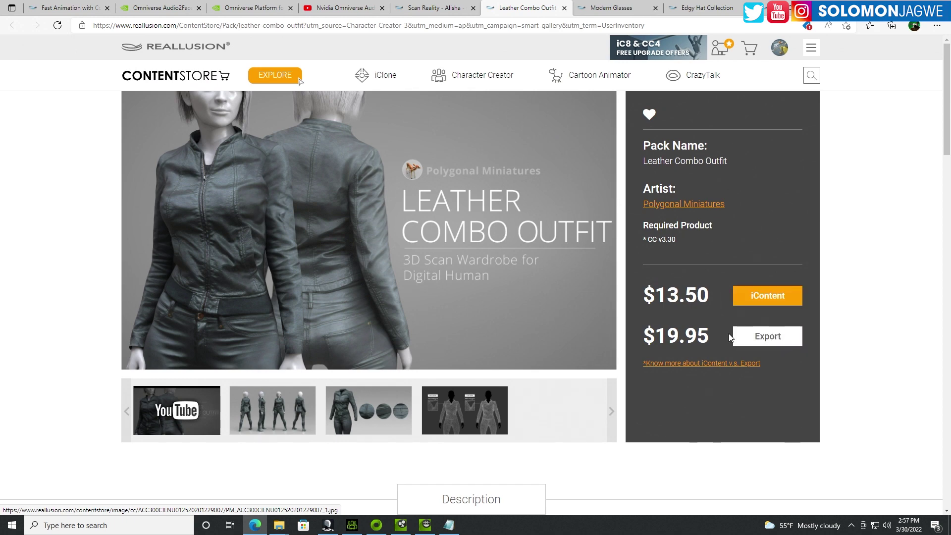
Review the Modern Glasses pack page, including its pricing and frame feature sections
left_click(607, 9)
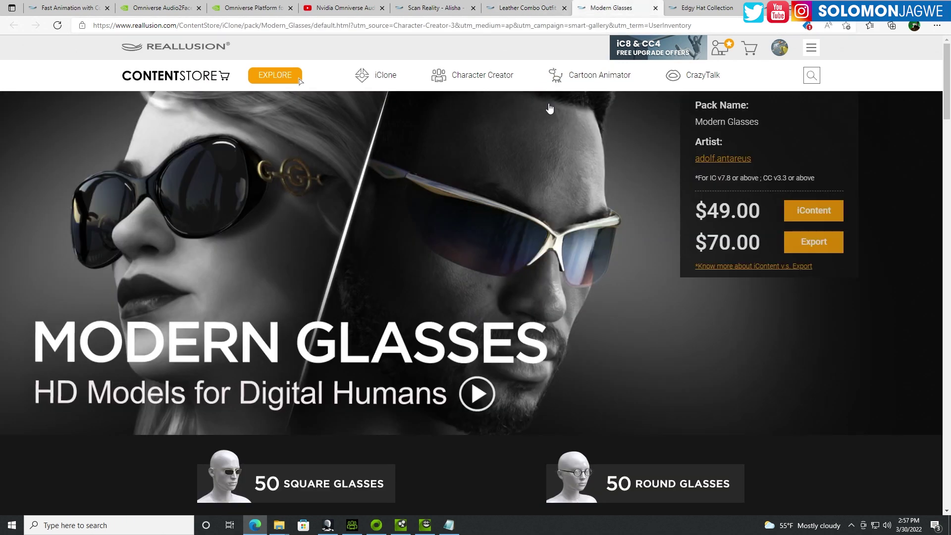
mouse_move(686, 102)
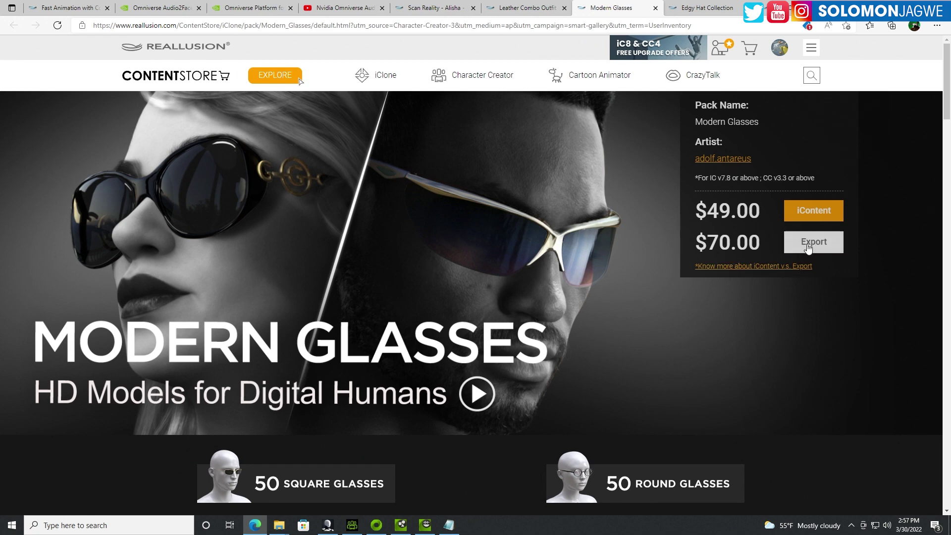
scroll(480, 296, "down", 15)
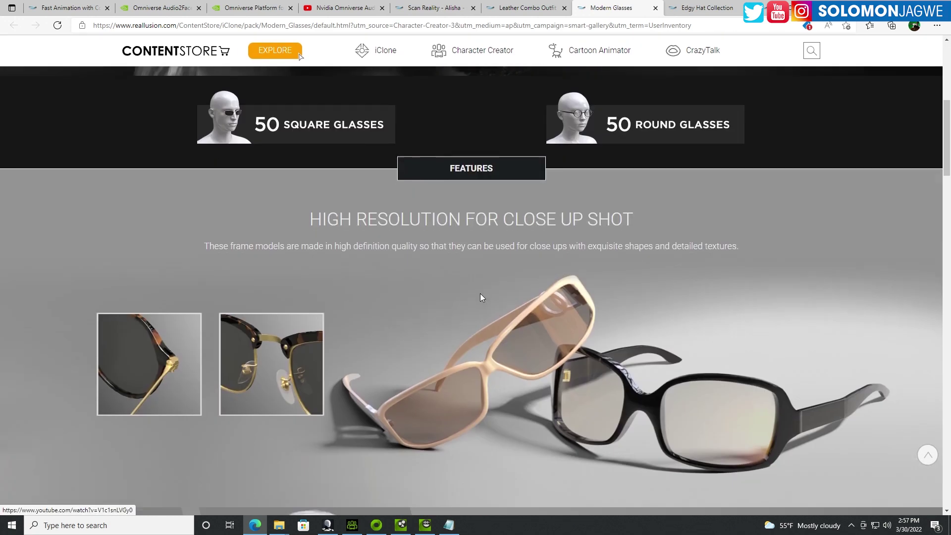
scroll(479, 293, "down", 8)
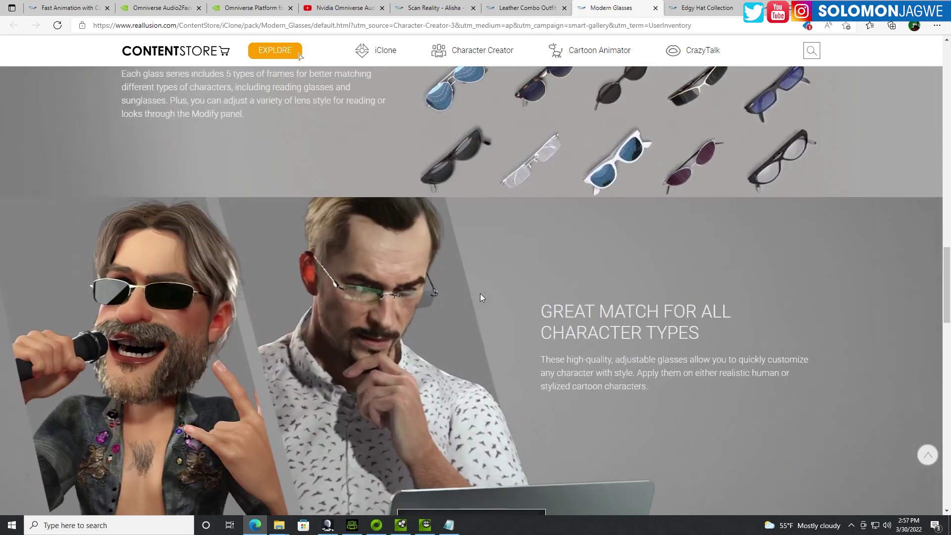
scroll(480, 294, "up", 2)
scroll(480, 293, "up", 8)
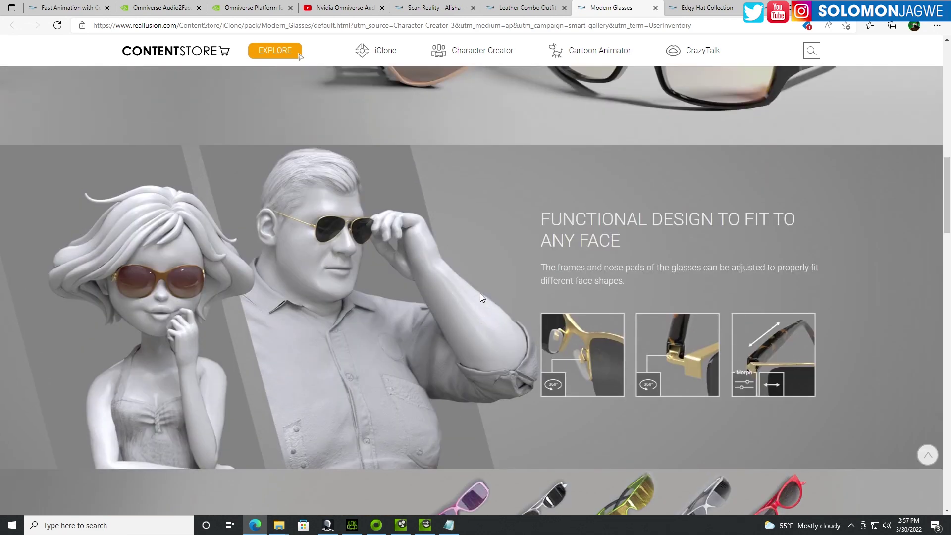
Review the Edgy Hat Collection pack page, including its hat gallery, styles and color variations
left_click(708, 9)
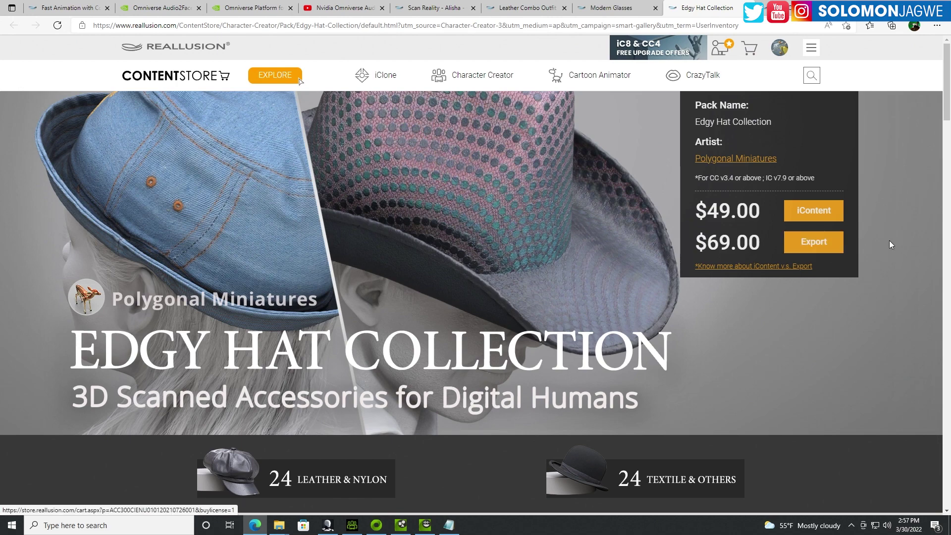
scroll(503, 272, "down", 12)
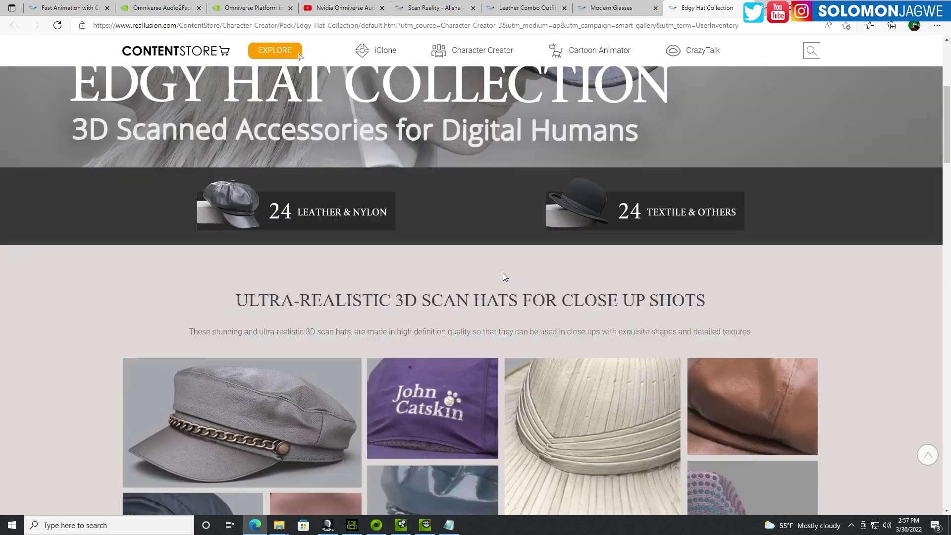
scroll(500, 271, "up", 1)
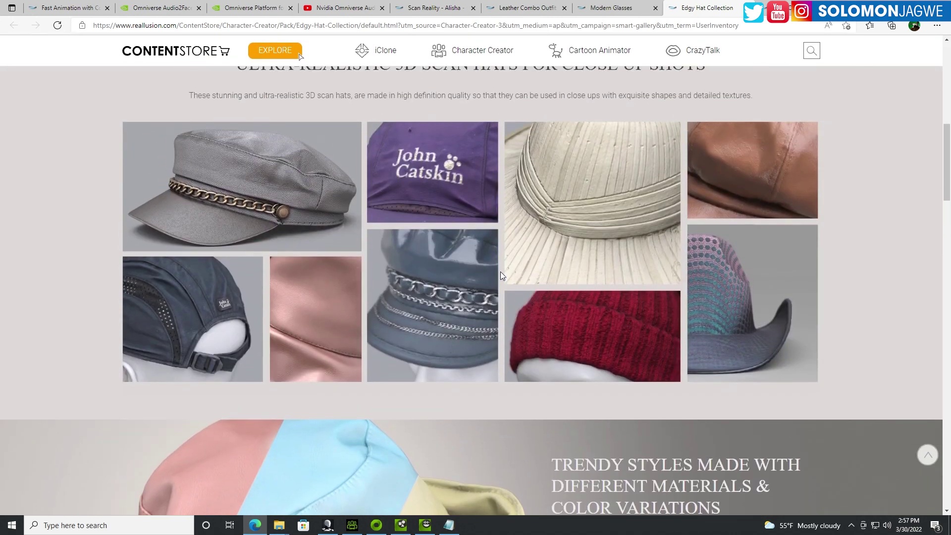
scroll(500, 272, "down", 5)
scroll(498, 270, "down", 6)
scroll(498, 270, "up", 3)
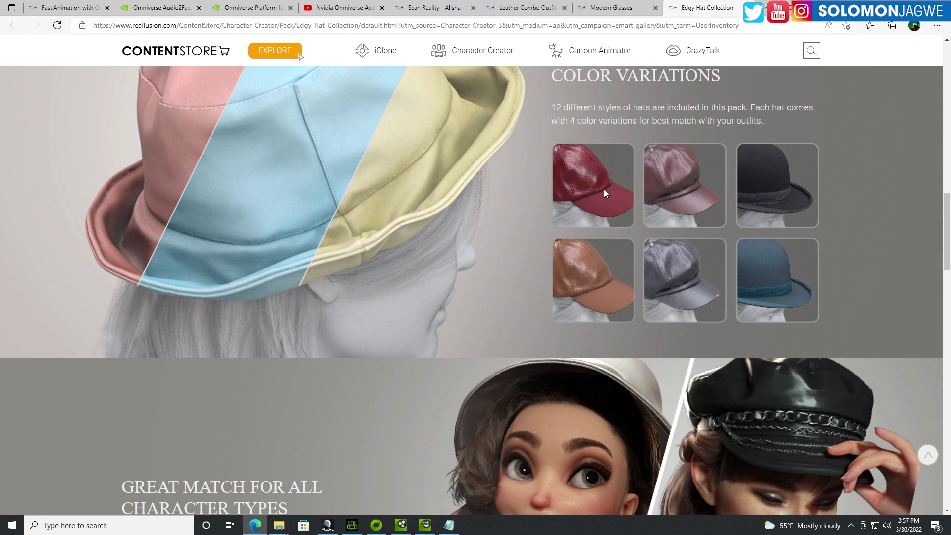
scroll(604, 189, "down", 4)
scroll(714, 266, "up", 6)
scroll(714, 266, "up", 5)
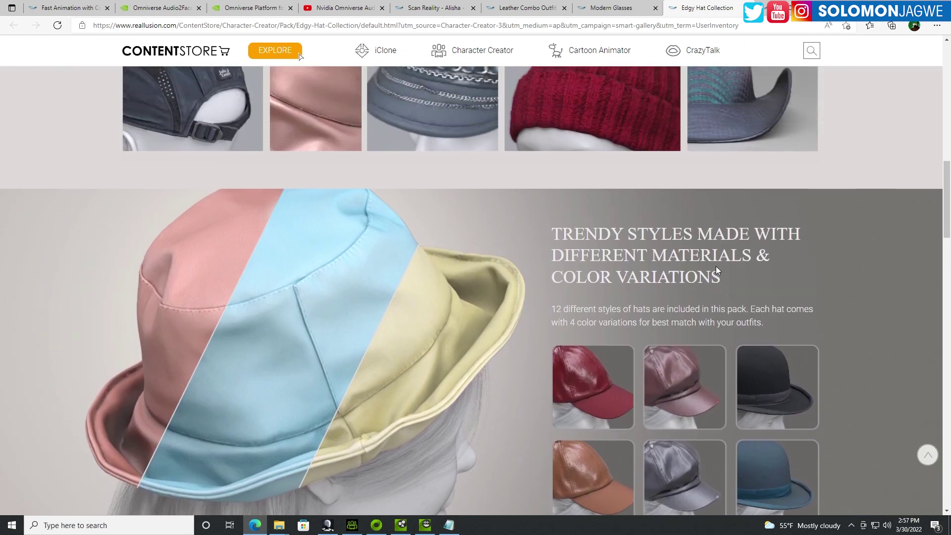
Return to Character Creator 3 and inspect the avatar's hat, glasses, choker and leather jacket from several angles
left_click(352, 529)
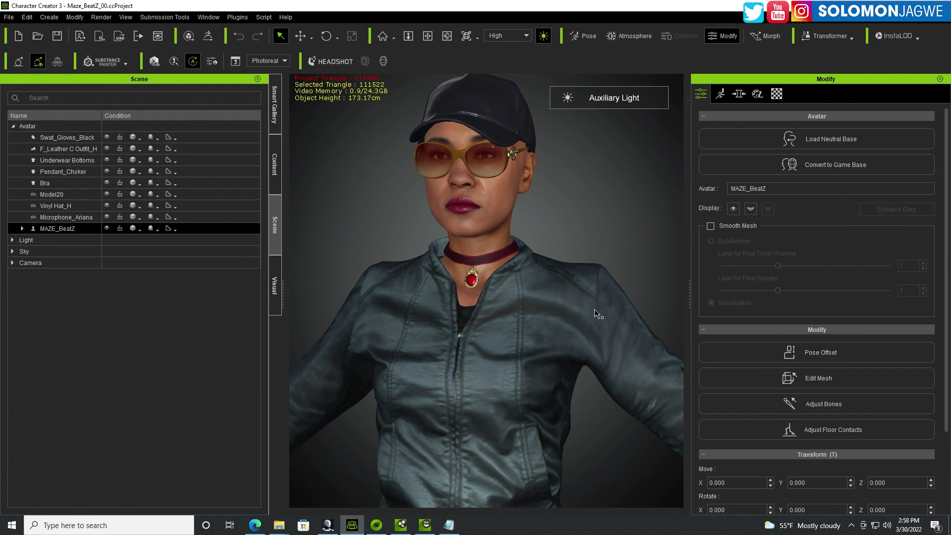
middle_click_drag(525, 262, 479, 263)
right_click_drag(478, 263, 471, 307)
scroll(440, 339, "up", 2)
scroll(441, 338, "down", 2)
scroll(475, 297, "up", 2)
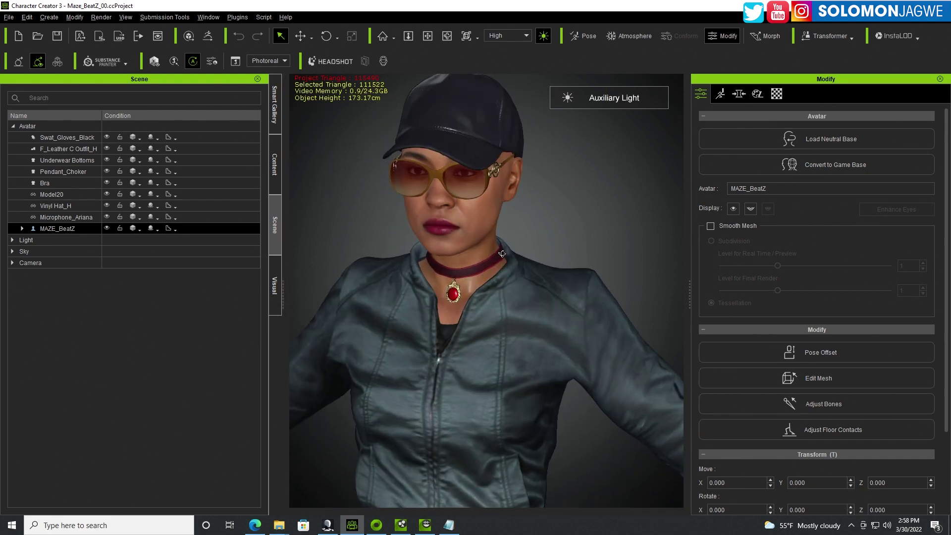
right_click_drag(512, 259, 397, 253)
scroll(592, 134, "up", 2)
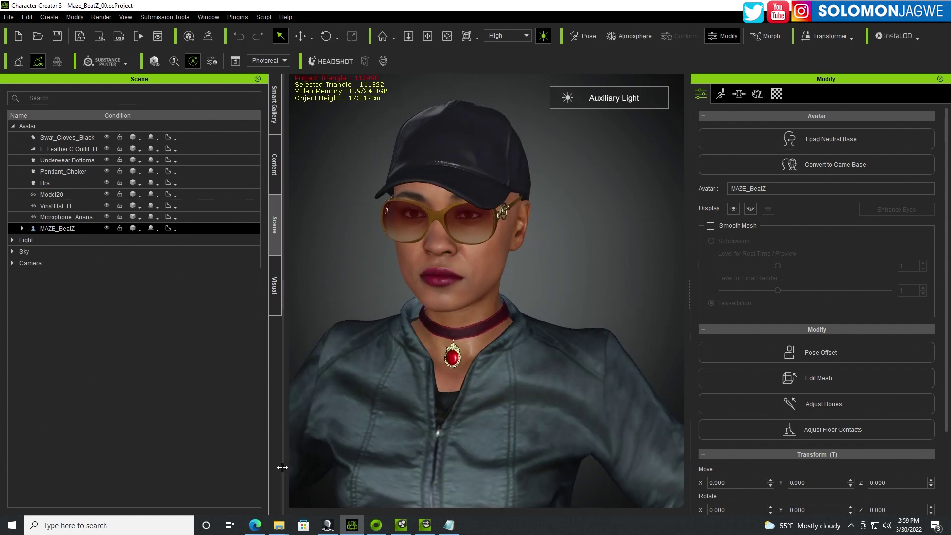
Switch to File Explorer's Updated audio folder, select rap_NV_Project1_JDB.wav, and widen the window and Name column to show full file names
mouse_move(281, 531)
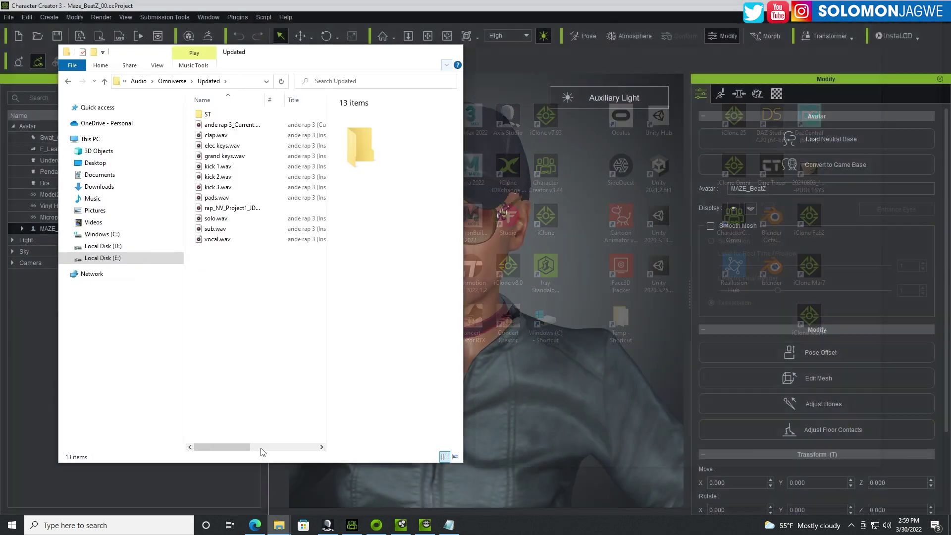
left_click(247, 477)
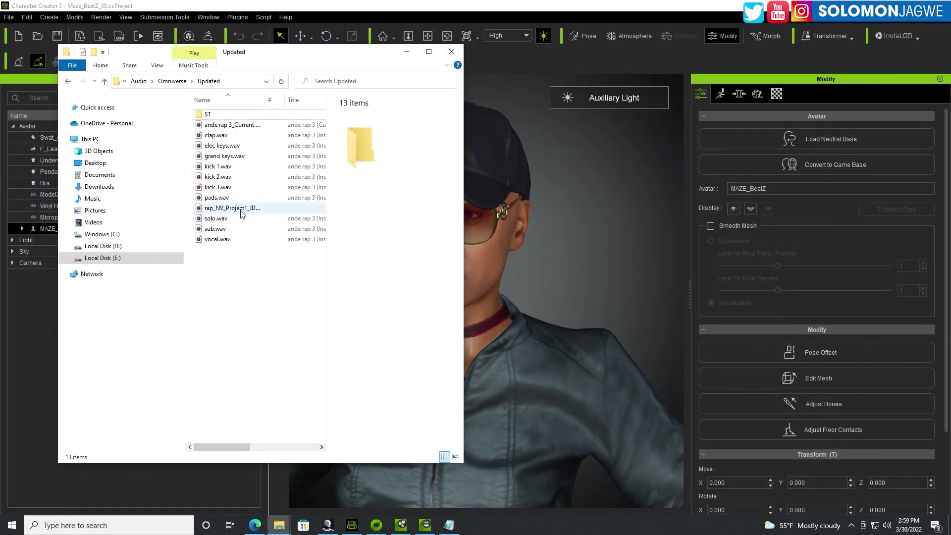
left_click(242, 210)
left_click_drag(465, 166, 664, 166)
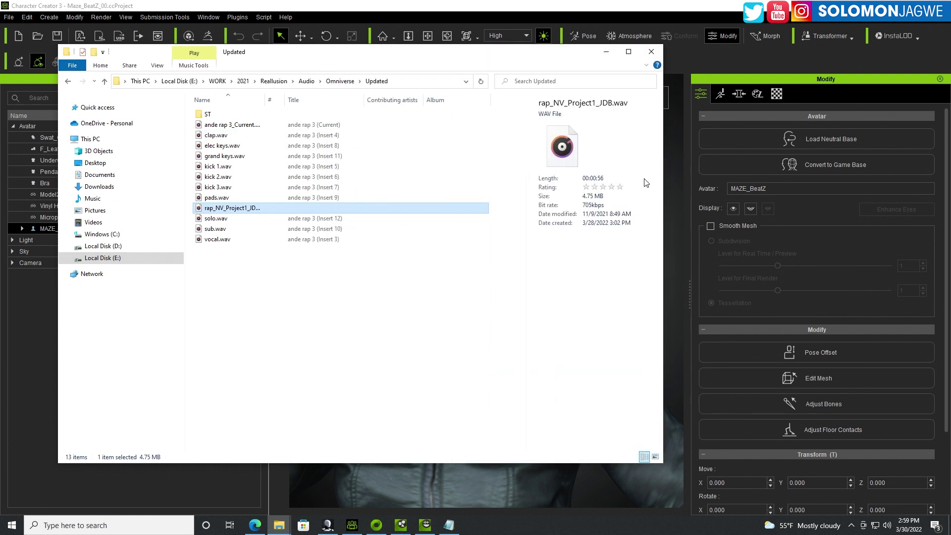
left_click_drag(287, 102, 390, 102)
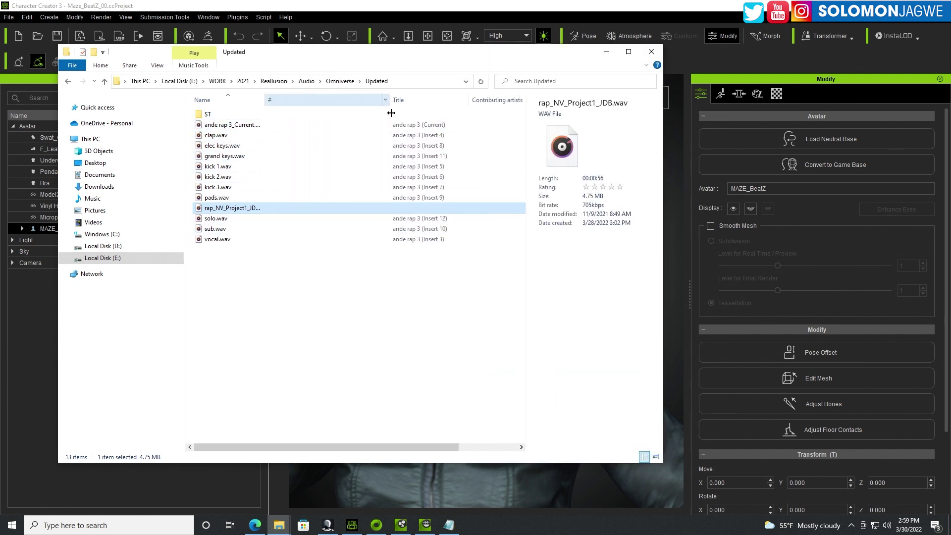
left_click_drag(265, 102, 382, 103)
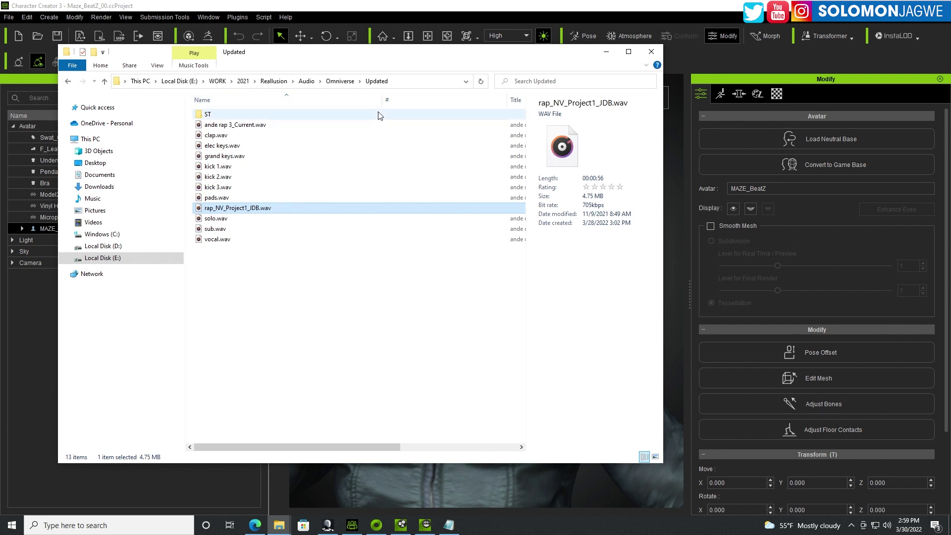
Play the beginnings of rap_NV_Project1_JDB.wav and vocal.wav, closing the music player after each one
double_click(244, 211)
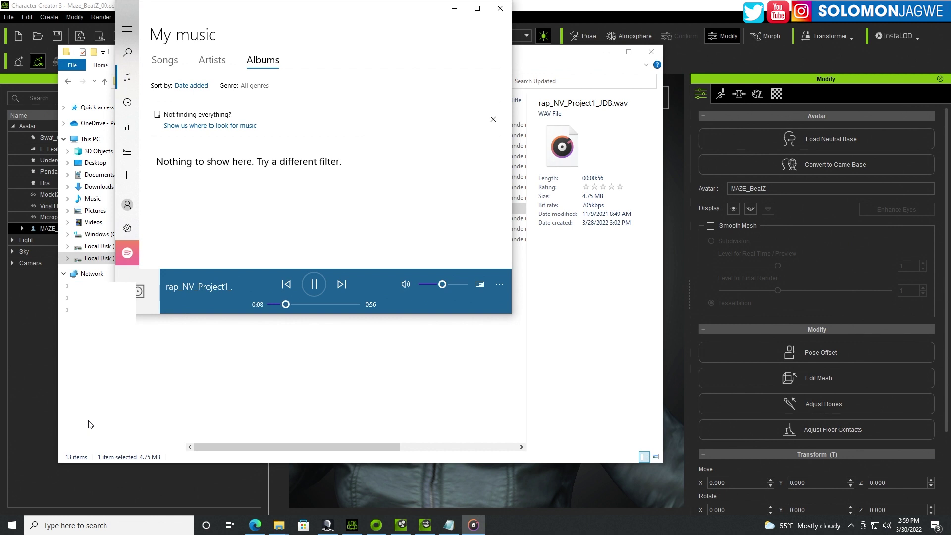
left_click(314, 286)
left_click(500, 8)
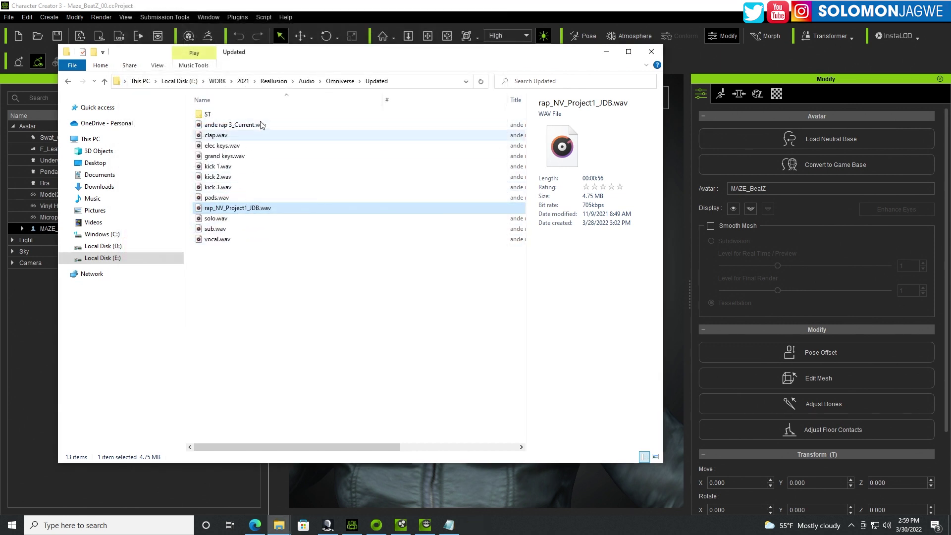
double_click(217, 239)
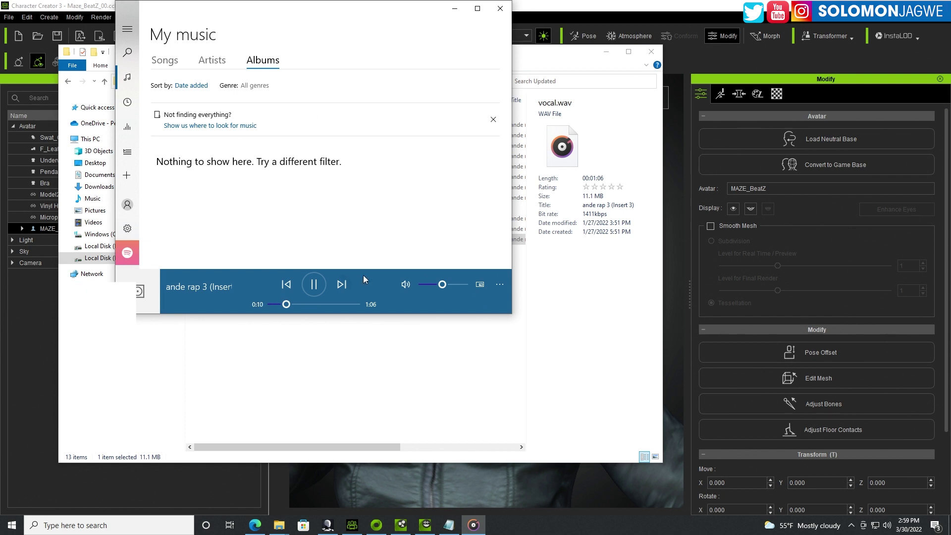
left_click(502, 8)
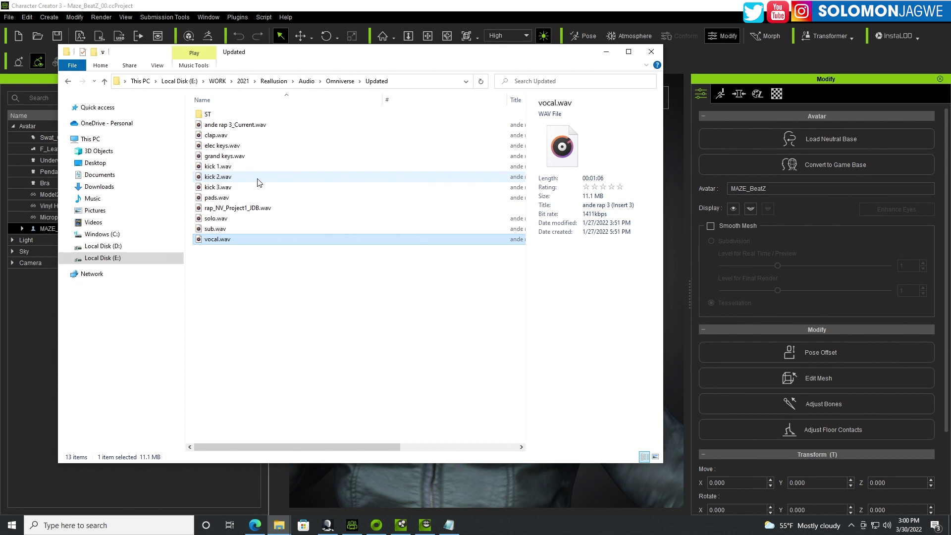
Play part of ande rap 3_Current.wav, close the player, and return to the avatar in Character Creator 3
double_click(240, 125)
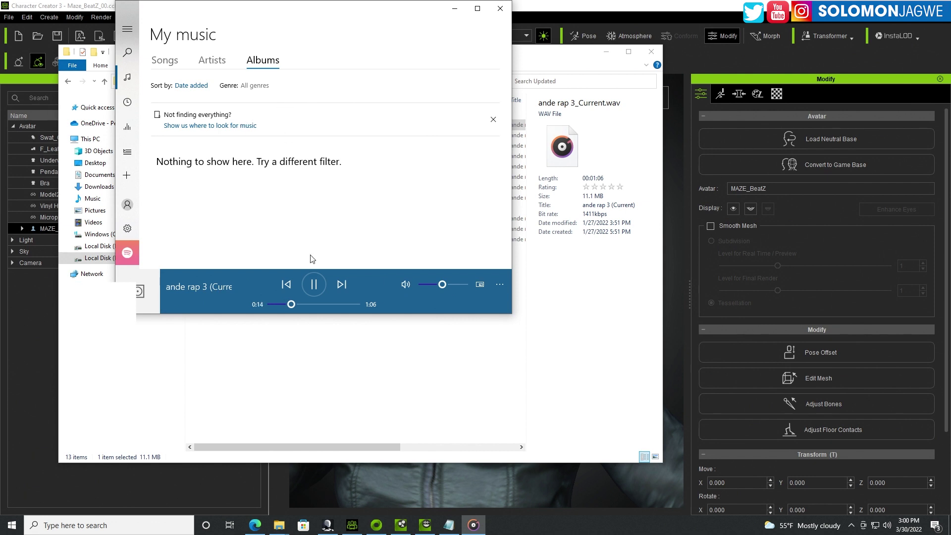
left_click(314, 283)
left_click_drag(408, 18, 686, 96)
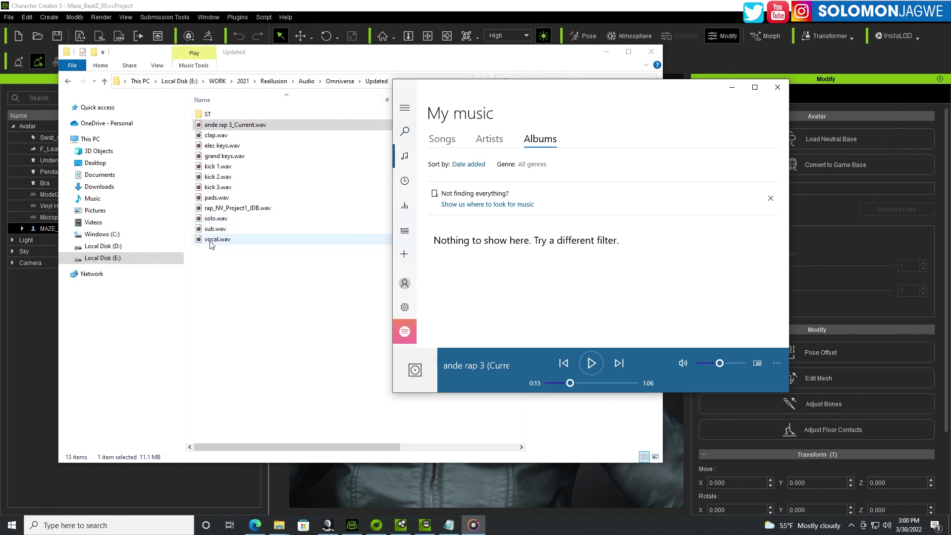
left_click(778, 88)
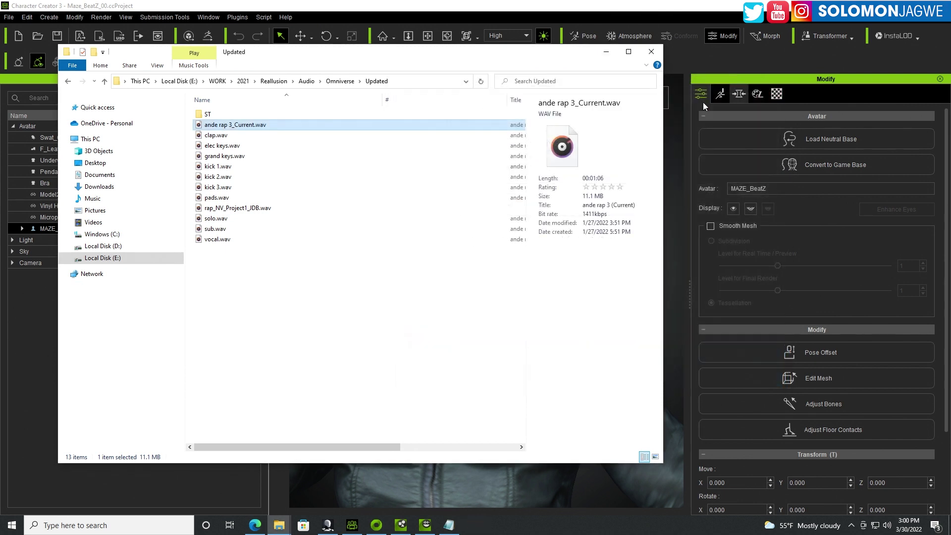
left_click(605, 53)
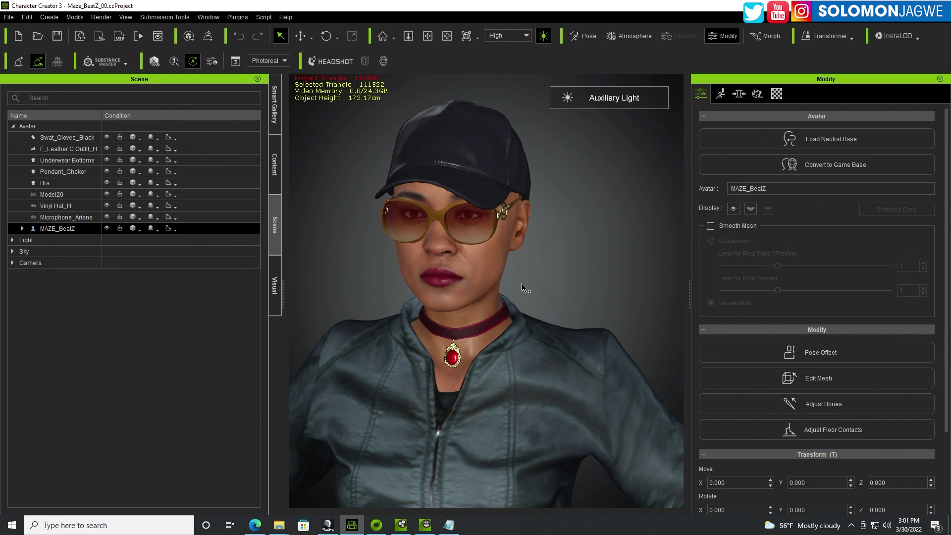
right_click_drag(490, 287, 503, 193)
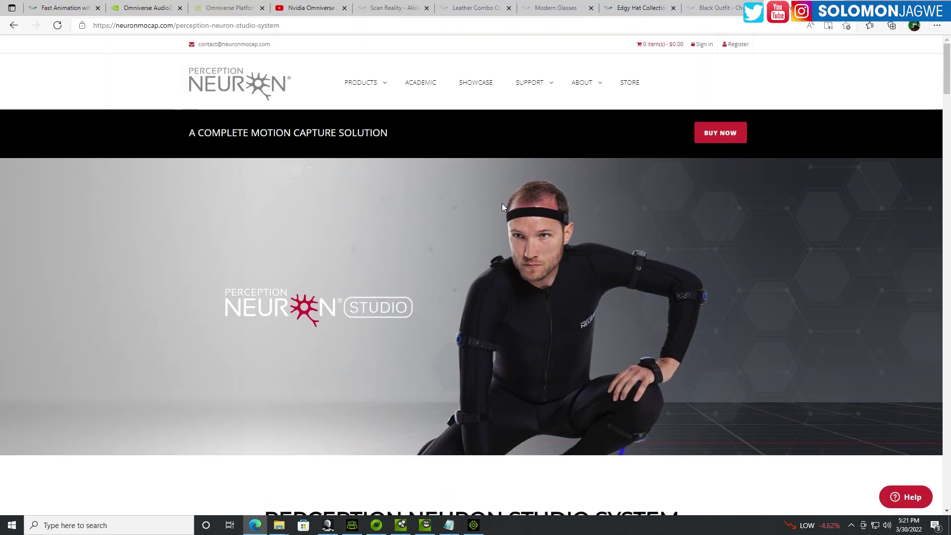
Review the Perception Neuron Studio page in the browser, down to the body sensor, transceiver and gloves section
scroll(502, 207, "down", 10)
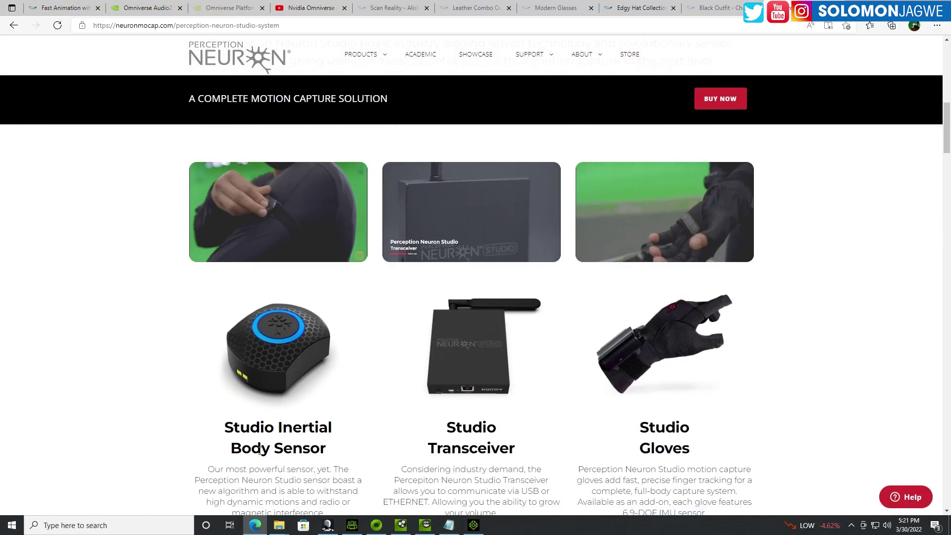
Switch to the motion capture editor, maximize it, and play the Maze Beats take while examining the figure from several sides
key("alt+Tab")
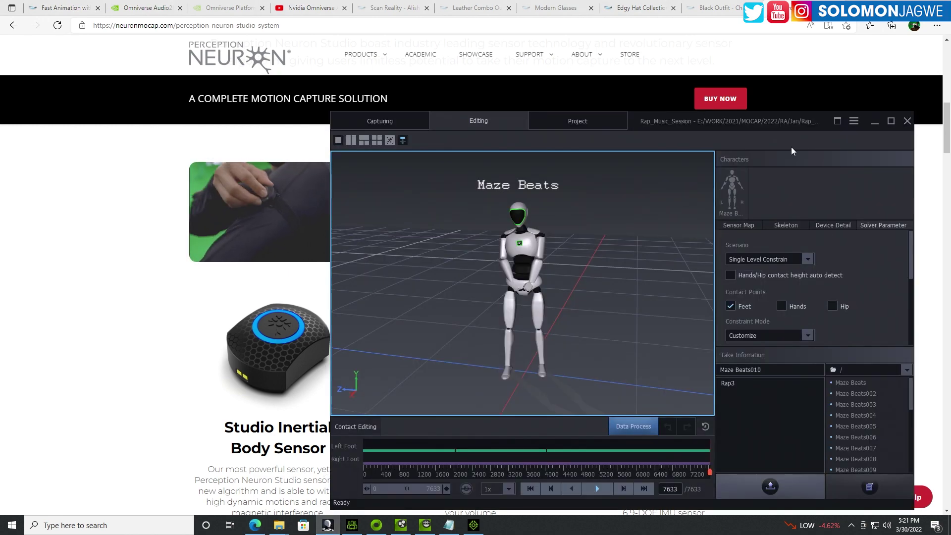
left_click(890, 121)
key("space")
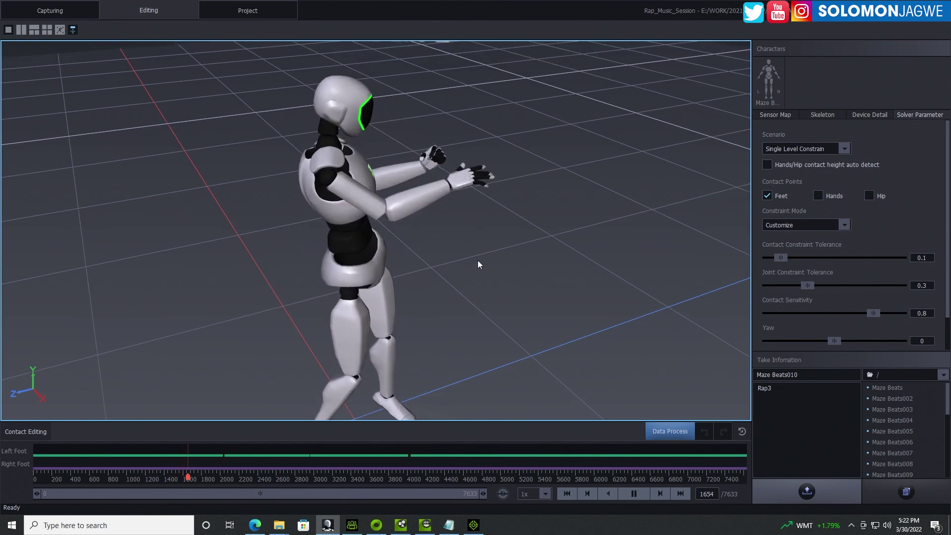
left_click_drag(477, 260, 280, 263)
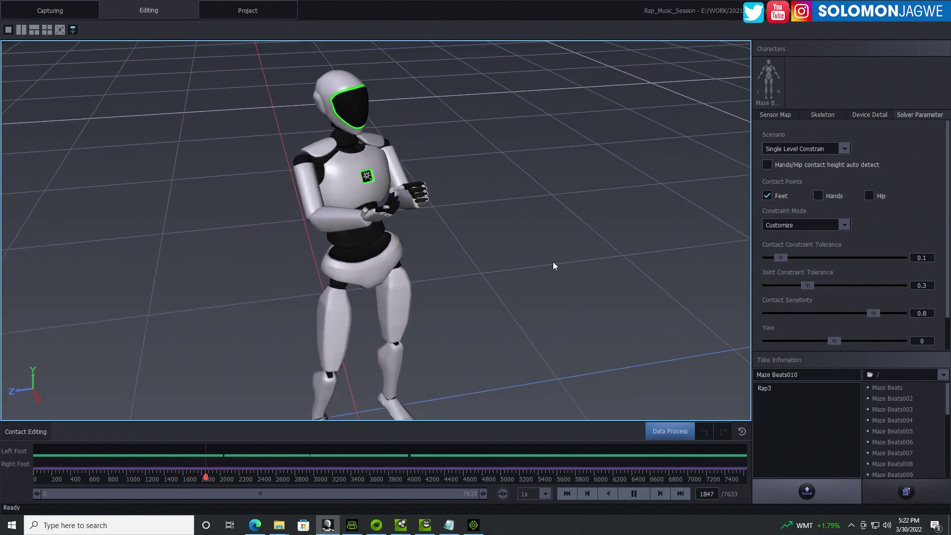
left_click_drag(553, 266, 208, 243)
left_click_drag(213, 243, 696, 296)
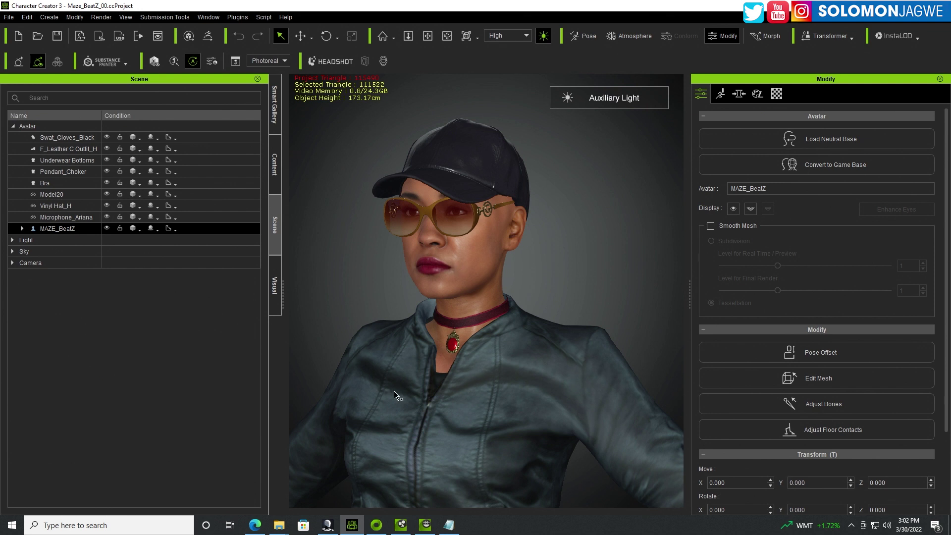
Return to the motion capture editor, scrub the Maze Beats take to about frame 1944, and play a section from there
key("alt+Tab")
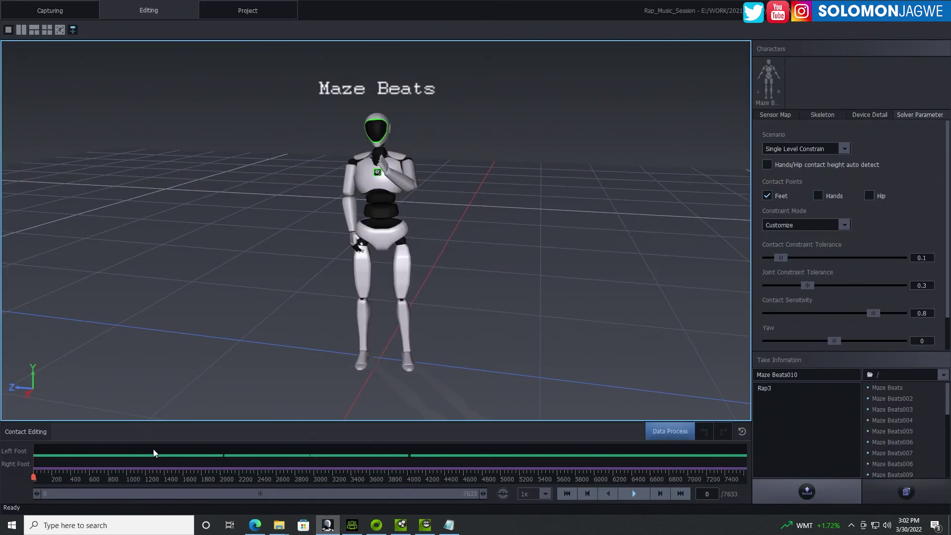
left_click_drag(41, 476, 216, 475)
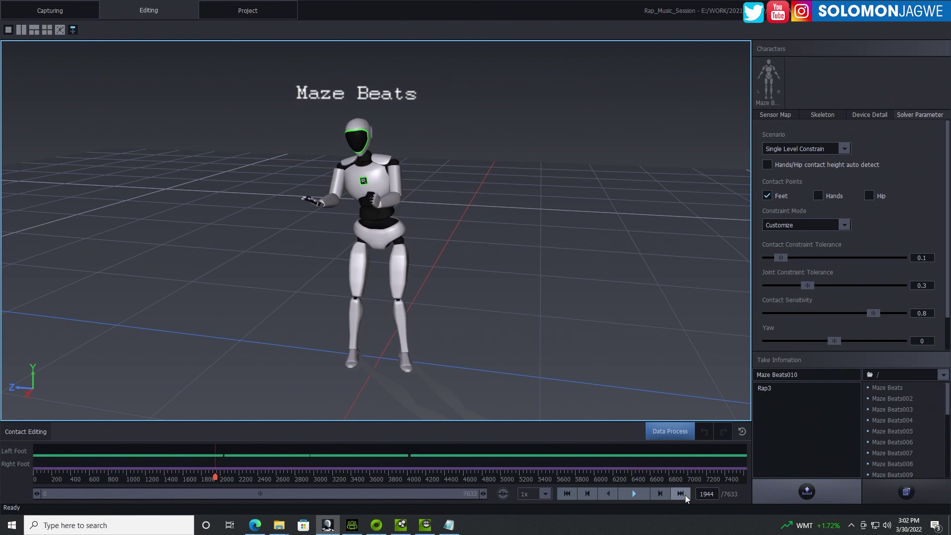
left_click(634, 493)
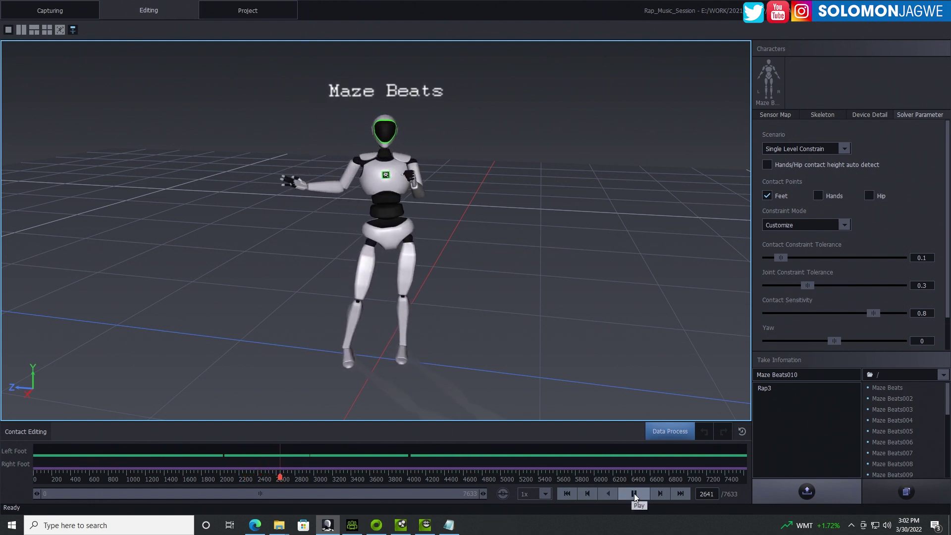
left_click(634, 493)
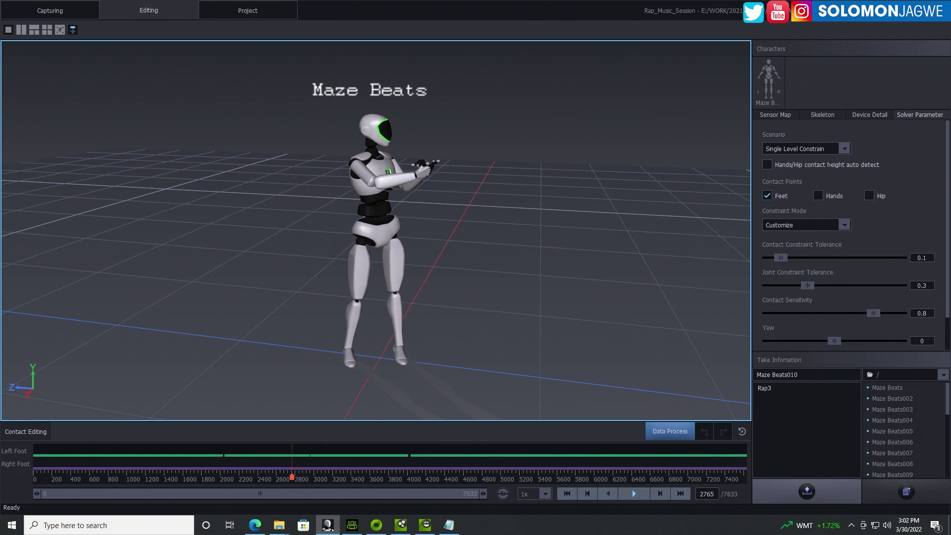
Switch to Character Creator 3, choose 4096x4096 as the avatar's maximum export texture size, and close the export settings without exporting
key("alt+Tab")
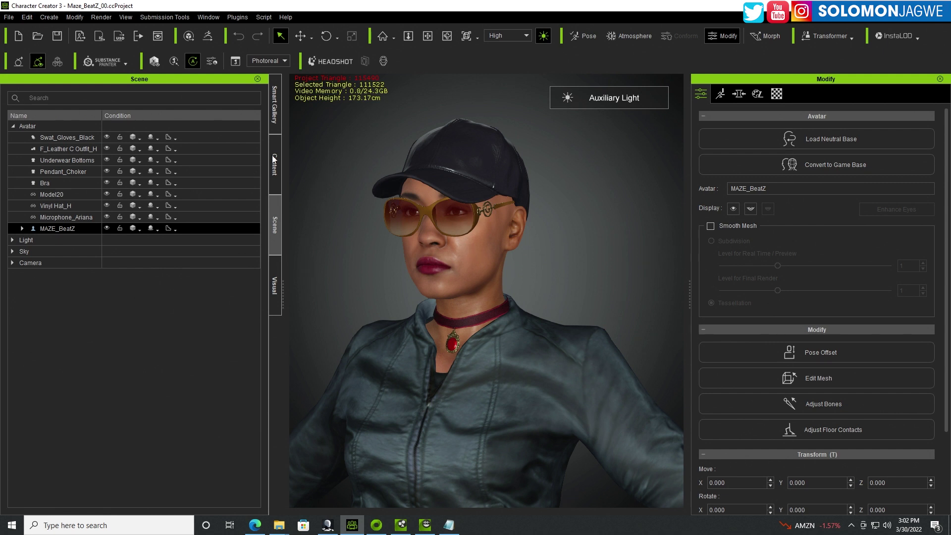
left_click(79, 36)
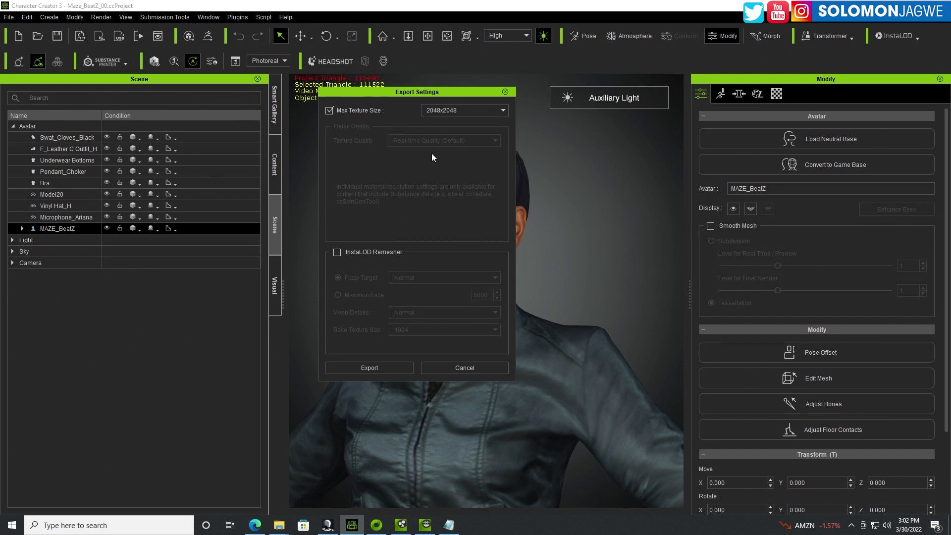
left_click(459, 110)
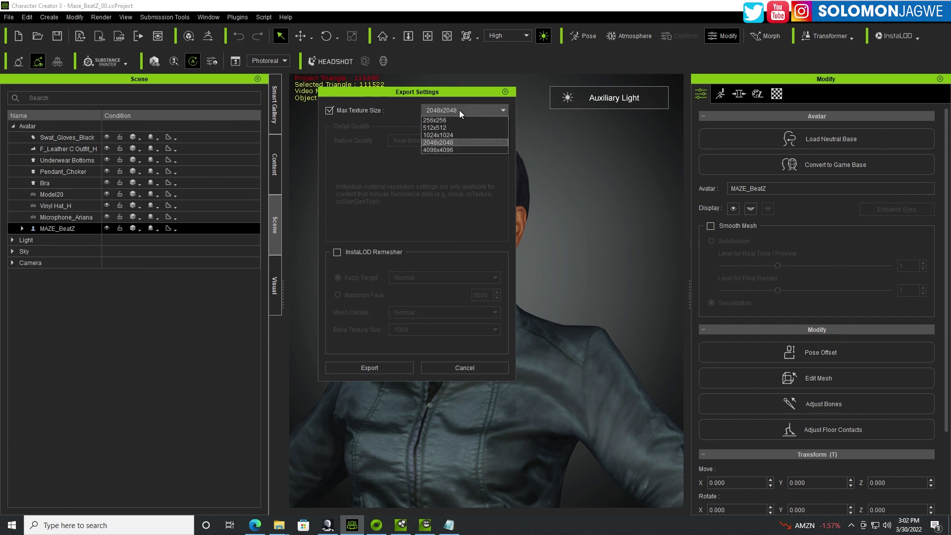
left_click(444, 149)
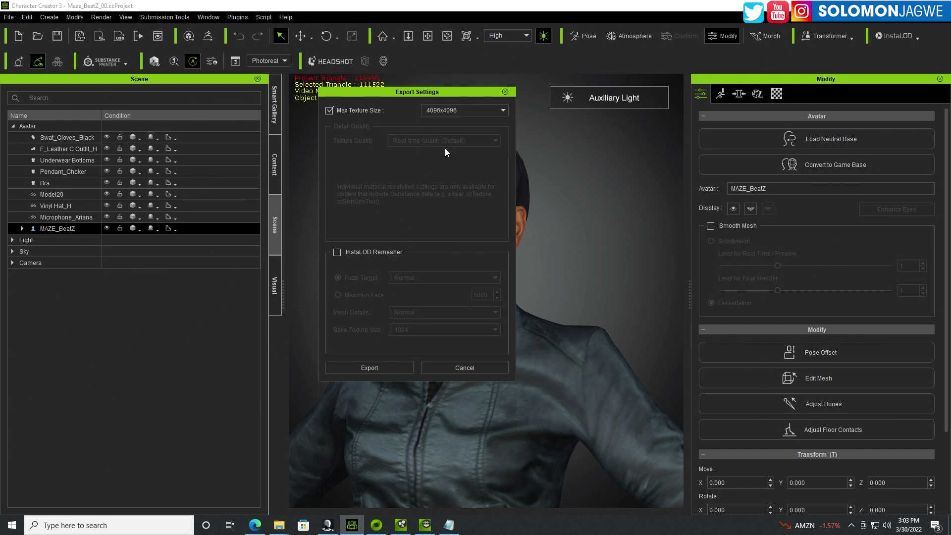
left_click(505, 91)
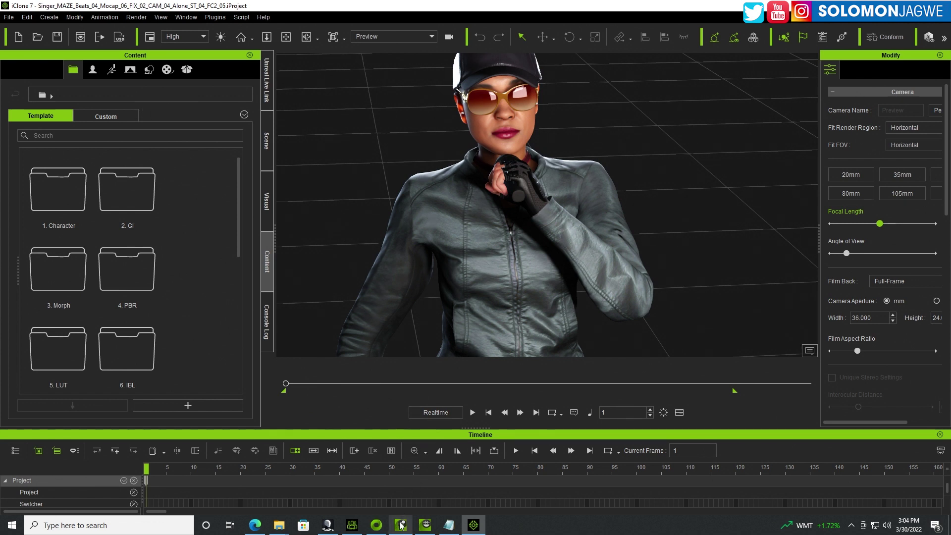
In iClone 7, browse the custom actor content to the Singer folder under Avatar, 2022, Omniverse
left_click(94, 71)
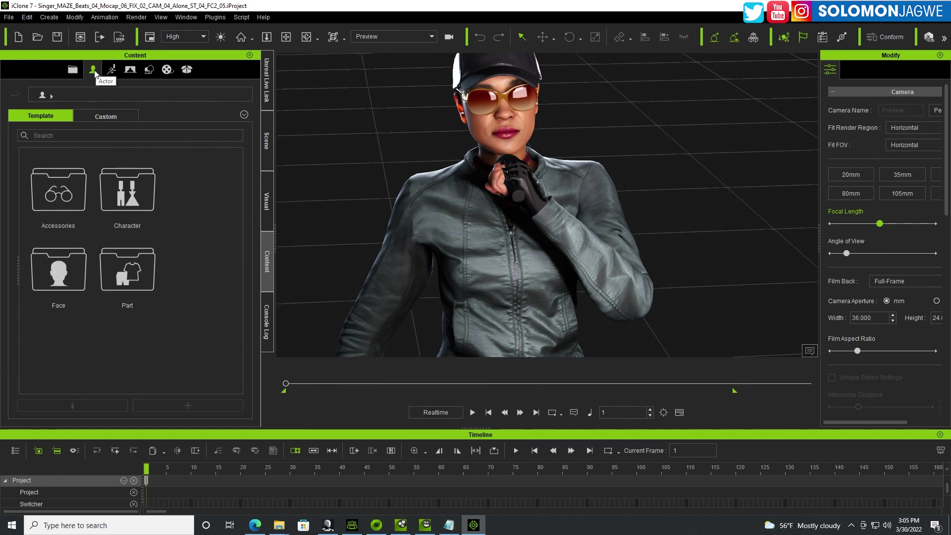
left_click(111, 117)
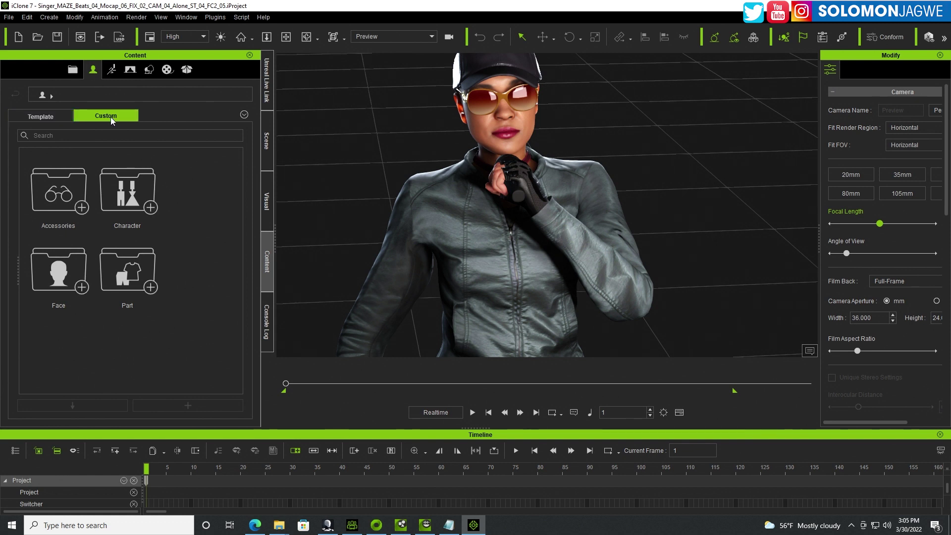
double_click(138, 203)
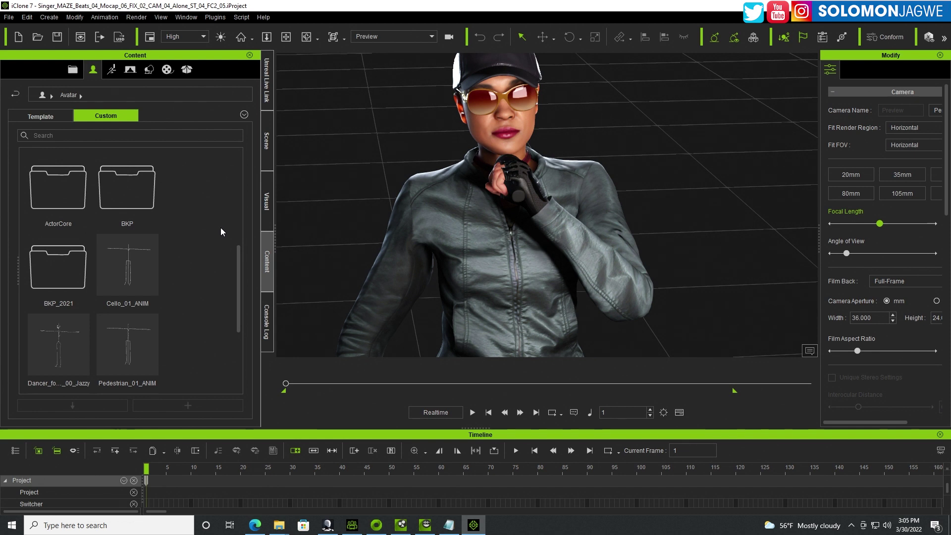
scroll(240, 216, "down", 3)
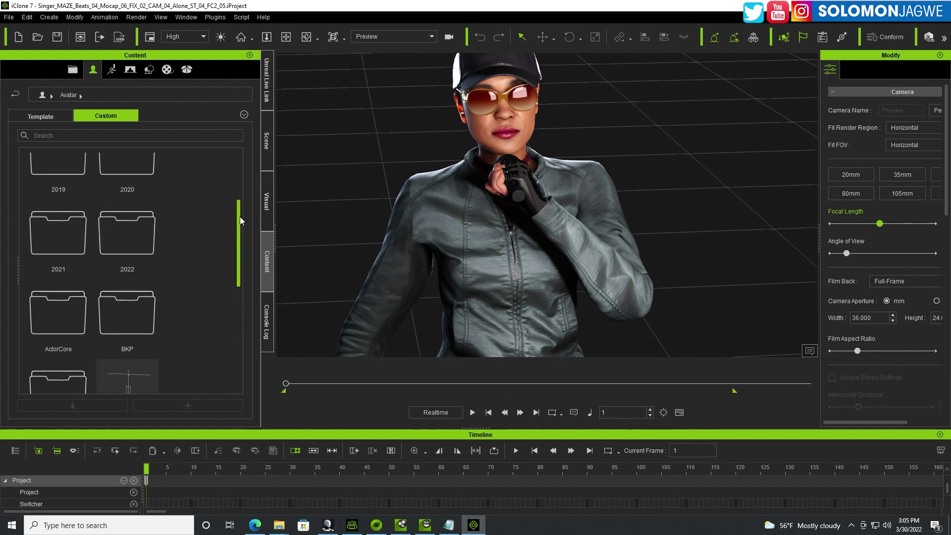
double_click(129, 246)
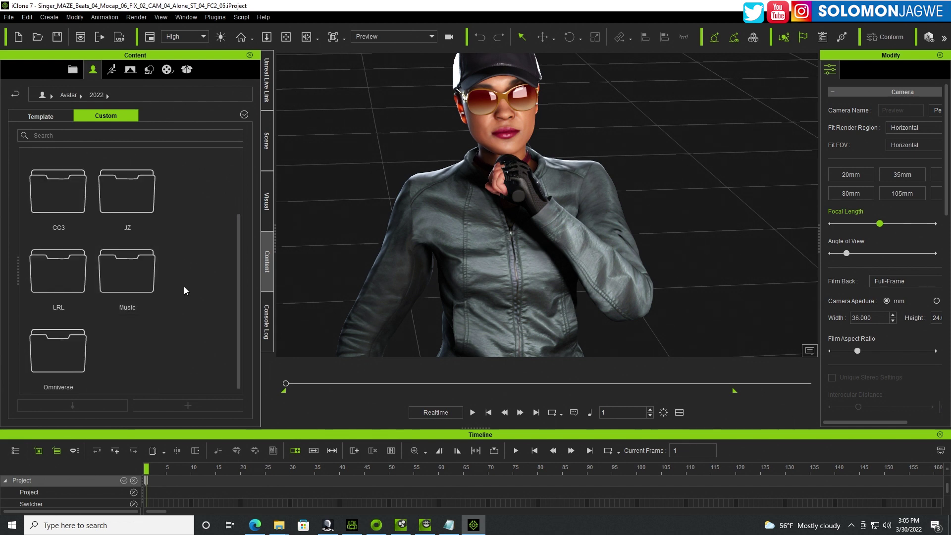
double_click(70, 337)
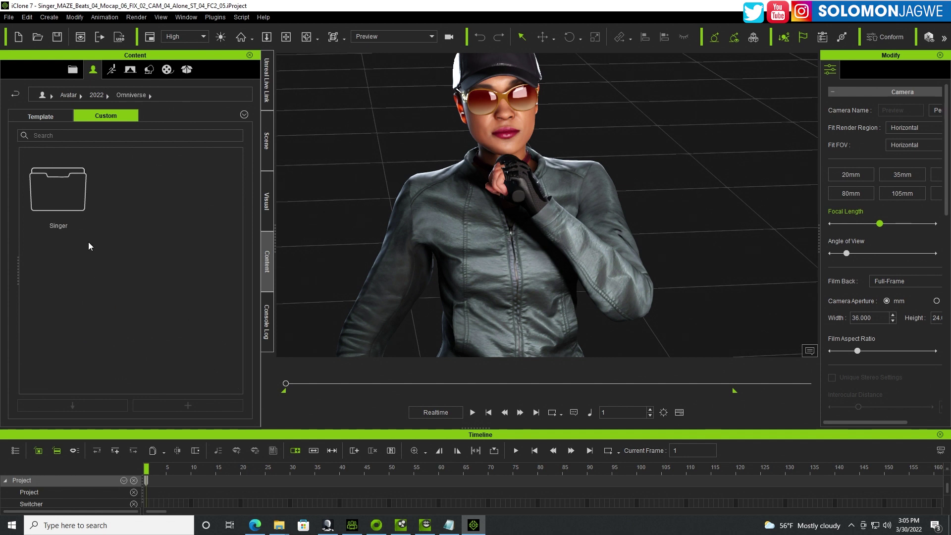
double_click(74, 197)
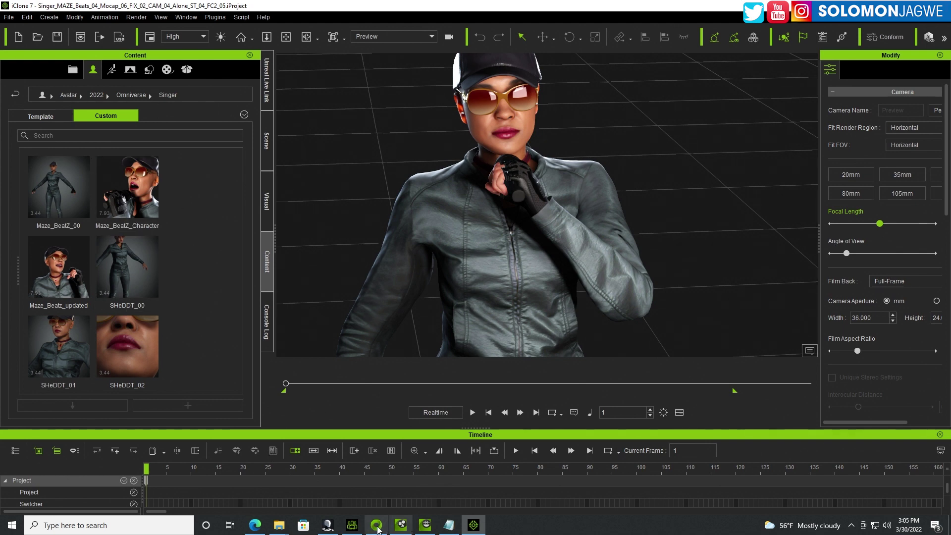
Switch to Character Creator 3, open the F_Leather C Outfit_H mesh in Sculpt mode, brush over the forearm sleeve, and leave mesh editing
left_click(352, 526)
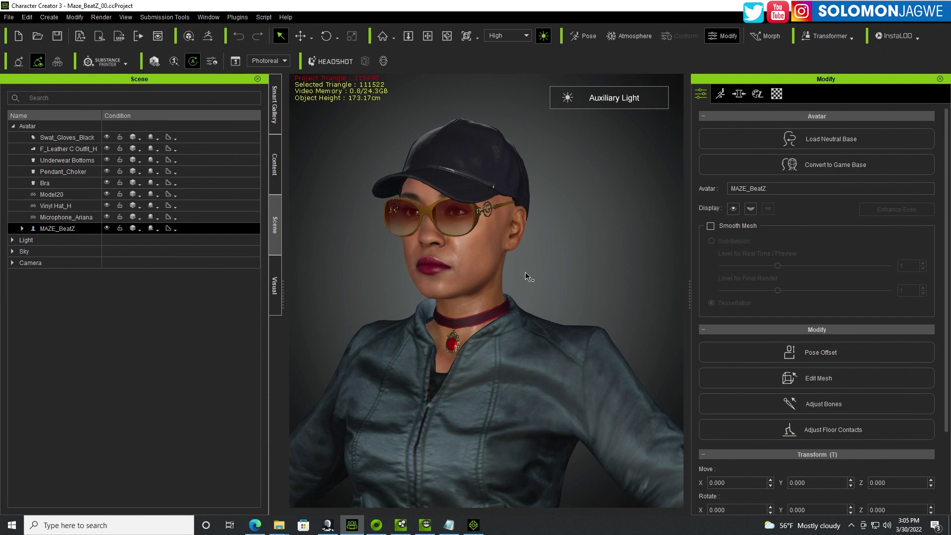
middle_click_drag(463, 418, 582, 128)
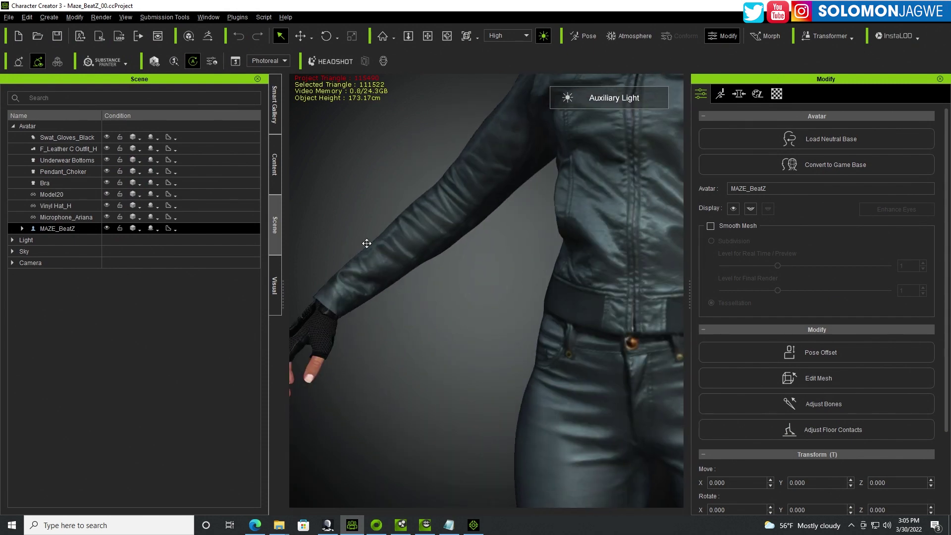
right_click_drag(366, 243, 390, 276)
middle_click_drag(390, 275, 515, 280)
right_click_drag(514, 279, 481, 195)
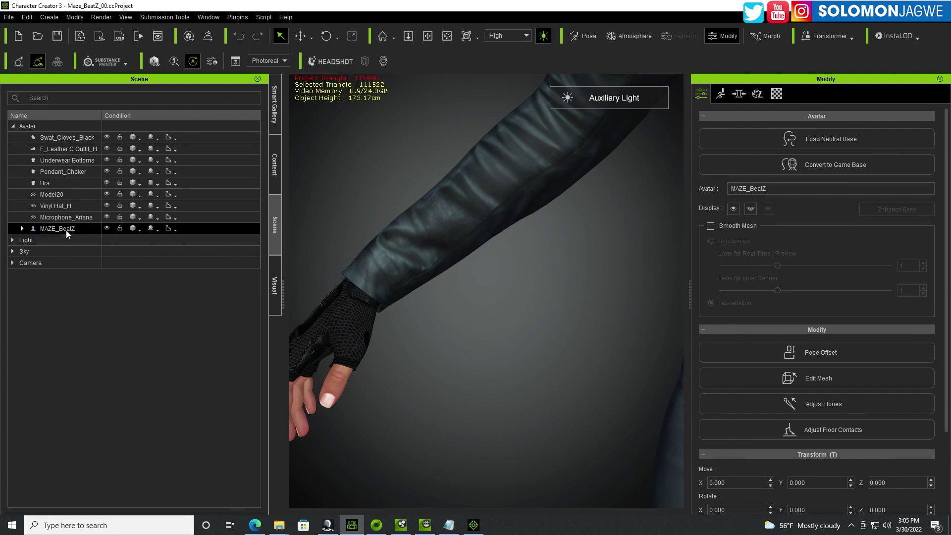
left_click(63, 148)
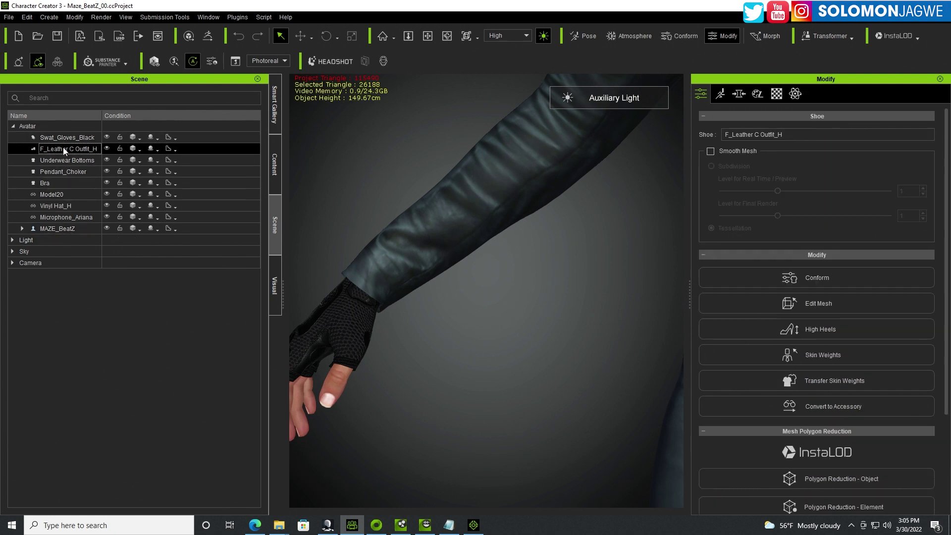
left_click(819, 302)
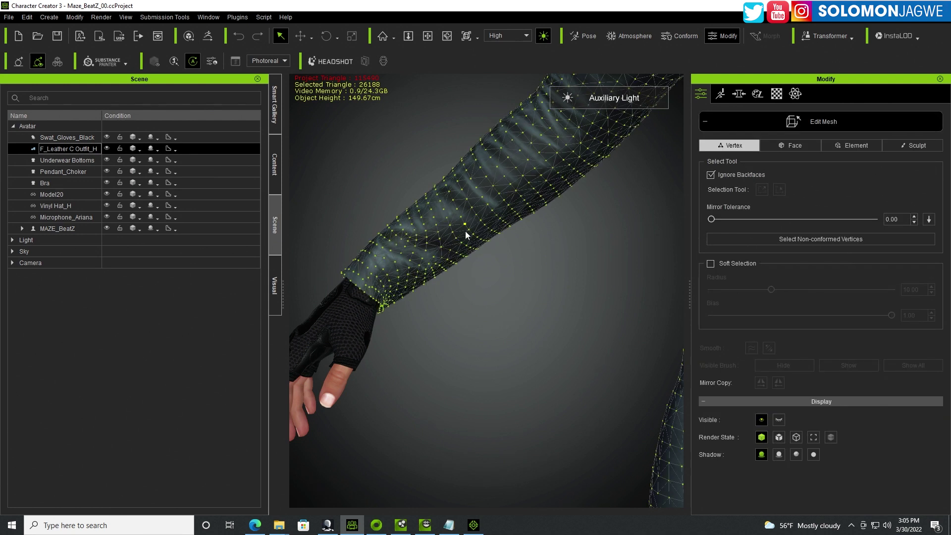
left_click(914, 146)
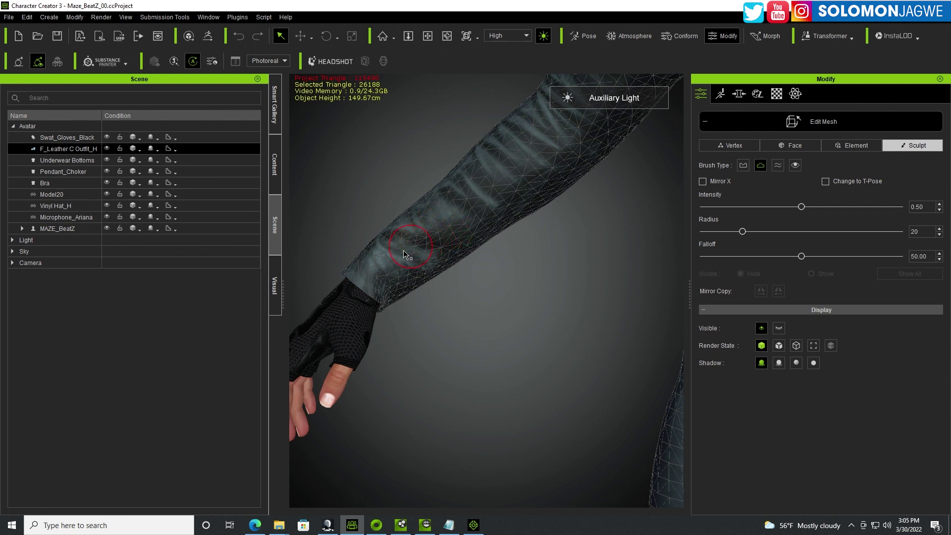
mouse_move(421, 250)
left_mouse_down()
mouse_move(388, 250)
mouse_move(508, 181)
mouse_move(491, 181)
mouse_move(426, 201)
mouse_move(440, 220)
mouse_move(382, 252)
mouse_move(398, 274)
mouse_move(393, 289)
mouse_move(411, 292)
mouse_move(445, 258)
mouse_move(546, 224)
left_mouse_up()
left_click(834, 125)
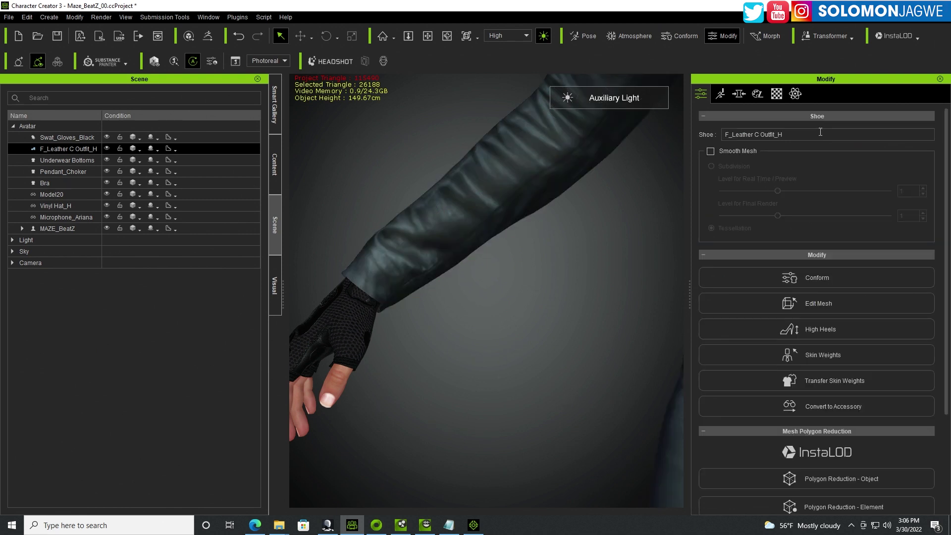
Open the avatar's iAvatar export for the Singer folder, reveal the destination's full path, and close it without saving
scroll(436, 233, "down", 5)
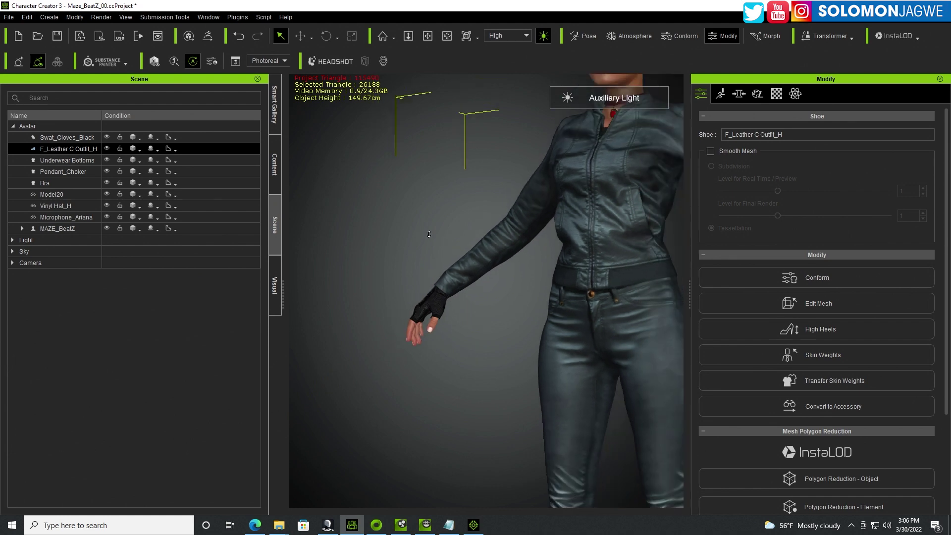
scroll(612, 242, "down", 4)
right_click_drag(613, 243, 475, 290)
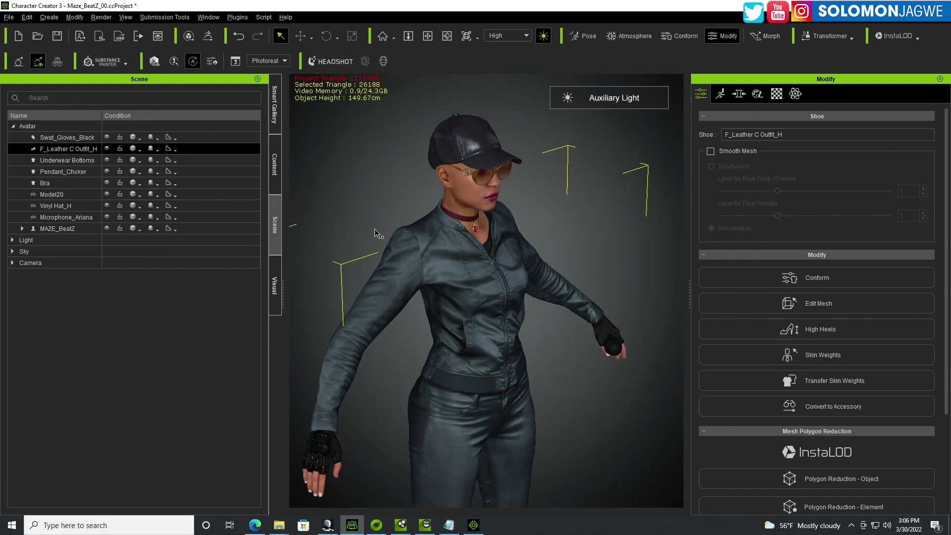
left_click(80, 38)
left_click(369, 366)
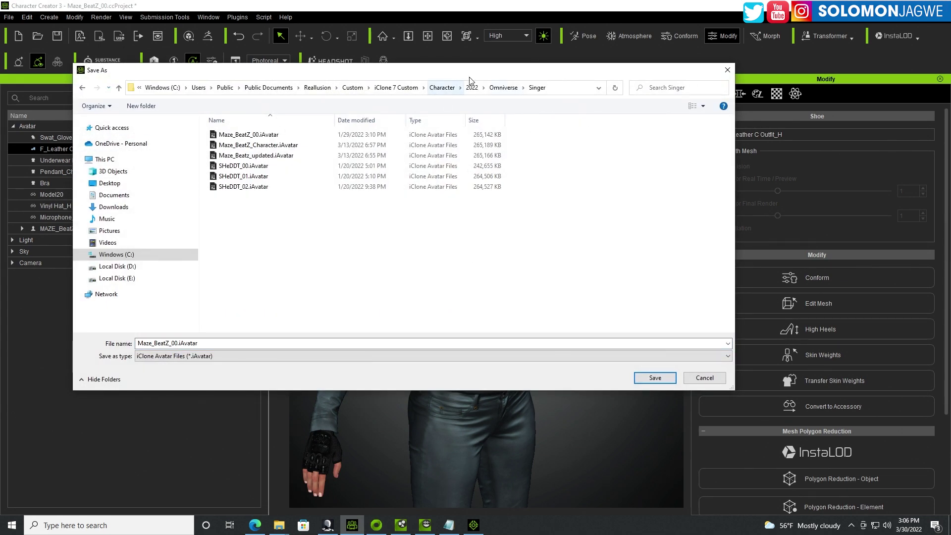
left_click_drag(475, 72, 514, 104)
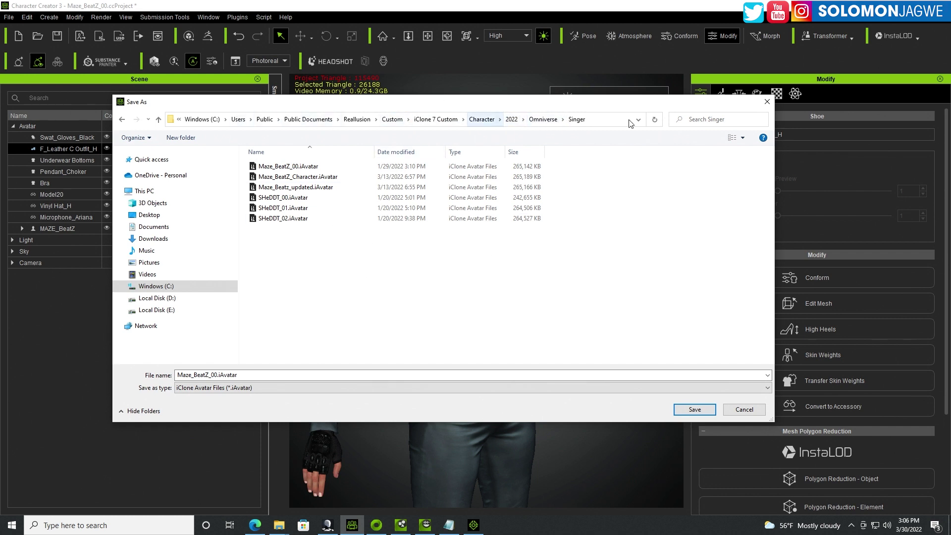
left_click(597, 125)
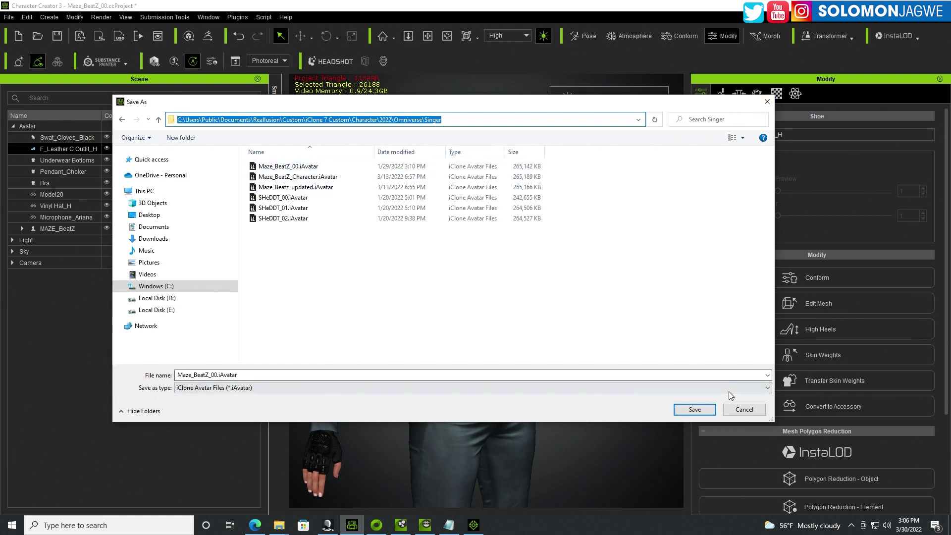
left_click(743, 410)
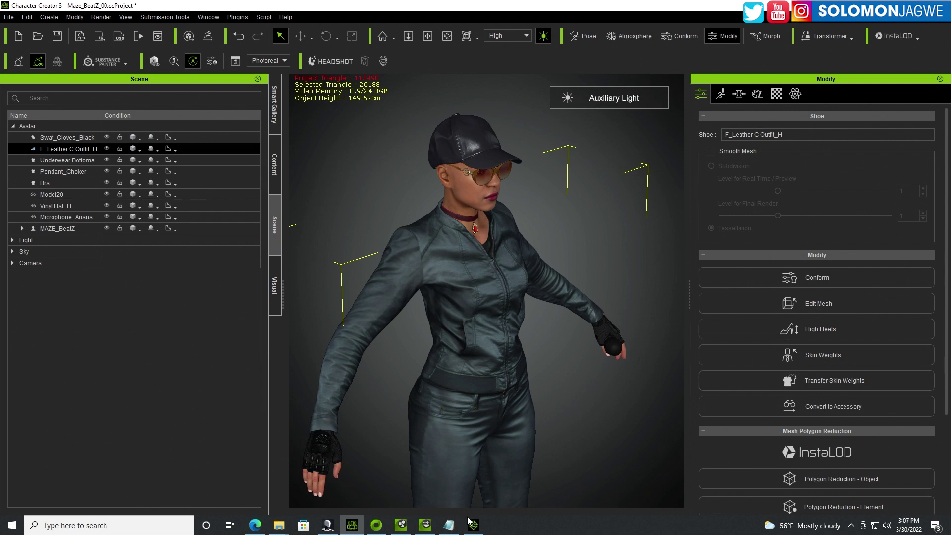
Switch to iClone 7, locate the Maze_BeatZ_Character avatar's file in File Explorer, and close the folder window
left_click(473, 525)
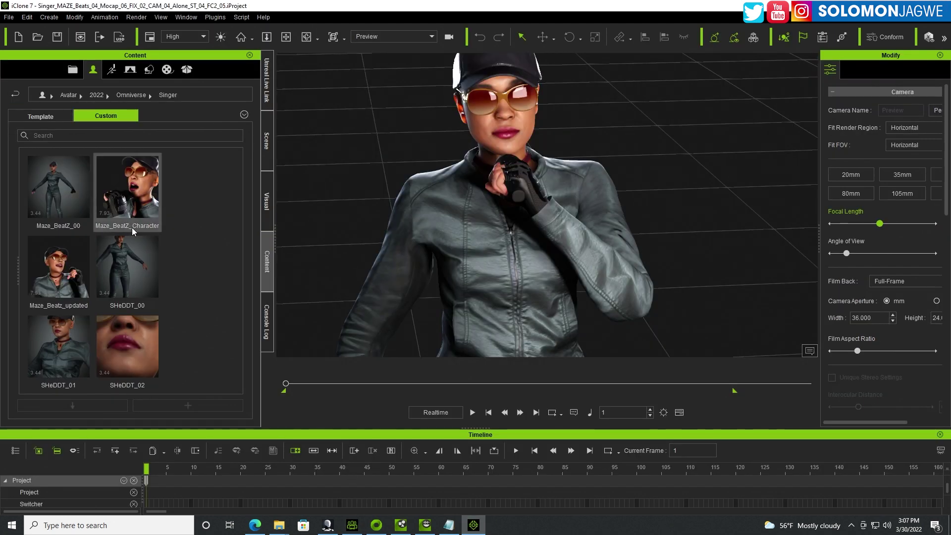
right_click(144, 204)
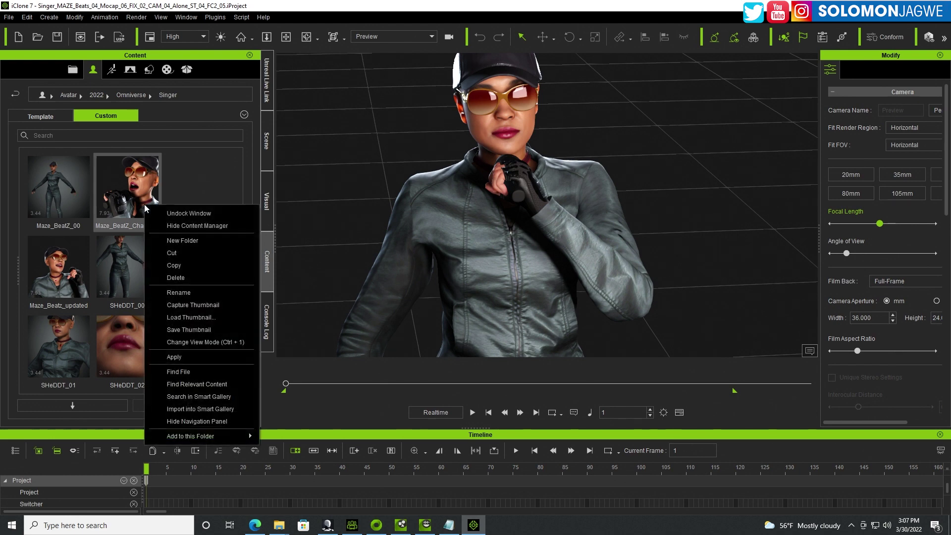
left_click(184, 372)
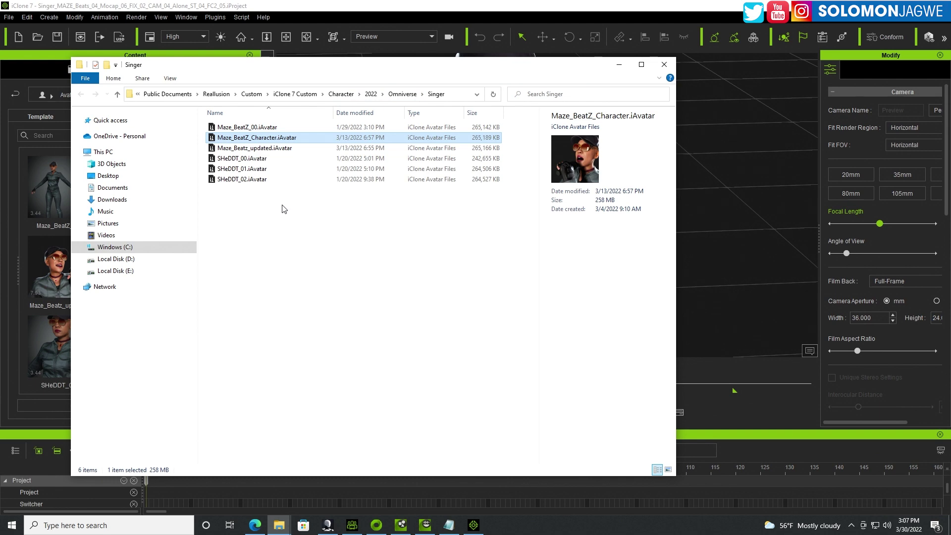
left_click(664, 65)
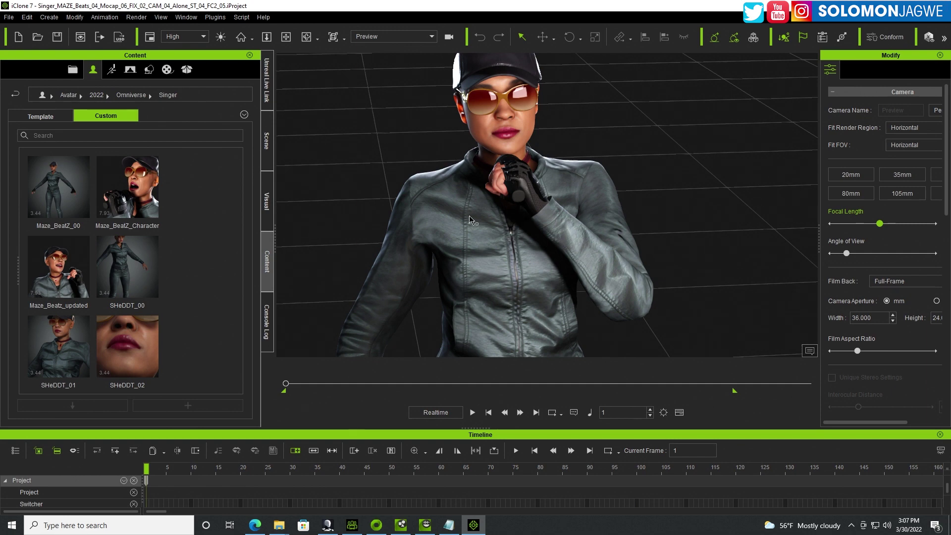
Play the singer's animation from the start, jump to frame 734, play on from there, and return to frame 1
left_click(472, 412)
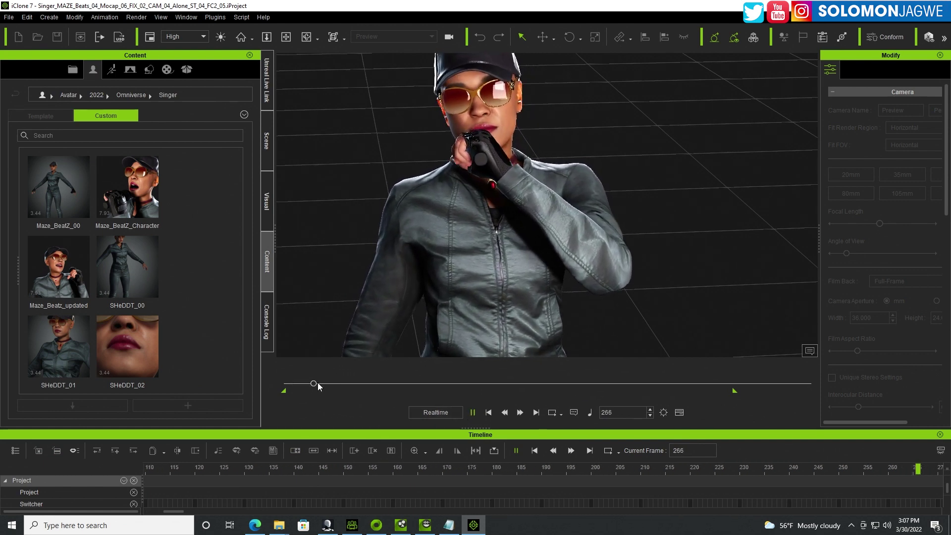
left_click(362, 384)
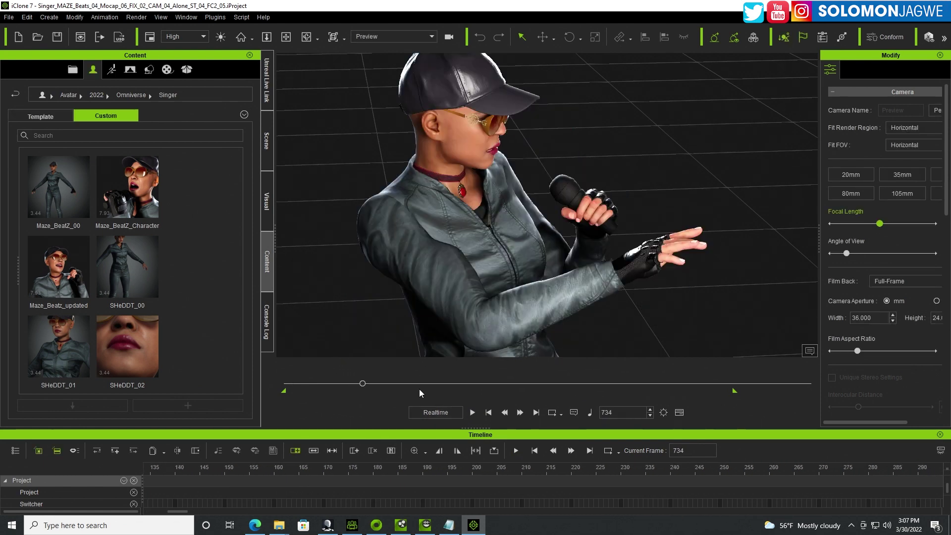
left_click(471, 413)
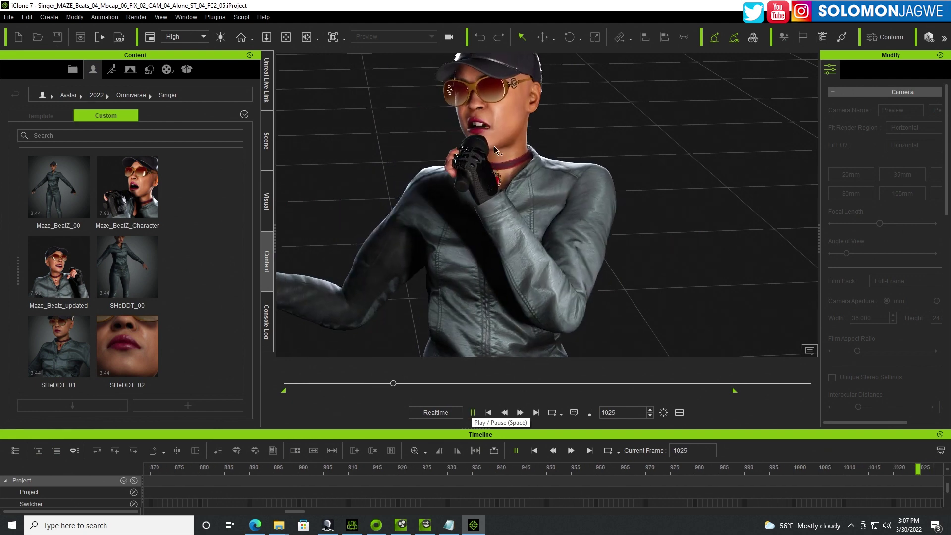
left_click(488, 412)
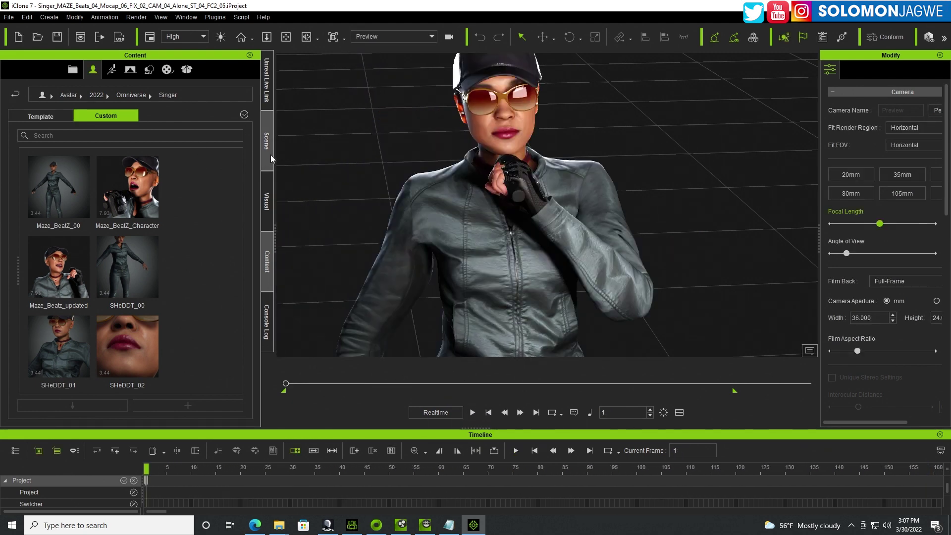
Expand the Avatar group in the scene list and hide the animated Maze_BeatZ_00 avatar
left_click(269, 150)
left_click(44, 114)
left_click(25, 101)
left_click(13, 102)
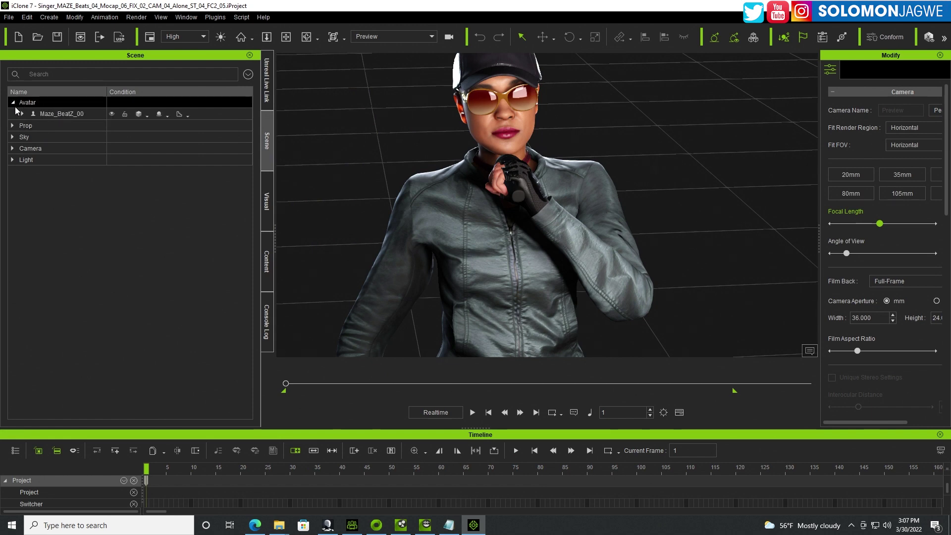
scroll(578, 254, "down", 4)
scroll(578, 254, "up", 3)
right_click_drag(578, 255, 610, 212)
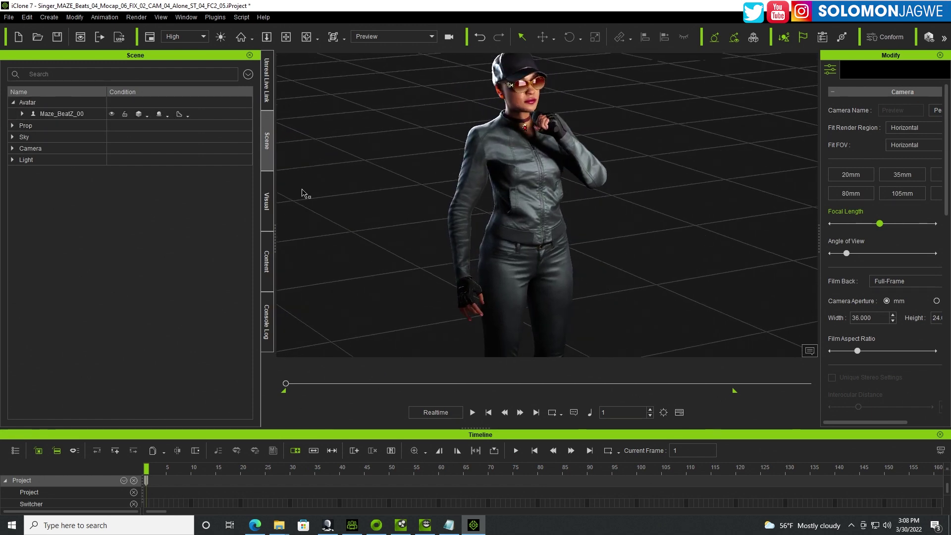
left_click(111, 114)
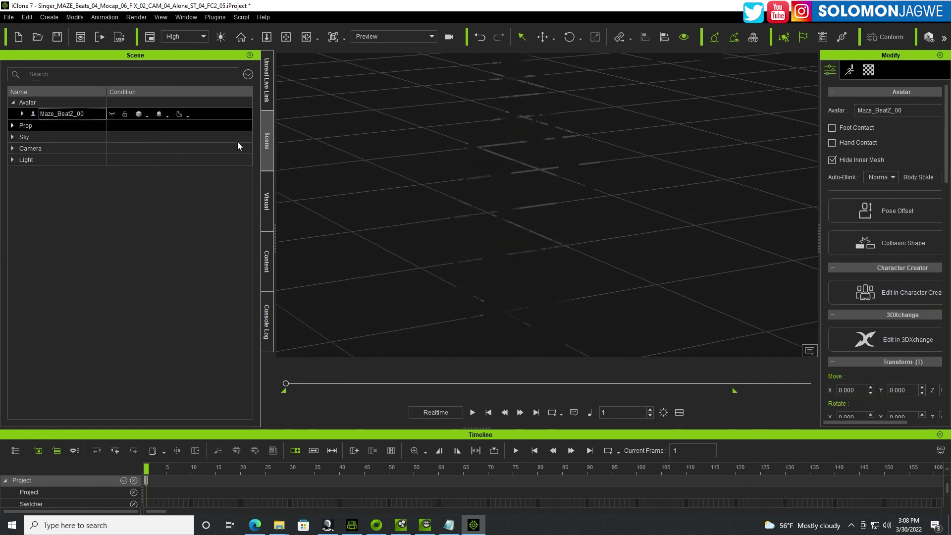
left_click(520, 186)
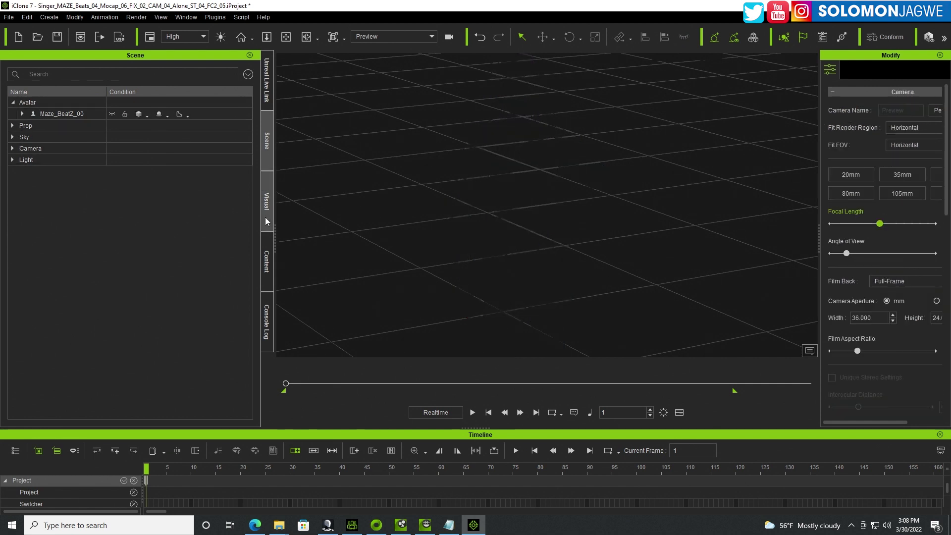
Load the Maze_Beatz_updated avatar from the custom Singer content, briefly checking Character Creator 3 while it loads
left_click(267, 258)
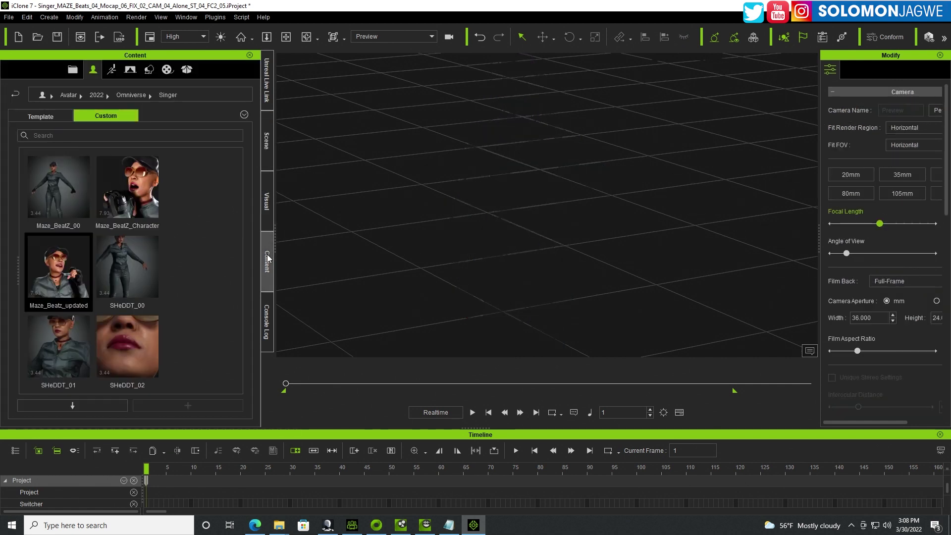
double_click(55, 282)
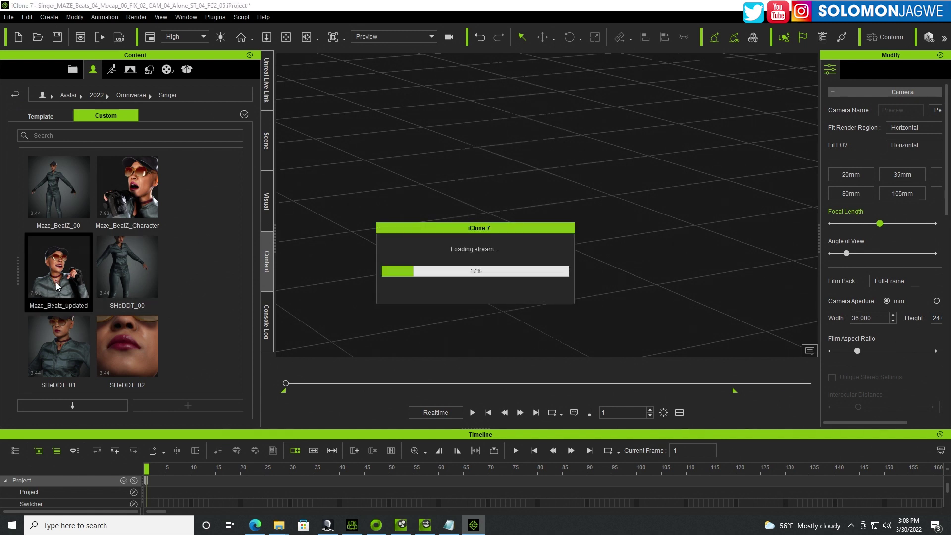
left_click(349, 526)
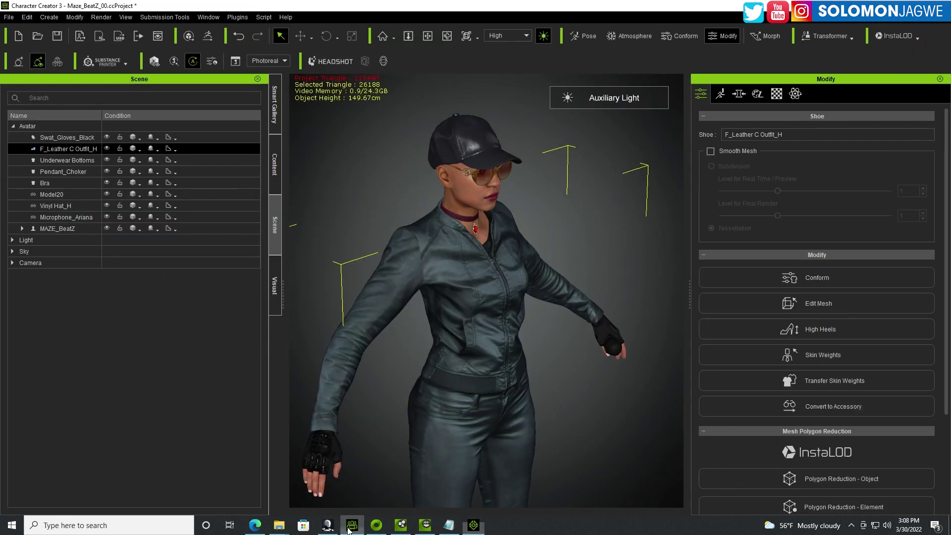
left_click(350, 526)
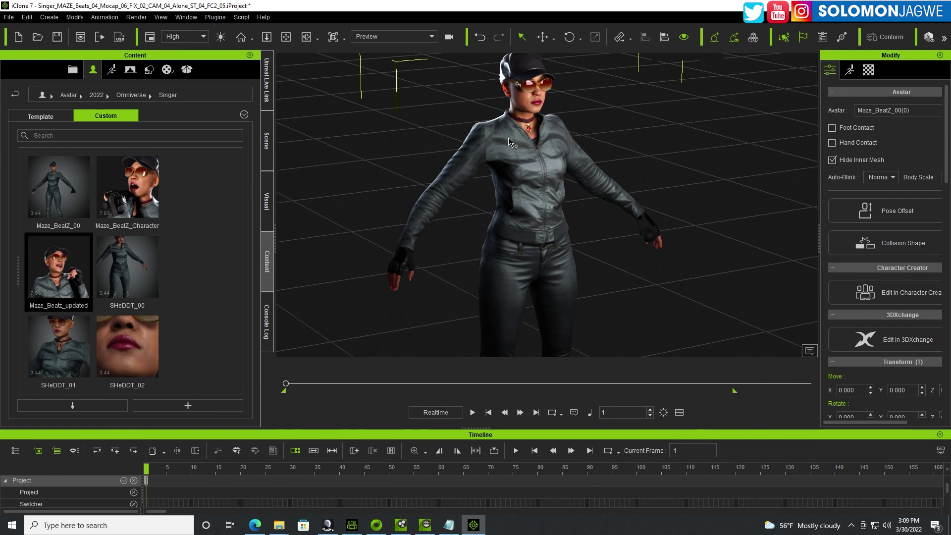
In the scene list, select the newly loaded Maze_BeatZ_00(0) avatar and show more of its figure
left_click(265, 144)
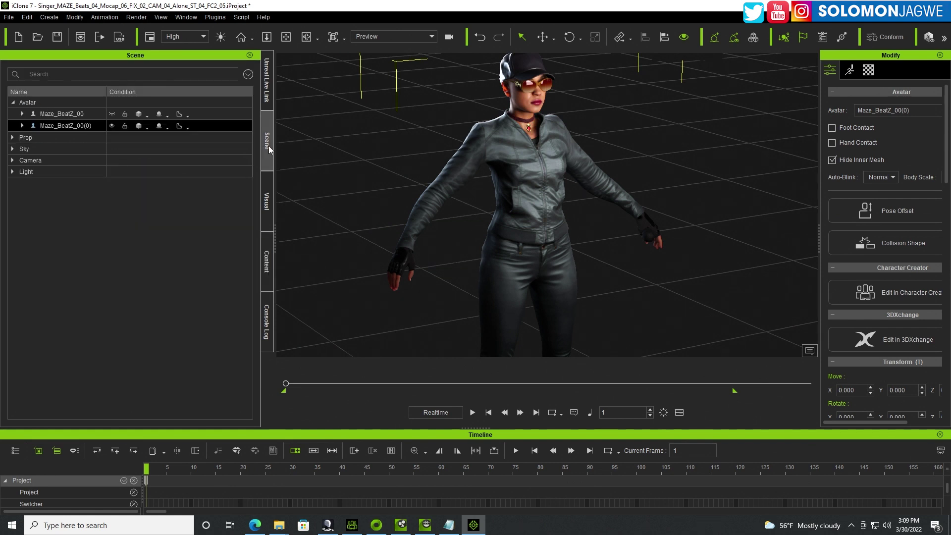
left_click(112, 113)
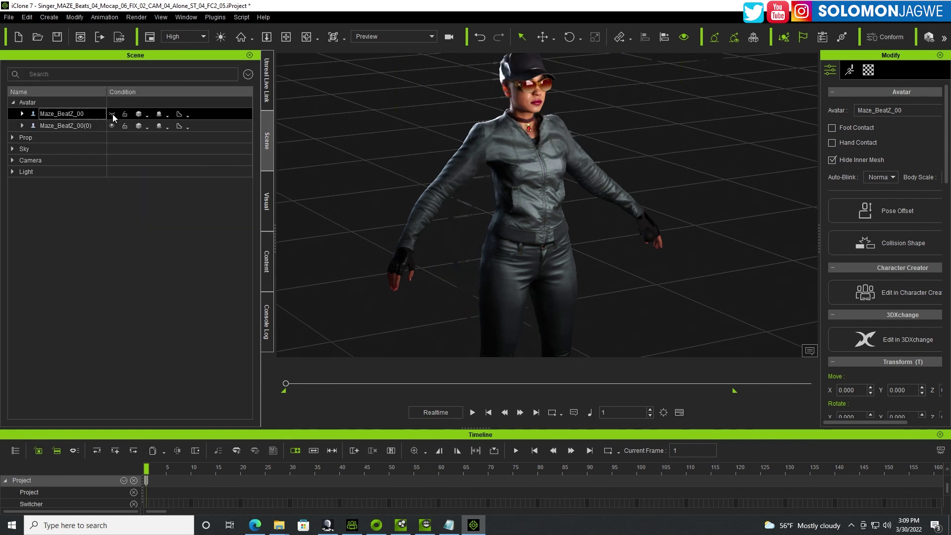
left_click(527, 151)
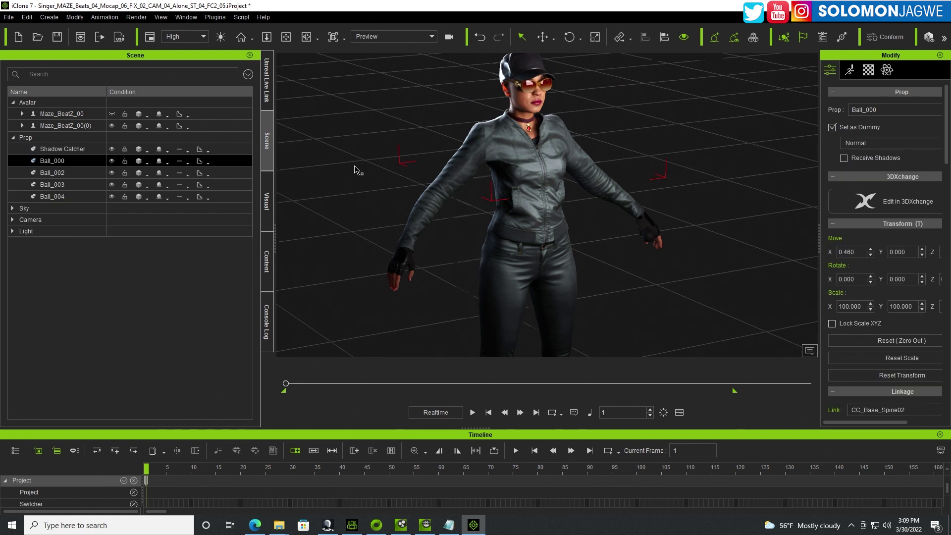
left_click(63, 125)
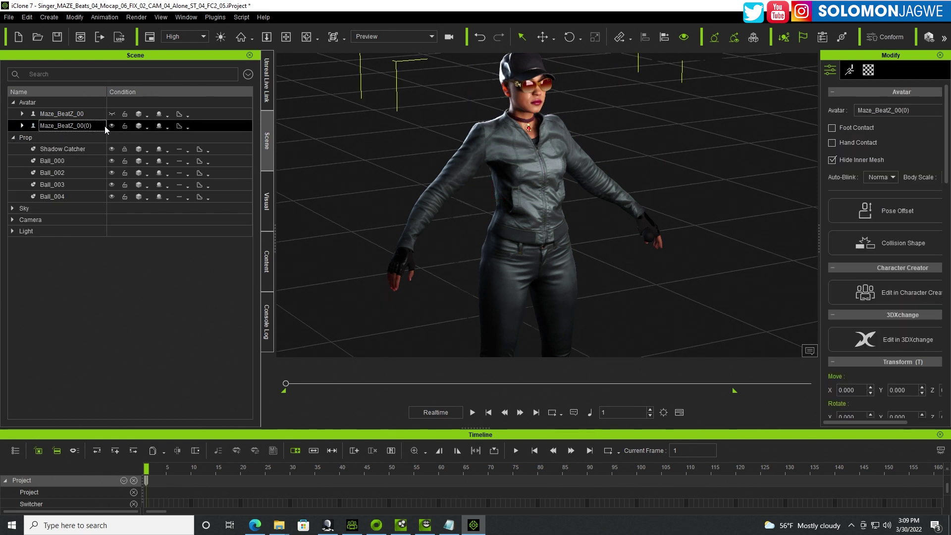
scroll(532, 152, "down", 3)
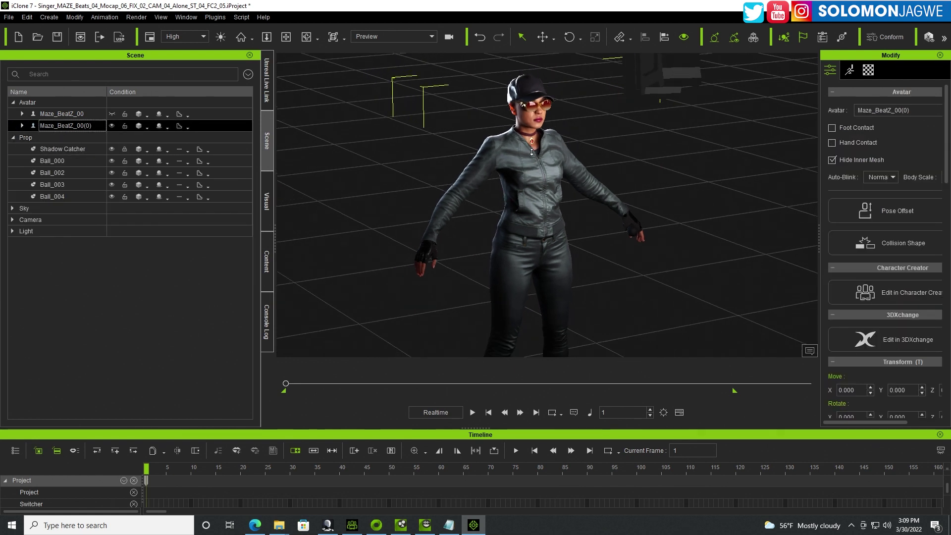
scroll(531, 152, "down", 1)
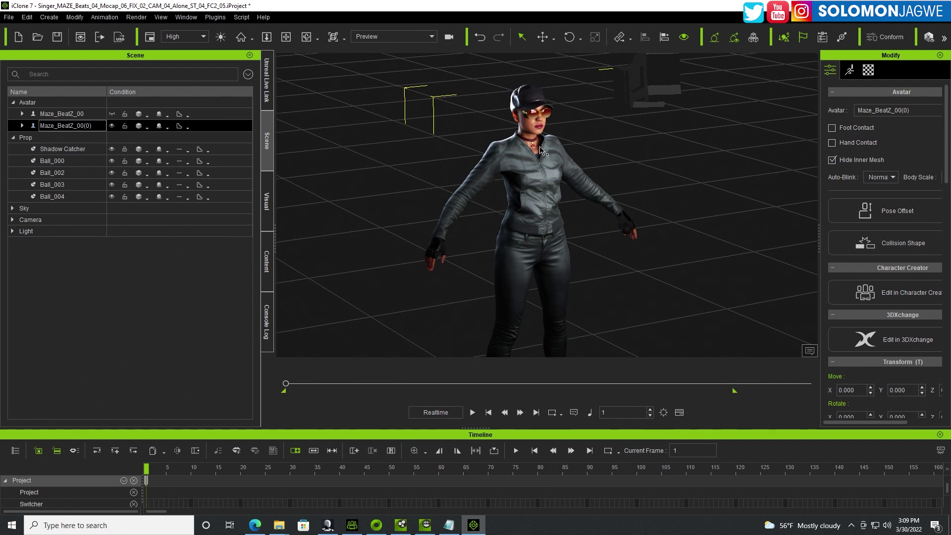
Open the Omniverse USD export, set the default prim to Maze_BTZ, and limit the export to the selected avatar
left_click(120, 39)
left_click(382, 103)
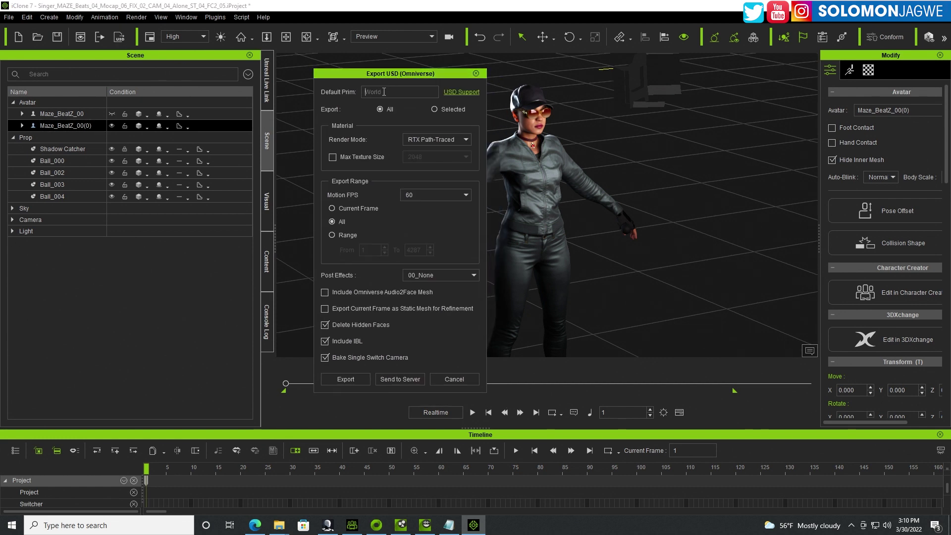
type("Maze_BTZ")
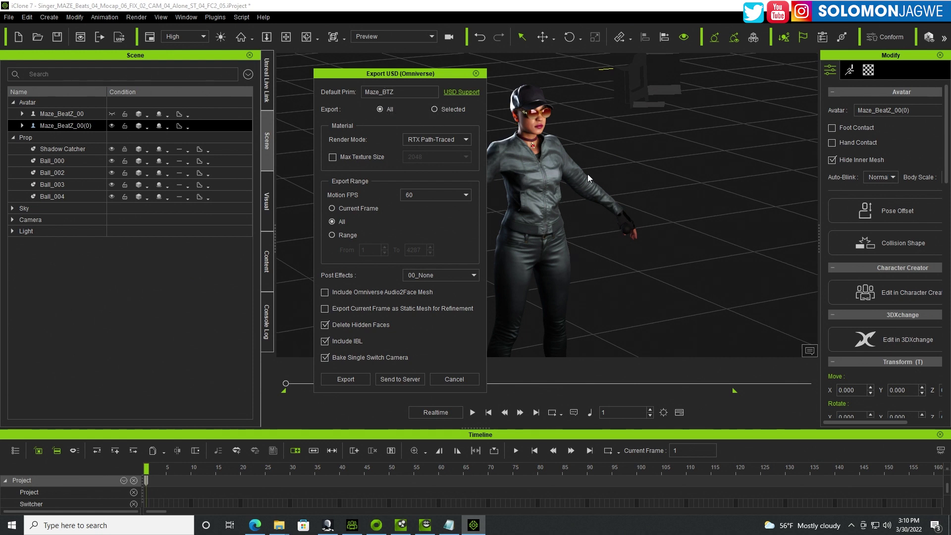
left_click(434, 109)
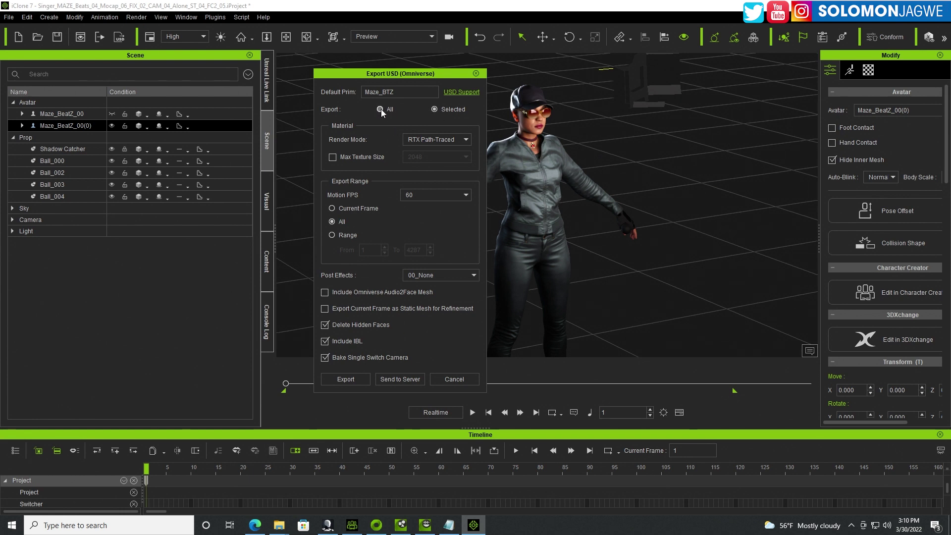
Switch to Omniverse Create, enlarge the viewport over the content browser, and view the Maze Beats scene through the Perspective camera
left_click(400, 526)
left_click(605, 194)
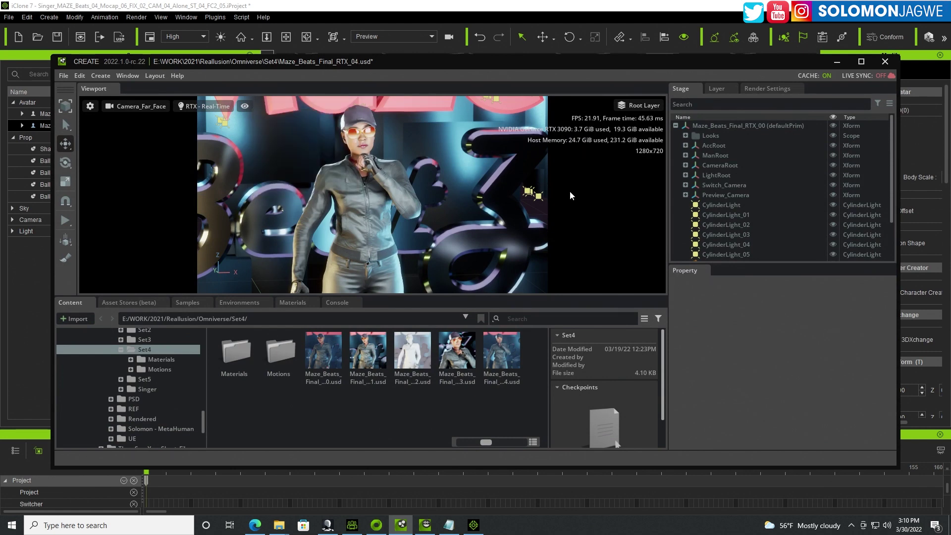
left_click_drag(438, 294, 439, 380)
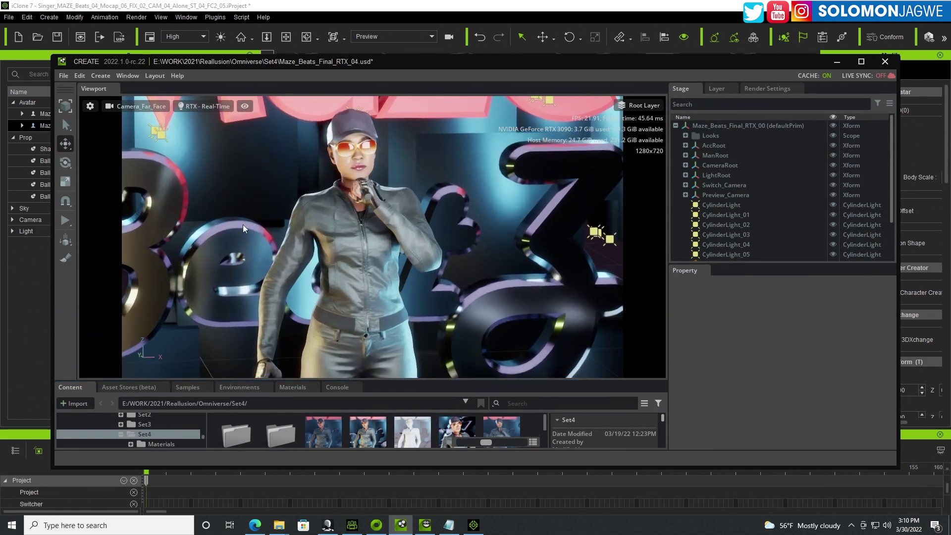
left_click(138, 109)
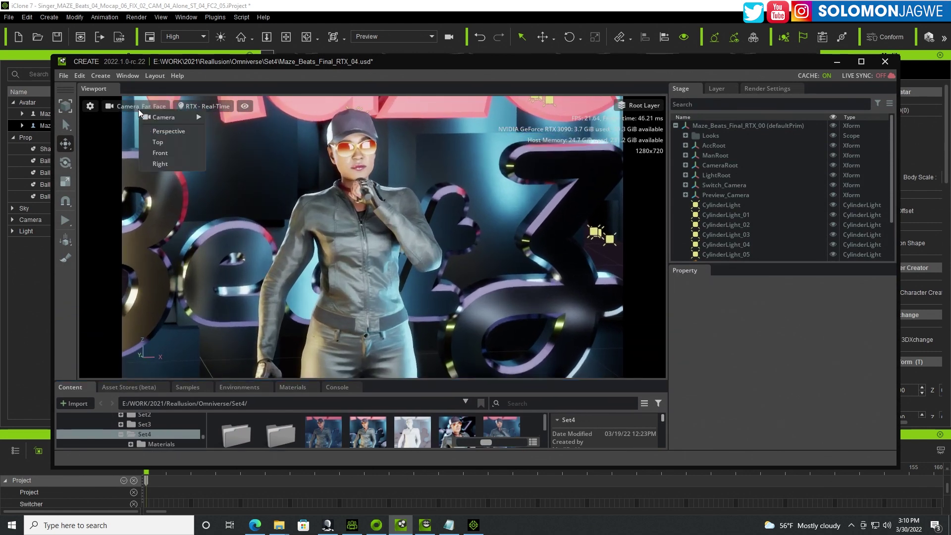
left_click(162, 131)
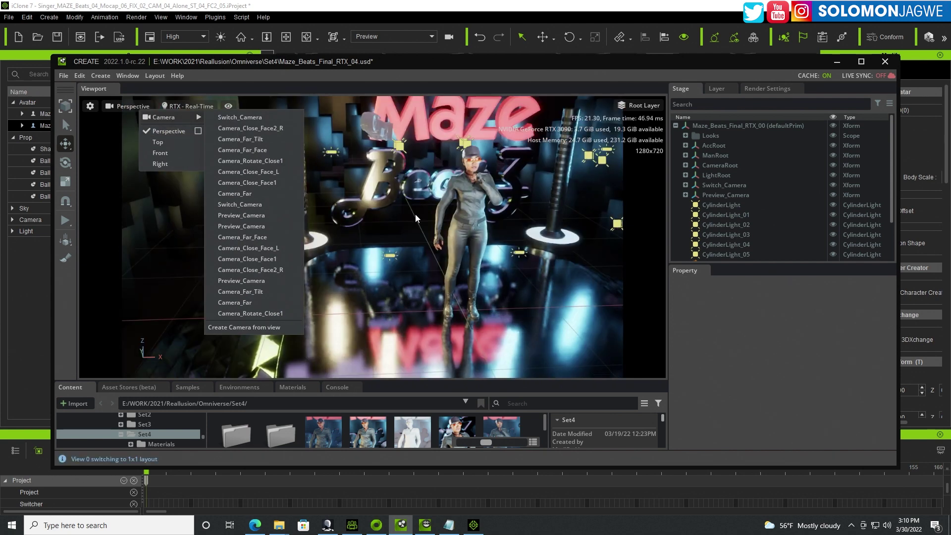
Select the singer's leather outfit mesh and examine the singer and stage from different angles
left_click(467, 236)
left_click(467, 236)
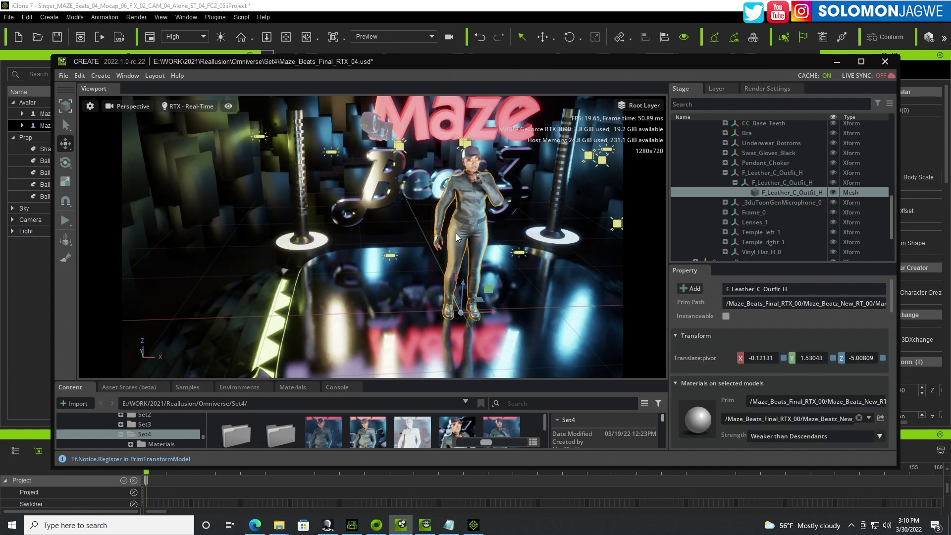
left_click_drag(456, 233, 340, 274, "alt")
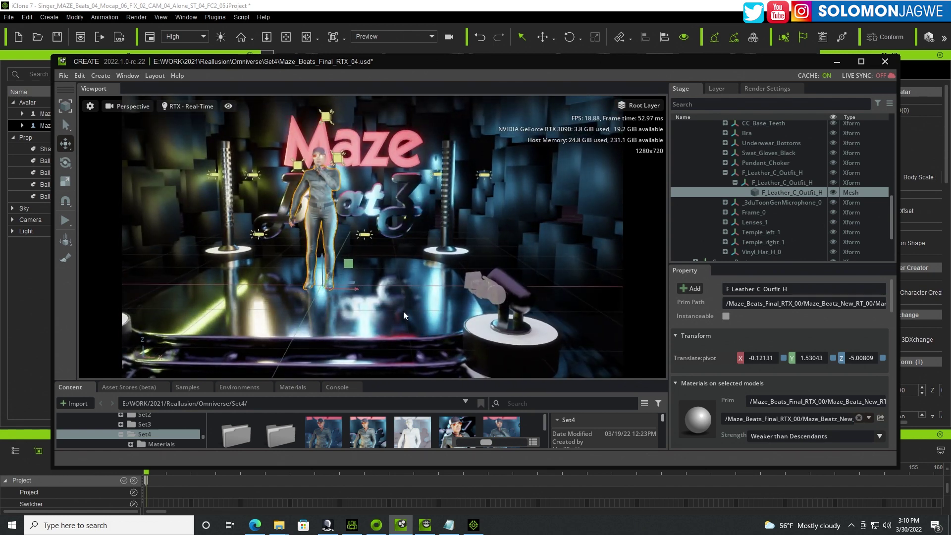
left_click(352, 525)
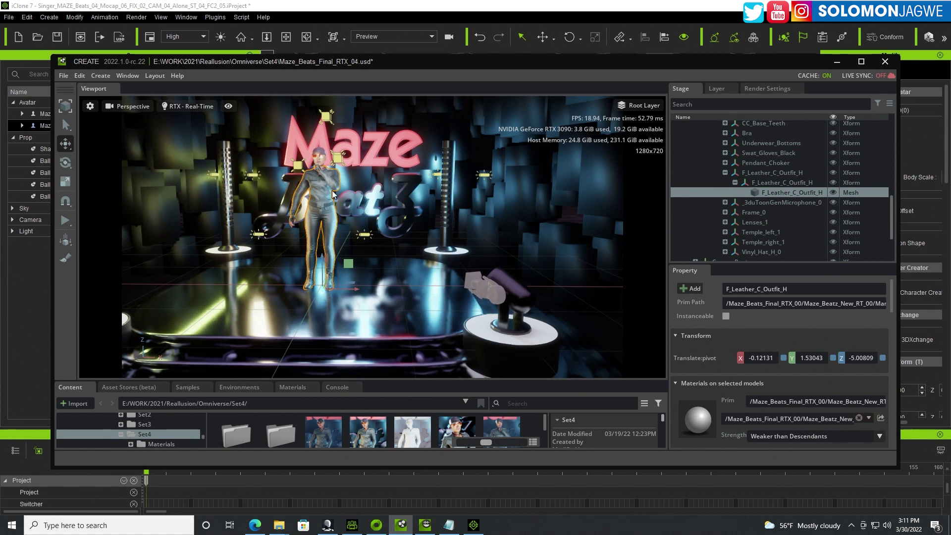
left_click_drag(325, 268, 401, 280, "alt")
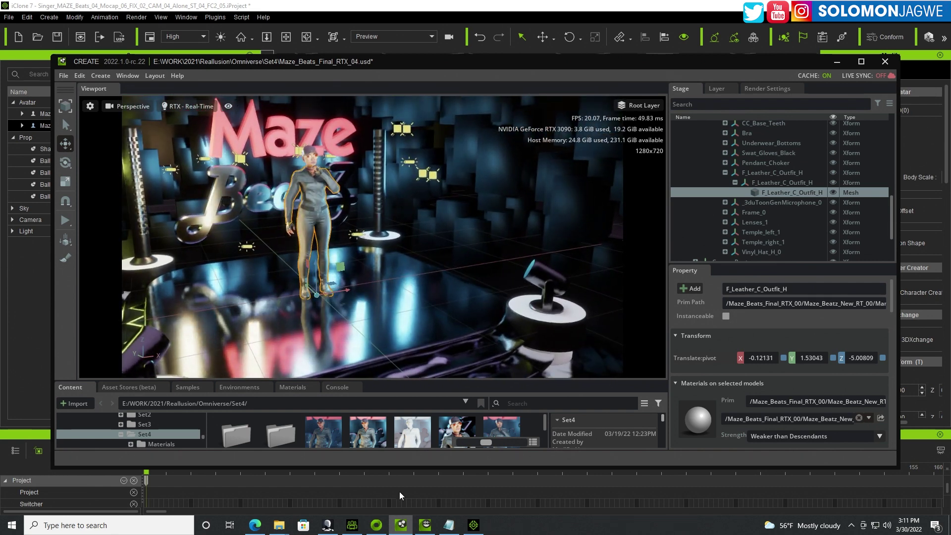
Return to iClone and set the USD export's render mode to RTX Real-Time and its range to Current Frame
left_click(475, 525)
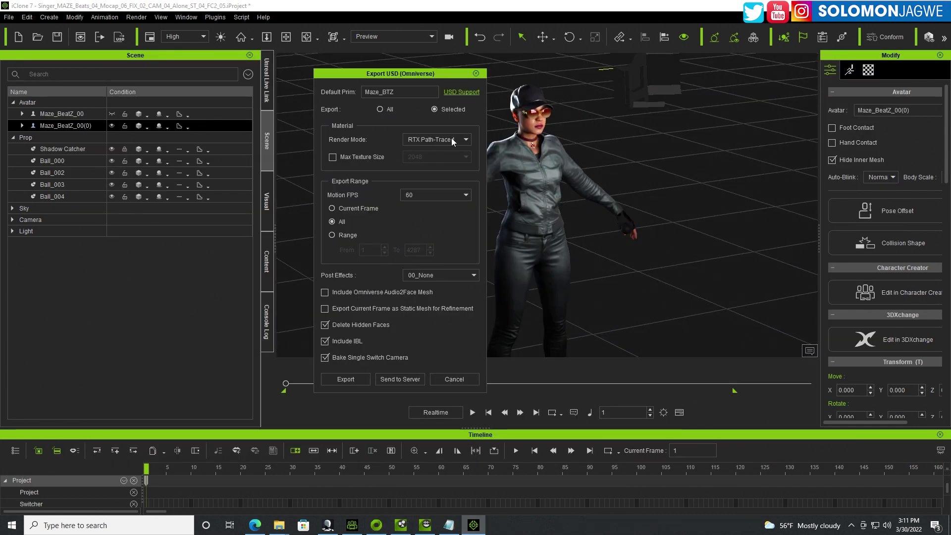
left_click(466, 140)
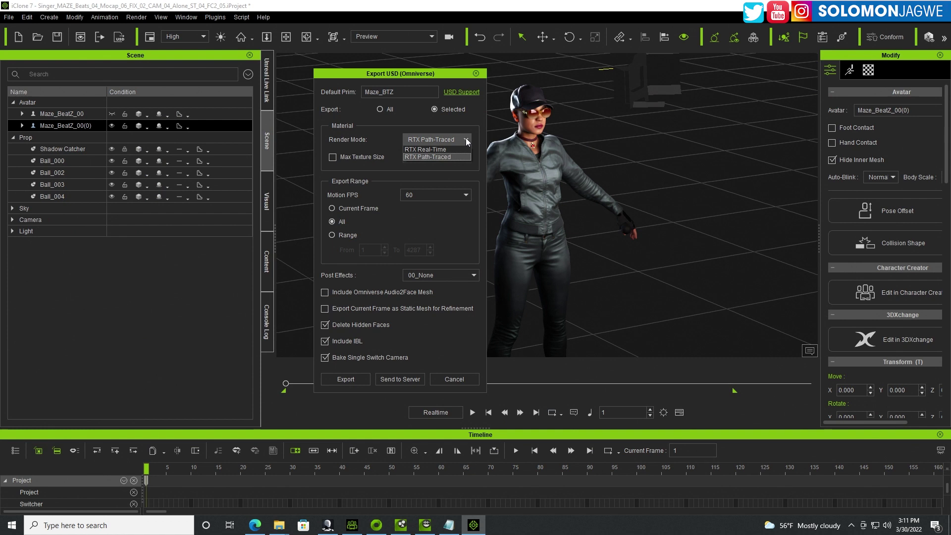
left_click(445, 149)
left_click(462, 140)
left_click(445, 161)
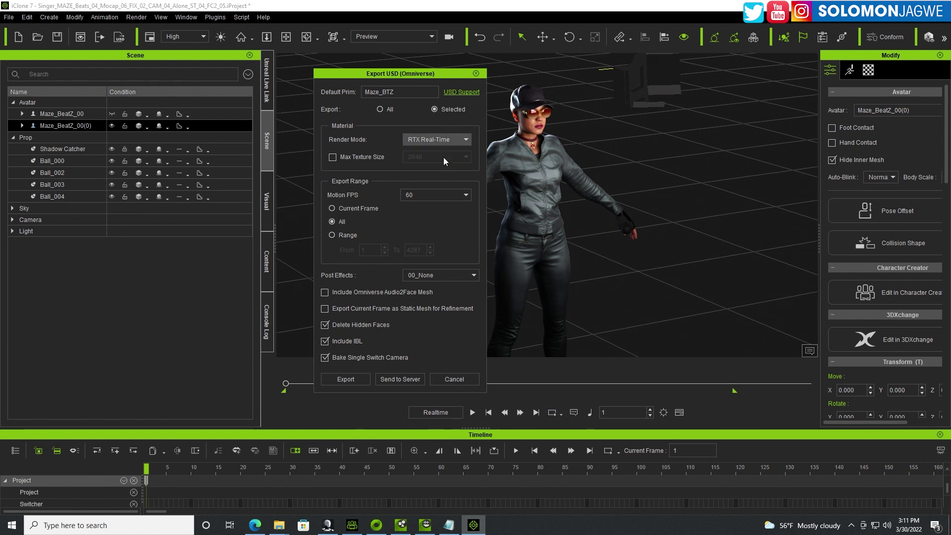
left_click(466, 141)
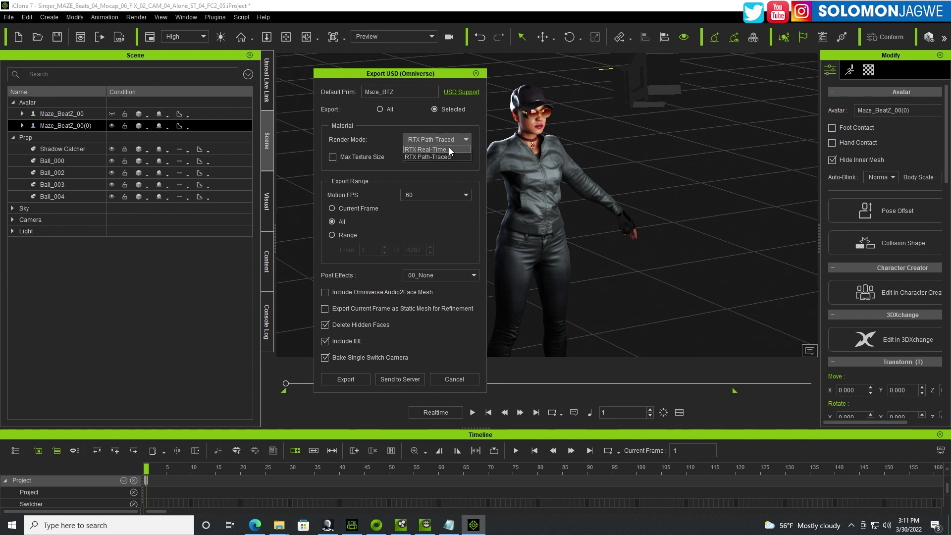
left_click(448, 150)
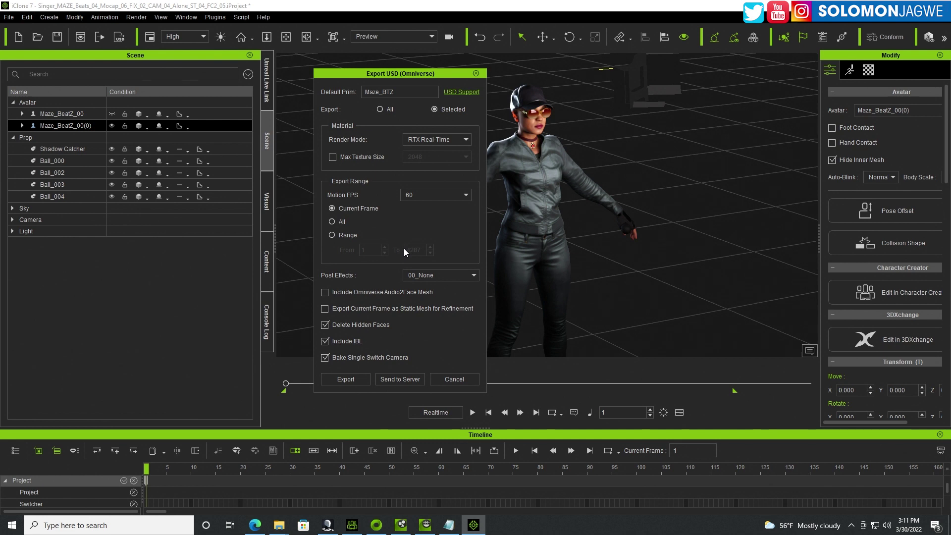
Include the Omniverse Audio2Face mesh in the USD export and set the motion FPS to 30
left_click(327, 292)
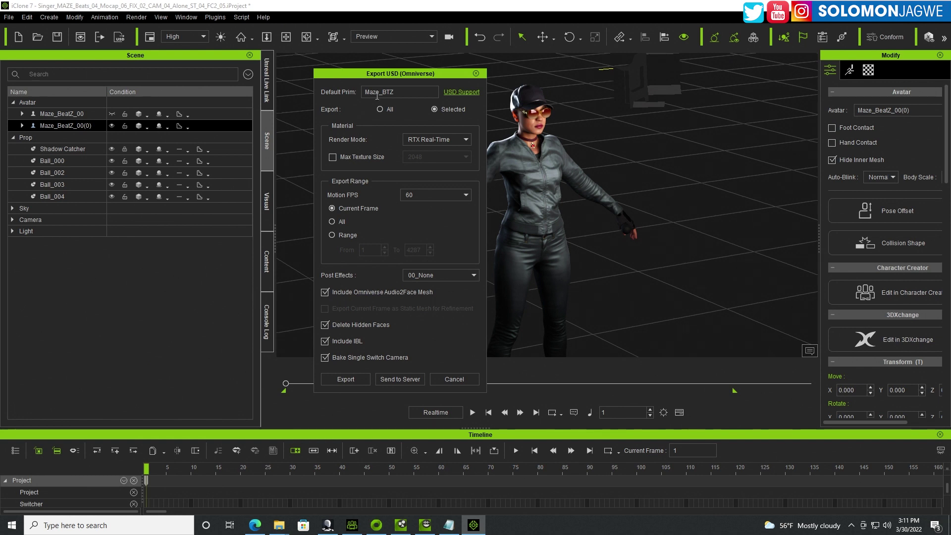
left_click(432, 198)
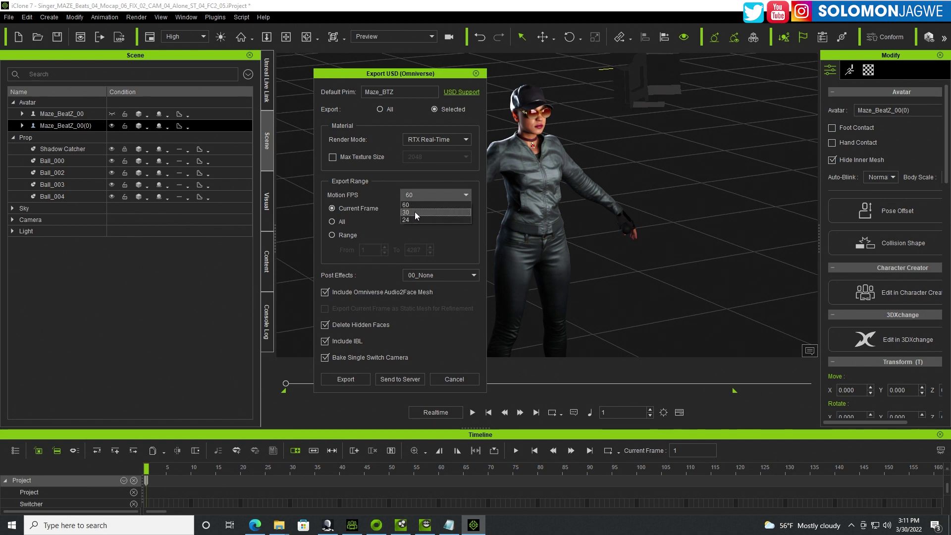
left_click(414, 212)
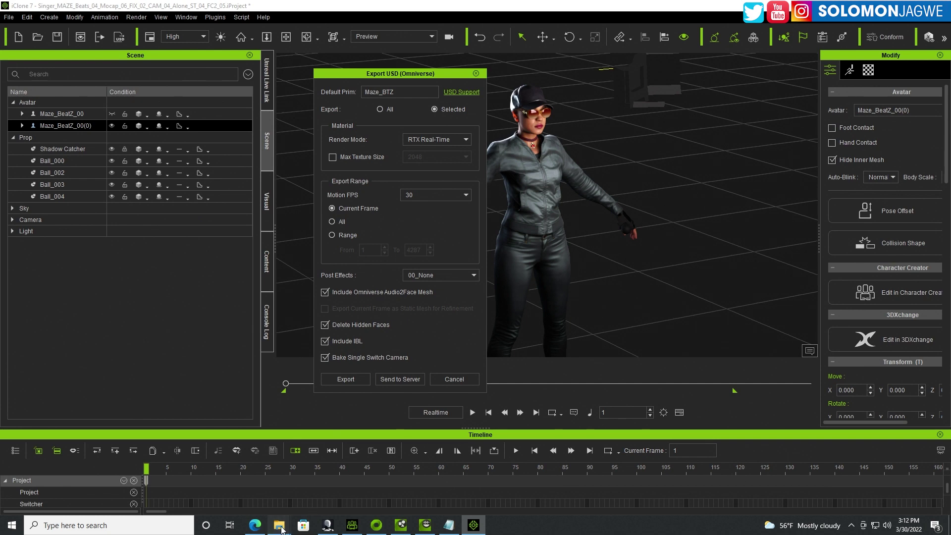
Look at the A2F folder inside the Character3 export folder in File Explorer, then close iClone's USD export settings without exporting
mouse_move(280, 527)
left_click(318, 452)
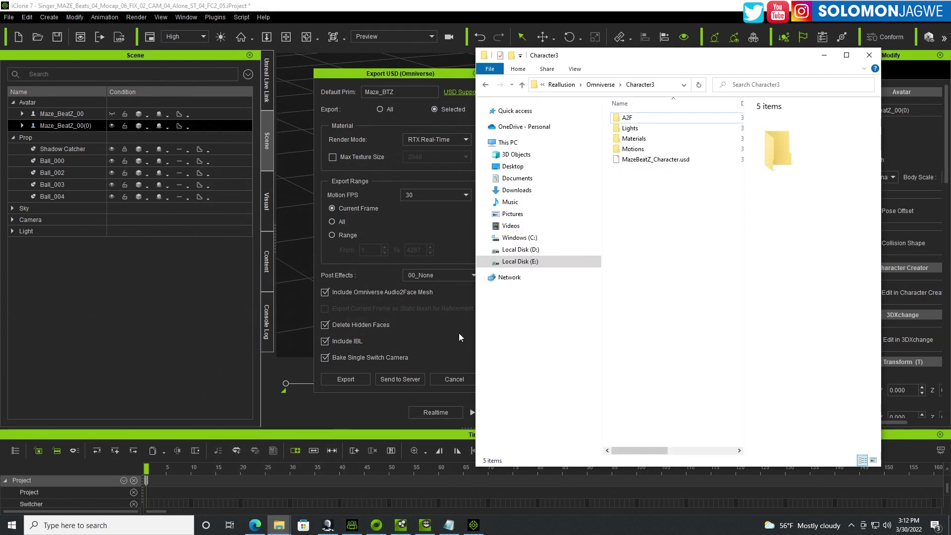
left_click(628, 118)
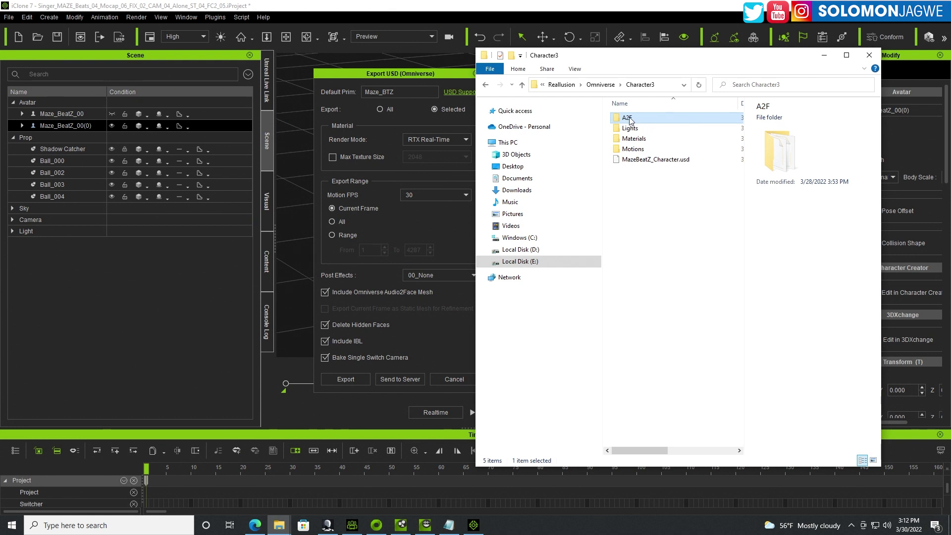
left_click(647, 201)
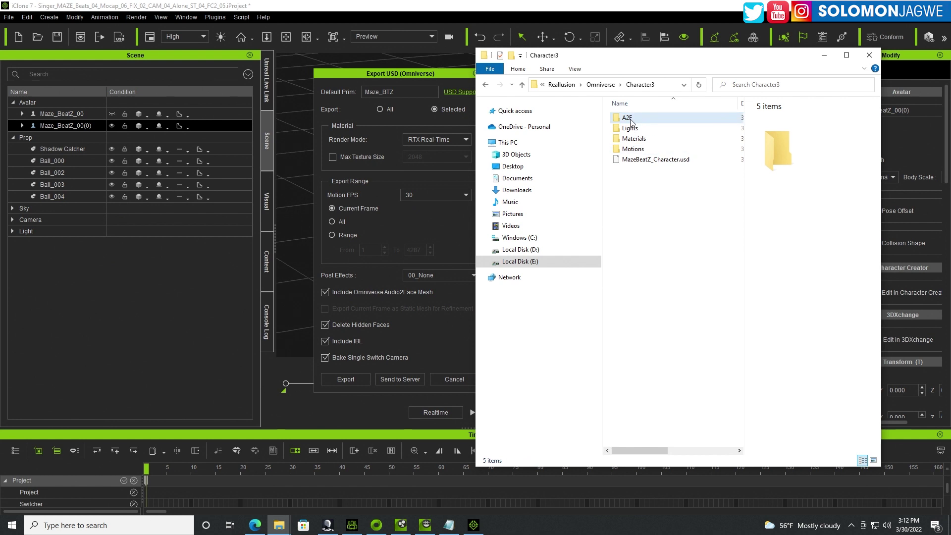
left_click(442, 72)
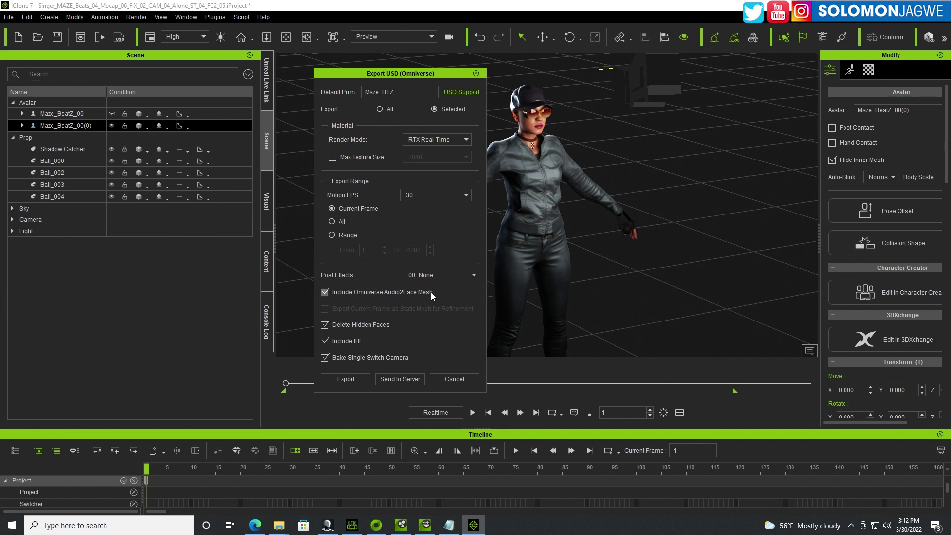
left_click(475, 73)
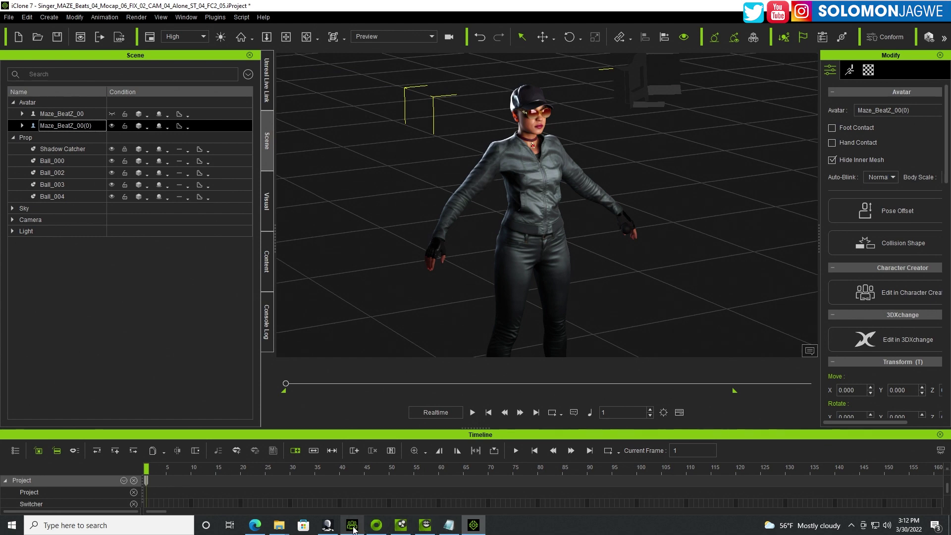
Look at the avatar in Character Creator 3, then switch to Omniverse Create and collapse the Maze_Beatz_New_RT_00 character in the stage tree
left_click(352, 528)
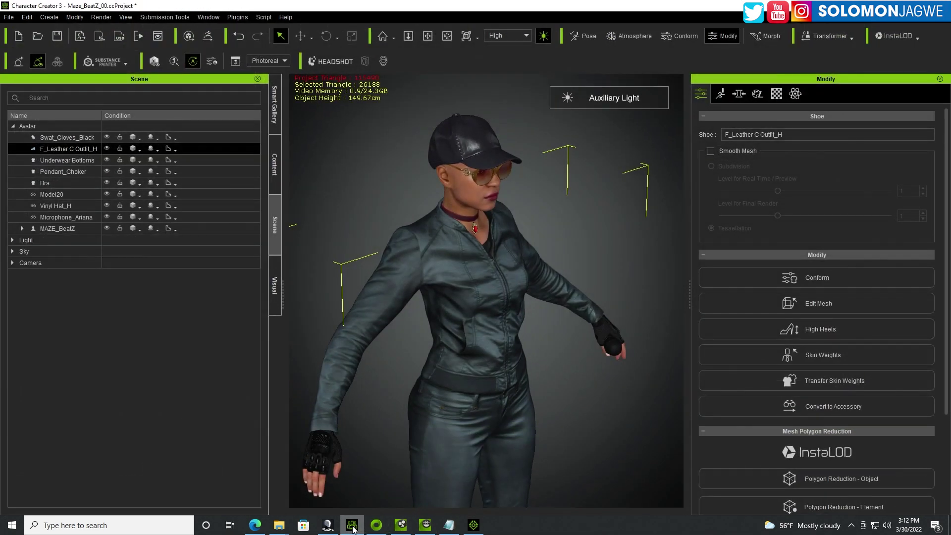
left_click(409, 529)
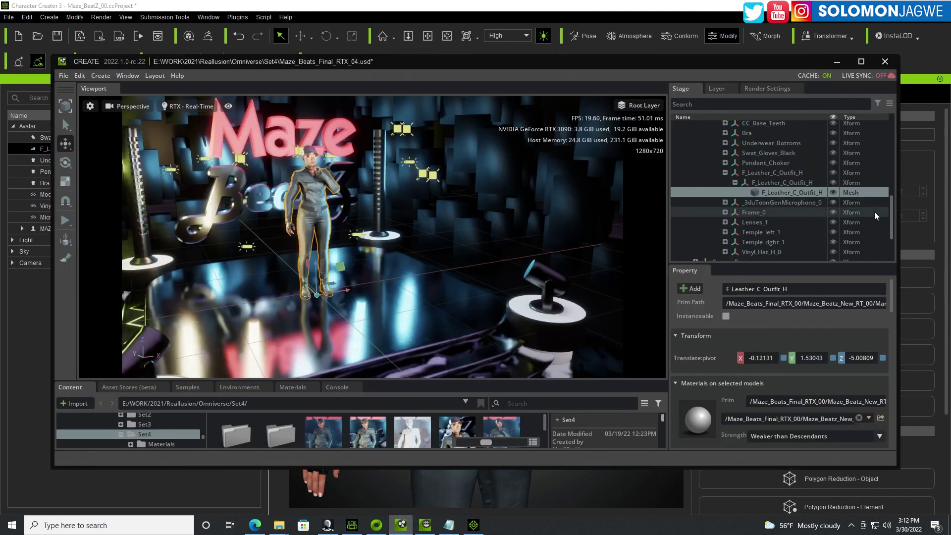
left_click_drag(891, 214, 894, 165)
left_click(684, 213)
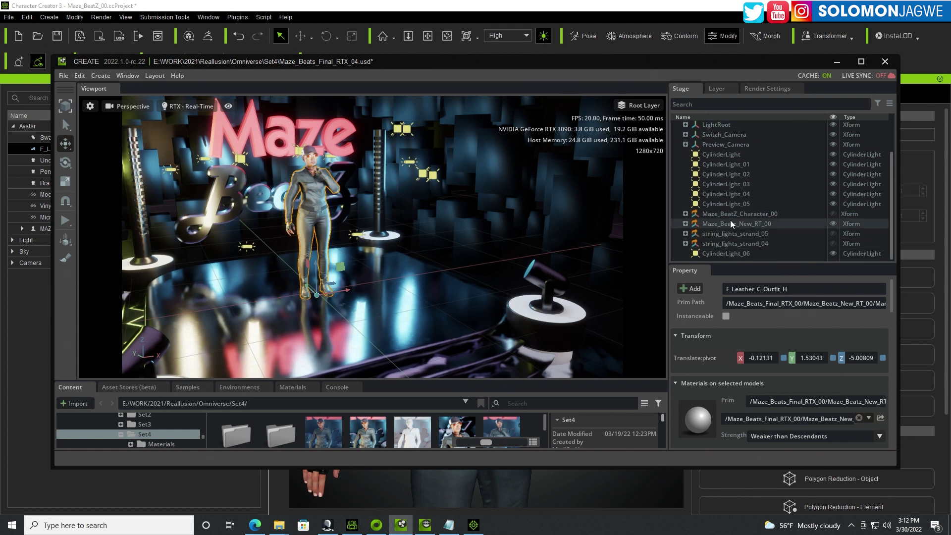
Return to iClone, review the USD export's render mode options without changing them, and close the export settings without exporting
left_click(473, 525)
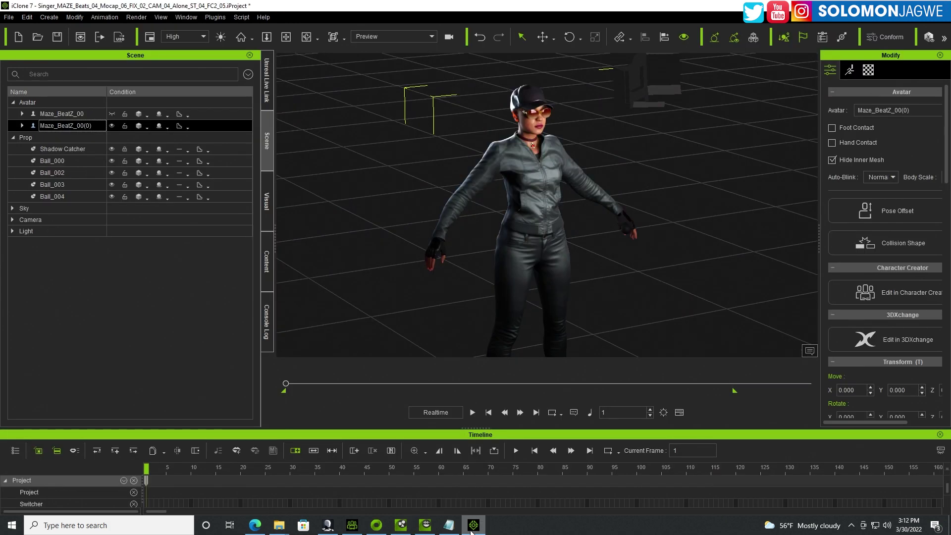
left_click(120, 38)
left_click(426, 139)
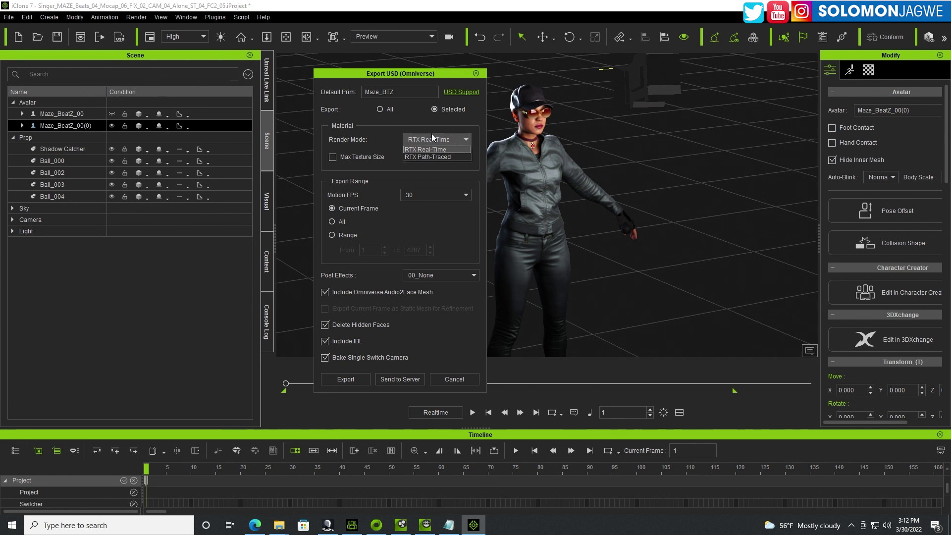
left_click(397, 132)
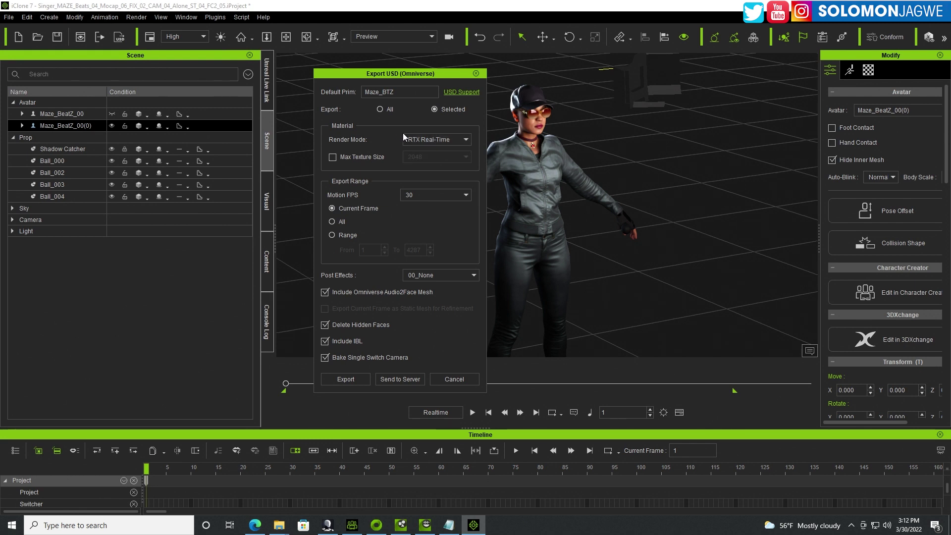
left_click(445, 138)
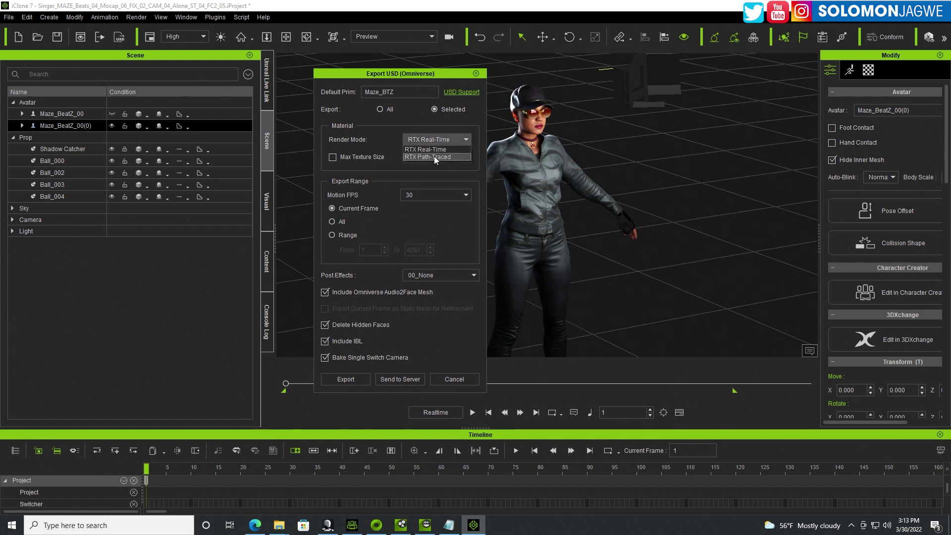
left_click(479, 155)
left_click(438, 139)
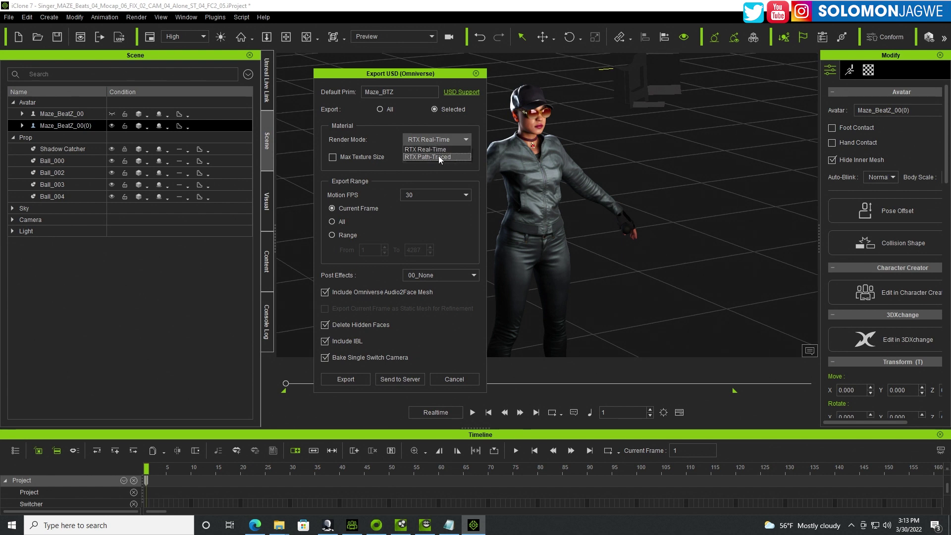
left_click(480, 152)
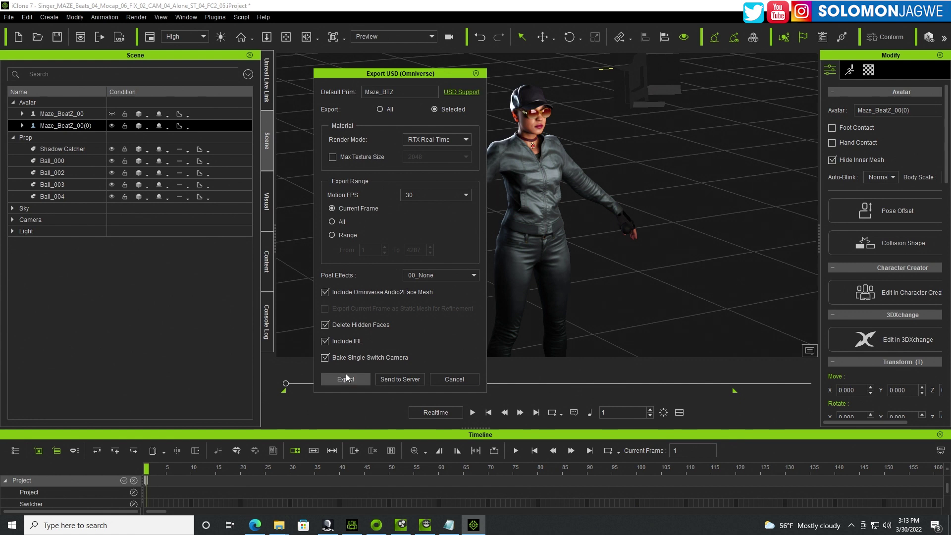
left_click(476, 73)
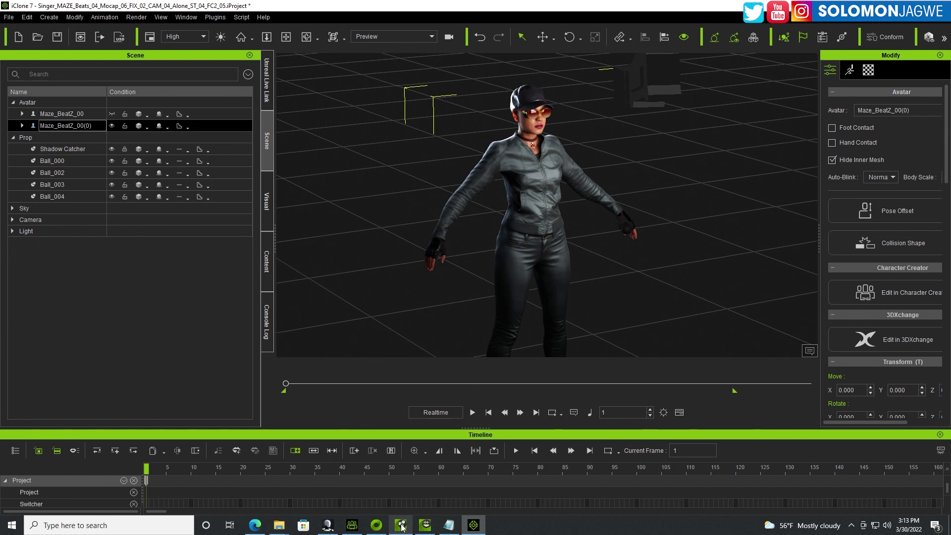
Switch to Audio2Face and browse the content browser to E:/WORK/2021/Reallusion/Omniverse/Character3
left_click(424, 526)
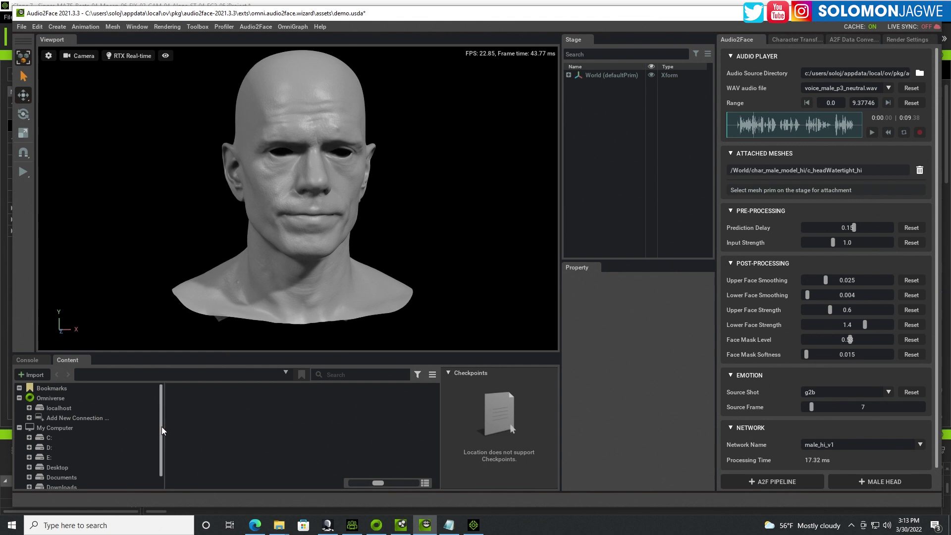
left_click_drag(161, 429, 159, 443)
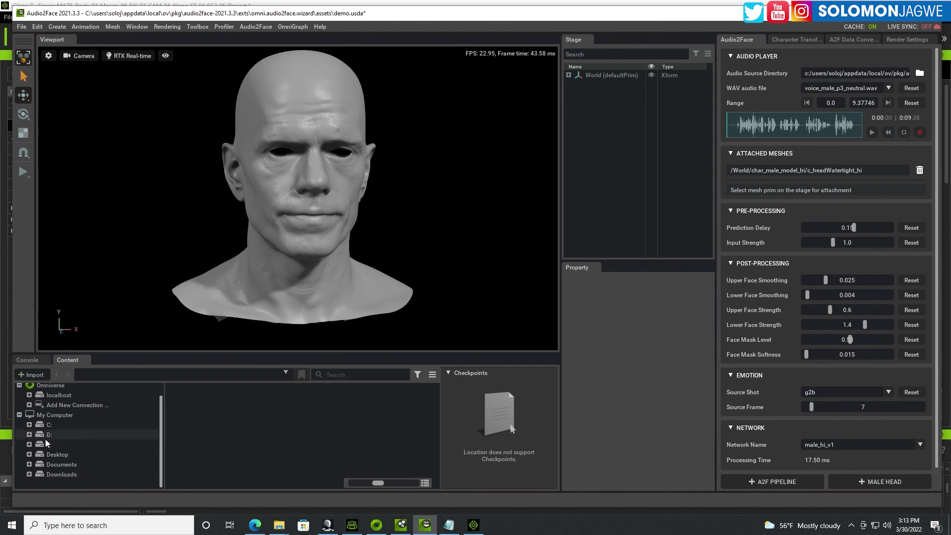
left_click(30, 444)
left_click(112, 395)
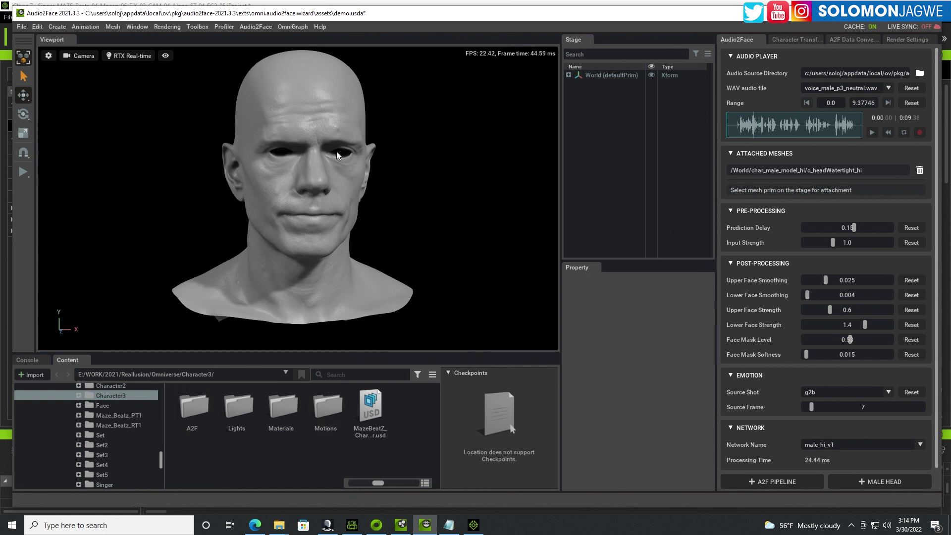
Start a new empty stage in Audio2Face without saving the demo scene
left_click(22, 27)
left_click(41, 41)
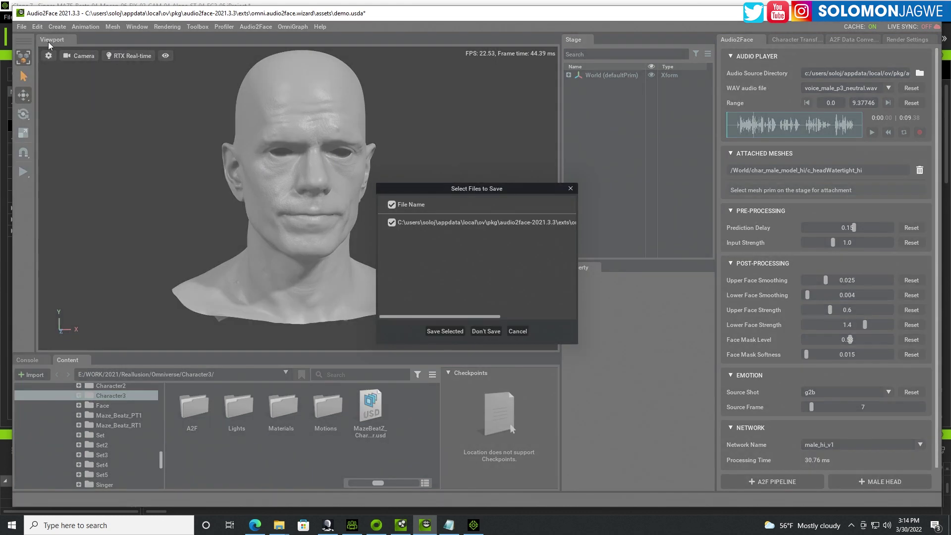
left_click(483, 331)
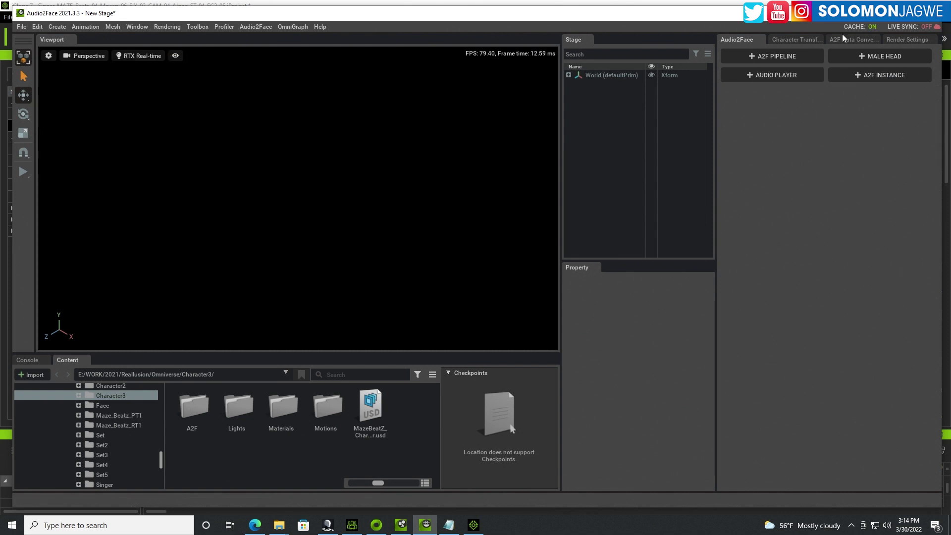
Add the male template heads for character transfer and frame them from the front
left_click(797, 40)
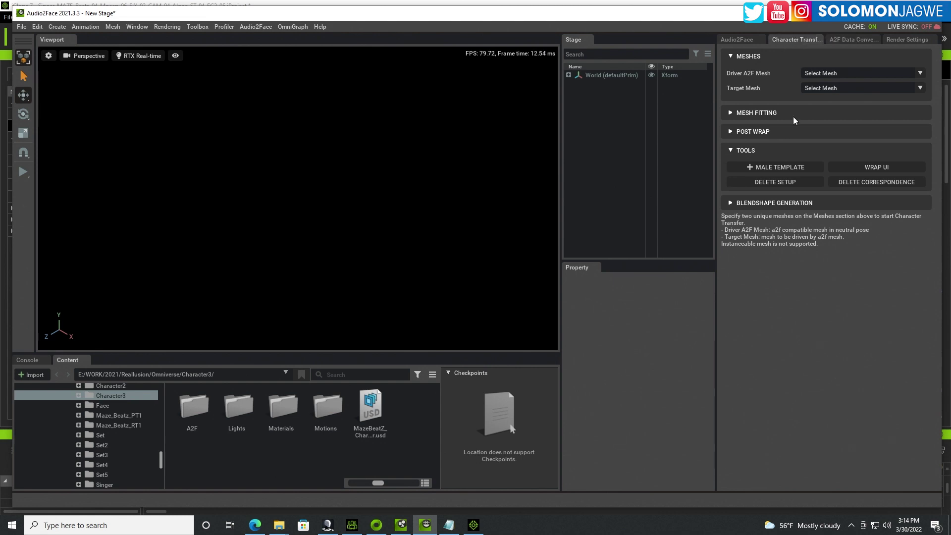
left_click(764, 168)
key("f")
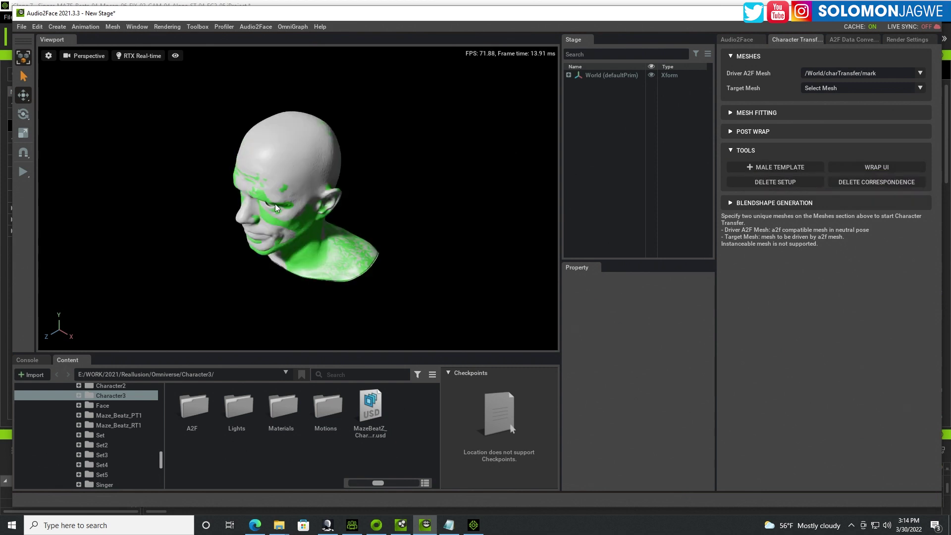
left_click_drag(275, 203, 407, 109, "alt")
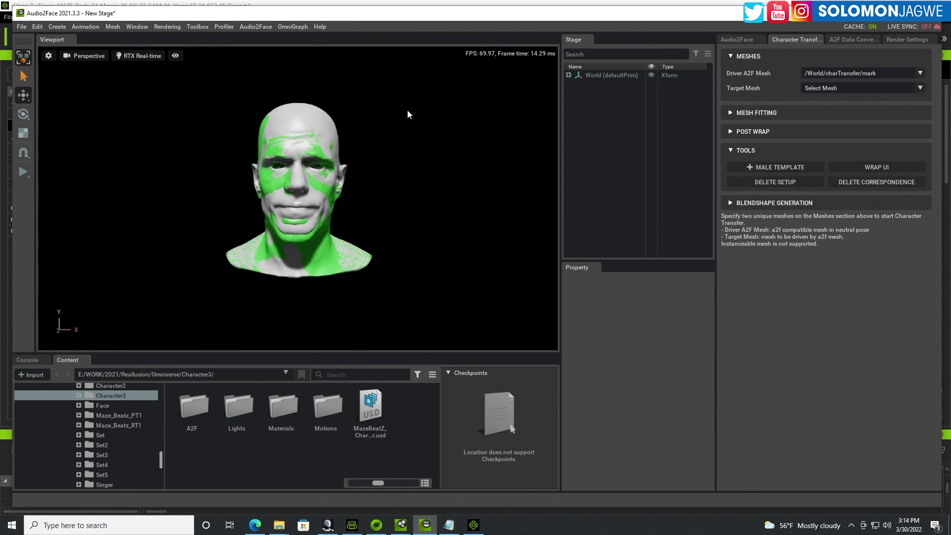
Separate the overlapping heads along X, moving the green open-mouth mesh to one side and the grey mark mesh to the other
left_click(329, 192)
left_click_drag(322, 198, 188, 194)
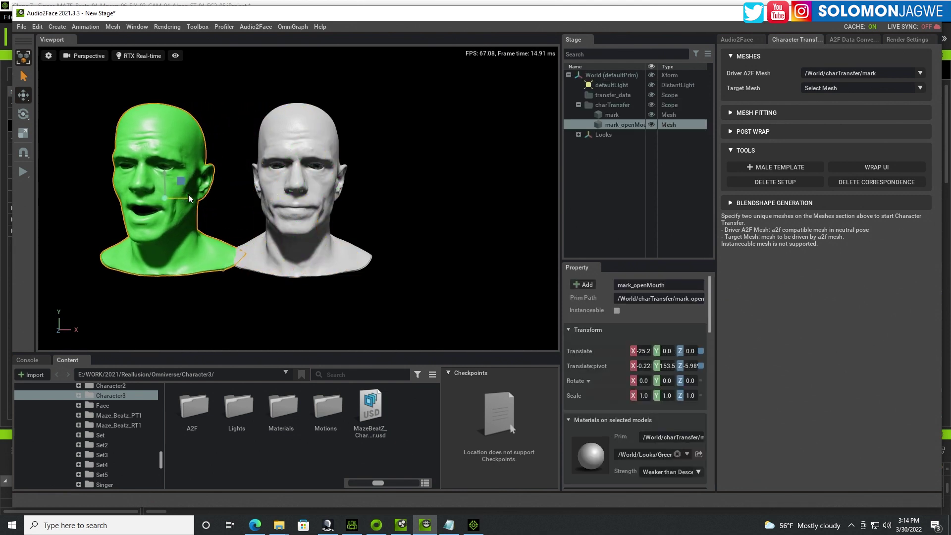
left_click(311, 186)
left_click_drag(319, 201, 403, 197)
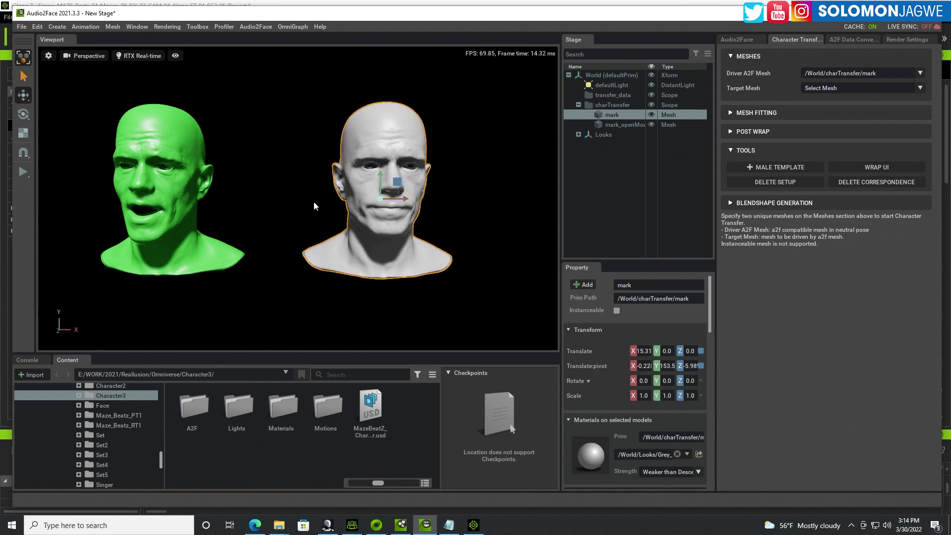
Create an A2F pipeline attached to the grey mark head and play its default voice clip
left_click(741, 38)
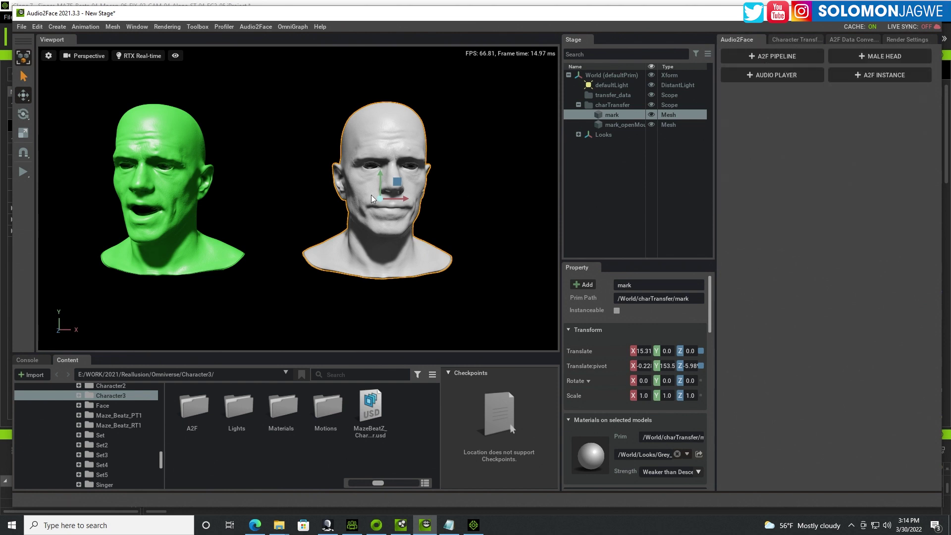
left_click(502, 191)
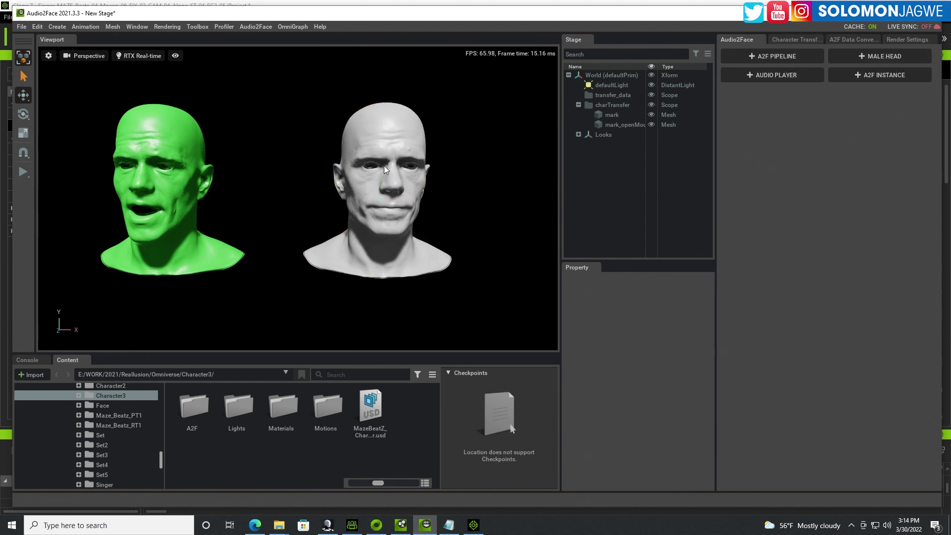
left_click(384, 150)
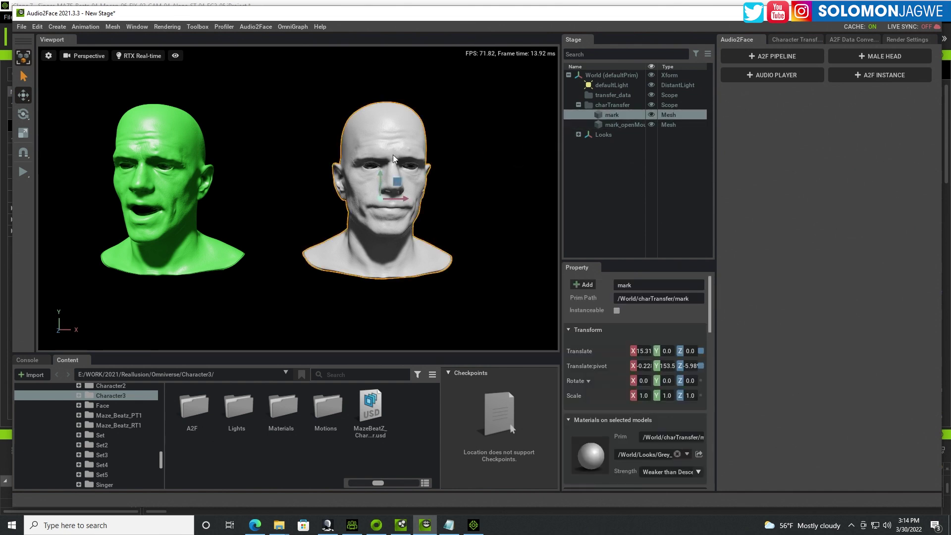
left_click(768, 55)
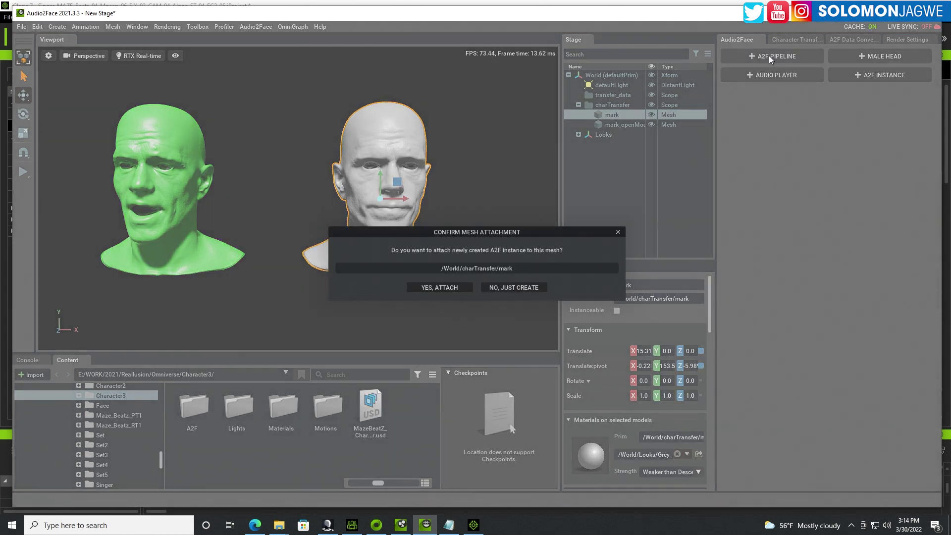
left_click(438, 292)
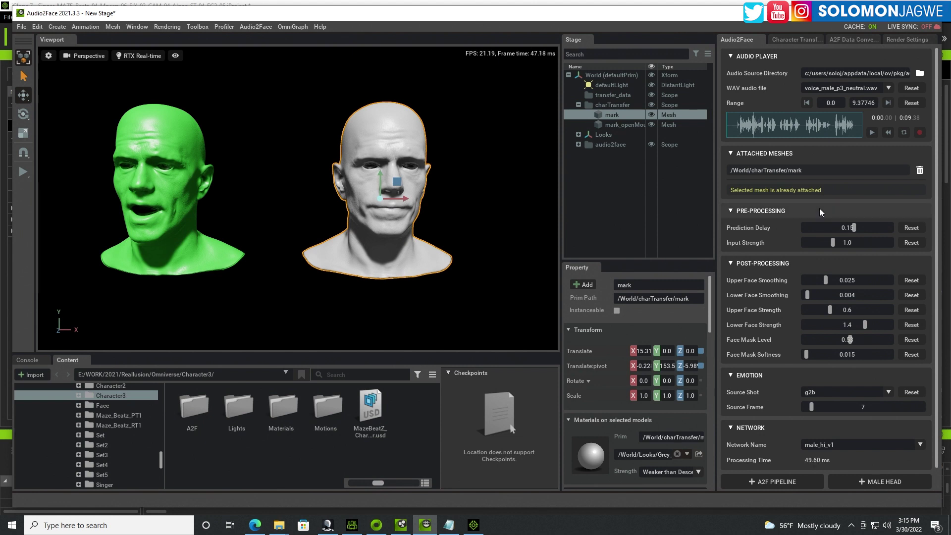
left_click(872, 132)
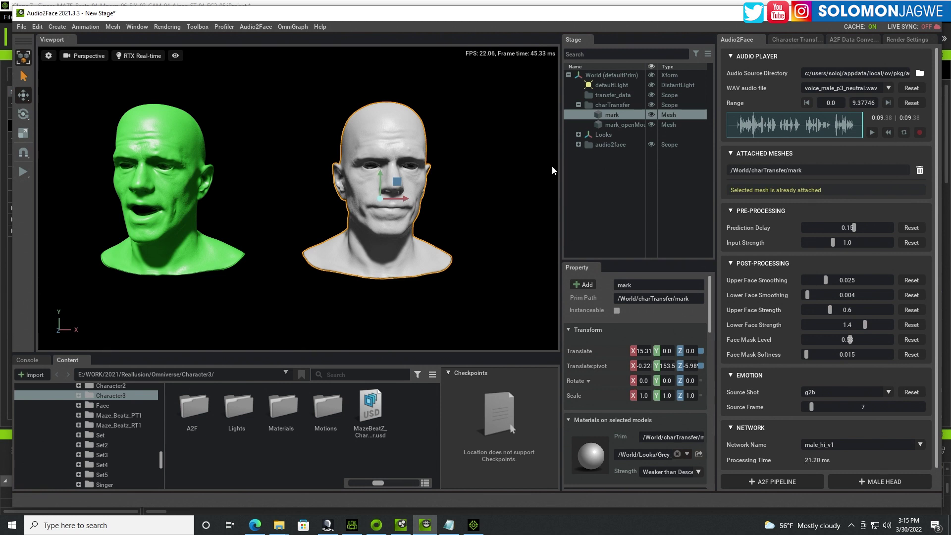
Load voice_male_p2_neutral.wav in the audio player, preview it on the grey head, and rewind the clip
left_click(889, 88)
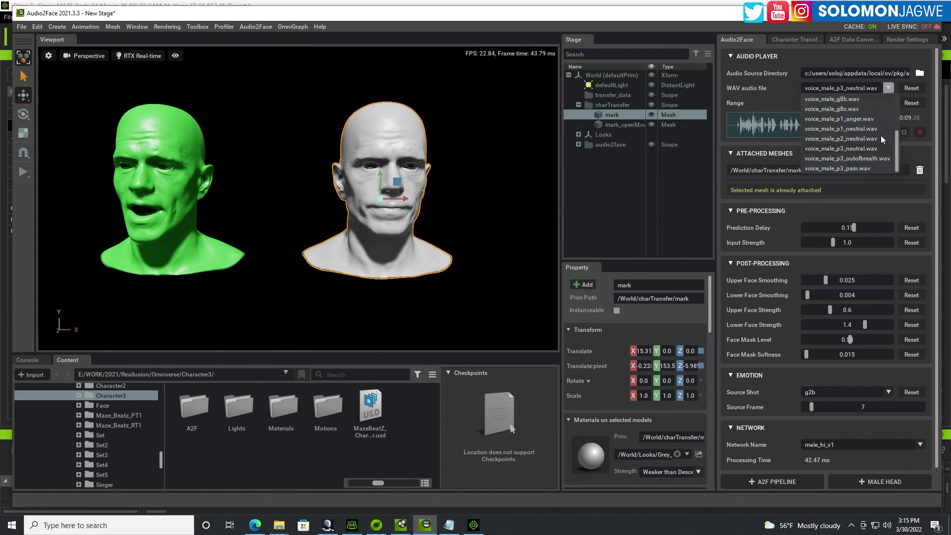
left_click(846, 139)
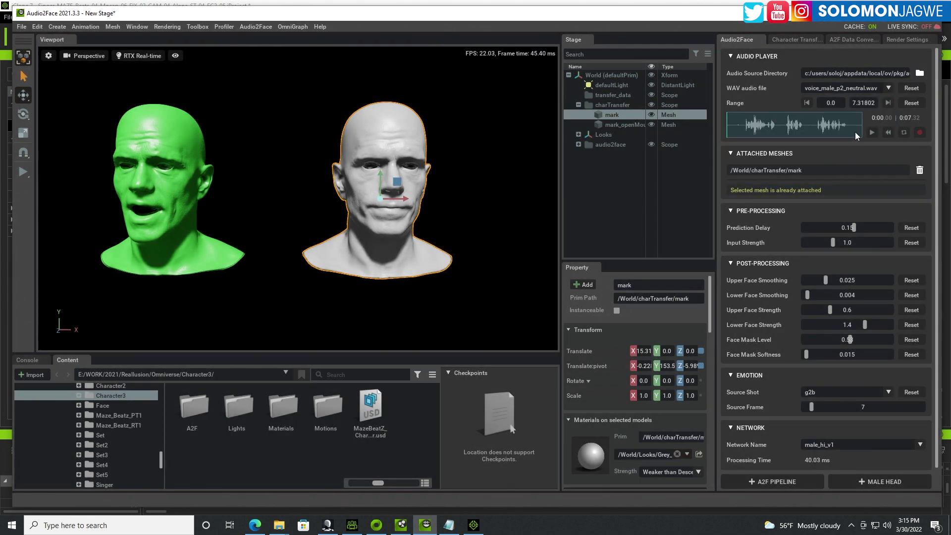
left_click(871, 132)
scroll(448, 216, "up", 5)
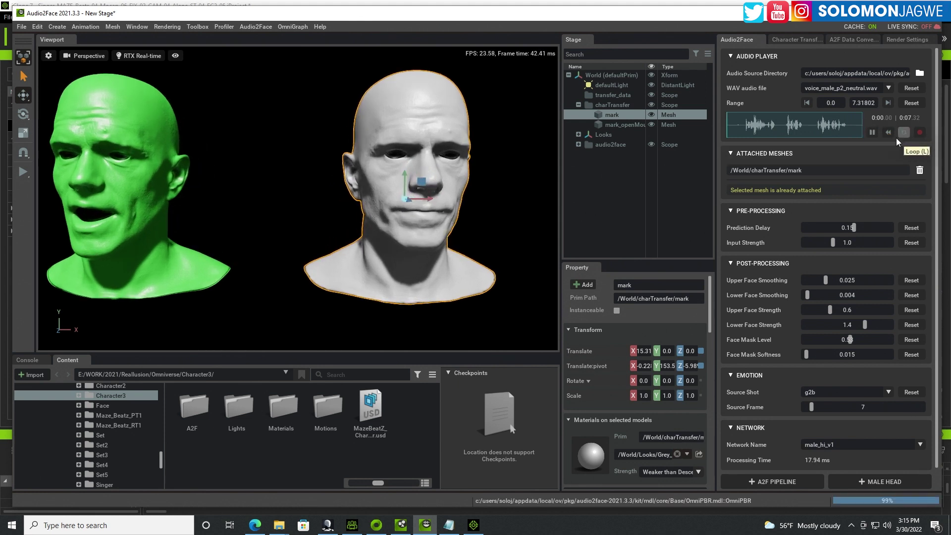
left_click(868, 134)
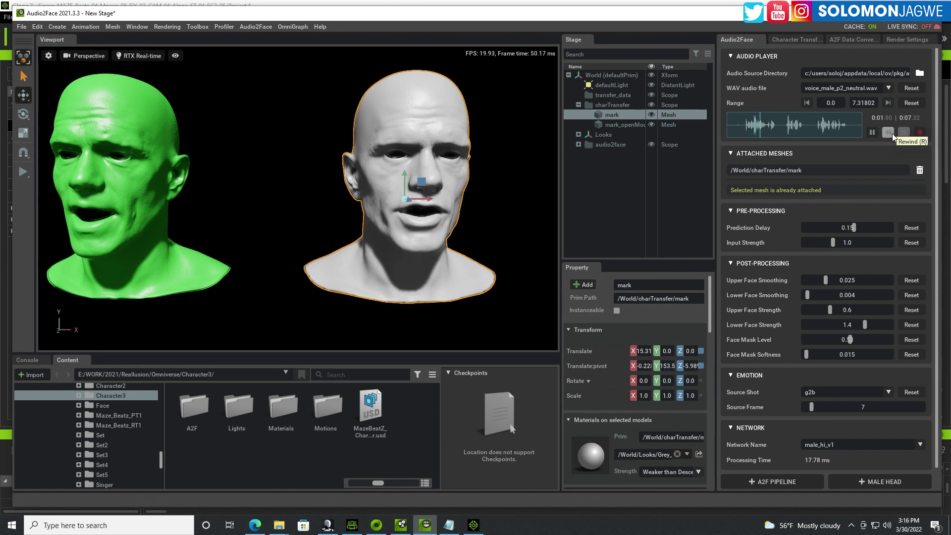
left_click(872, 133)
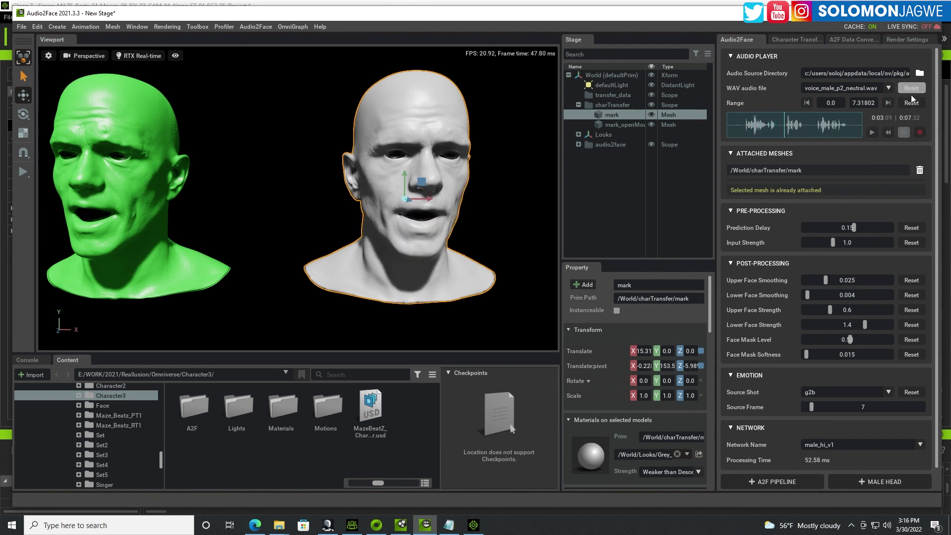
left_click(889, 133)
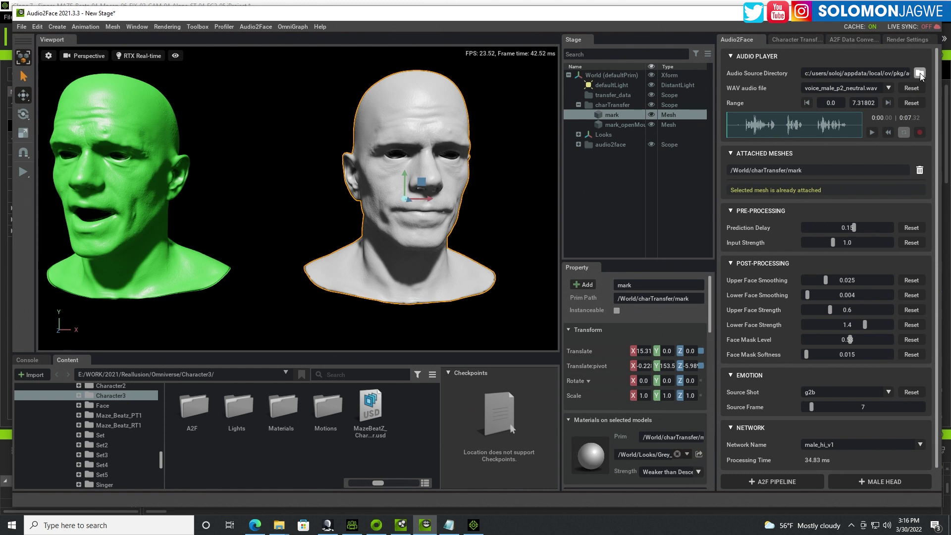
Set the audio source directory to E:/WORK/2021/Reallusion/Audio/Omniverse/Updated
left_click(918, 73)
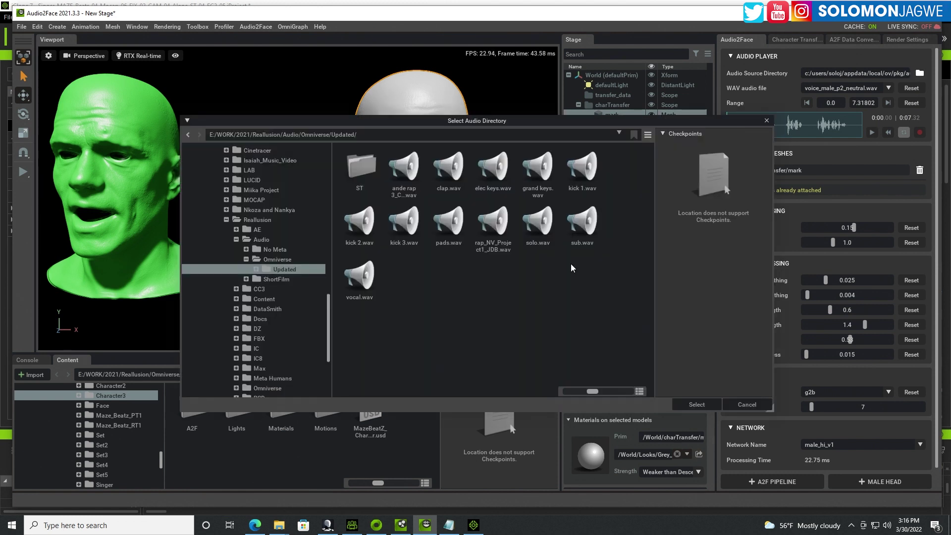
left_click(369, 284)
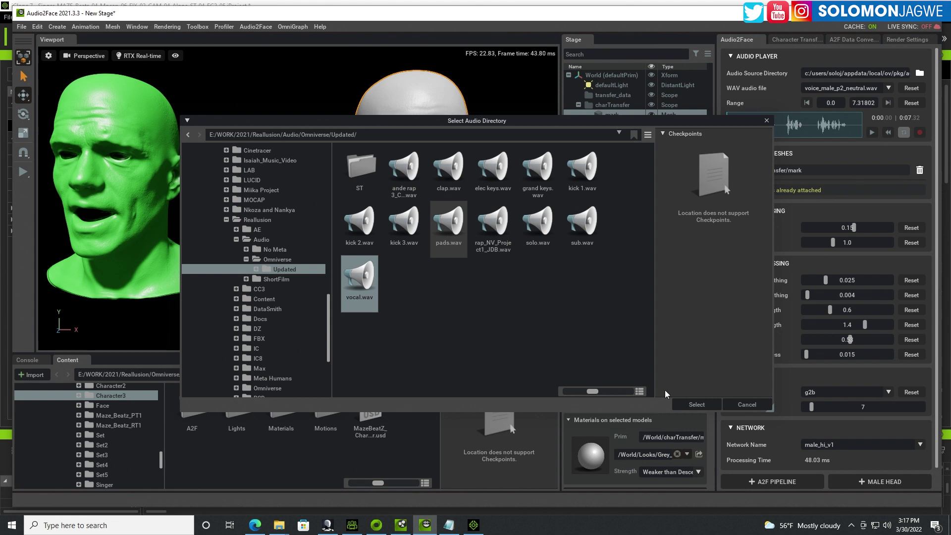
left_click(706, 405)
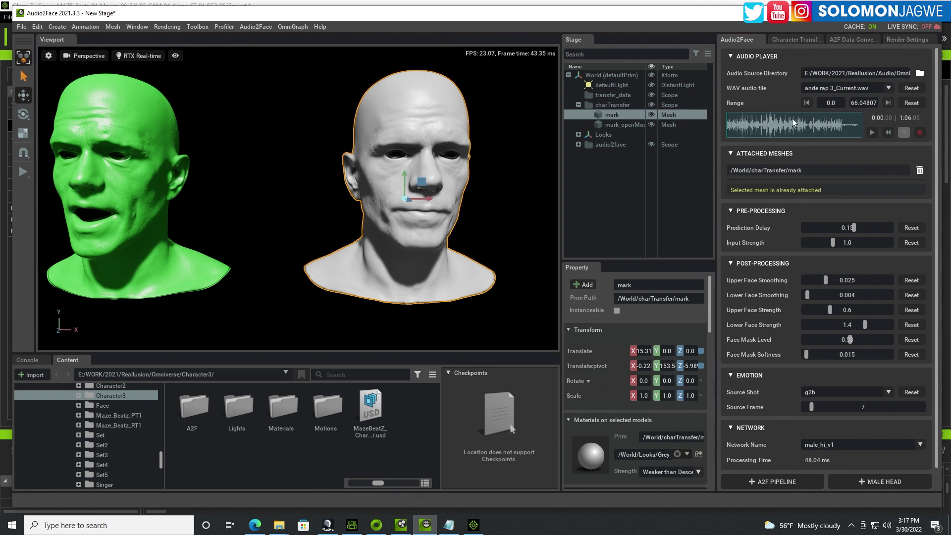
Review the available WAV files, play ande rap 3_Current.wav on the grey head while watching the lip sync, and rewind it
left_click(887, 87)
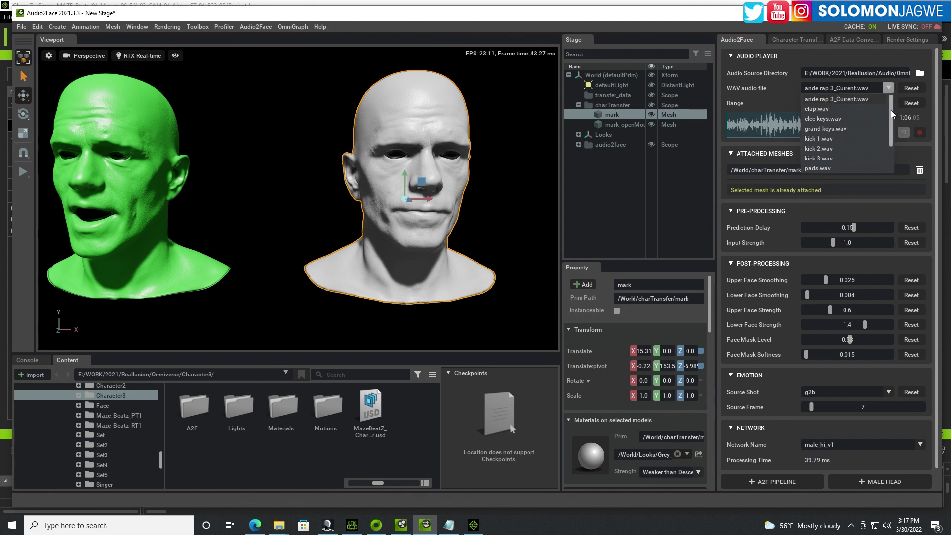
left_click_drag(890, 110, 887, 157)
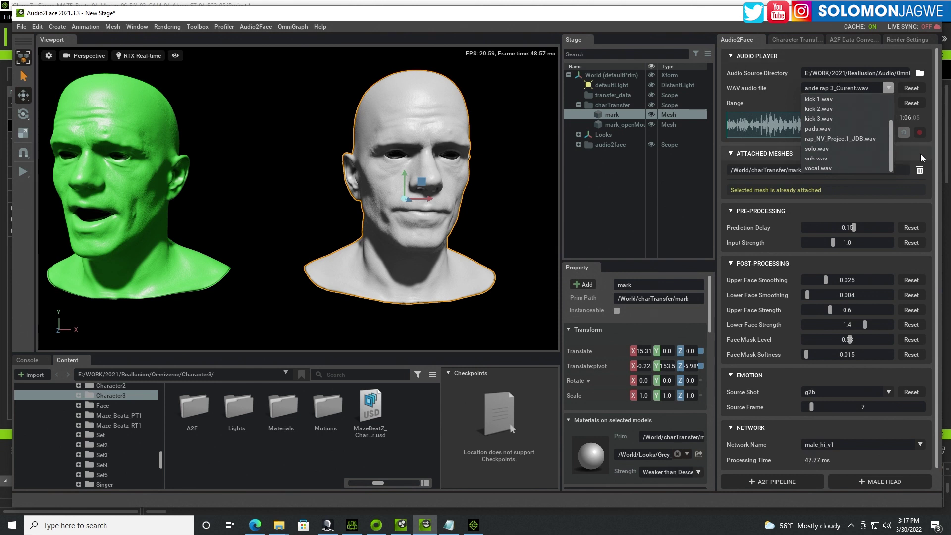
left_click(937, 156)
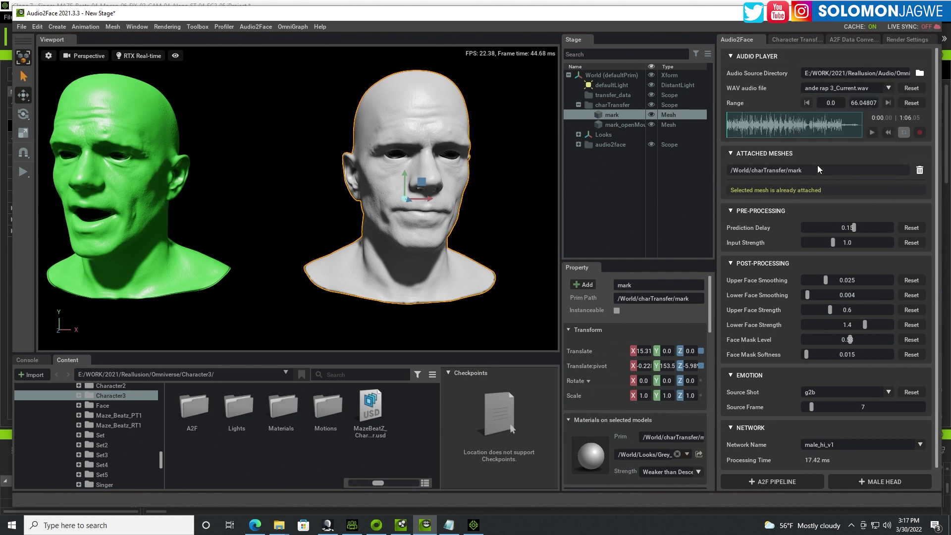
left_click(871, 131)
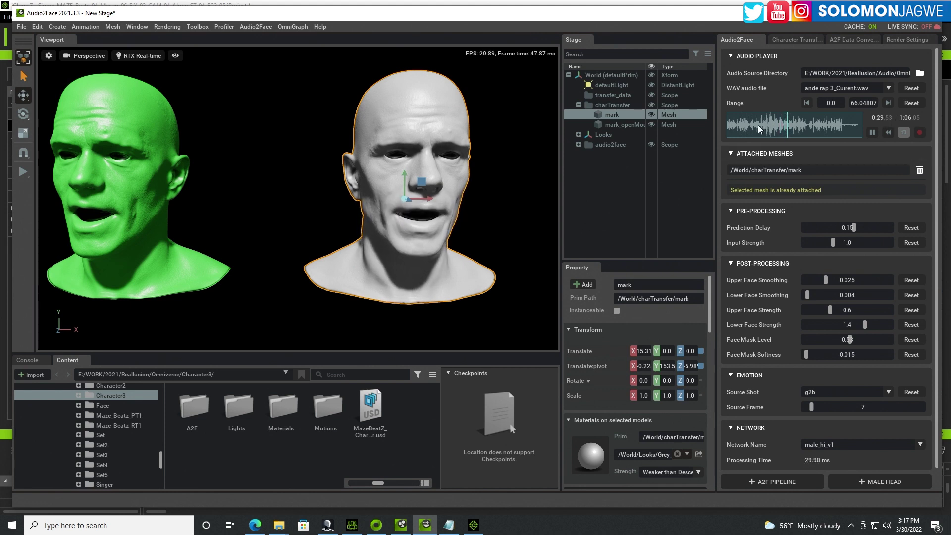
scroll(481, 204, "up", 2)
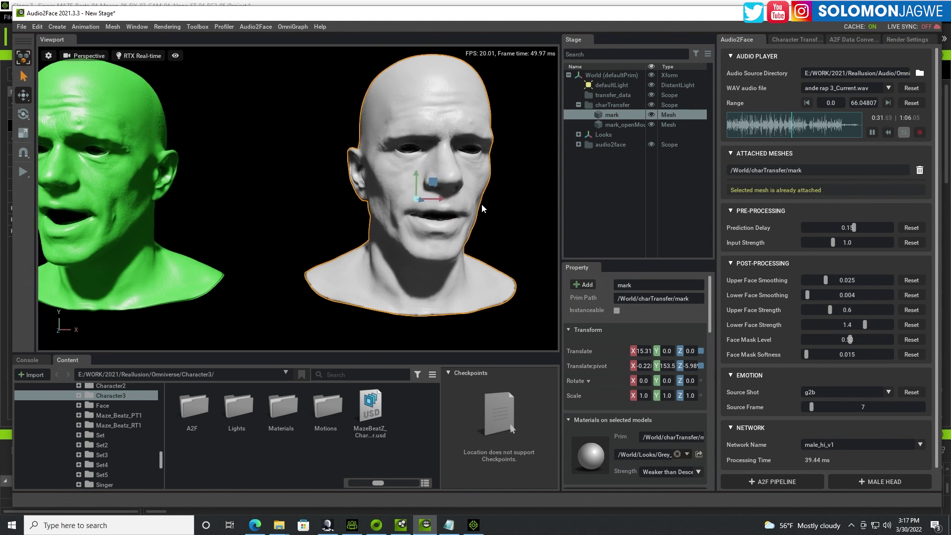
scroll(481, 203, "up", 1)
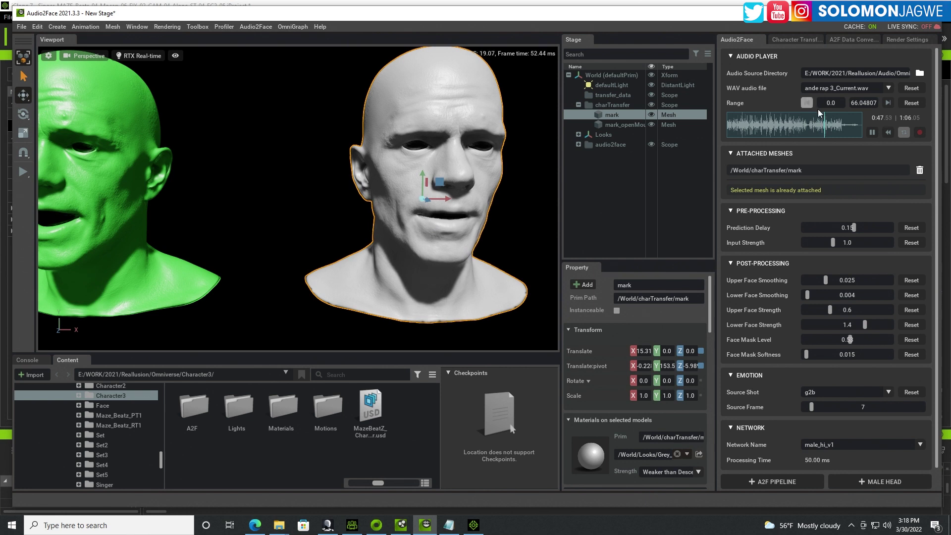
left_click(872, 132)
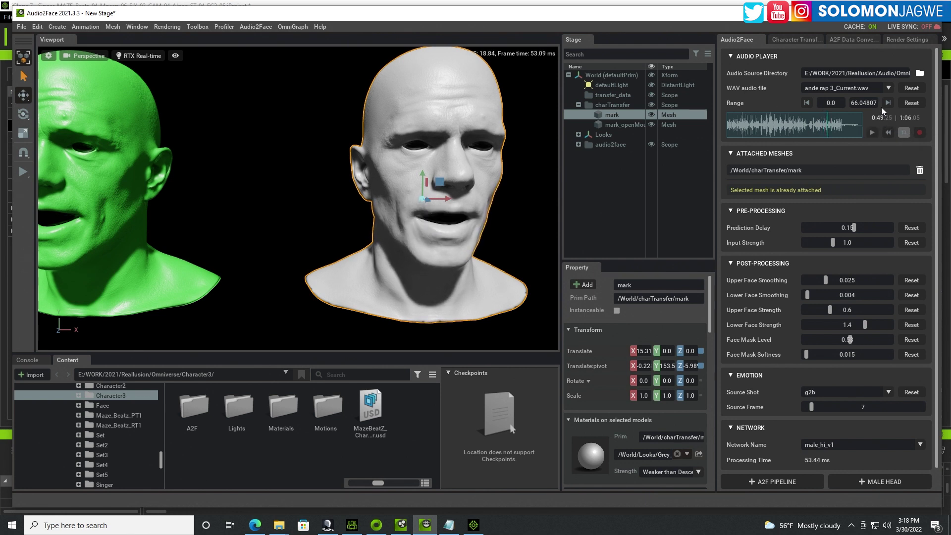
left_click(887, 133)
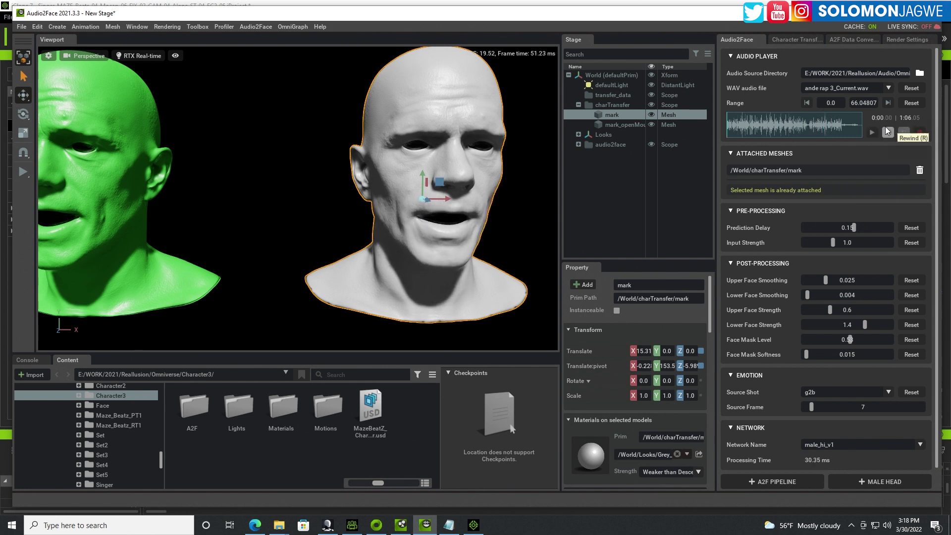
Load vocal.wav as the audio player's WAV file
left_click(887, 88)
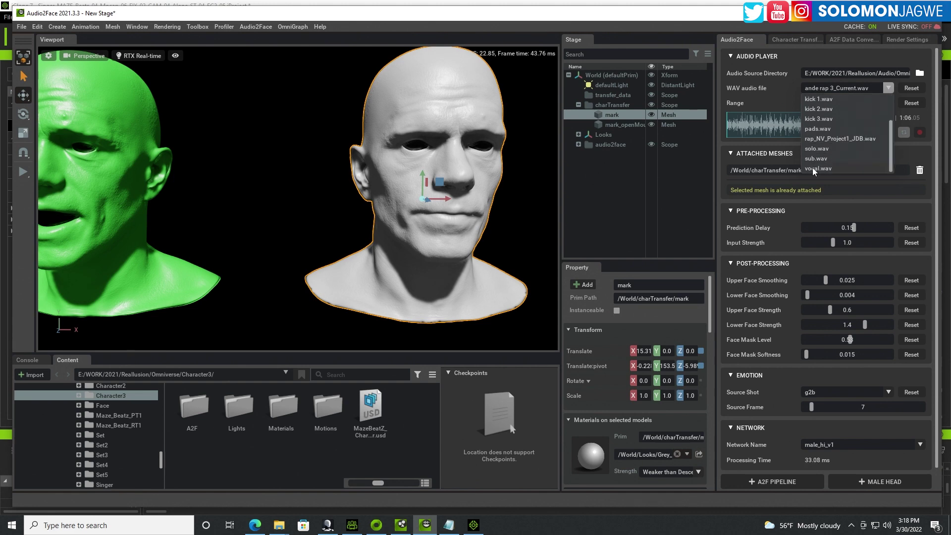
left_click(812, 167)
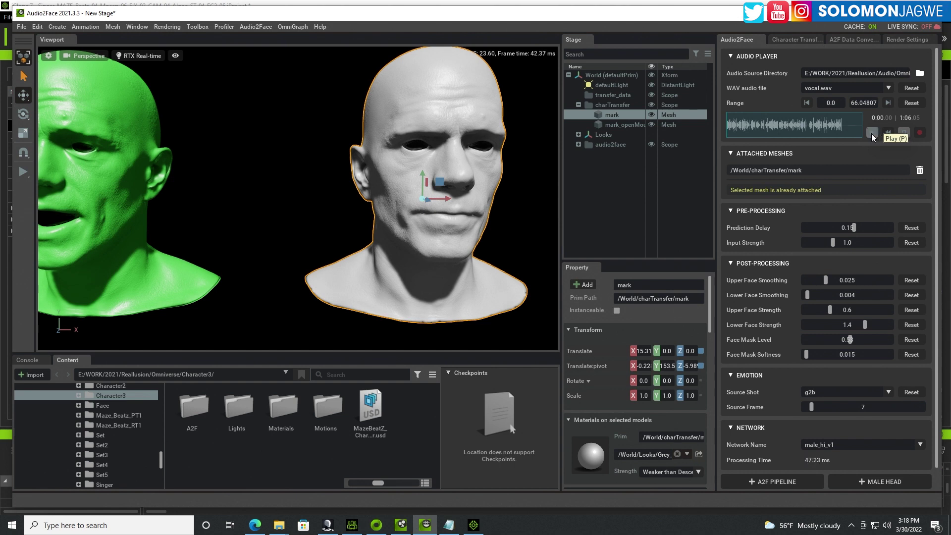
Preview vocal.wav on the grey head, pause playback, and frame the green and grey heads together
left_click(871, 133)
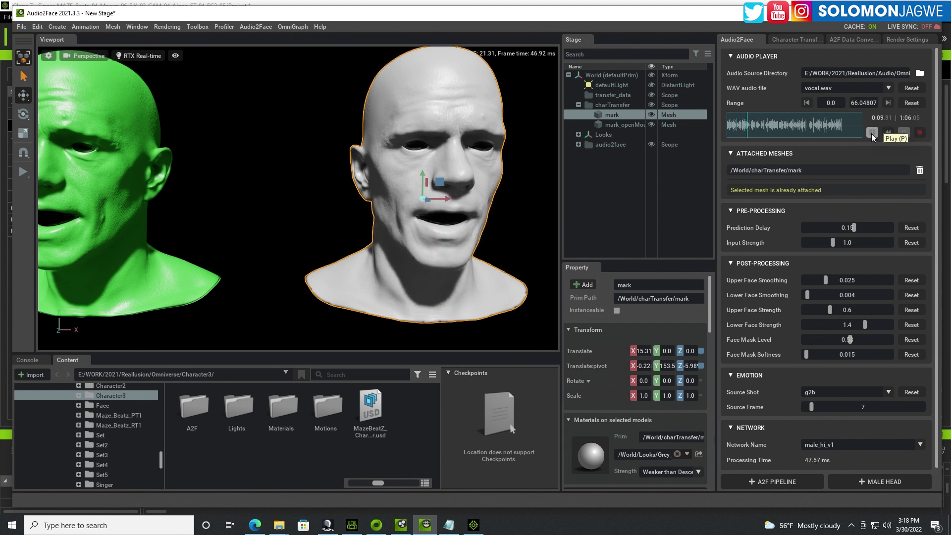
left_click(872, 133)
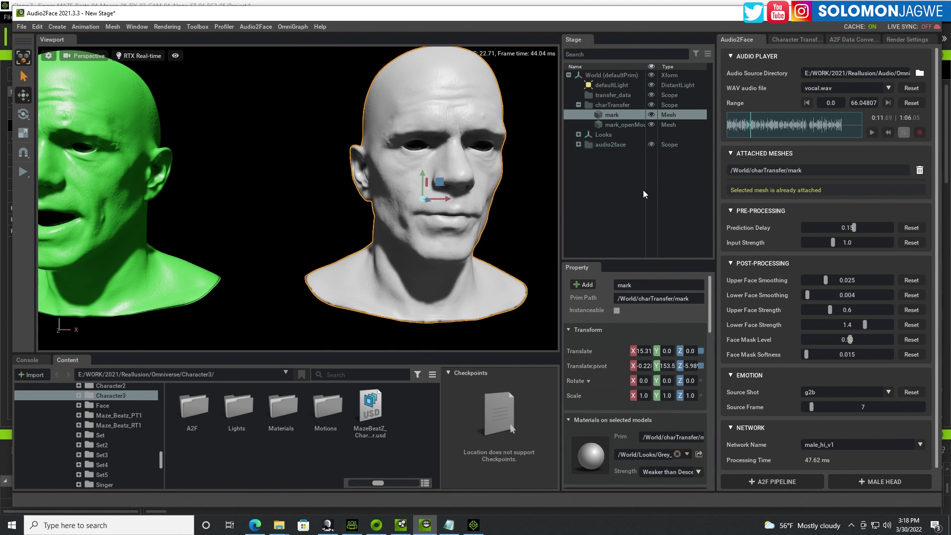
left_click(619, 174)
key("f")
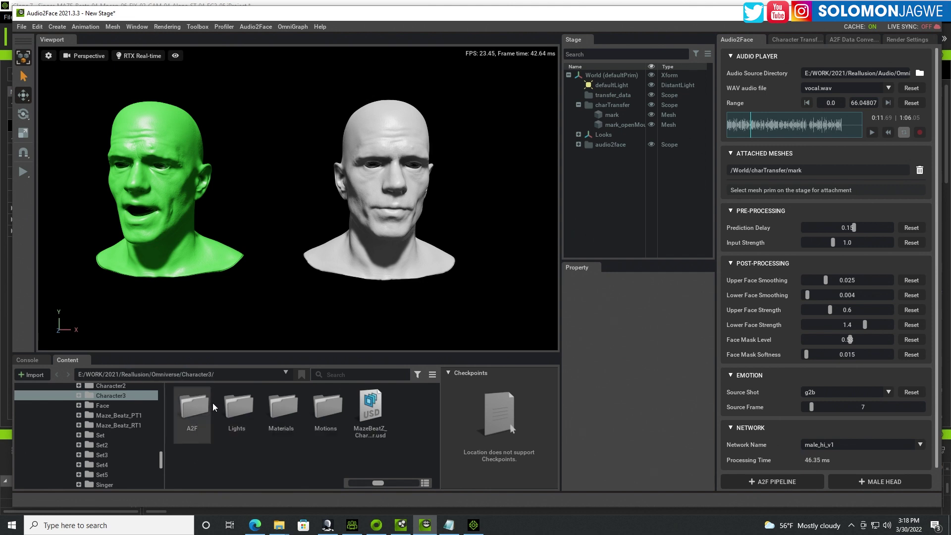
Open the Character3/A2F folder, show its files as a list, and add MAZE_BeatZ_A2F.usd to the stage
double_click(198, 409)
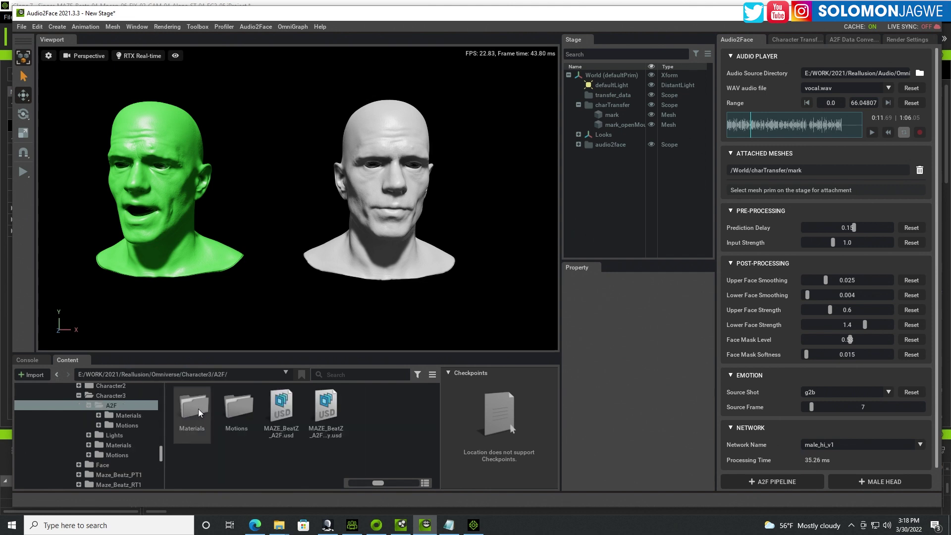
left_click(283, 412)
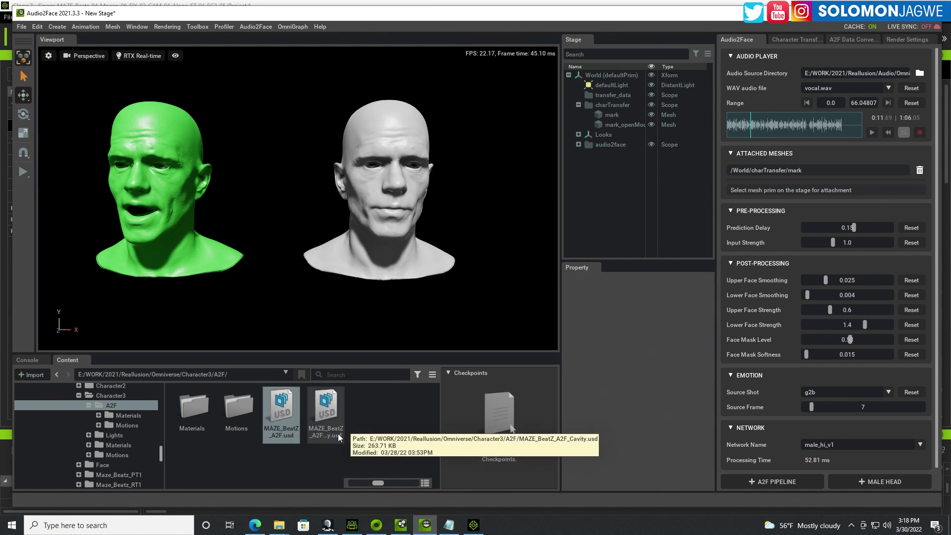
left_click(425, 482)
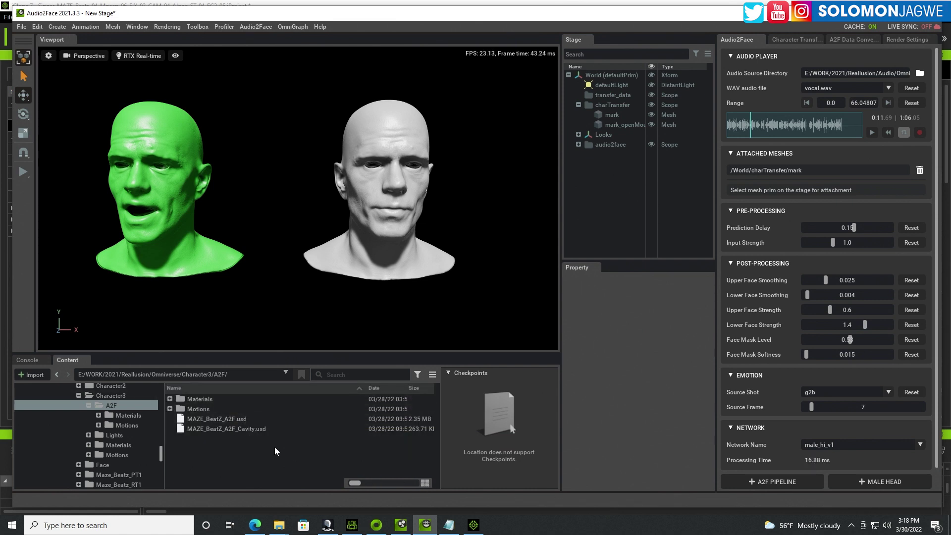
left_click(426, 483)
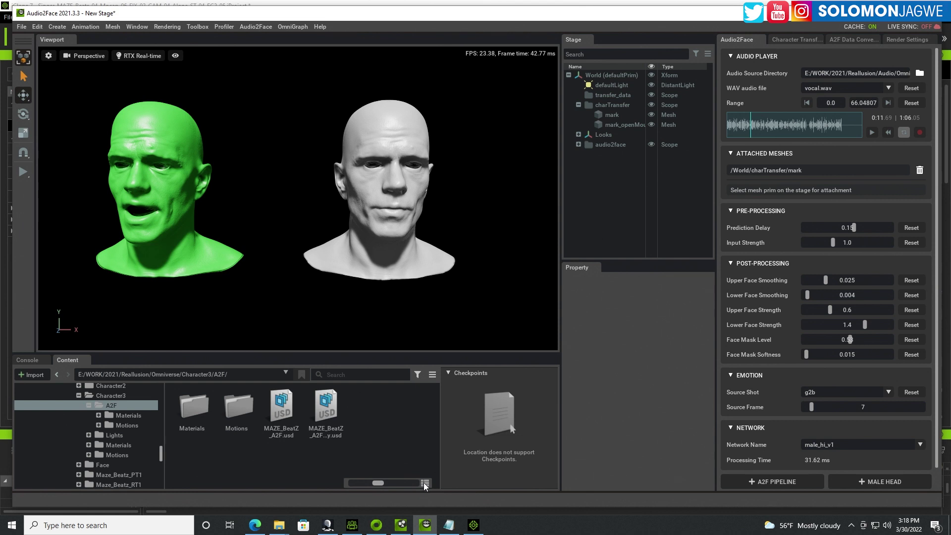
left_click(426, 483)
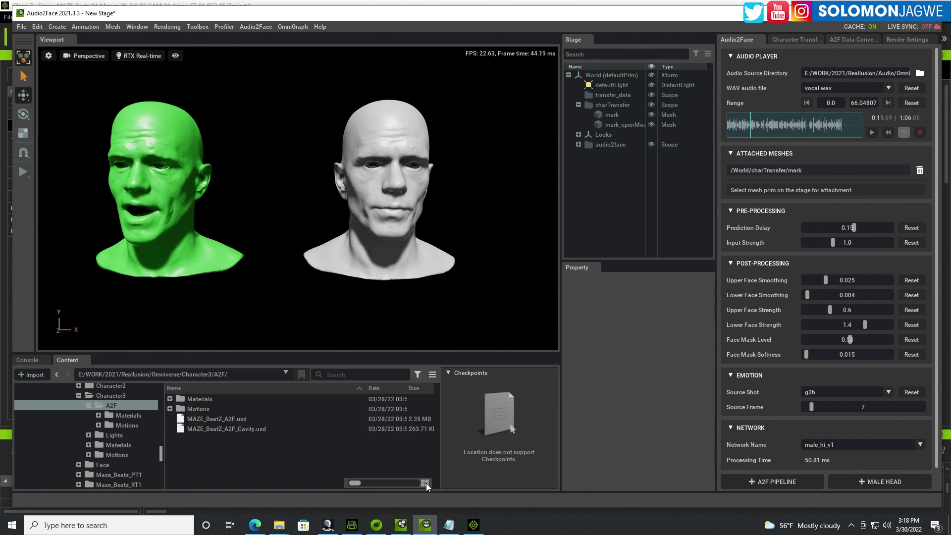
left_click(224, 420)
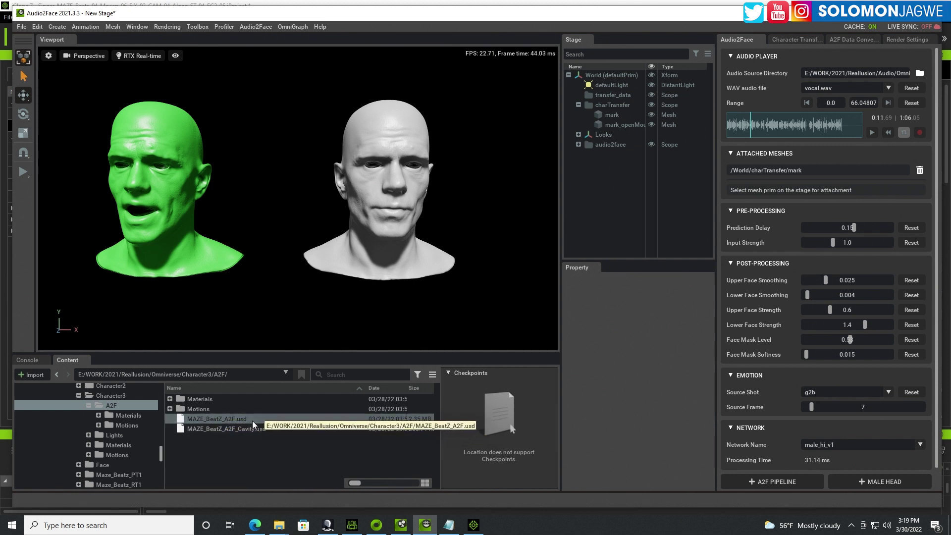
left_click_drag(207, 420, 606, 213)
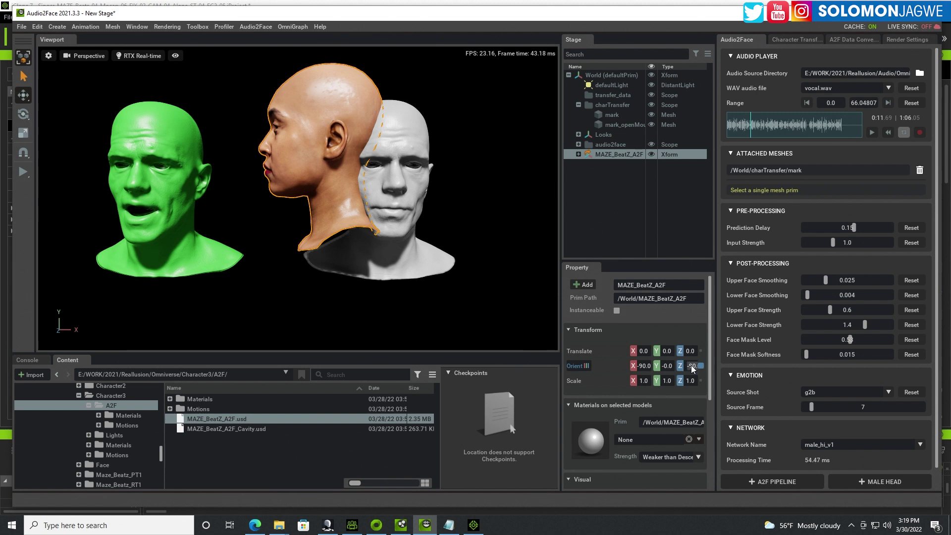
Set the imported head's Z orientation to 0 and move the grey mark head along X to about 21.27
type("0")
key("Return")
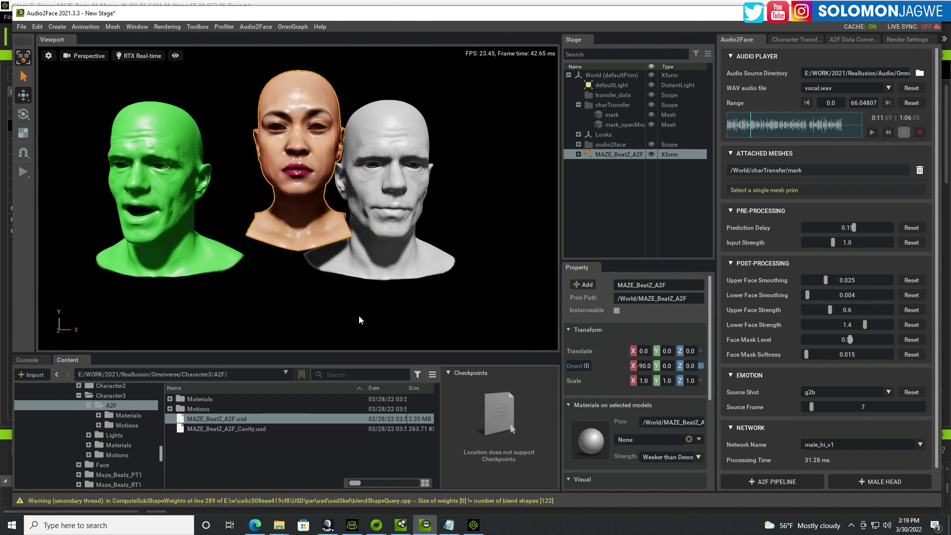
left_click(379, 155)
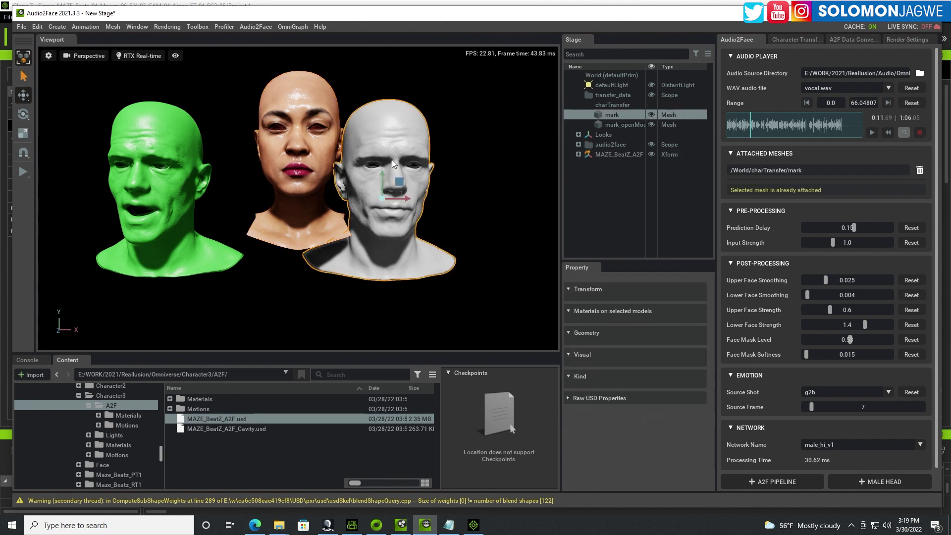
left_click_drag(405, 198, 438, 201)
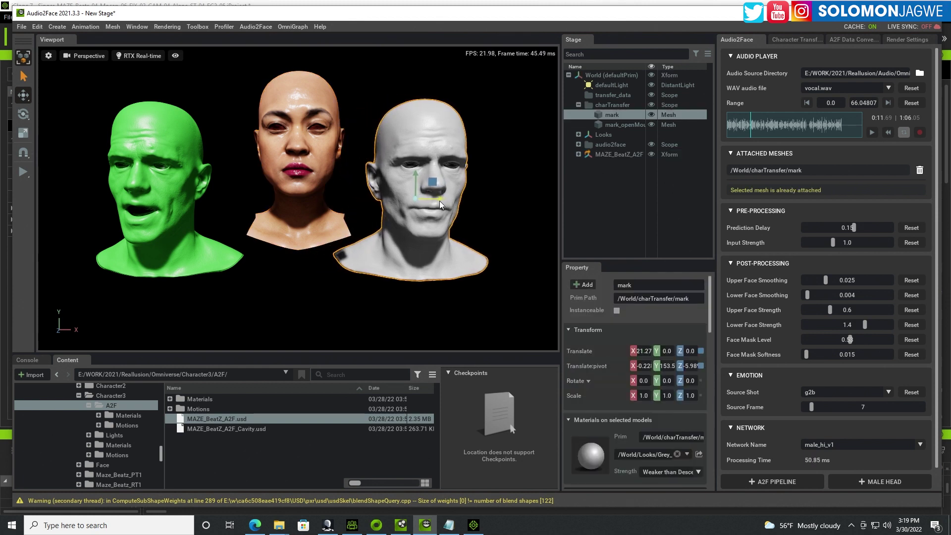
Select the green mark_openMouth head and widen the Stage hierarchy to show the full prim names
left_click(309, 152)
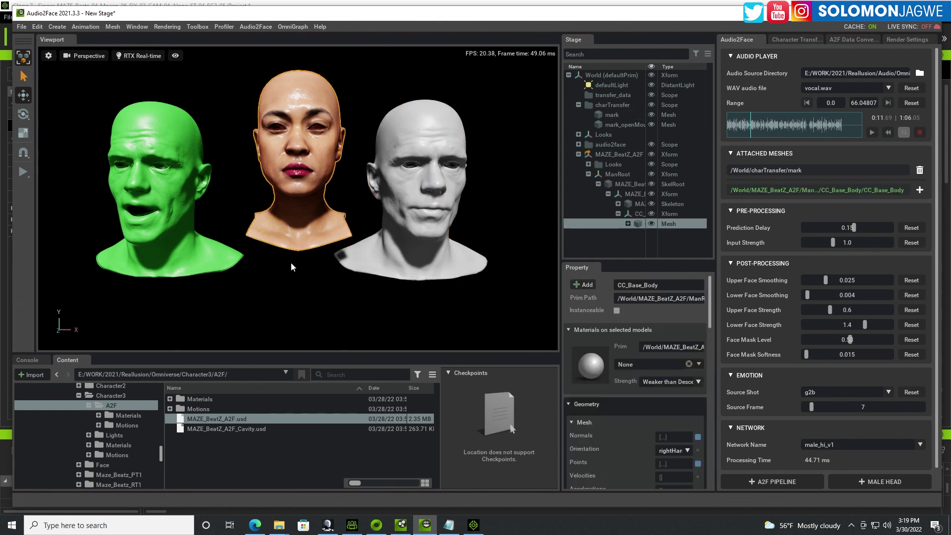
left_click(305, 284)
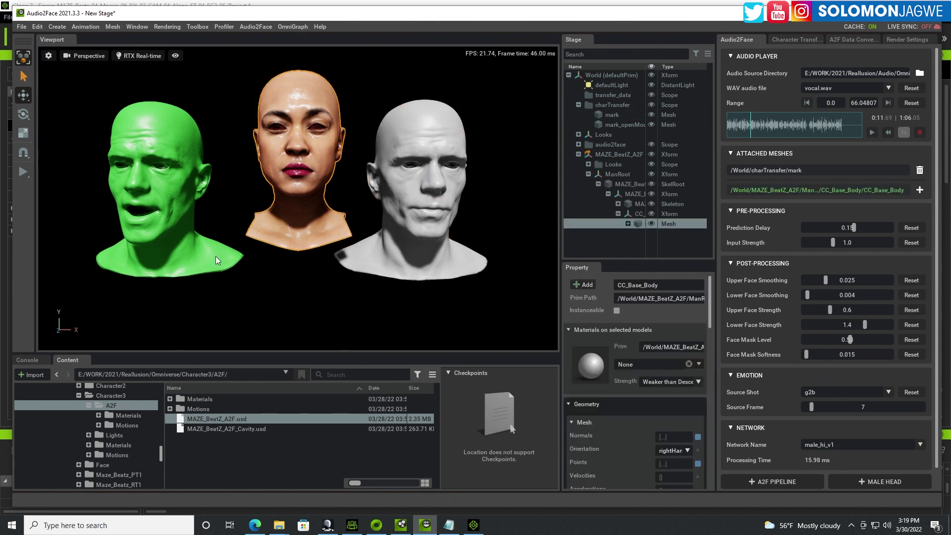
left_click(160, 190)
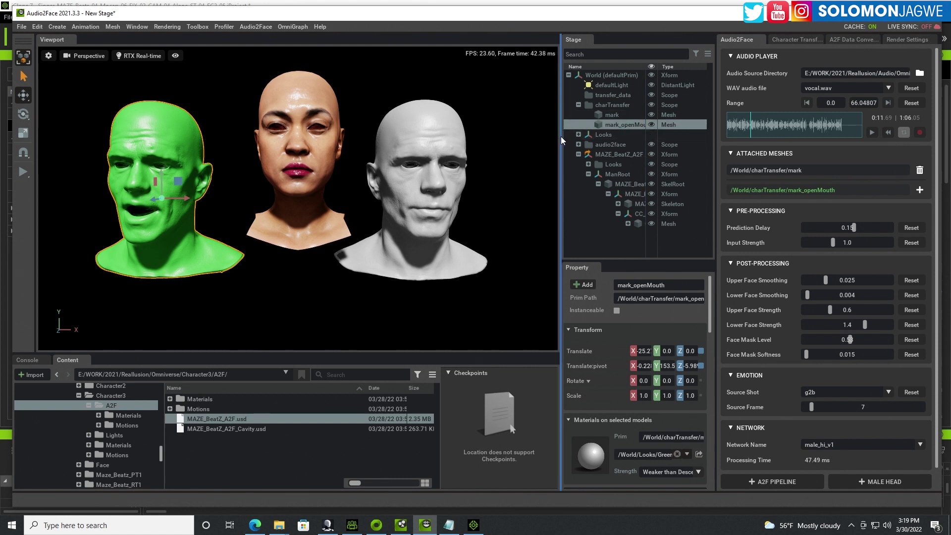
left_click_drag(561, 138, 548, 140)
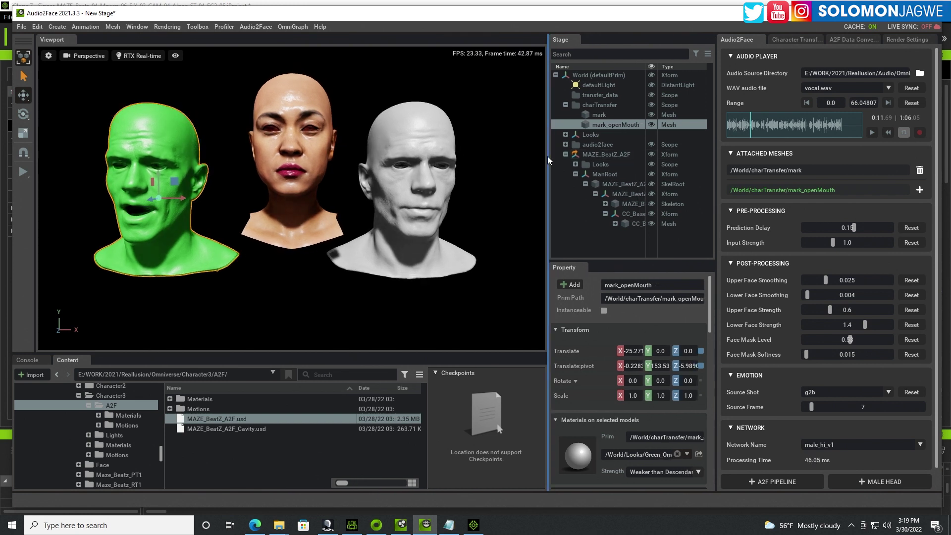
left_click_drag(534, 159, 510, 162)
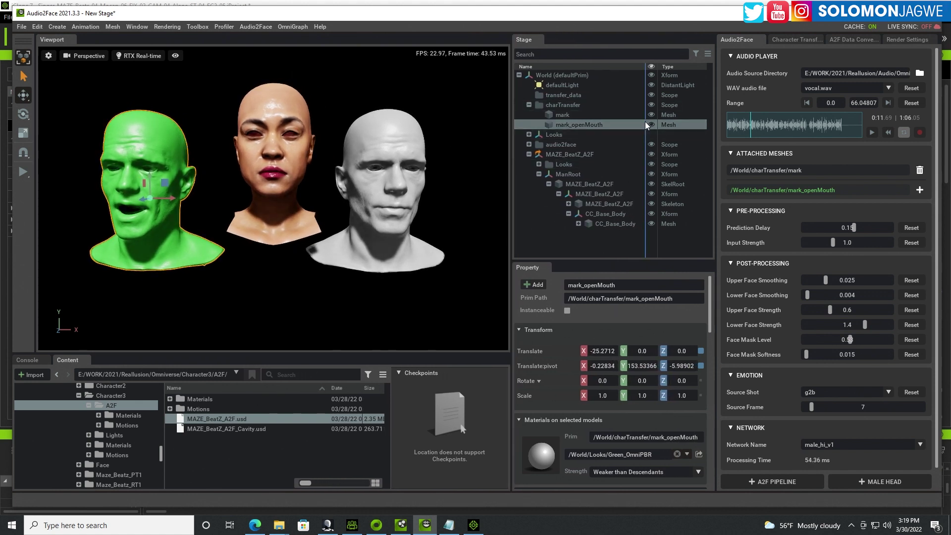
left_click_drag(645, 121, 646, 123)
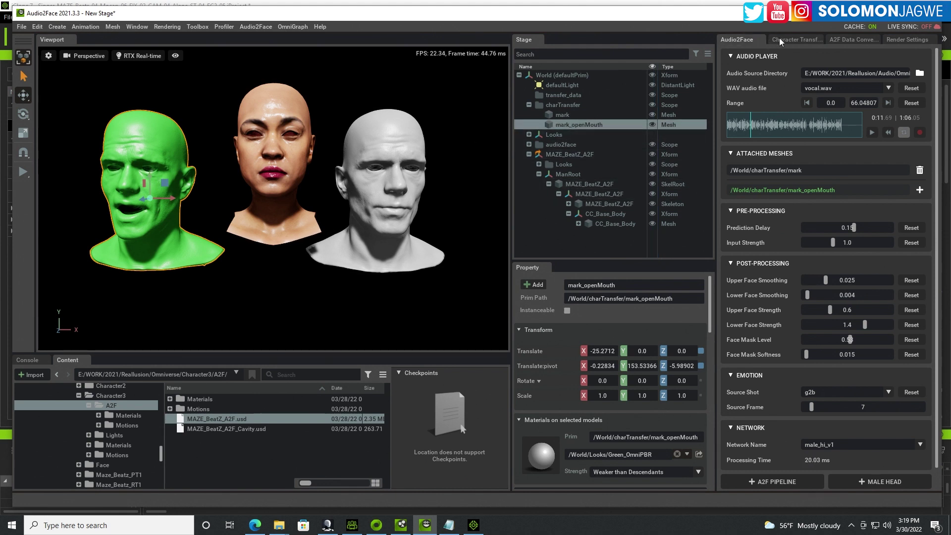
Set the Character Transfer target mesh to the CC_Base_Body mesh of MAZE_BeatZ_A2F
left_click(803, 38)
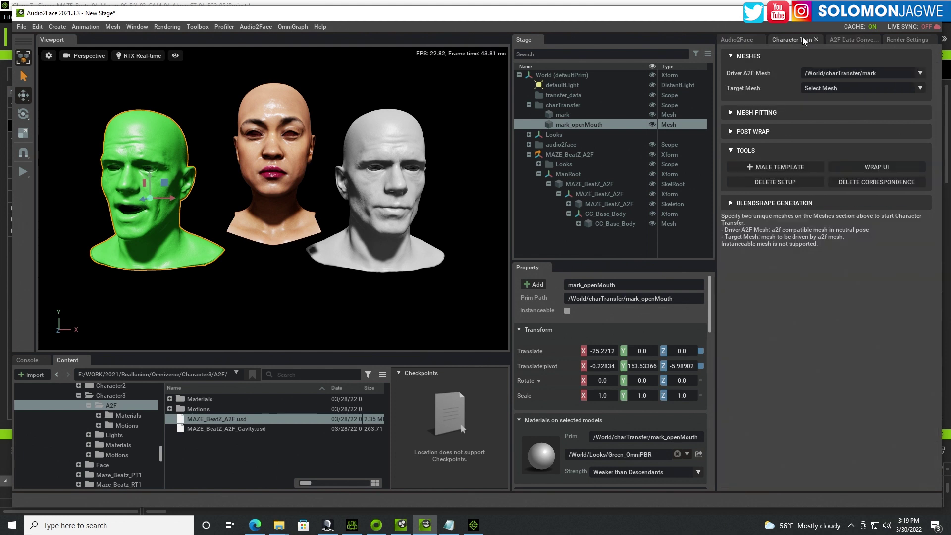
left_click(830, 89)
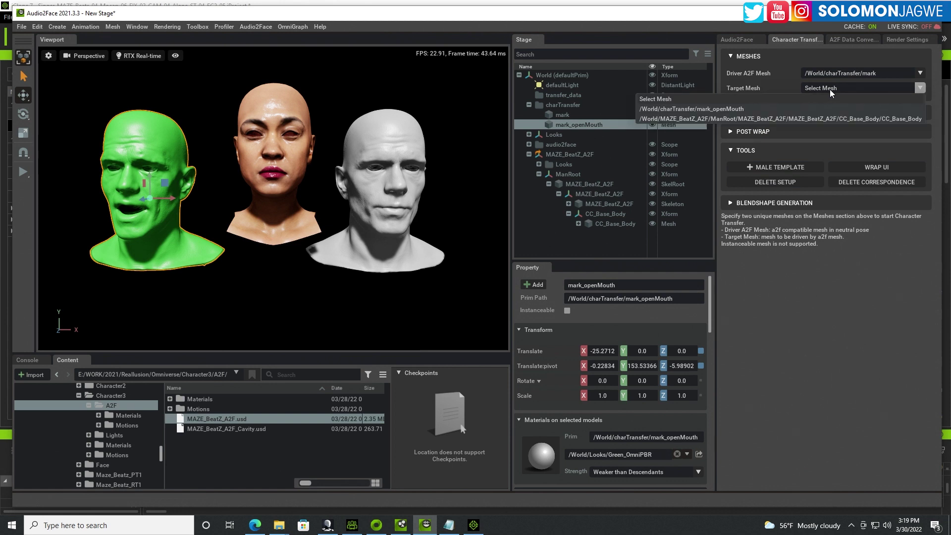
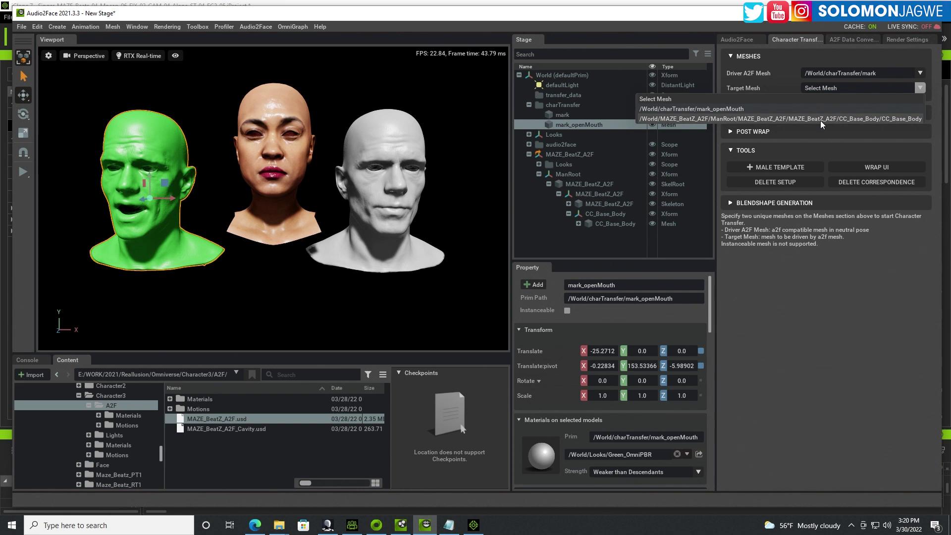
left_click(820, 119)
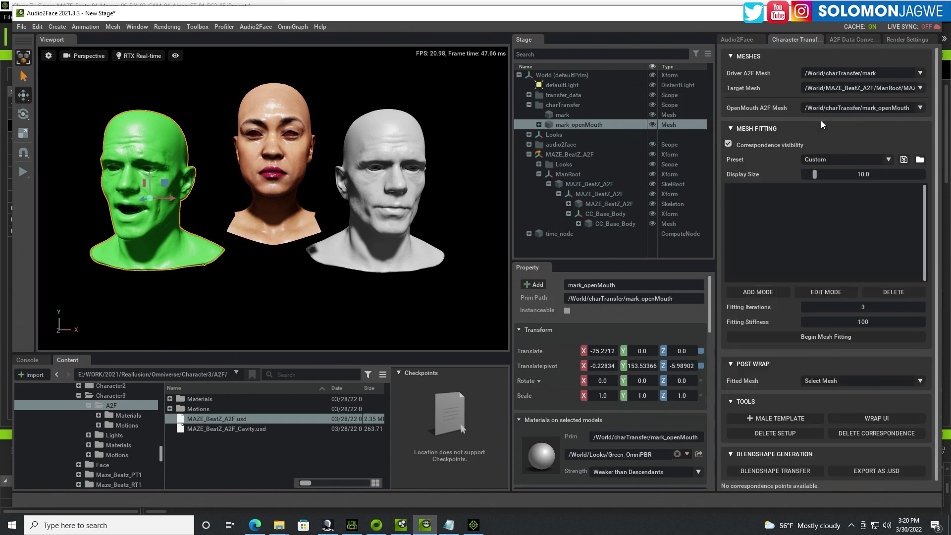
Apply the Reallusion CC3 Plus mesh fitting preset and load its premade fitted mesh points
left_click(888, 159)
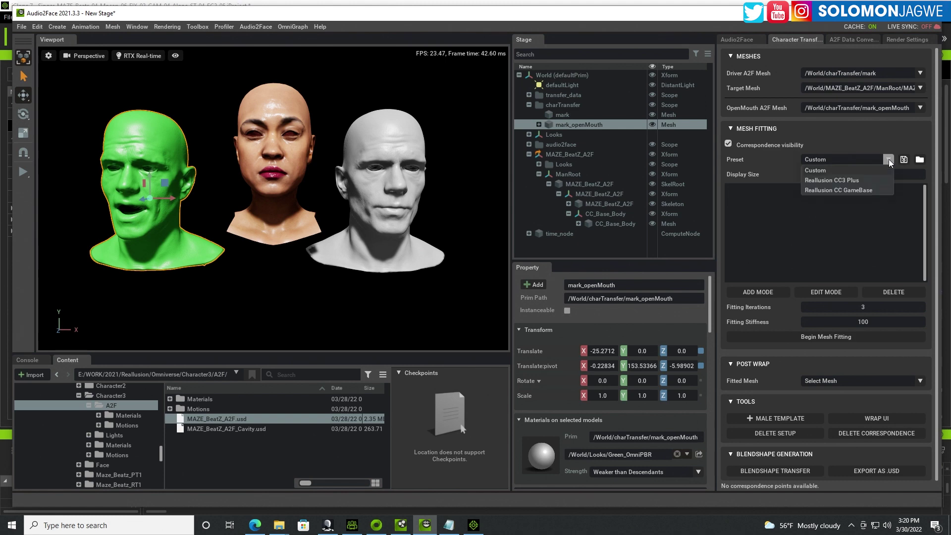
left_click(848, 179)
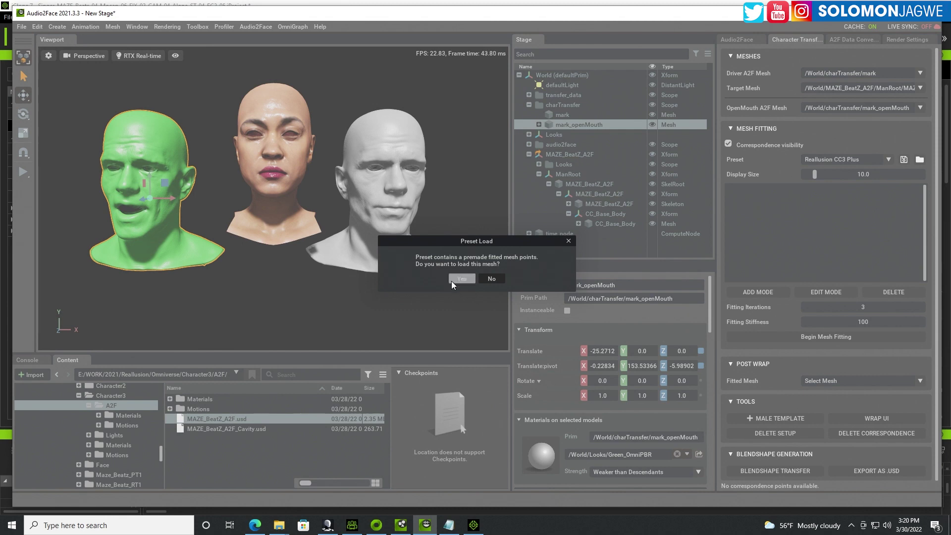
left_click(461, 279)
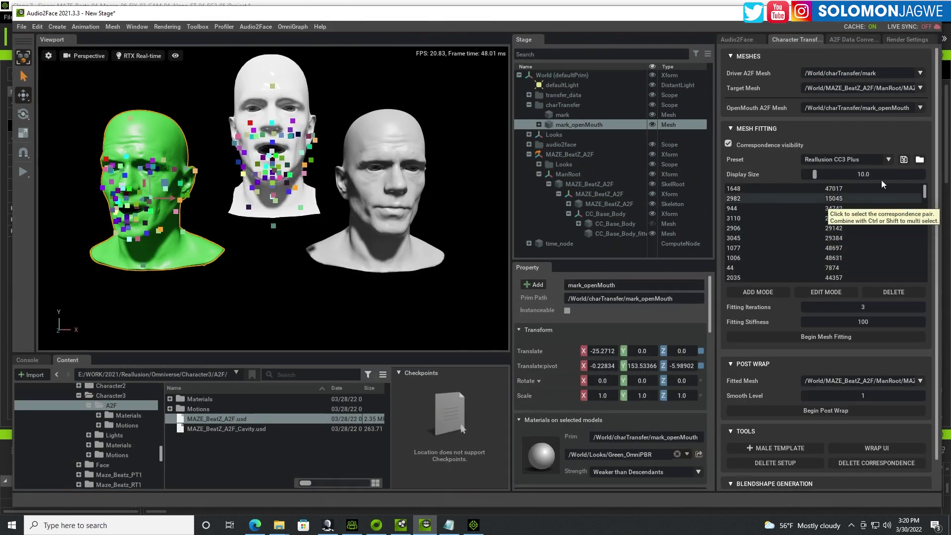
Toggle correspondence visibility to compare the matching points on the green head and the fitted mesh, and review the point pairs
left_click(728, 144)
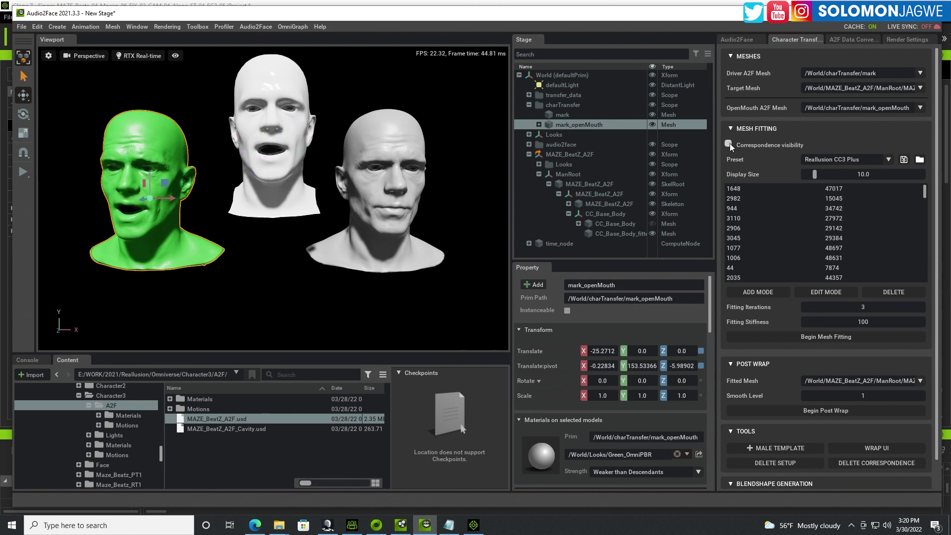
left_click(728, 144)
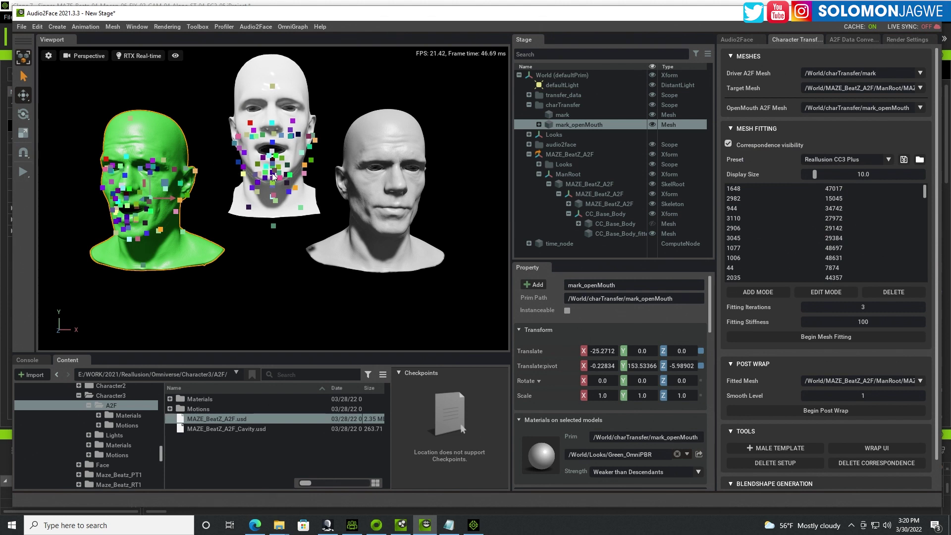
left_click(727, 144)
left_click(728, 144)
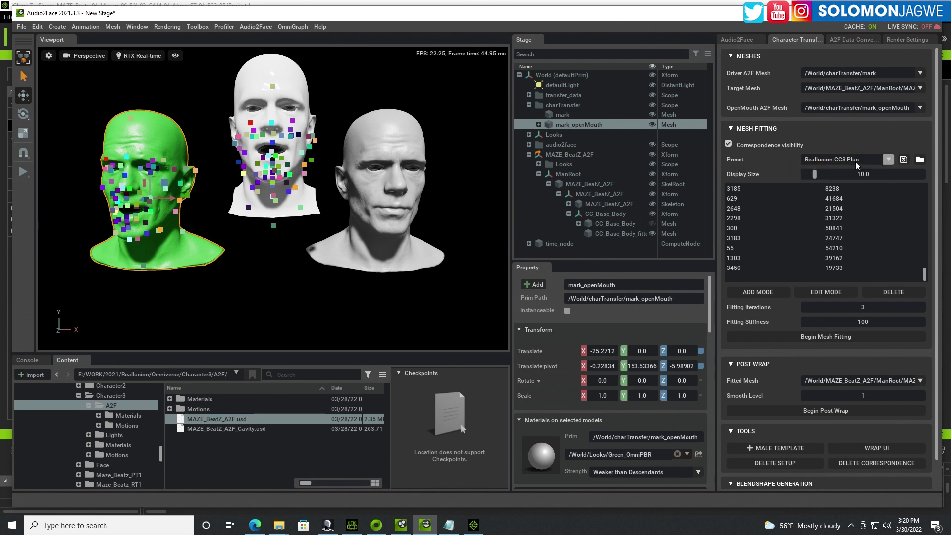
key("alt+Tab")
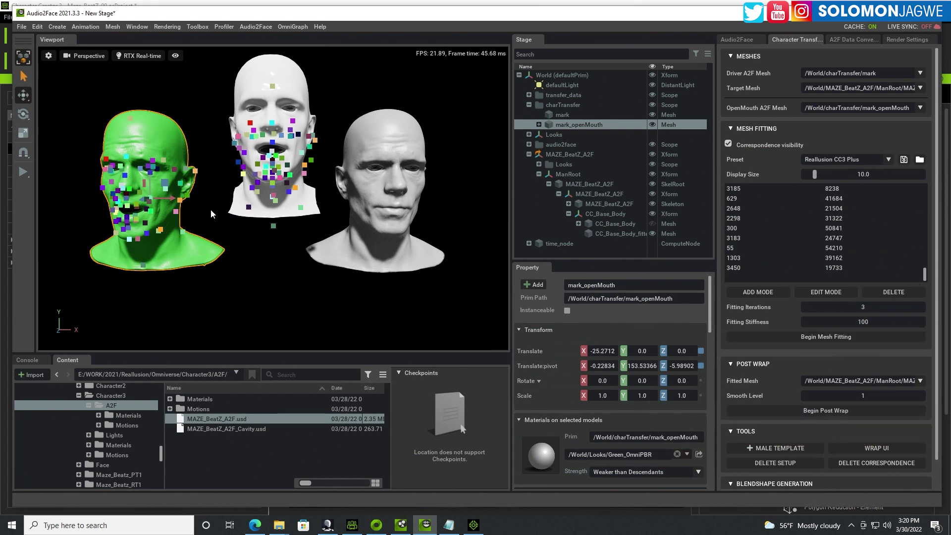
Run the post wrap on the fitted mesh and hide the correspondence points
left_click(830, 410)
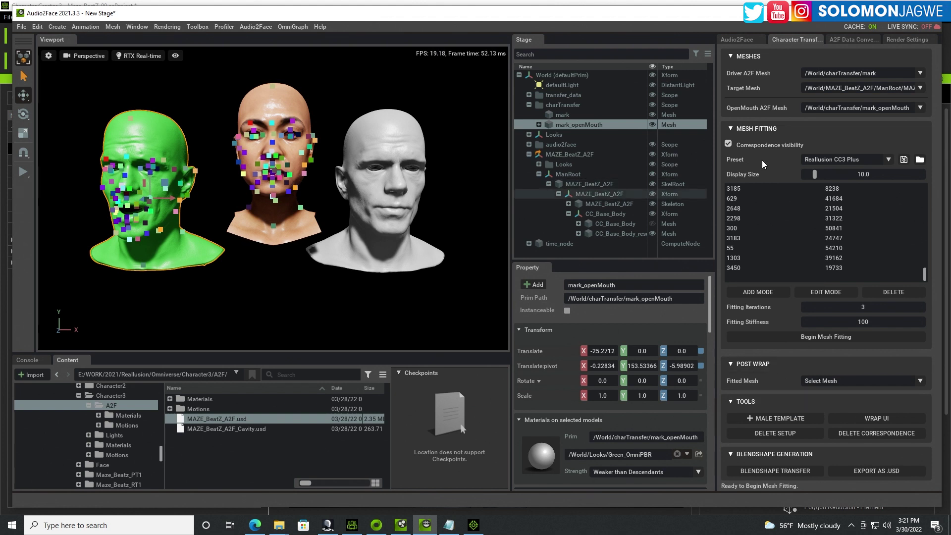
left_click(728, 144)
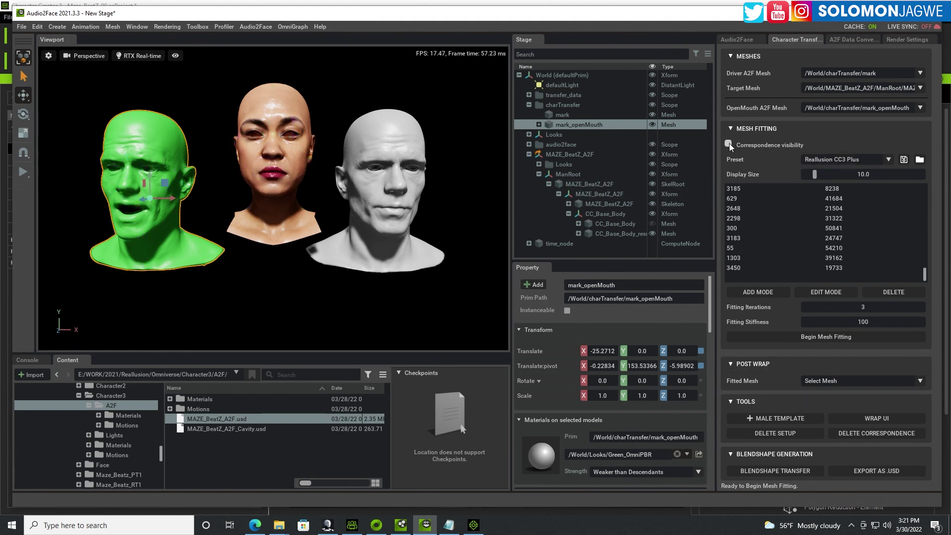
Play vocal.wav in the Audio2Face player and watch the lip sync on the MAZE_BeatZ head up close
left_click(741, 39)
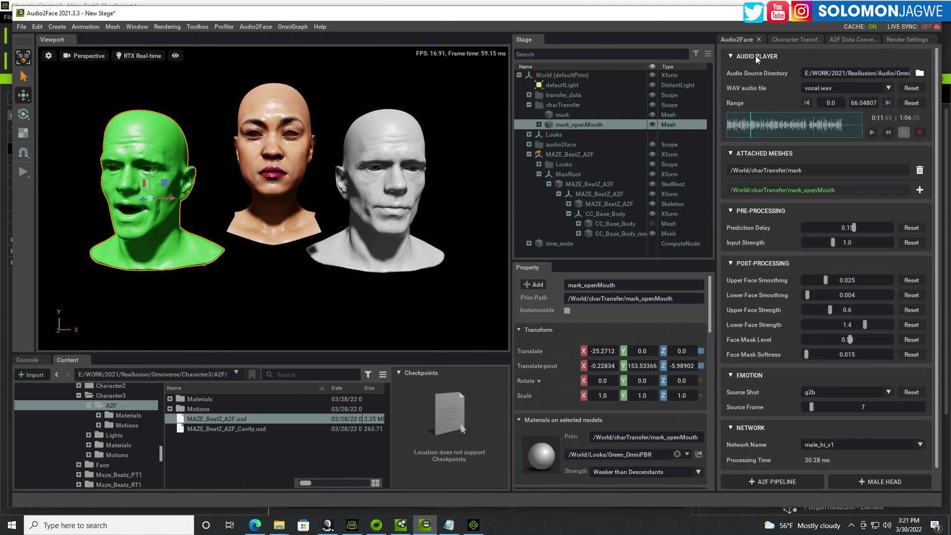
left_click(873, 133)
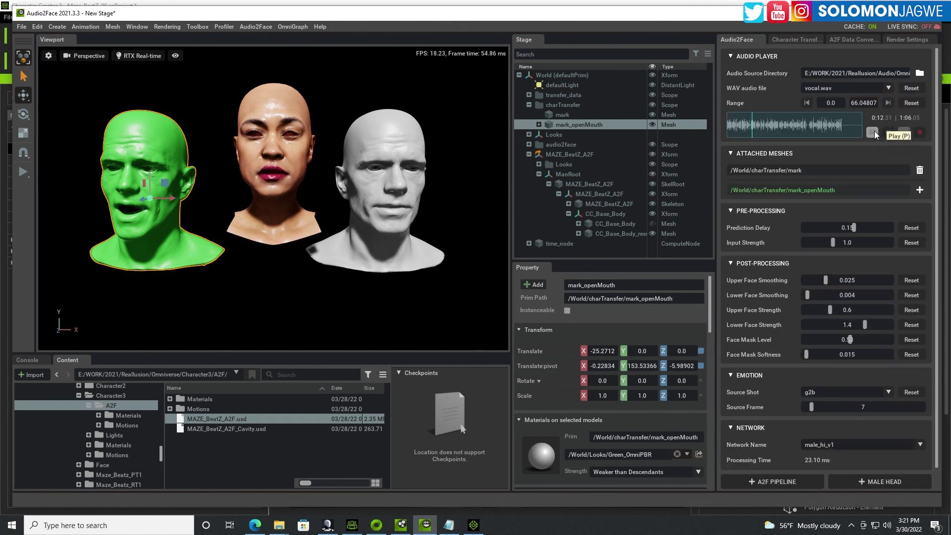
scroll(338, 189, "up", 2)
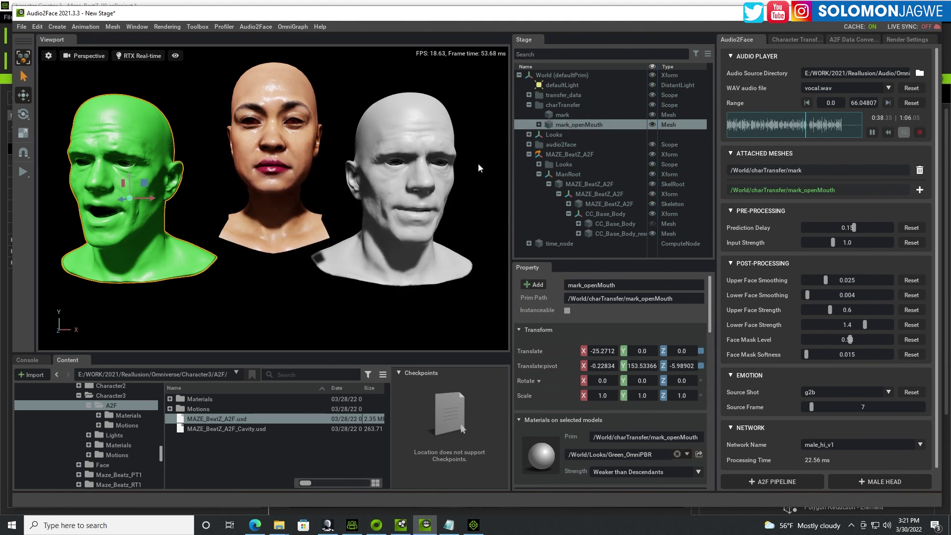
Pause the vocal playback and bring up the character transfer settings for review
left_click(872, 132)
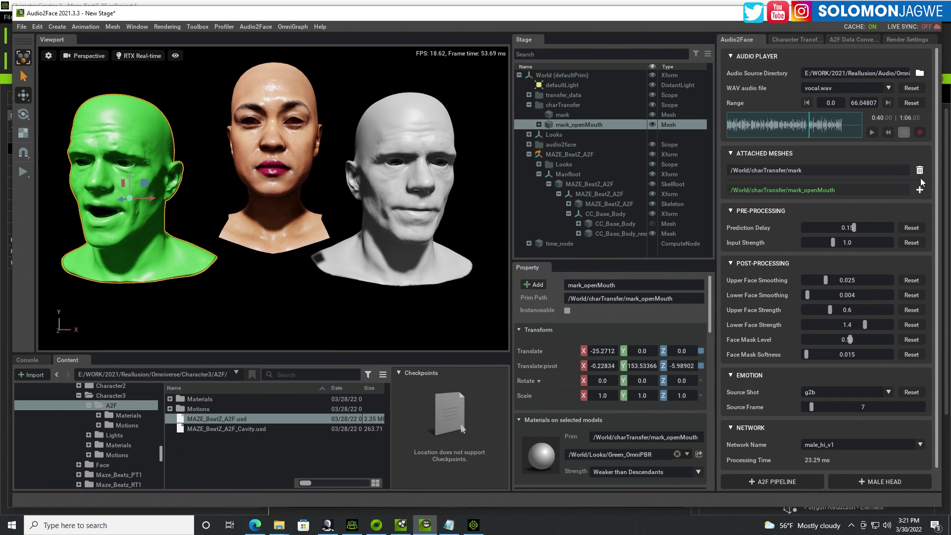
scroll(939, 231, "down", 1)
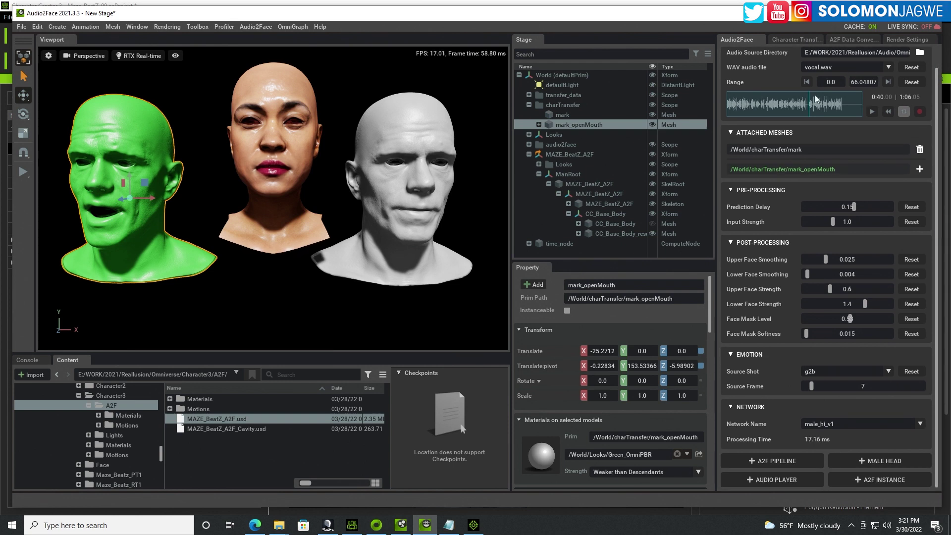
left_click(796, 41)
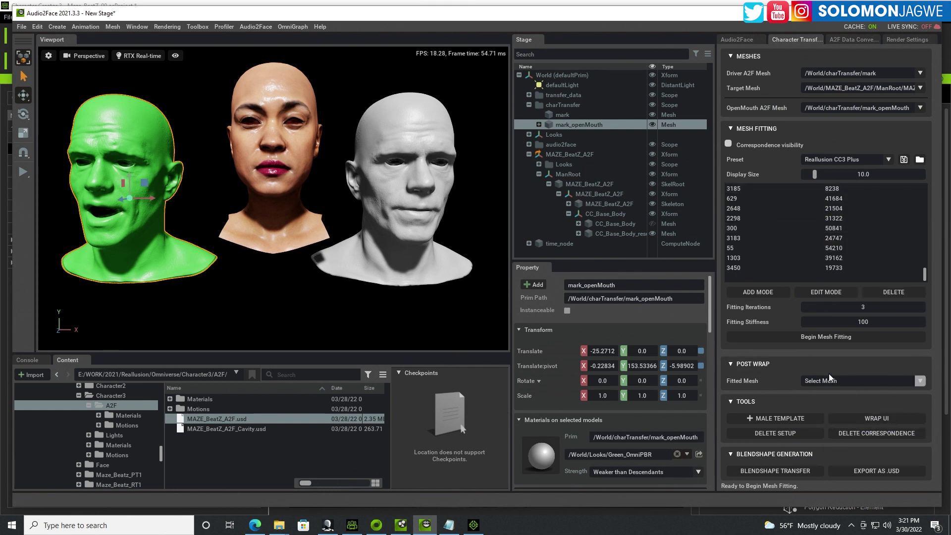
Select the CC_Base_Body_result head and hide the charTransfer group so only the MAZE_BeatZ character remains in view
left_click(290, 144)
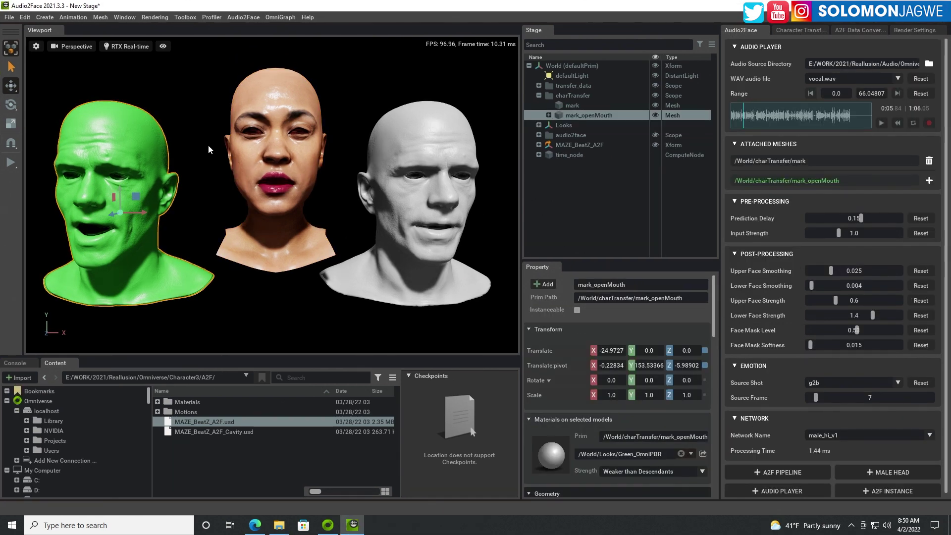
left_click(284, 106)
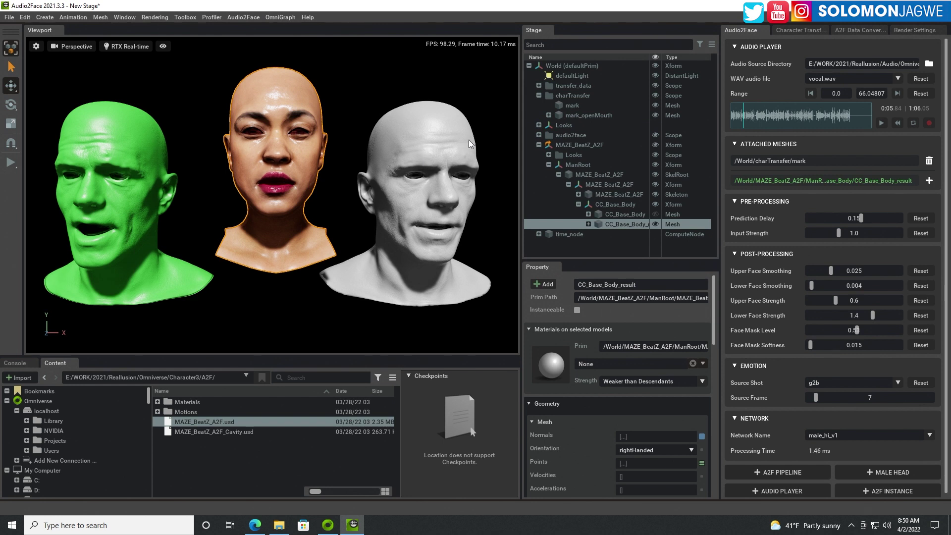
left_click(656, 95)
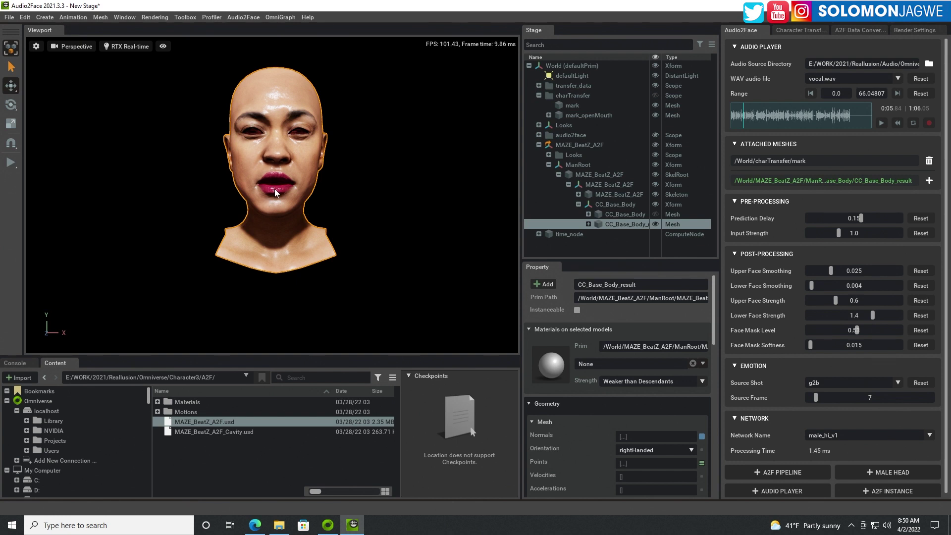
left_click_drag(361, 185, 421, 207, "alt")
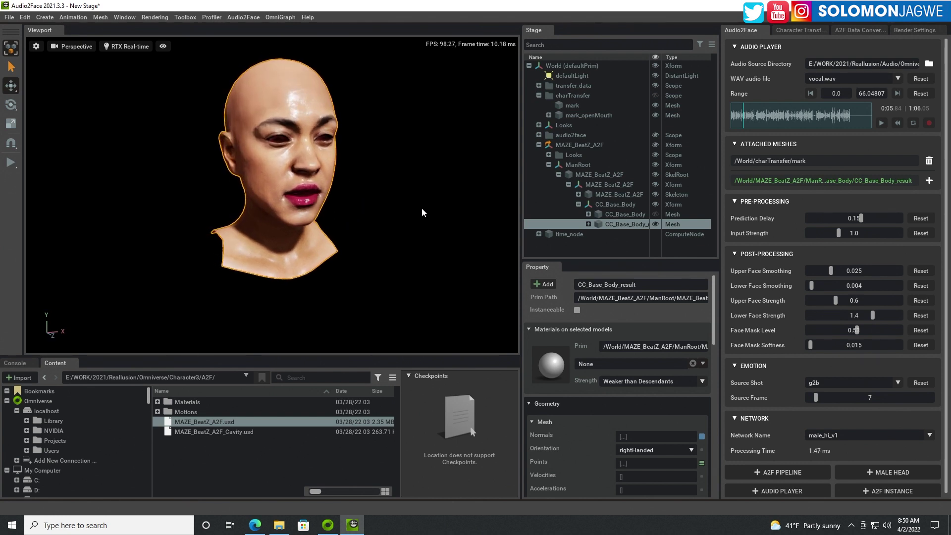
middle_click_drag(372, 194, 330, 229)
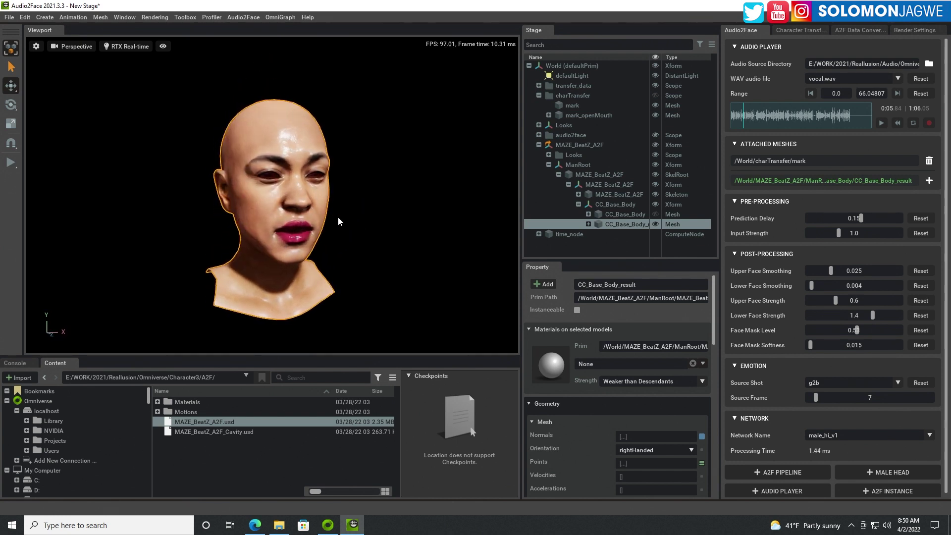
left_click_drag(336, 223, 269, 224, "alt")
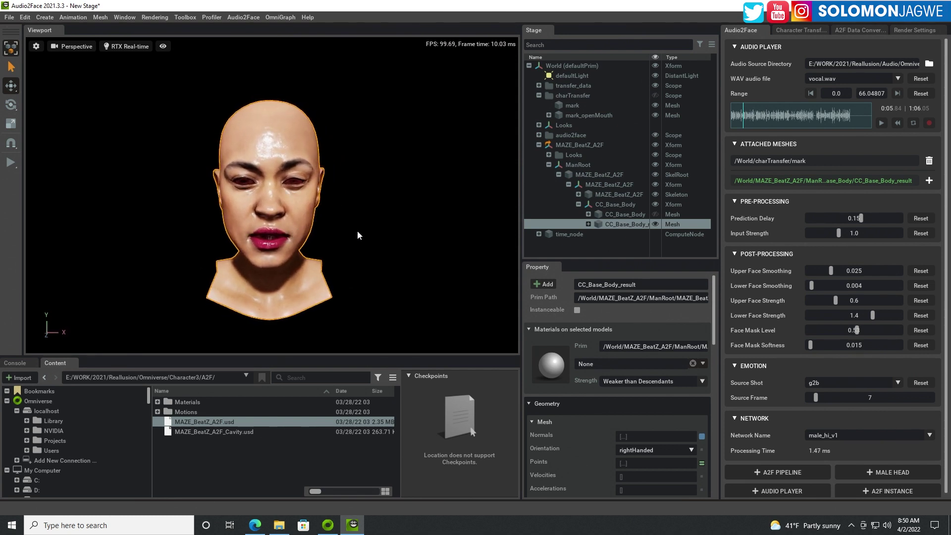
Unhide the original CC_Base_Body mesh and move the two overlapping heads apart along X, placing the result head at about -19.4
left_click(656, 213)
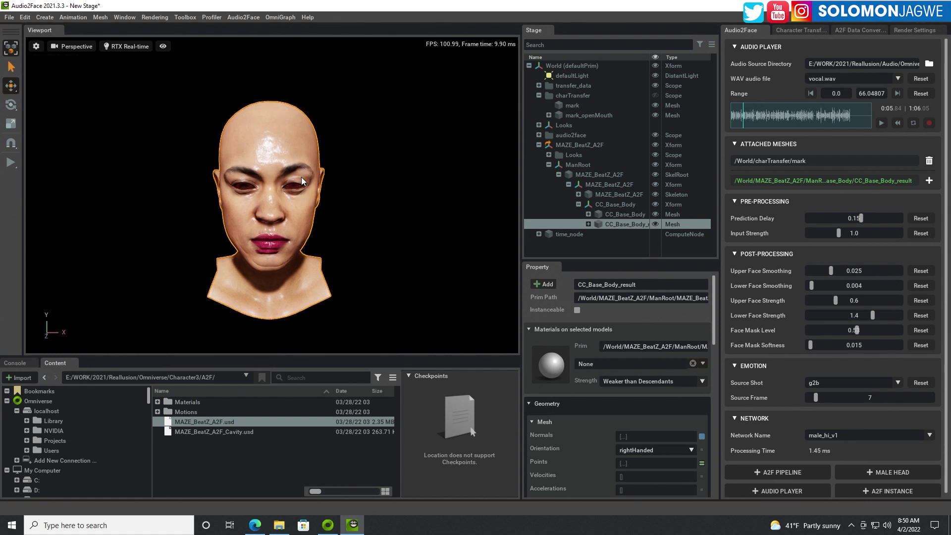
left_click_drag(301, 177, 294, 355, "alt")
left_click_drag(293, 295, 254, 295)
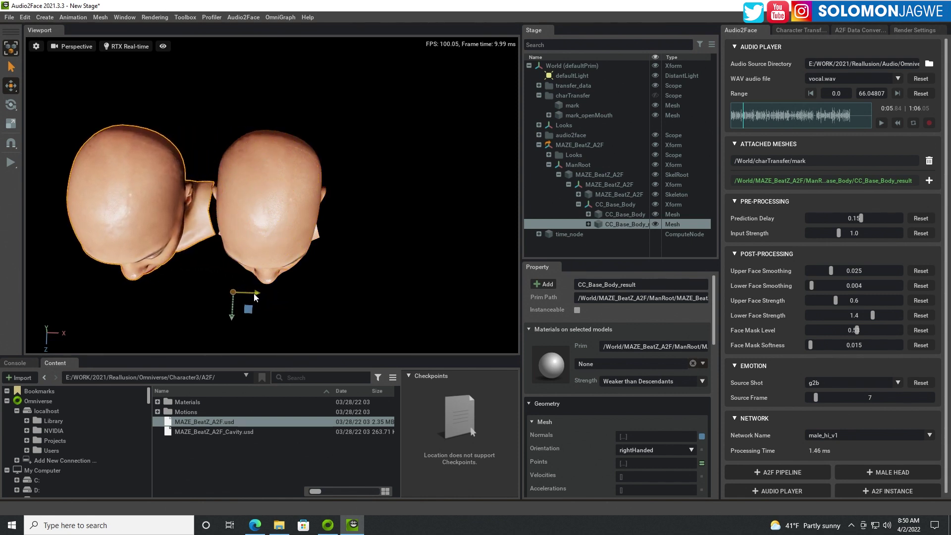
left_click(290, 206)
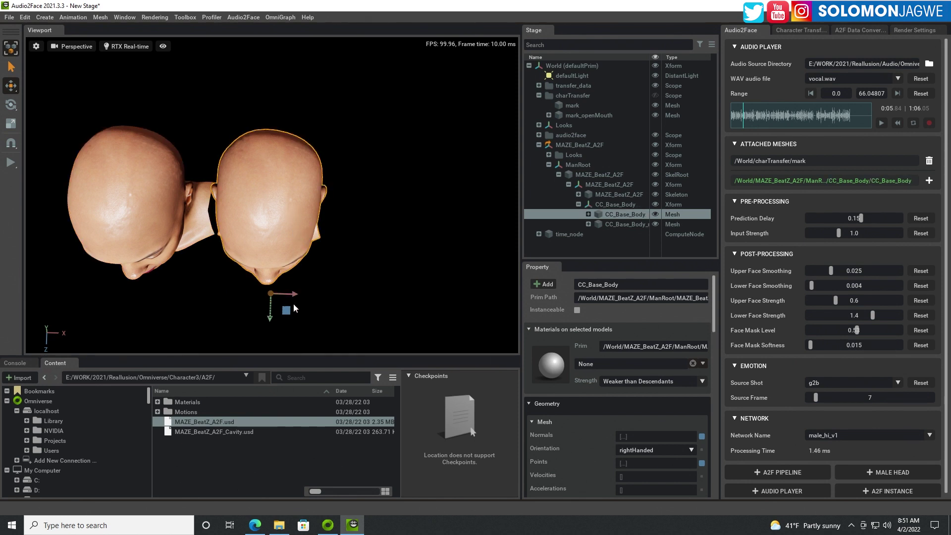
left_click_drag(295, 293, 320, 292)
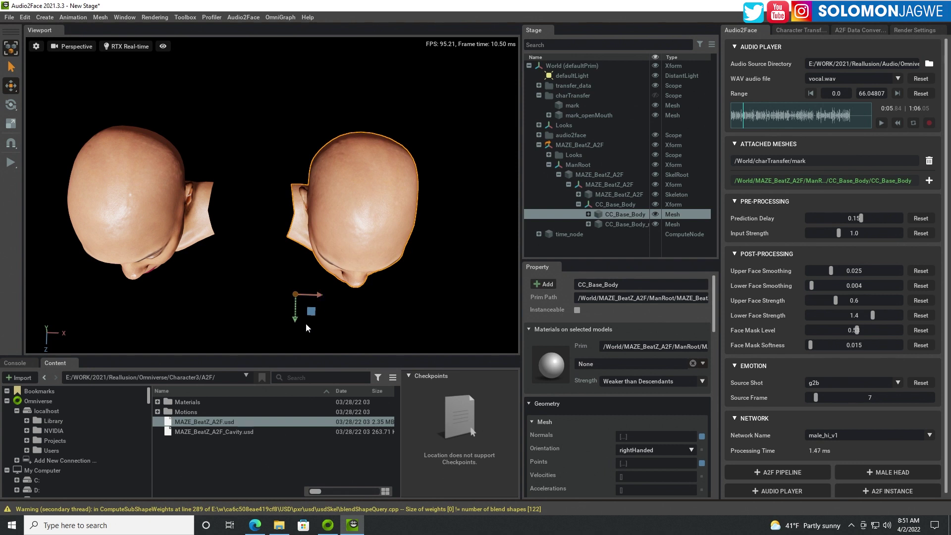
left_click_drag(251, 307, 295, 216, "alt")
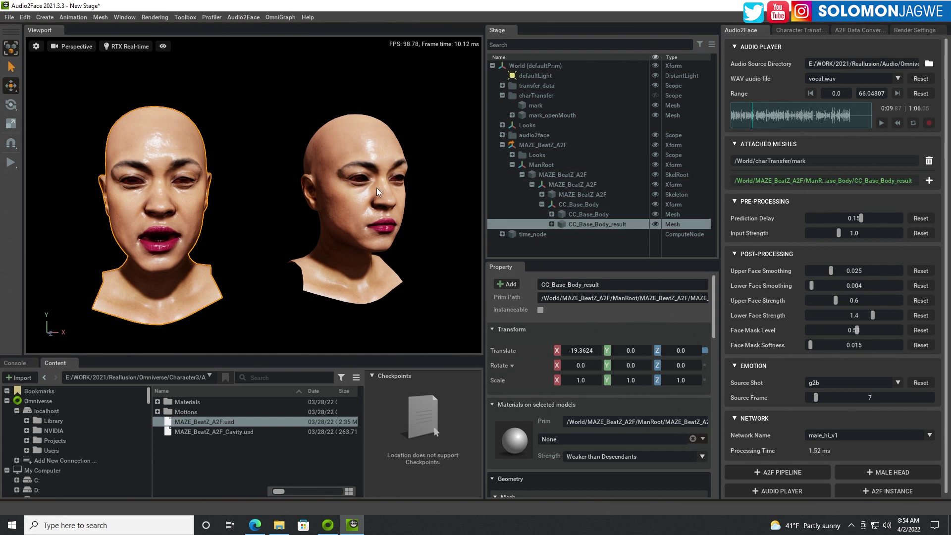
Set up the blendshape solve with CC_Base_Body_result as the input anim mesh and CC_Base_Body as the blendshape mesh
left_click(853, 31)
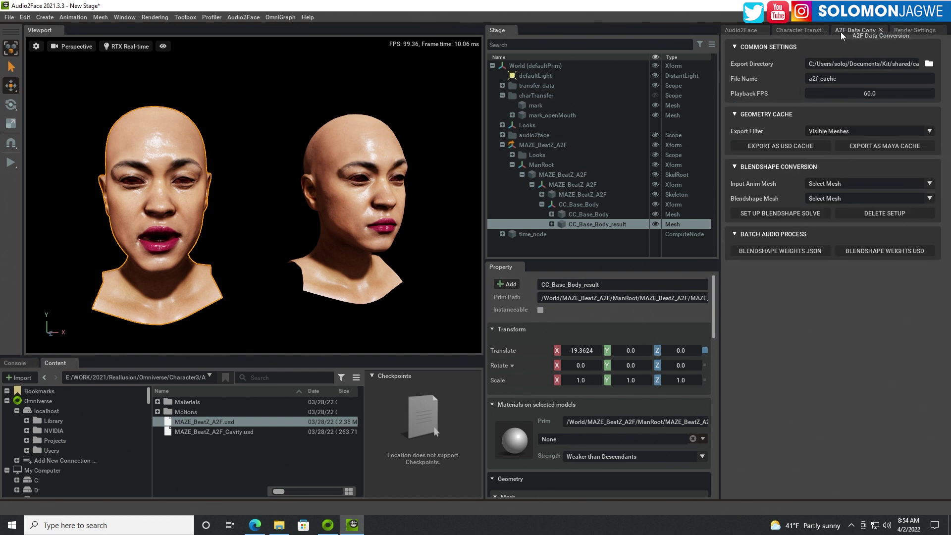
left_click(839, 184)
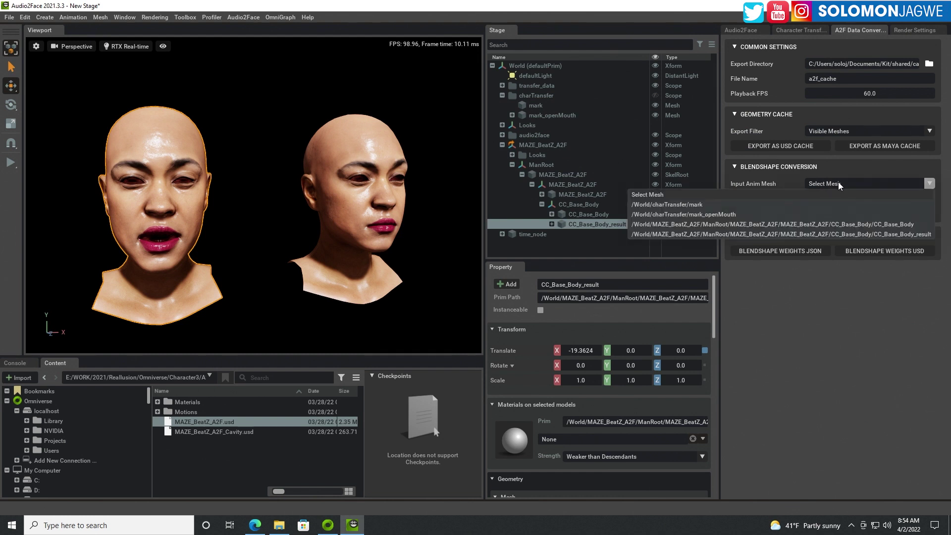
left_click(871, 235)
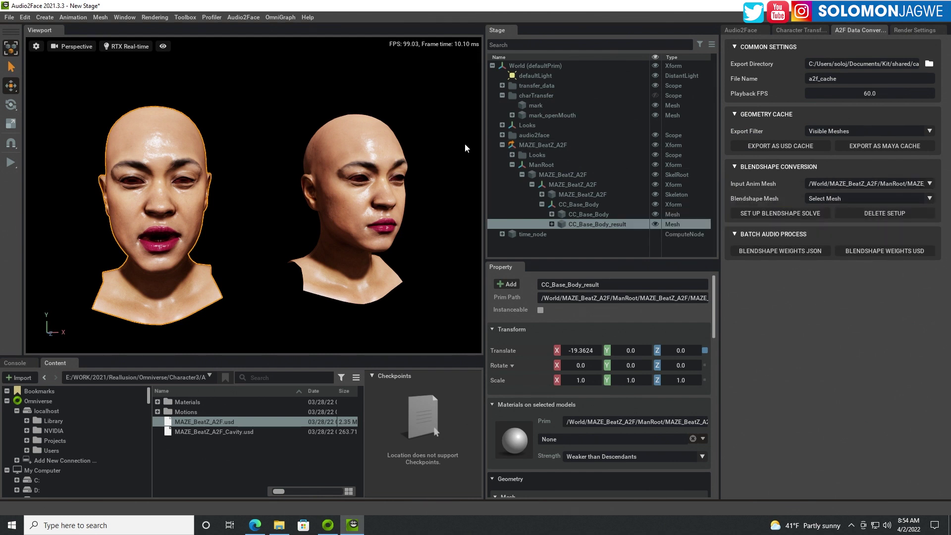
left_click(831, 198)
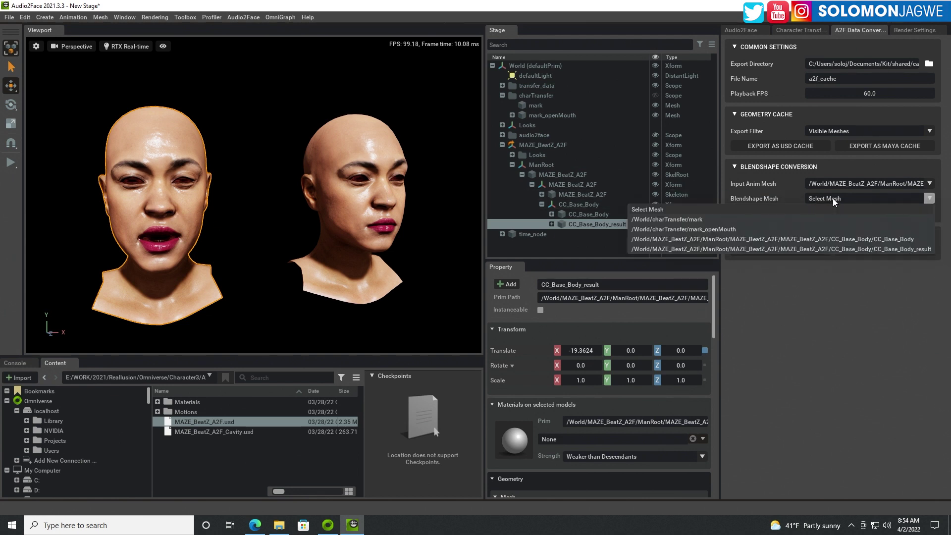
left_click(876, 239)
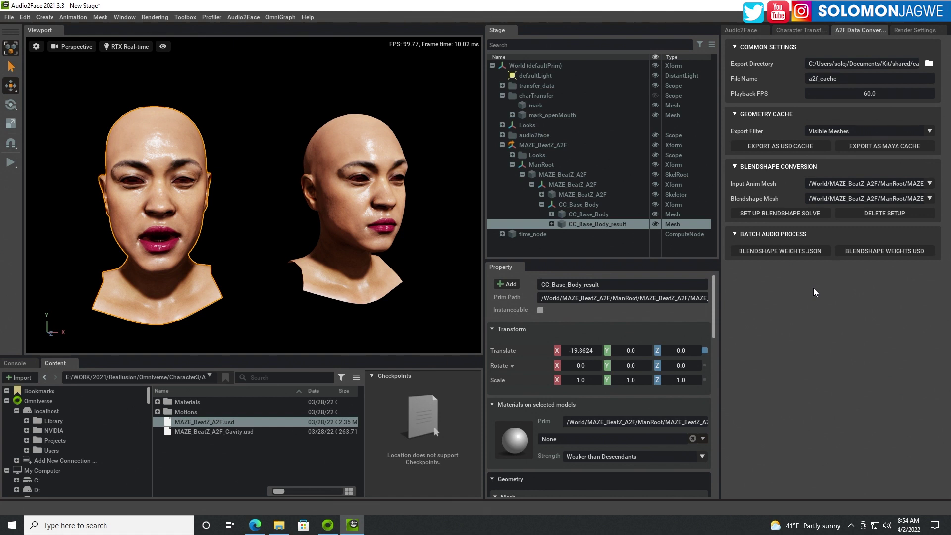
left_click(788, 213)
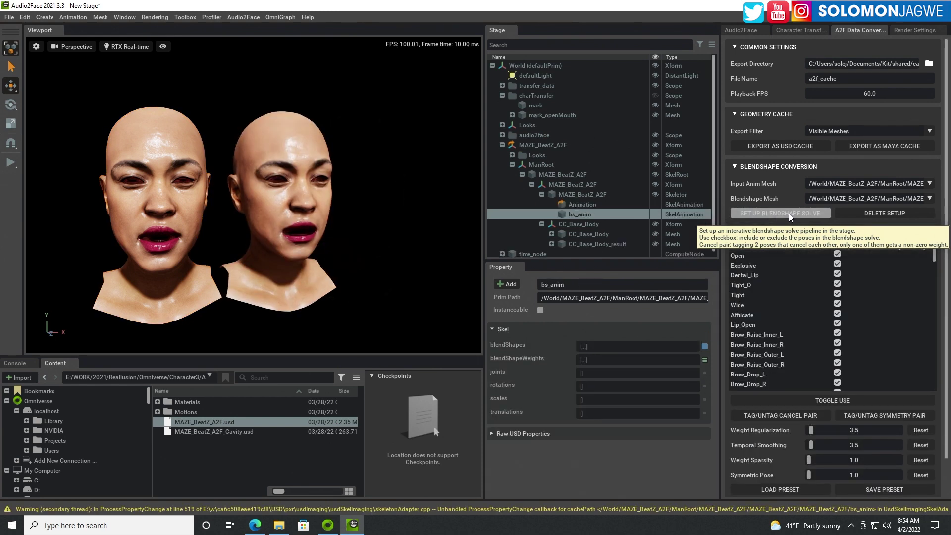
Start loading a blendshape solve preset and browse to NVIDIA/Assets/Characters/Reallusion/Audio2Face_Preset_Examples/Viking_A2F_CC3_PLUS/blendshape_preset on the localhost server
scroll(842, 237, "down", 2)
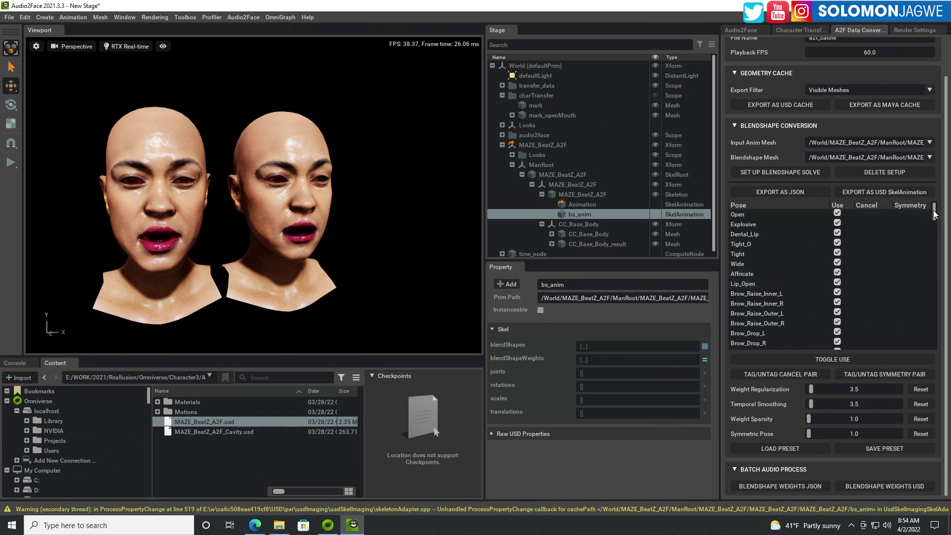
left_click_drag(934, 212, 928, 302)
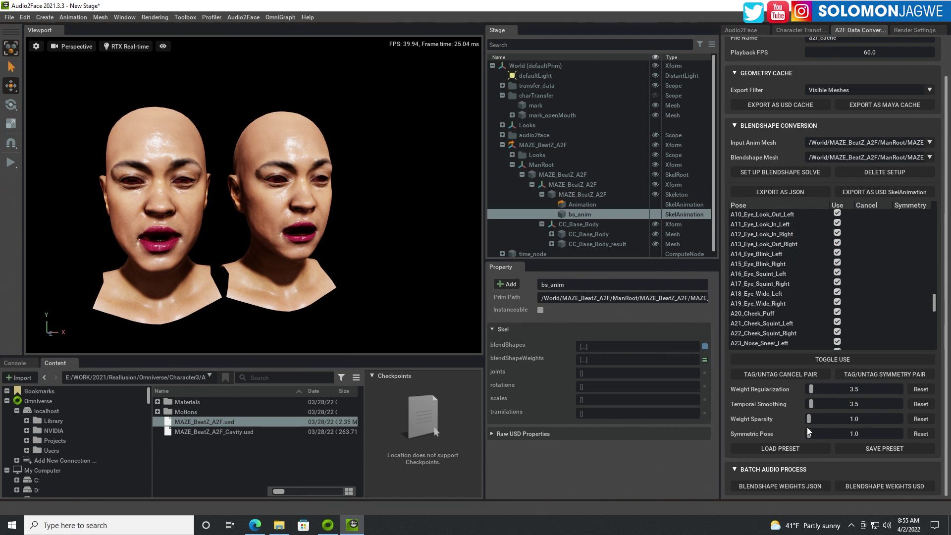
left_click(787, 450)
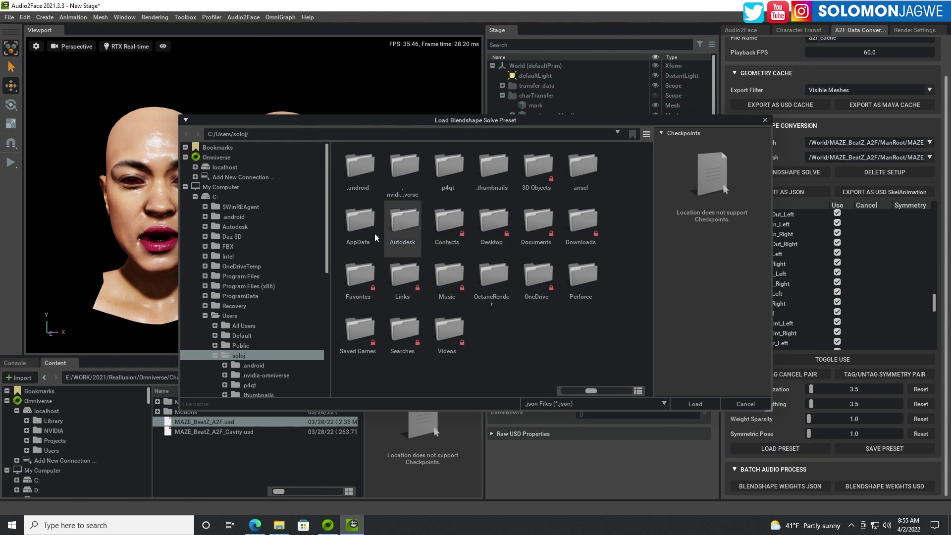
left_click(195, 168)
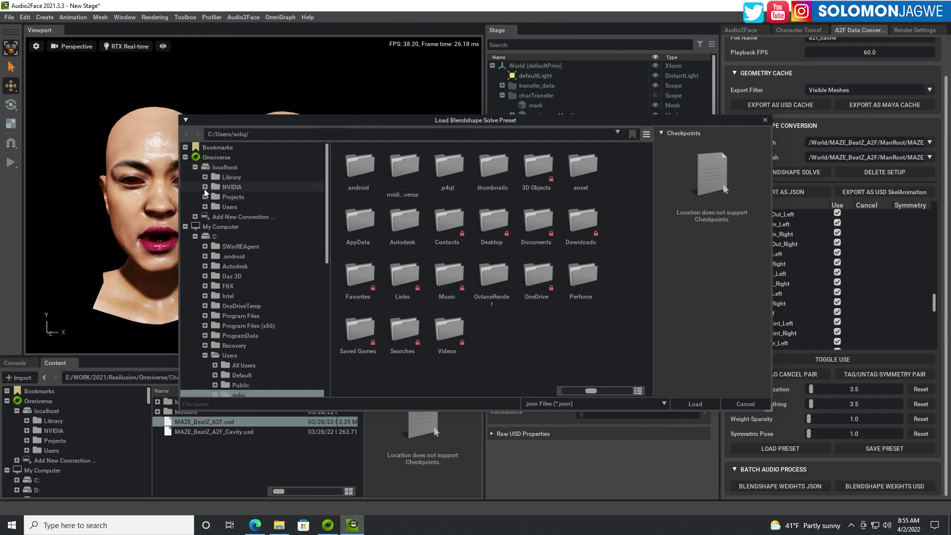
left_click(205, 187)
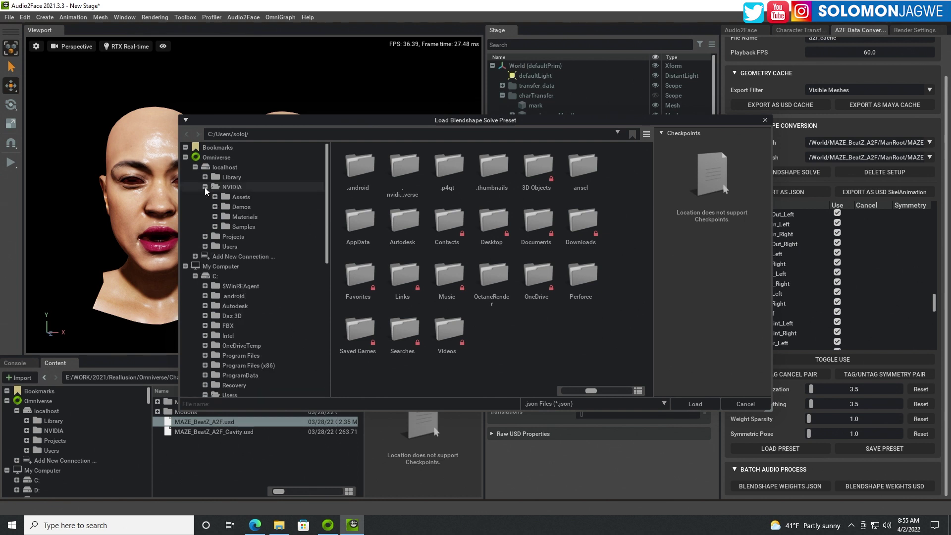
left_click(214, 197)
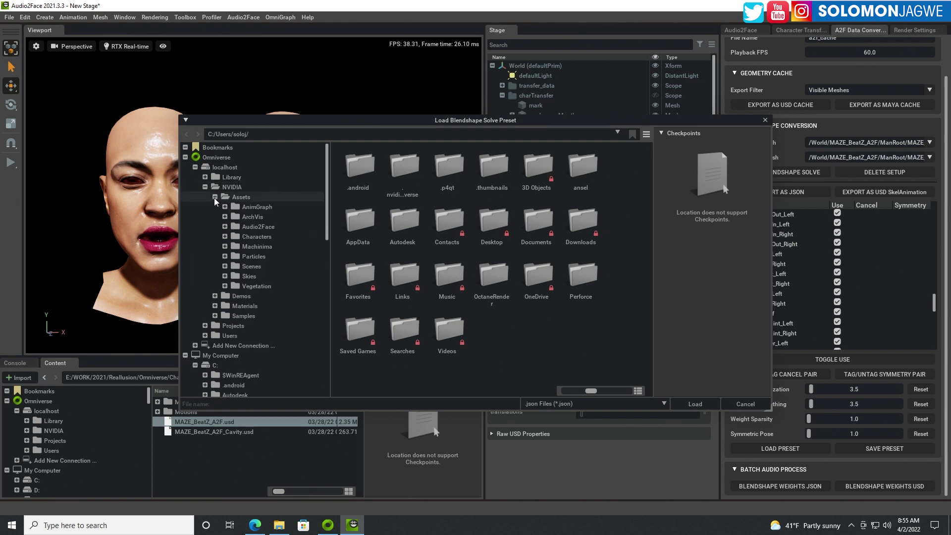
left_click(225, 236)
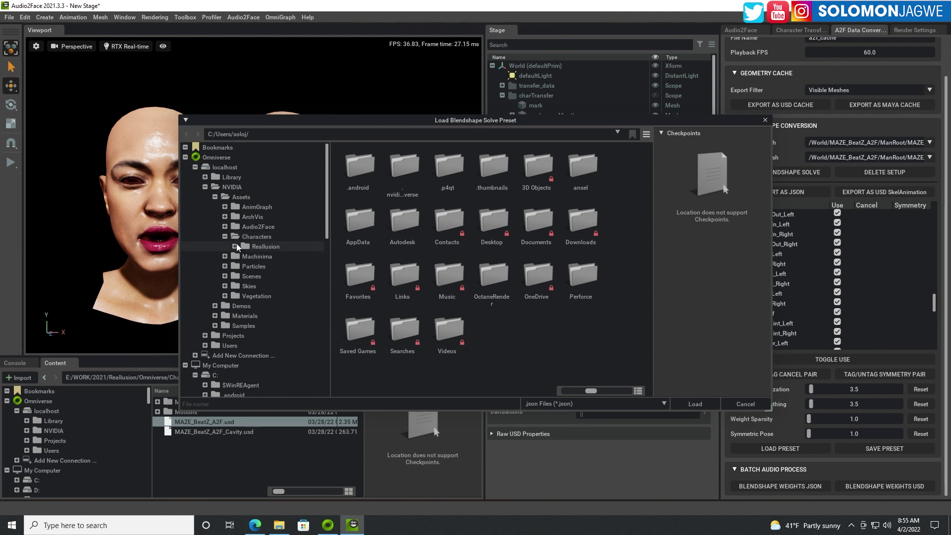
left_click(234, 246)
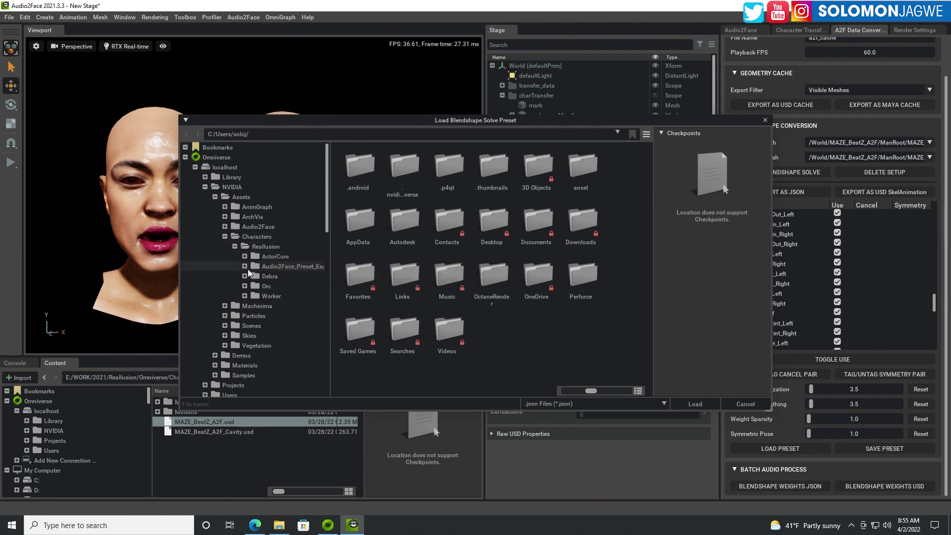
left_click(245, 267)
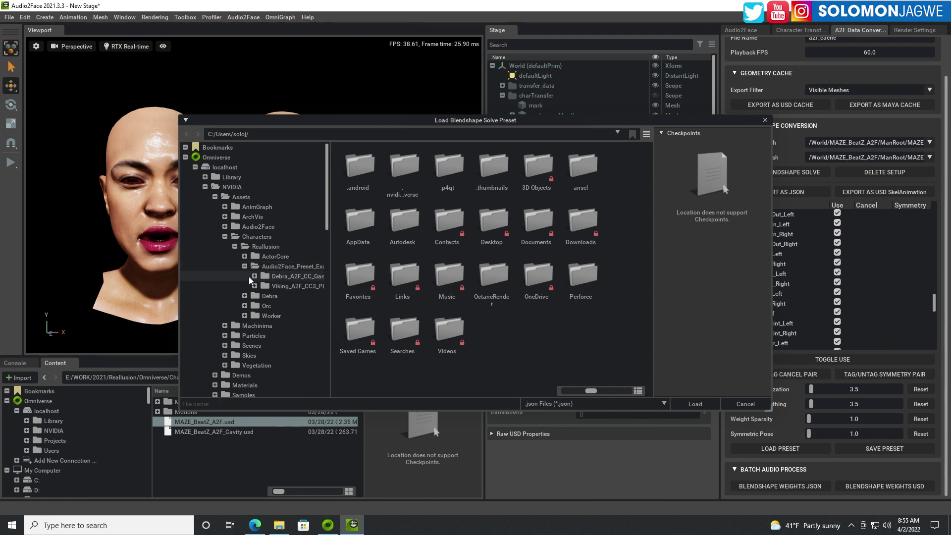
left_click(278, 287)
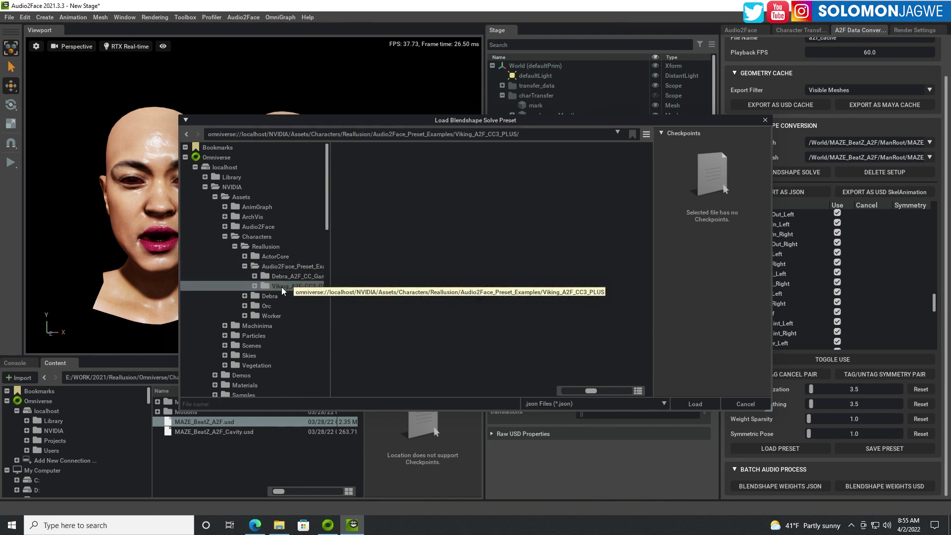
left_click(255, 287)
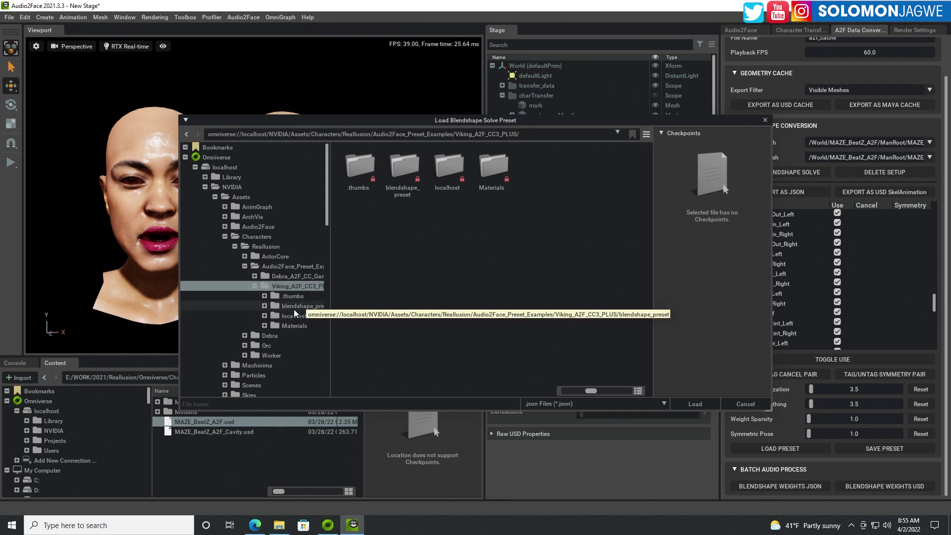
left_click(316, 307)
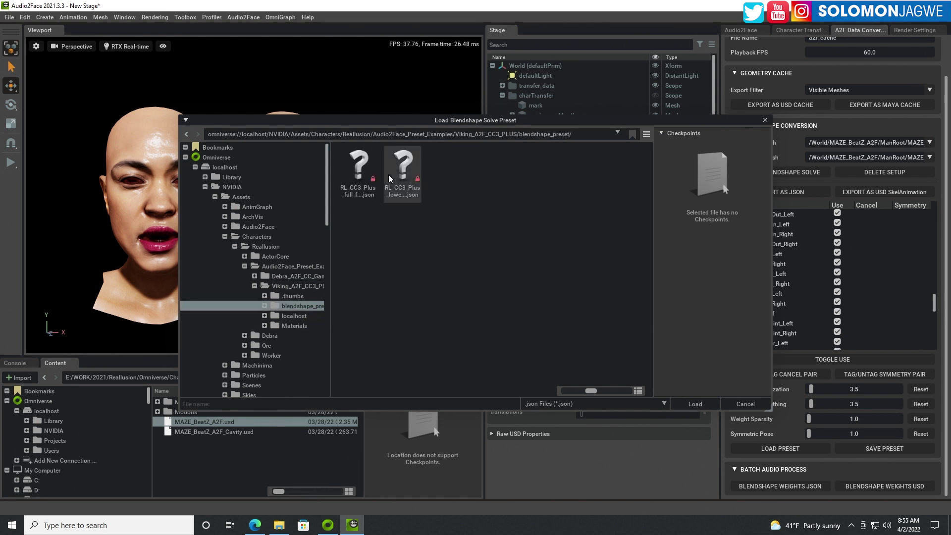
List the preset files with full names and load RL_CC3_Plus_lower_face.json
left_click(638, 391)
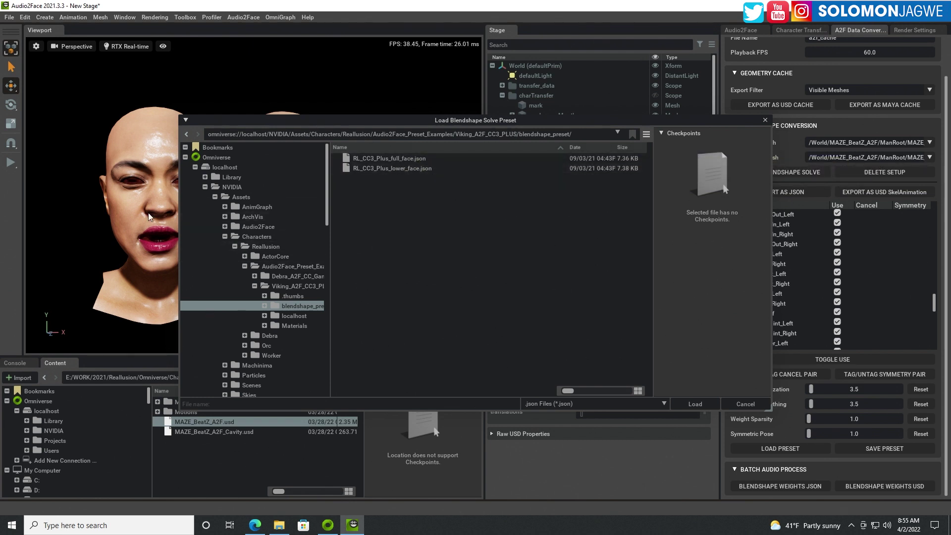
left_click(407, 170)
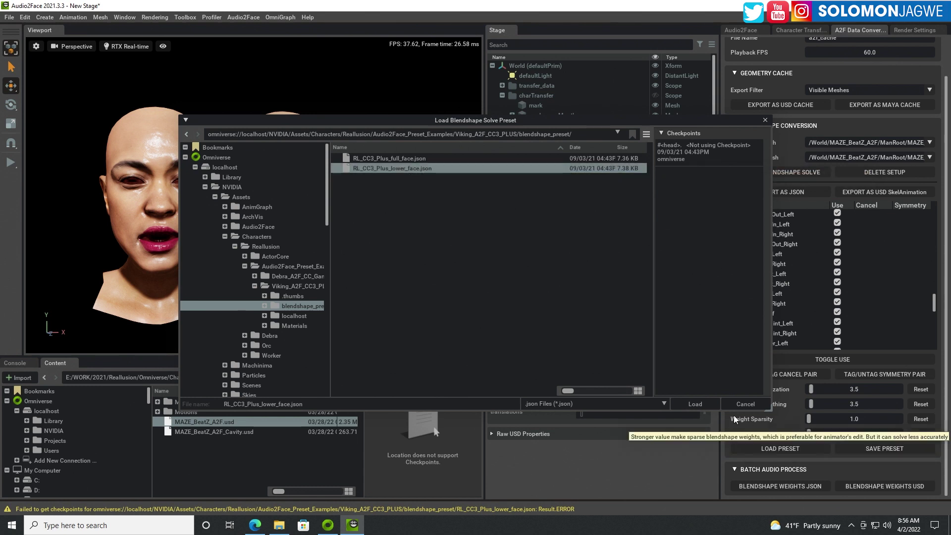
left_click(708, 405)
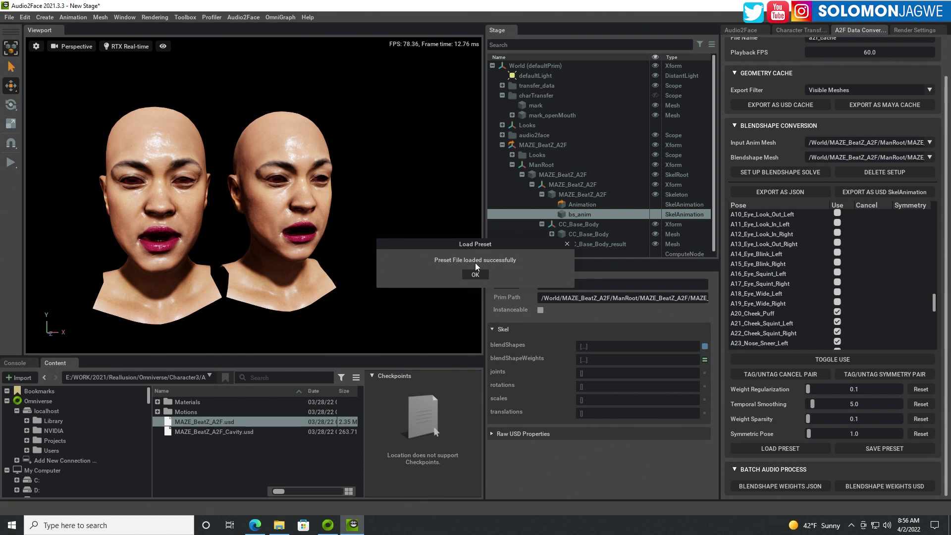
Dismiss the preset load message and review which poses are enabled in the blendshape list down to Jaw_Open
left_click(481, 278)
left_click(478, 279)
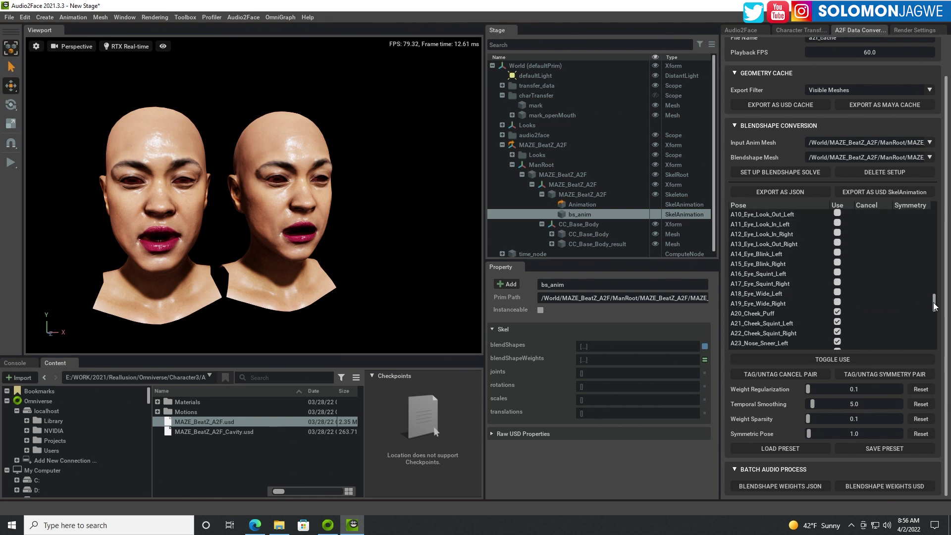
left_click_drag(934, 302, 934, 341)
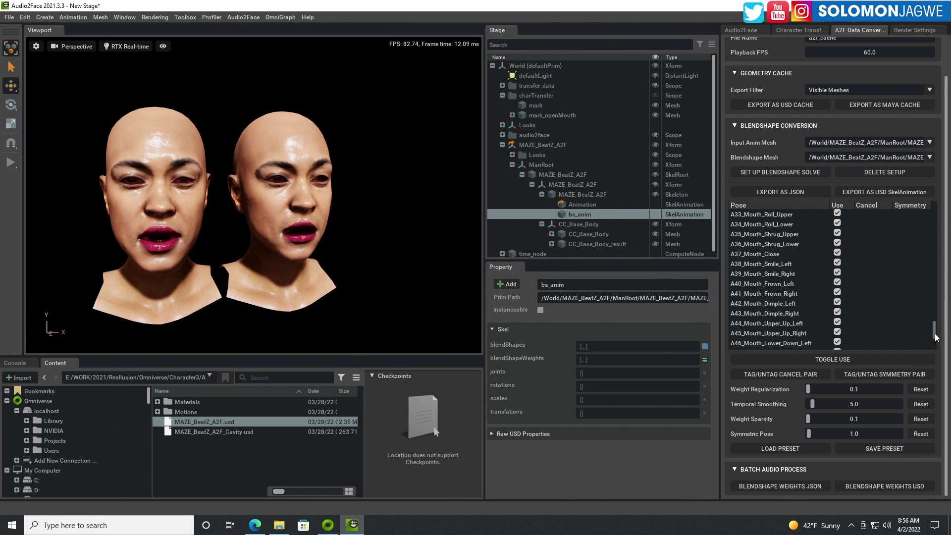
left_click_drag(935, 336, 935, 347)
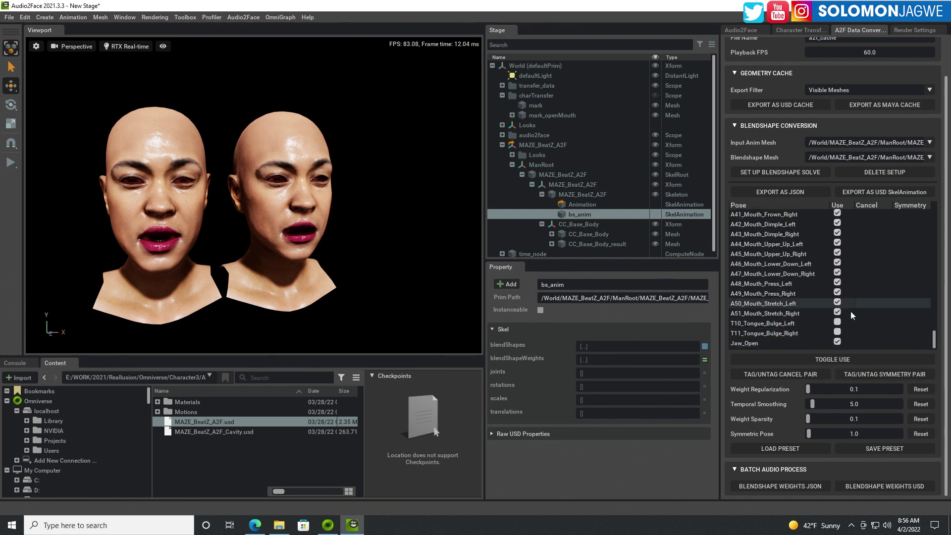
Play a section of vocal.wav to compare the lip sync on the two heads, and examine their faces up close
left_click(748, 33)
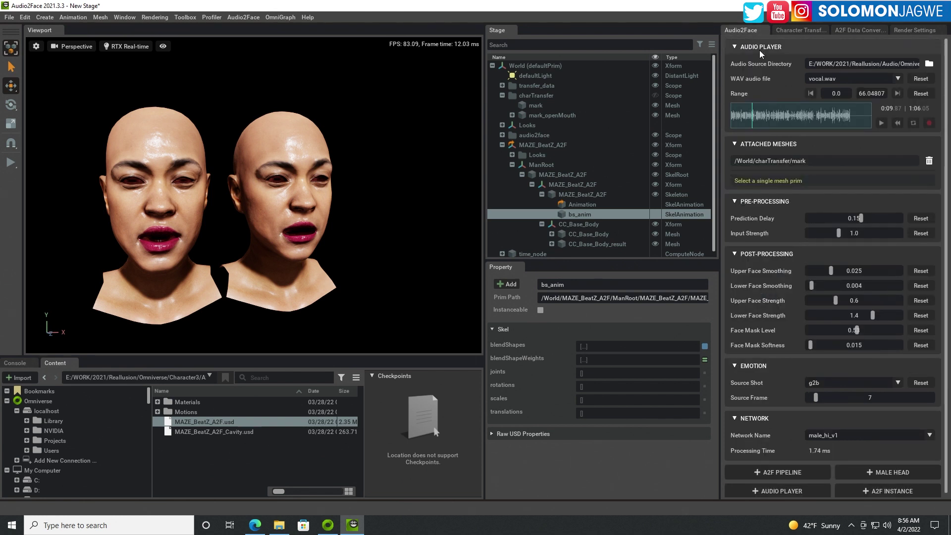
left_click(881, 123)
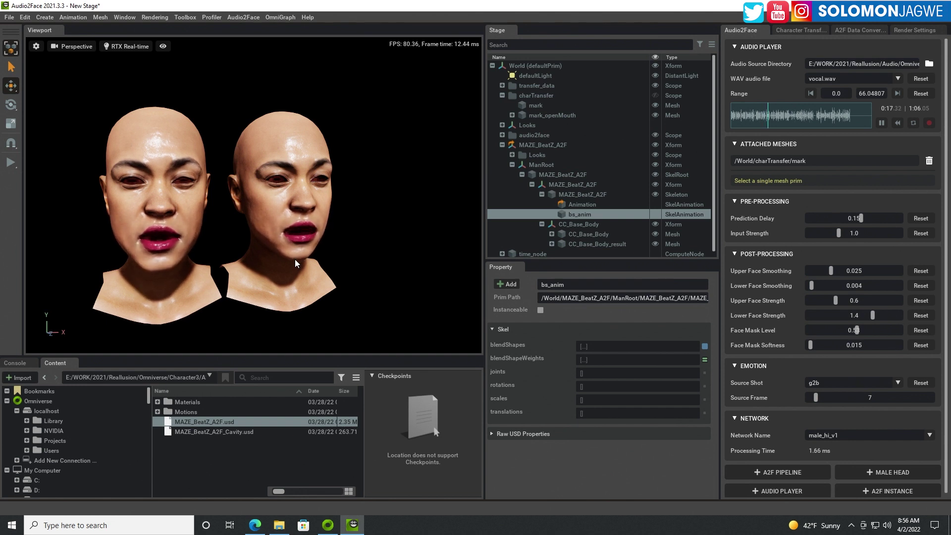
left_click(882, 123)
left_click(881, 123)
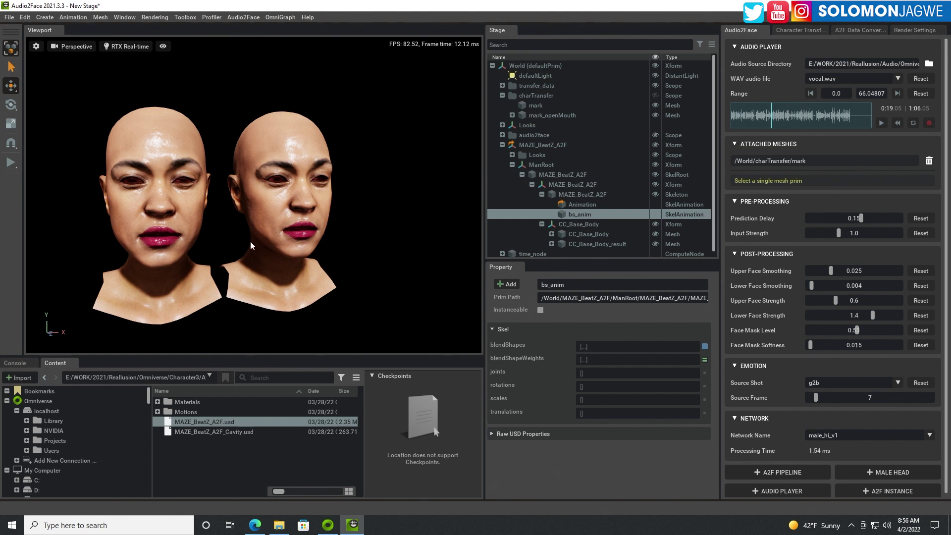
mouse_move(299, 212)
left_mouse_down("alt")
mouse_move(283, 214)
mouse_move(299, 213)
left_mouse_up("alt")
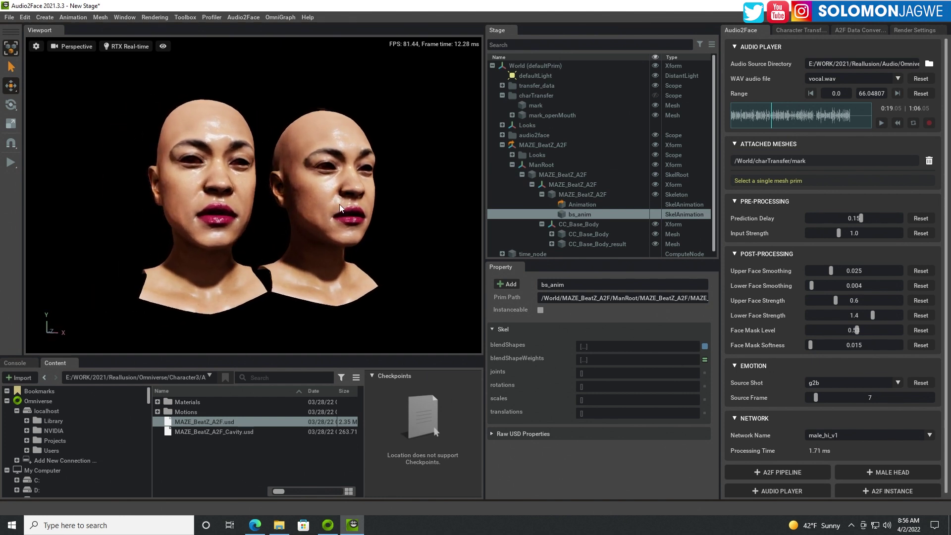
scroll(223, 216, "up", 5)
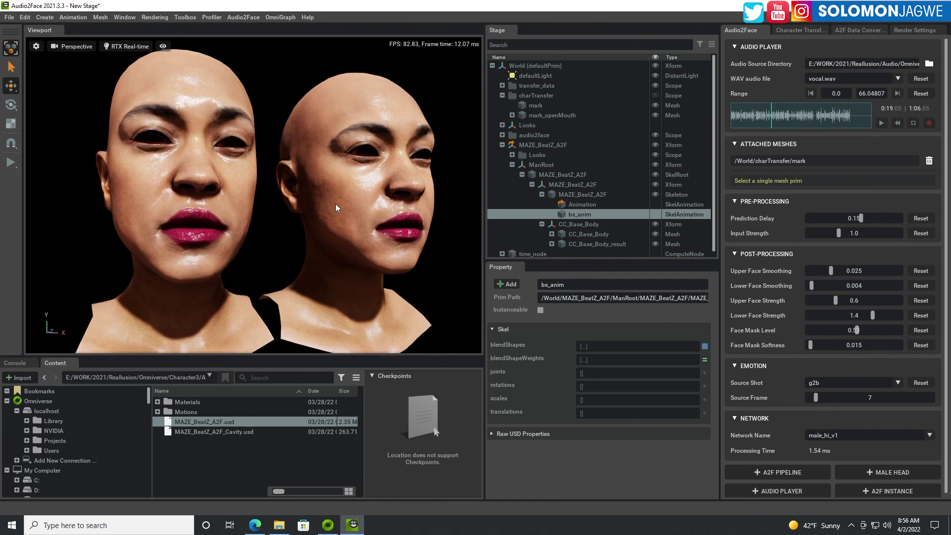
left_click_drag(336, 208, 541, 234, "alt")
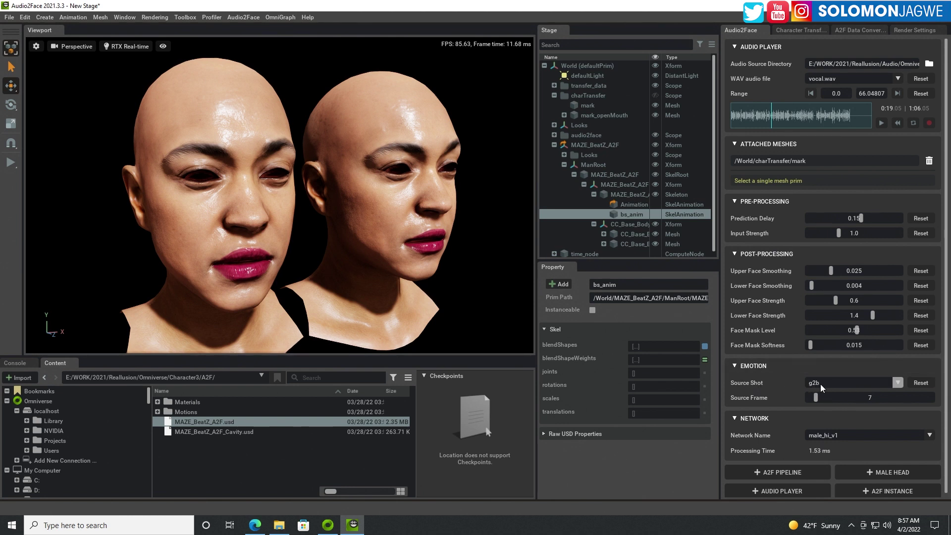
Try the g2a emotion source shot and play the vocal track to check both heads from several angles
left_click(901, 382)
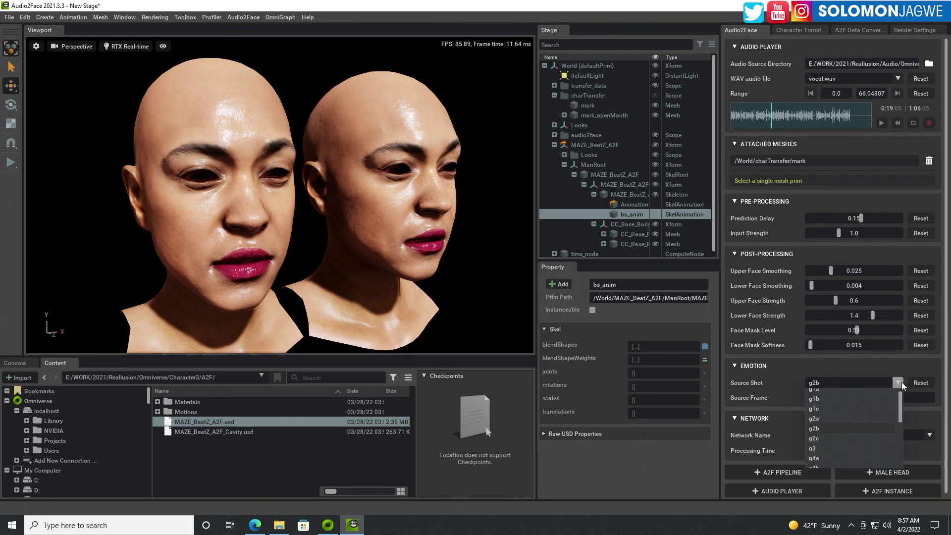
left_click(819, 419)
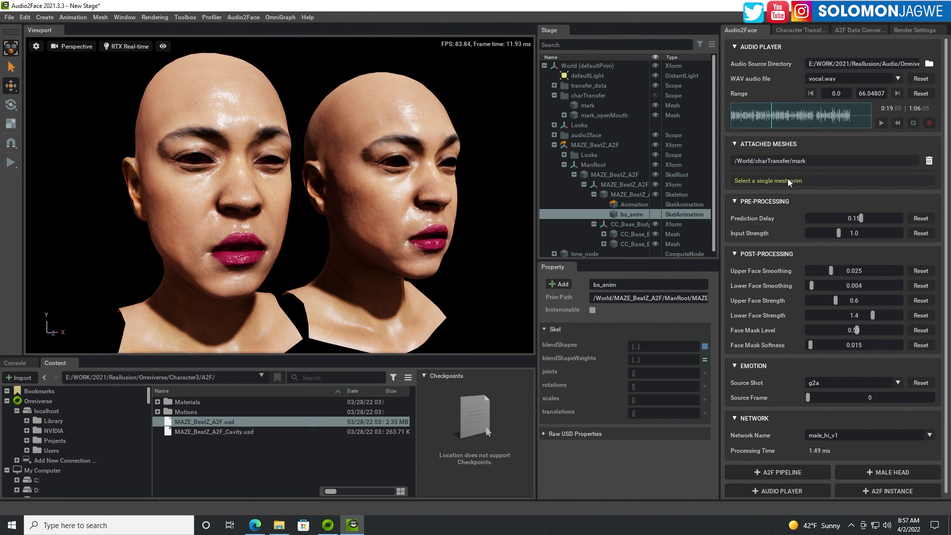
left_click(882, 123)
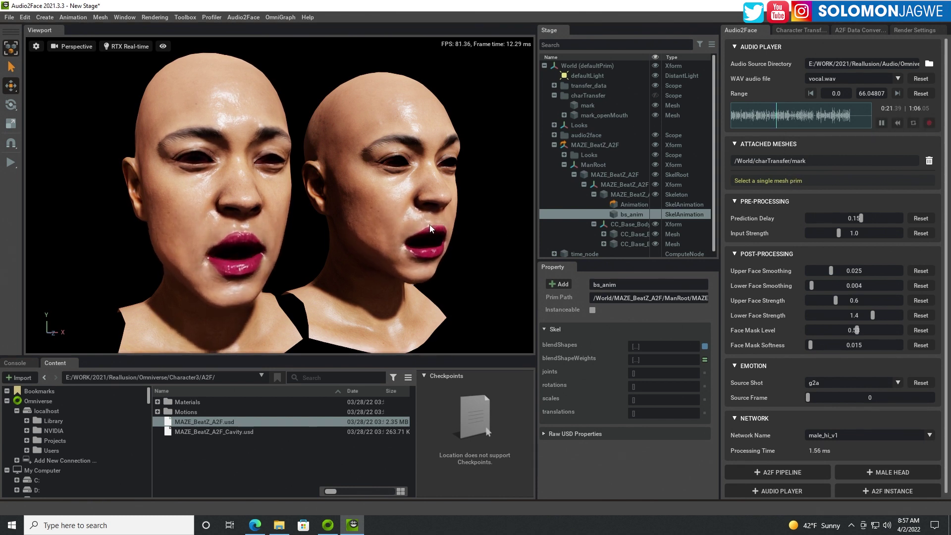
left_click_drag(429, 227, 334, 229, "alt")
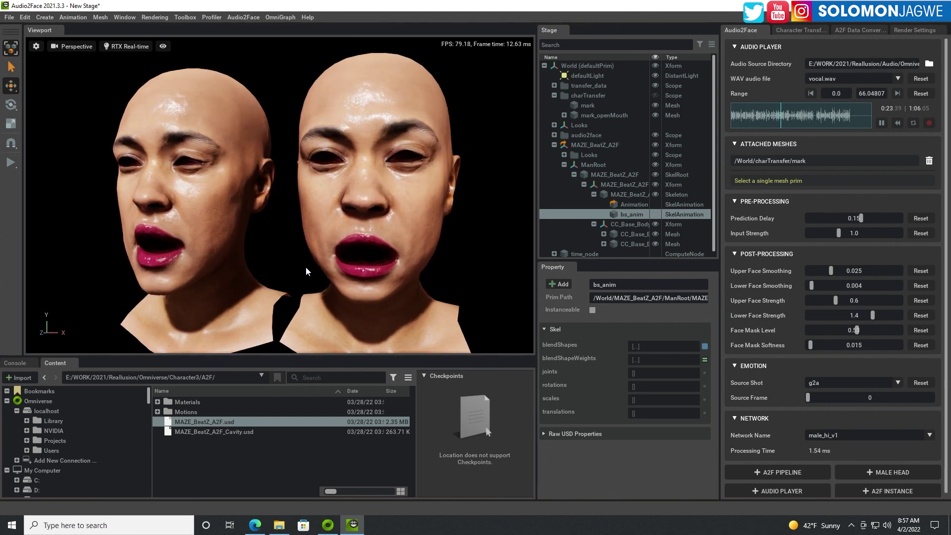
left_click_drag(306, 271, 396, 248, "alt")
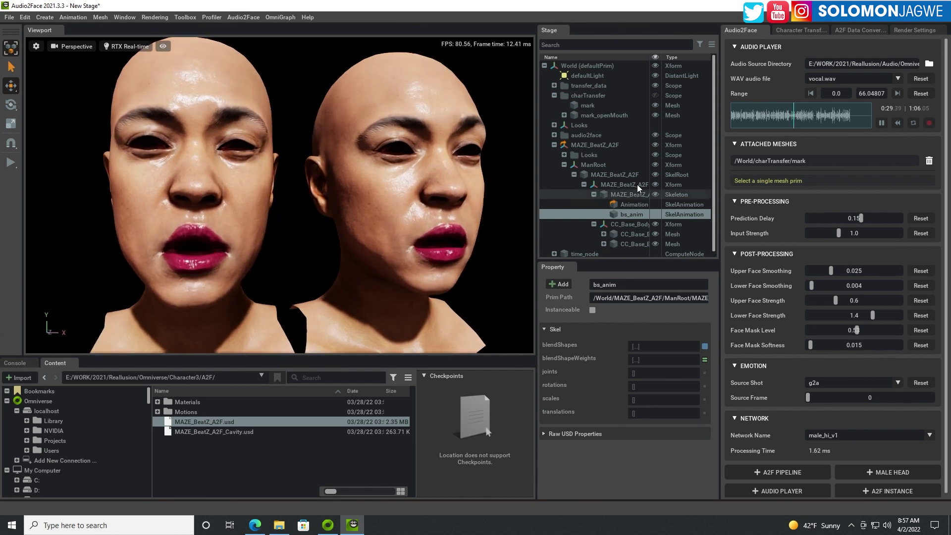
left_click(880, 122)
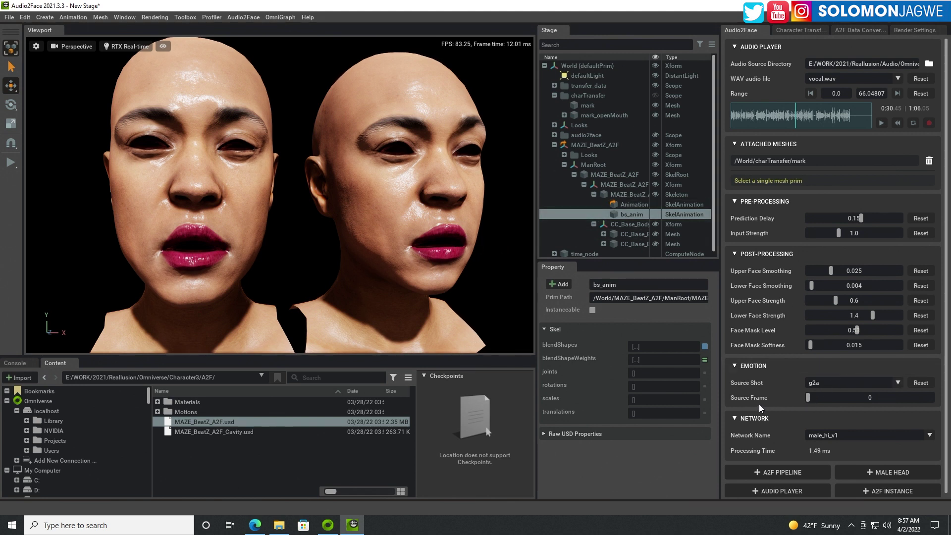
Try emotion source frame 68 during vocal playback and inspect the lips of both heads in near profile
left_click(881, 122)
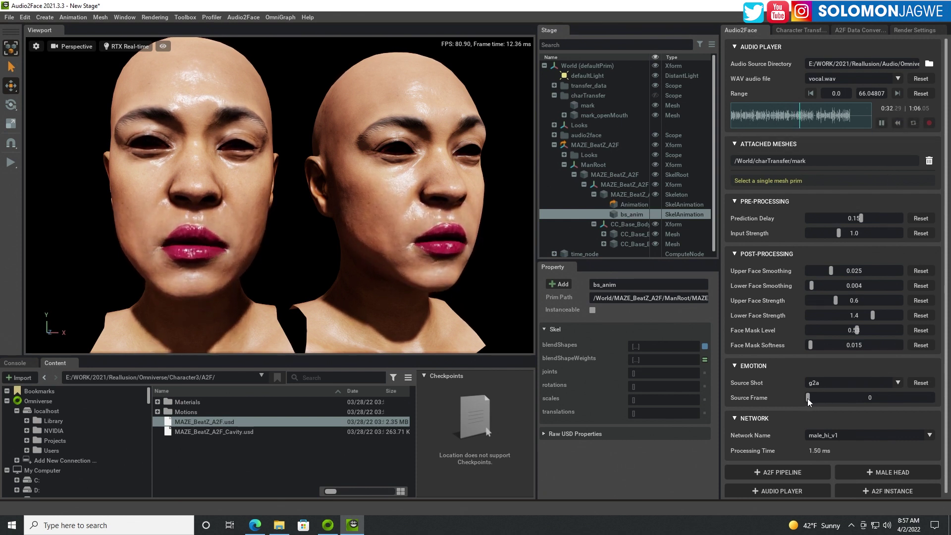
left_click_drag(808, 398, 867, 397)
left_click_drag(871, 397, 882, 397)
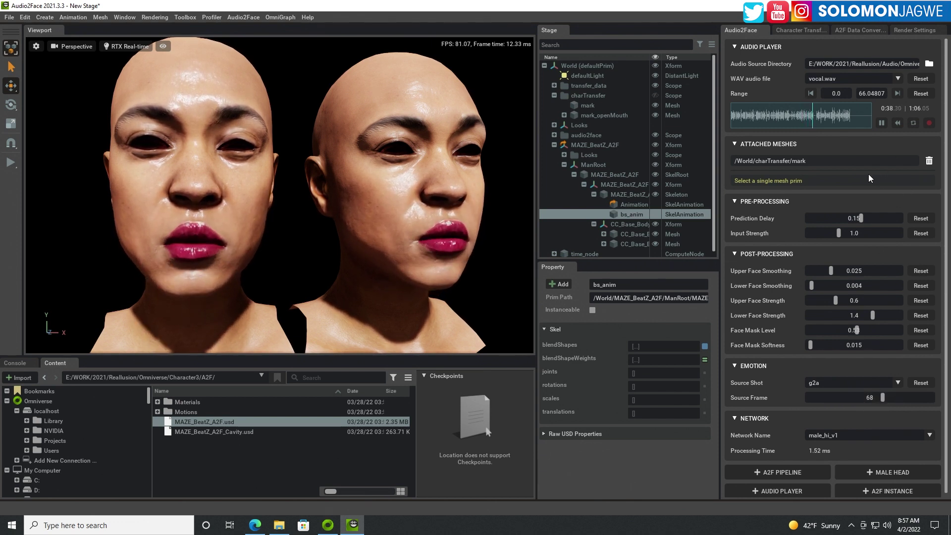
left_click(881, 123)
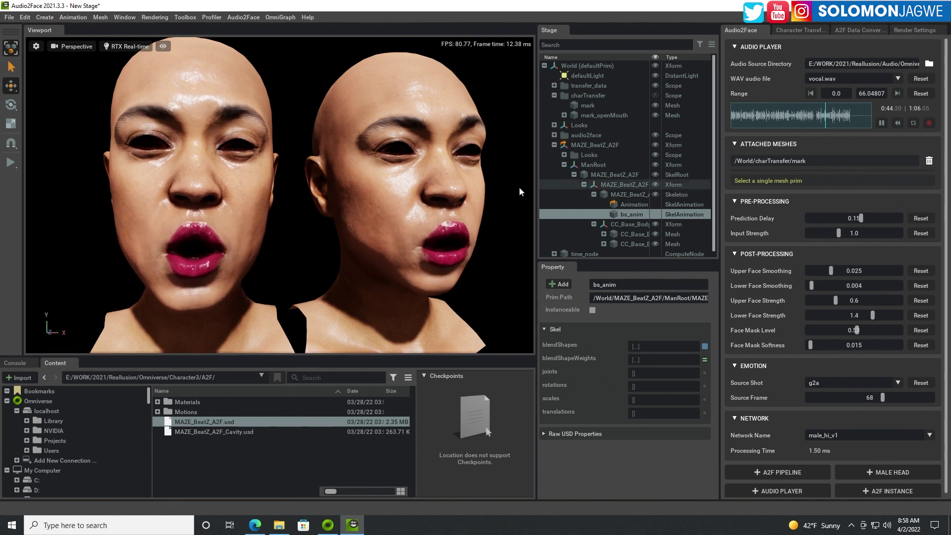
left_click_drag(299, 222, 419, 227, "alt")
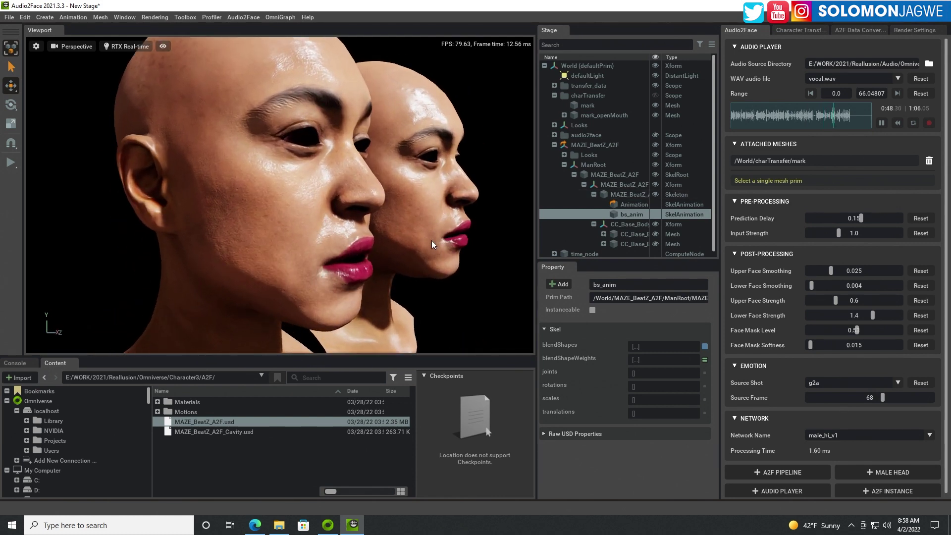
scroll(446, 237, "up", 5)
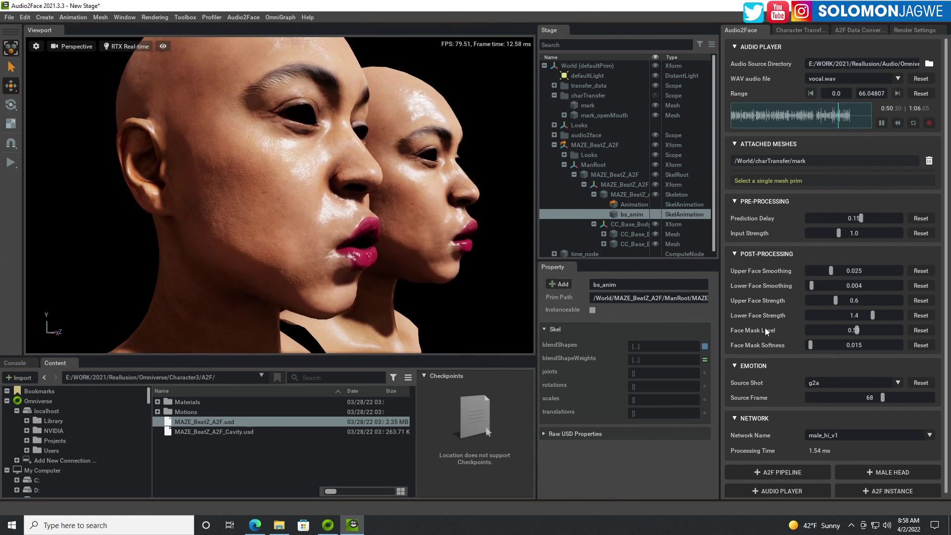
Try emotion source frames 32, 96 and 0, restarting the vocal track from the beginning to compare them
left_click_drag(881, 399, 843, 397)
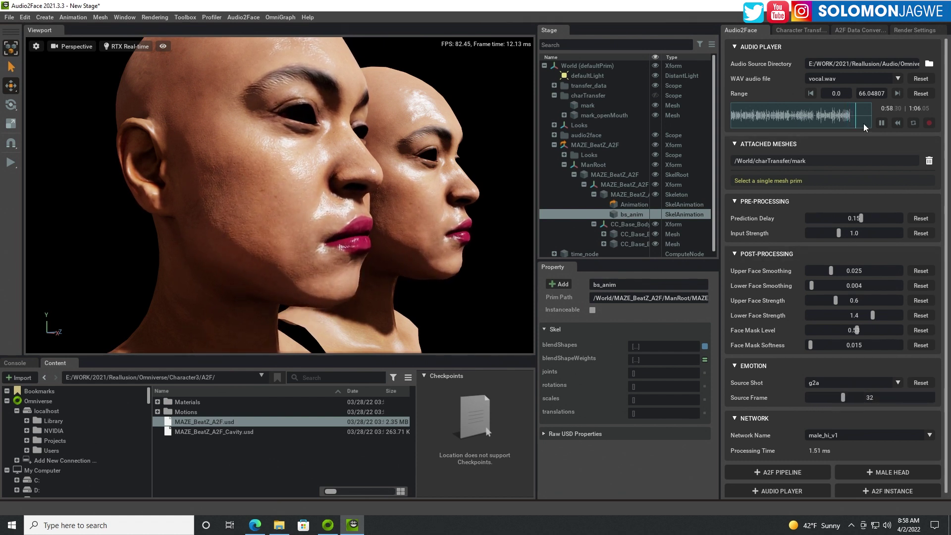
left_click(896, 122)
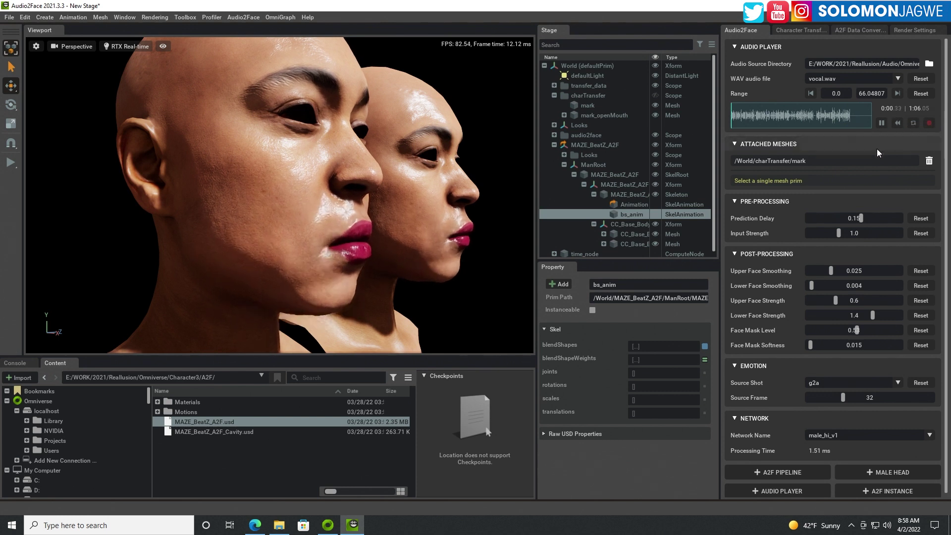
left_click_drag(842, 399, 913, 397)
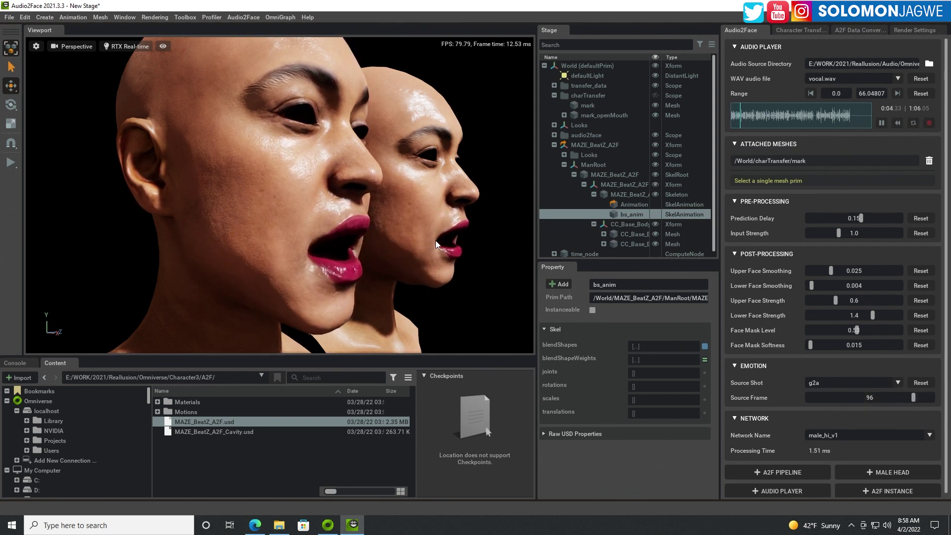
left_click_drag(512, 260, 417, 257, "alt")
left_click_drag(847, 400, 789, 398)
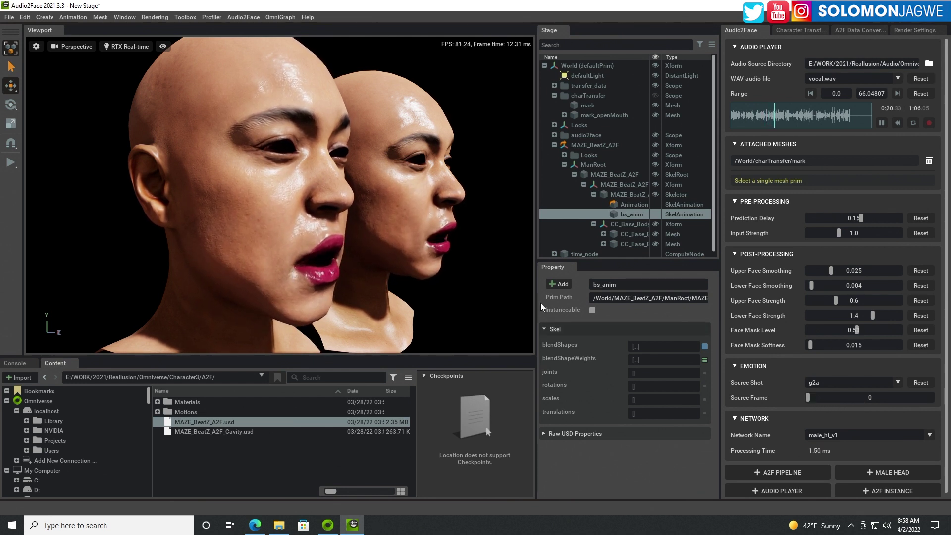
Examine the rapping heads from both sides and try emotion source frame 43
left_click_drag(315, 255, 442, 247, "alt")
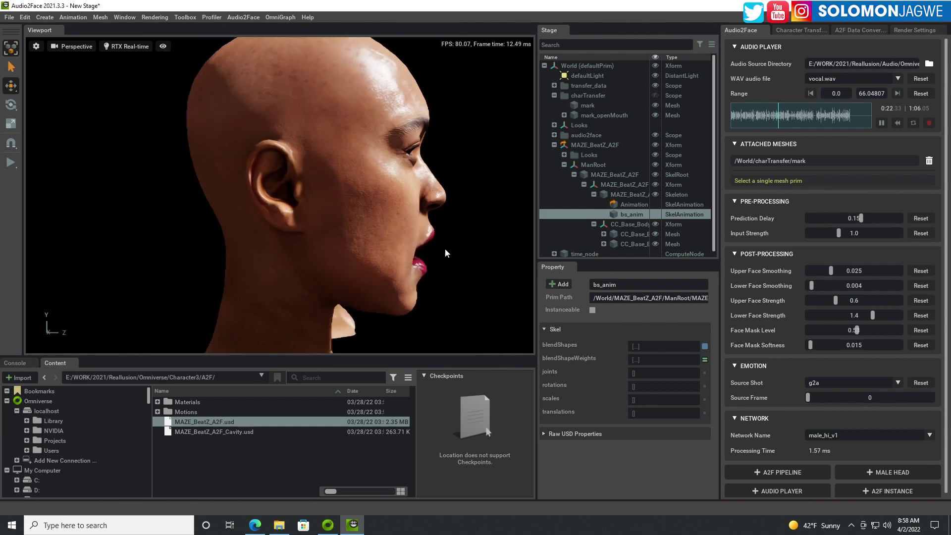
left_click_drag(334, 236, 284, 194, "alt")
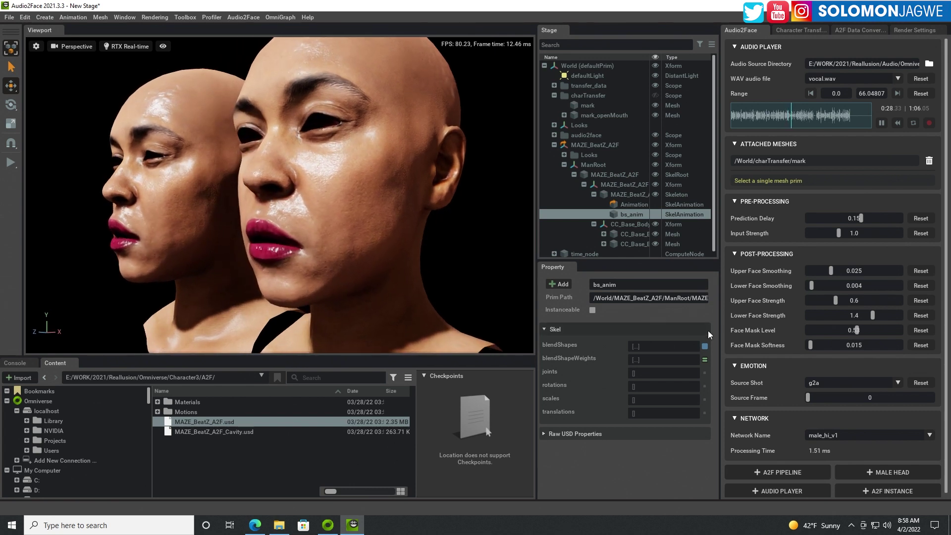
left_click_drag(807, 398, 854, 400)
left_click_drag(385, 287, 412, 220, "alt")
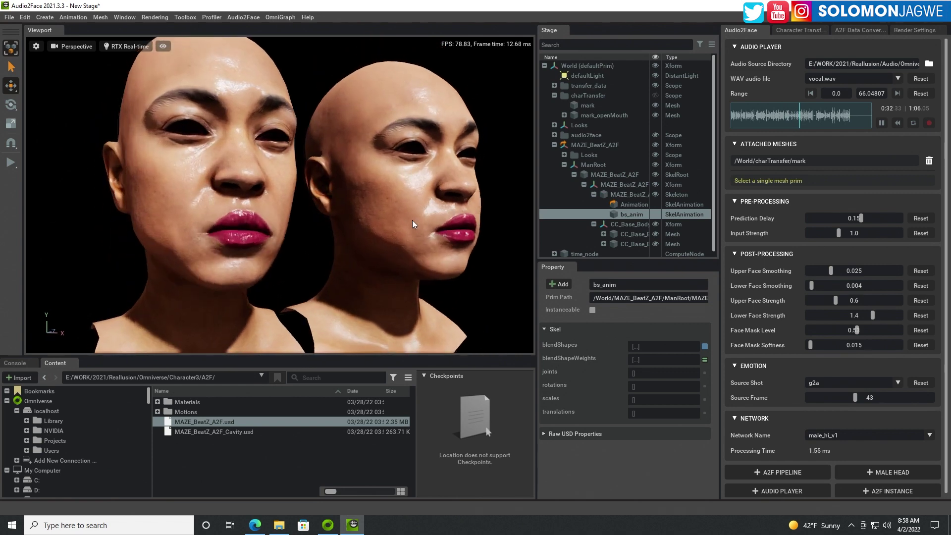
Set the emotion source shot to g2c and try source frame 46 and a higher frame during playback
left_click(898, 385)
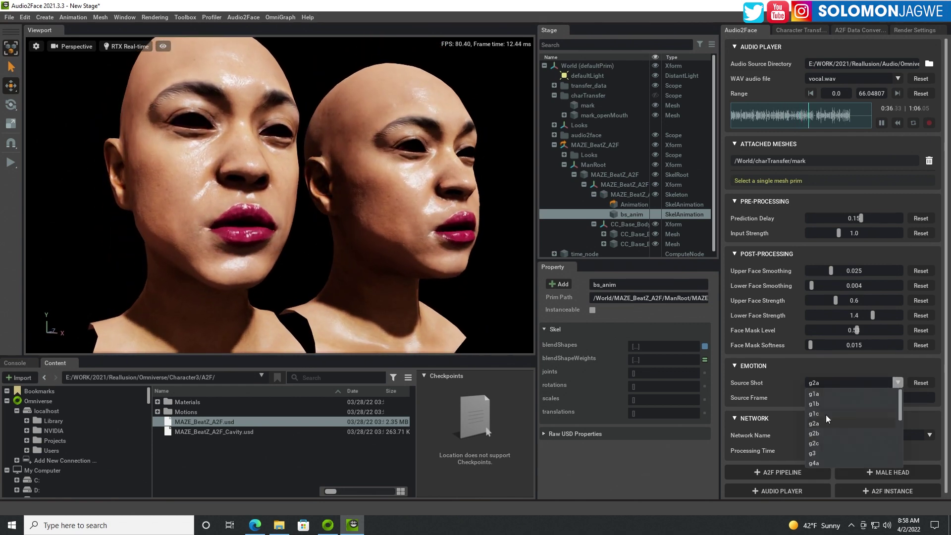
left_click(816, 444)
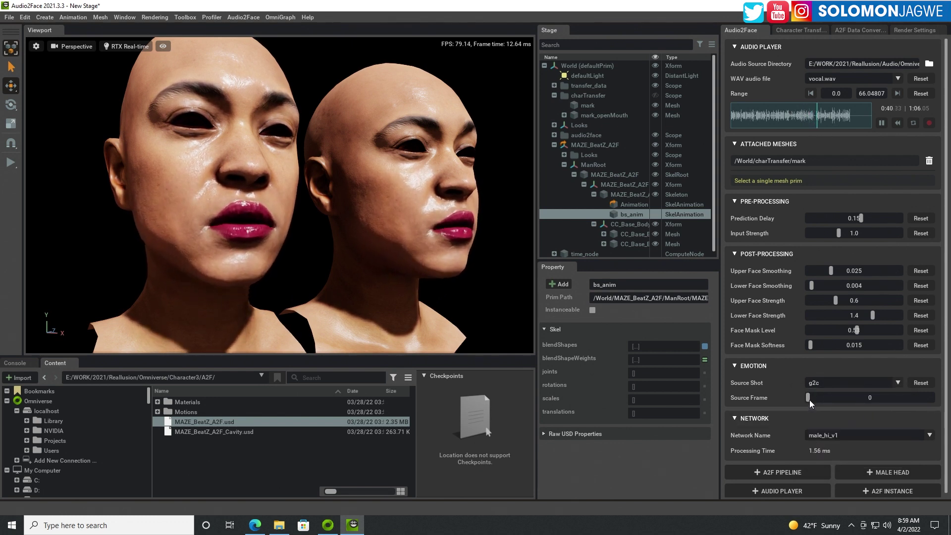
left_click_drag(809, 399, 849, 399)
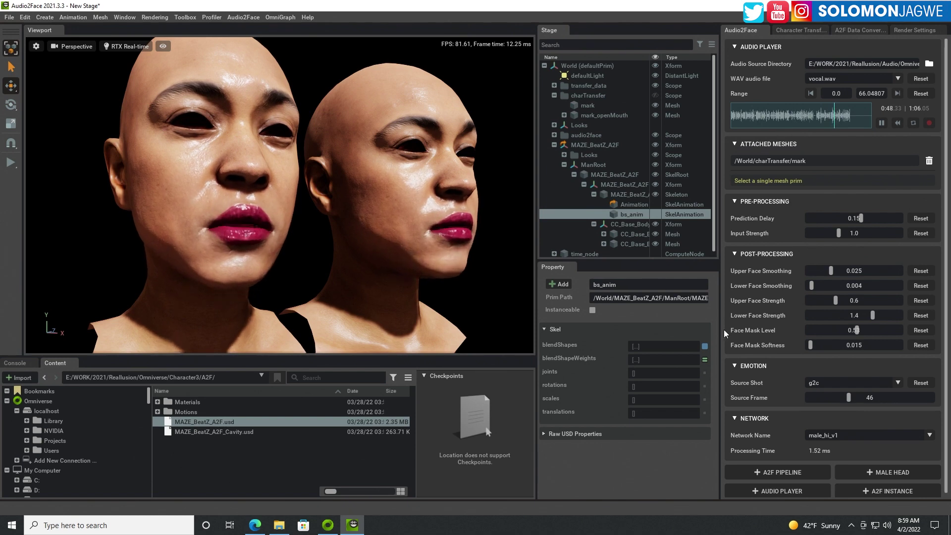
left_click_drag(848, 398, 866, 400)
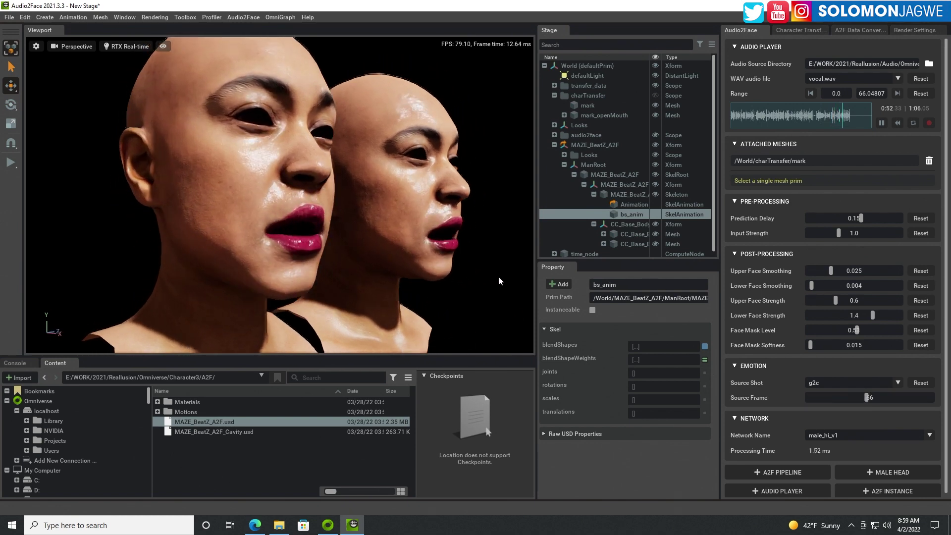
Inspect both heads until the vocal track ends, and set the emotion source frame to 39
left_click_drag(438, 275, 378, 272, "alt")
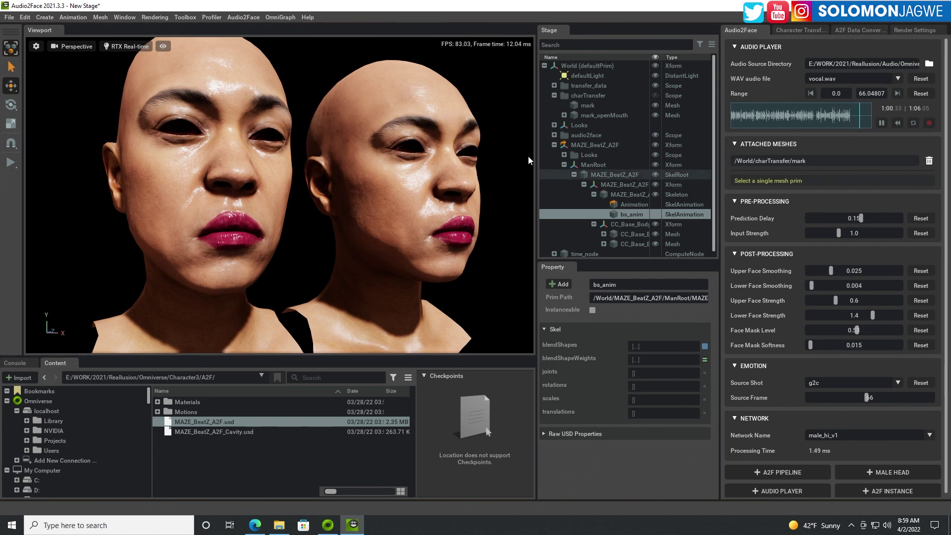
left_click_drag(281, 165, 429, 195, "alt")
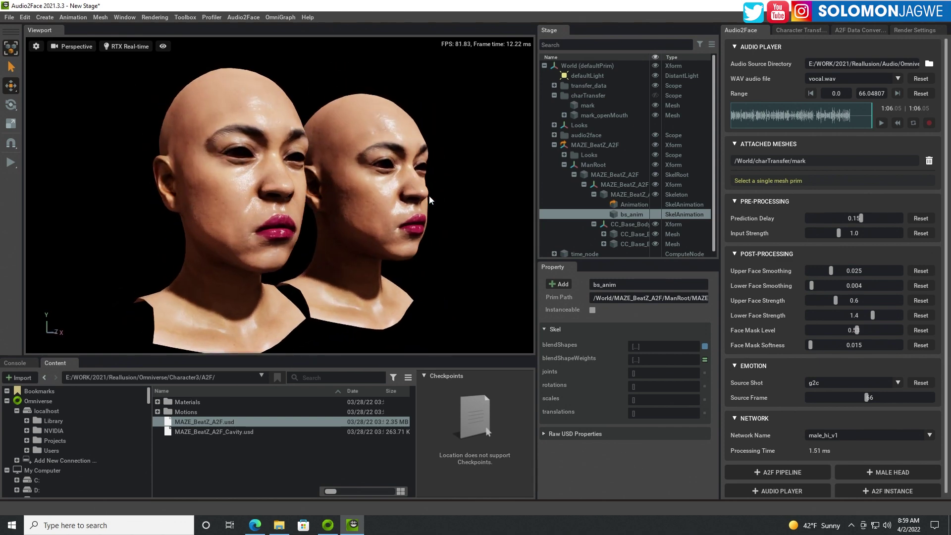
scroll(382, 198, "up", 3)
scroll(383, 198, "down", 5)
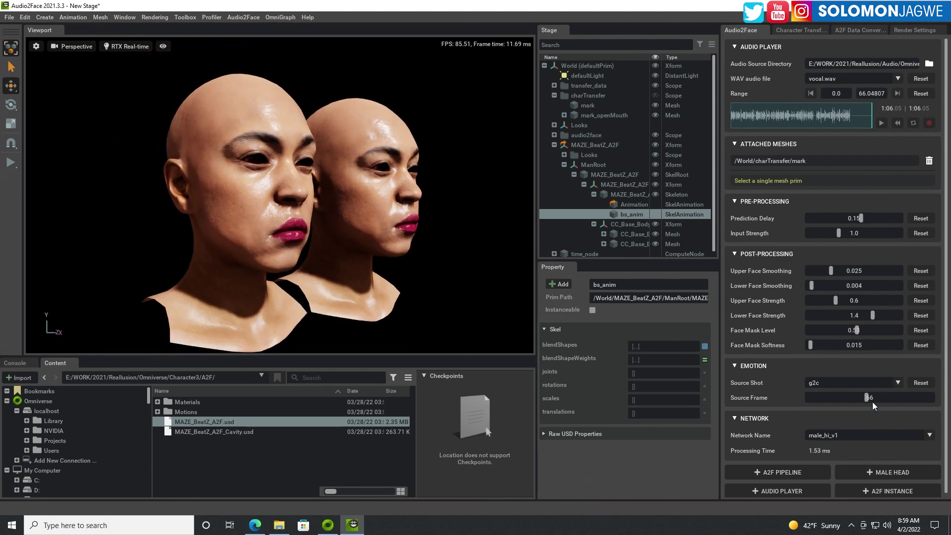
left_click_drag(865, 401, 843, 395)
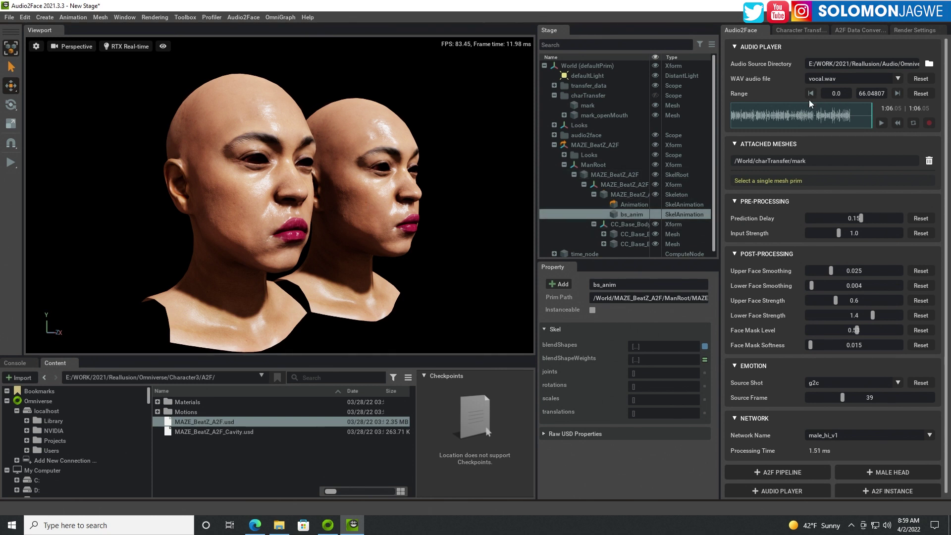
Export the blendshape weights as JSON under the file name Maze, cancelling the export that uses the default file name
left_click(852, 31)
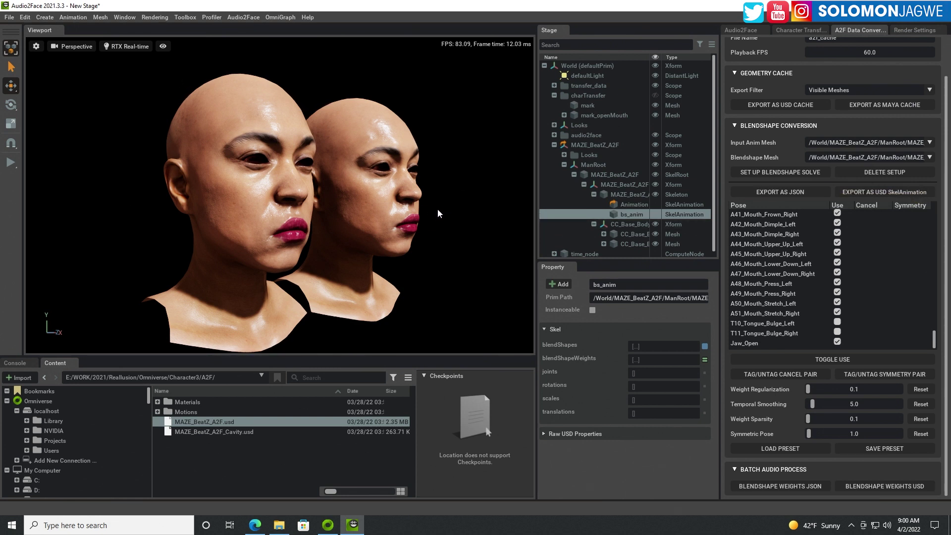
left_click(787, 194)
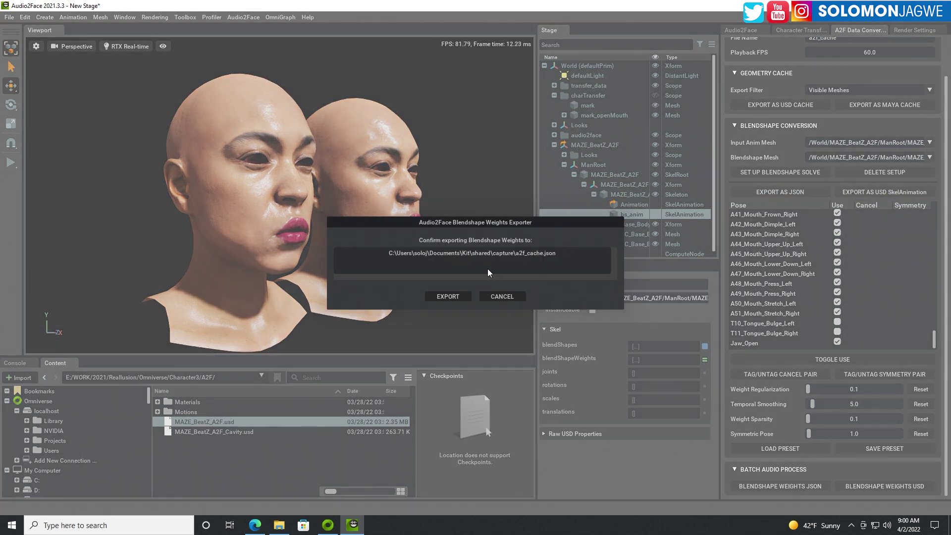
left_click(513, 293)
left_click_drag(944, 153, 939, 75)
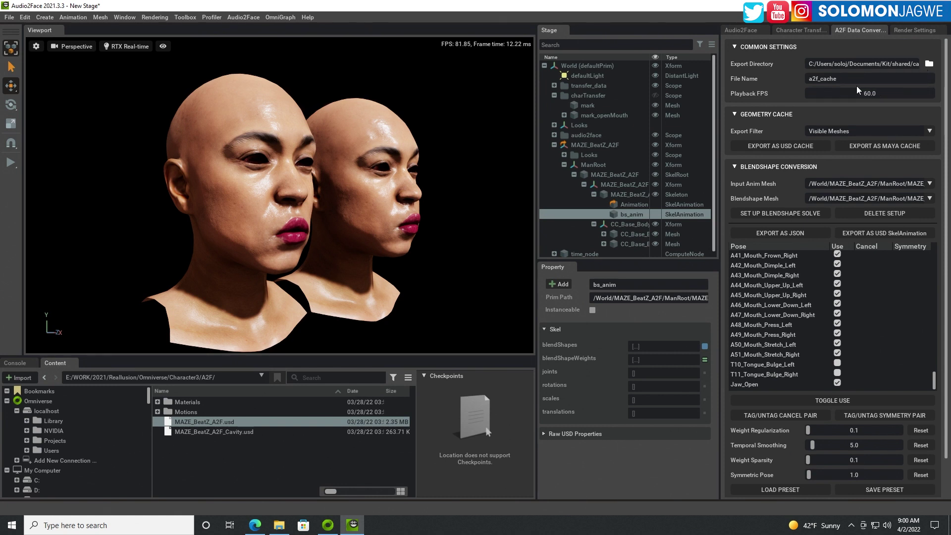
double_click(842, 81)
left_click(791, 232)
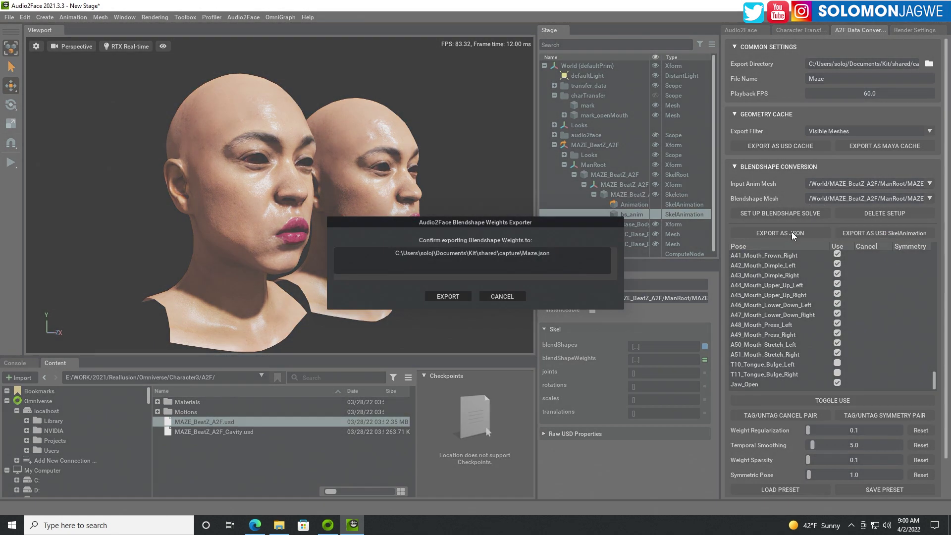
left_click(447, 296)
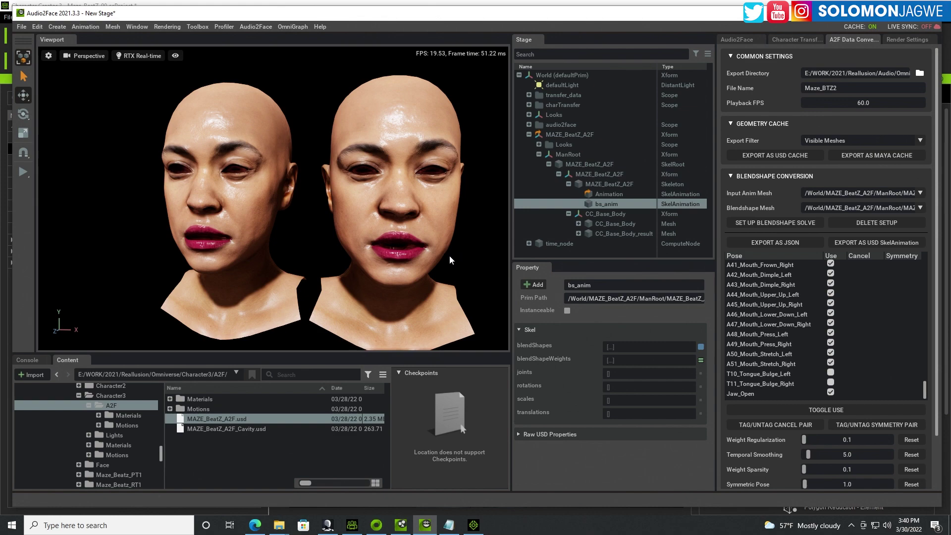
Switch to iClone and select the Maze_BeatZ_00(0) avatar in the scene
left_click(400, 525)
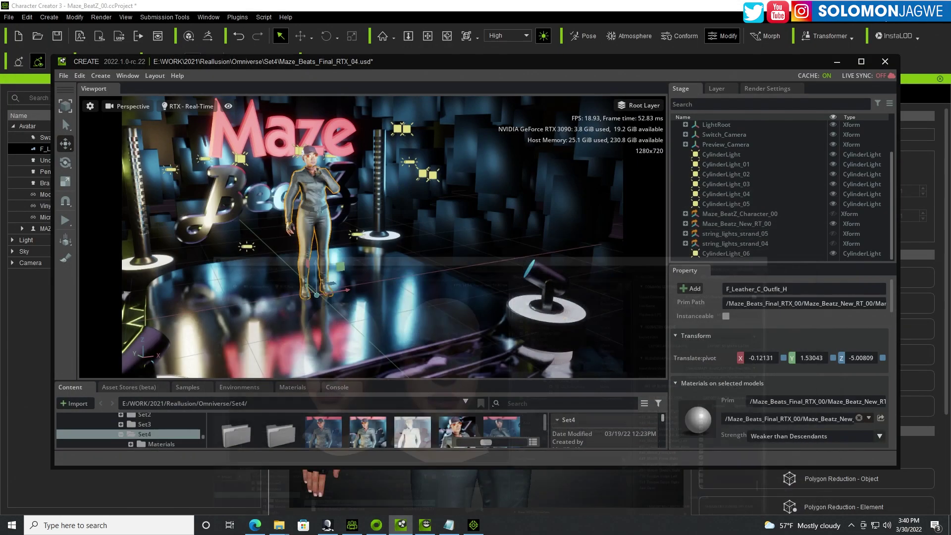
left_click(473, 525)
left_click(527, 161)
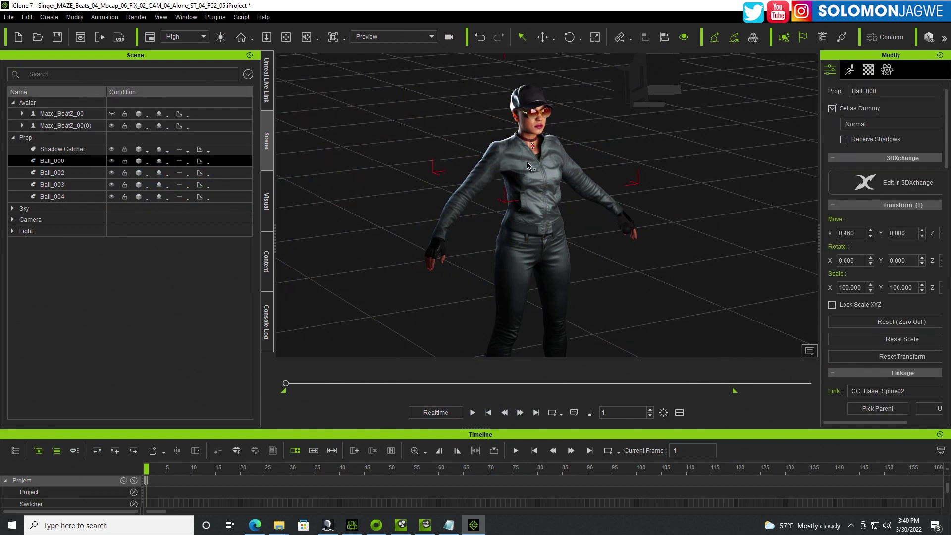
left_click(62, 126)
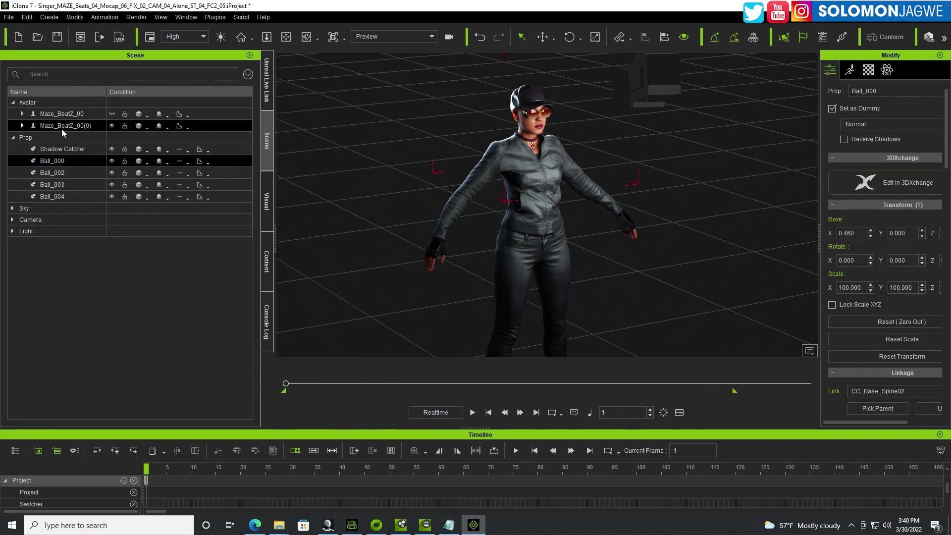
scroll(525, 165, "up", 3)
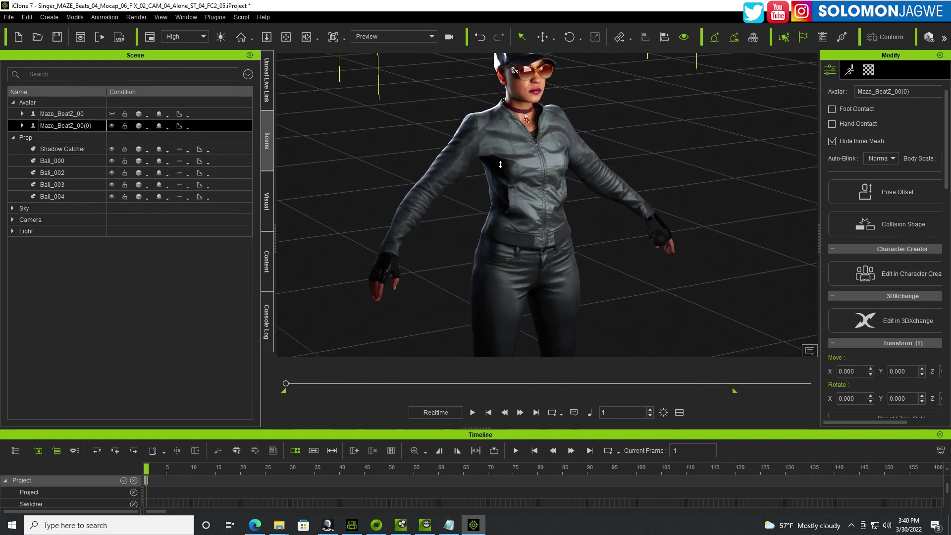
scroll(509, 213, "up", 2)
right_click_drag(509, 213, 504, 238)
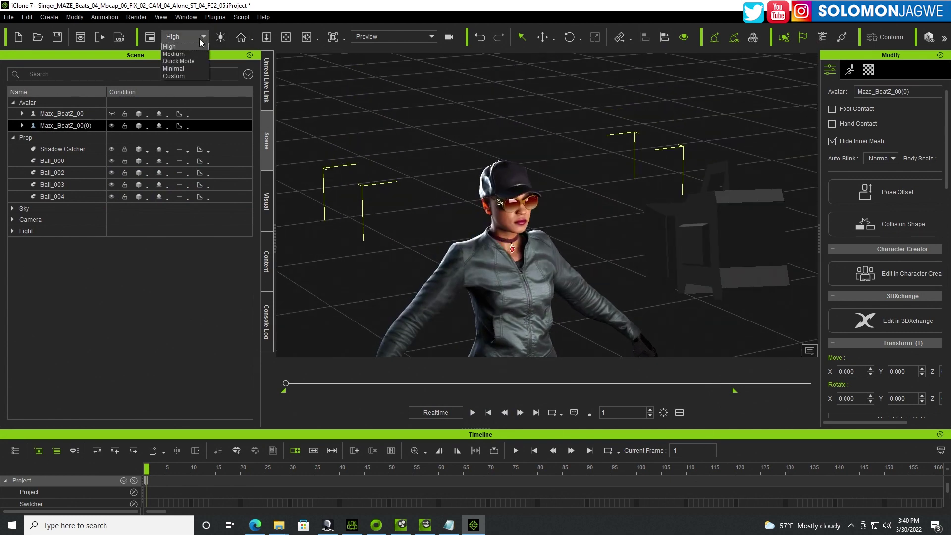
Set the viewport render quality to Quick Mode, keeping the timeline shown, and frame the avatar's head and shoulders
left_click(182, 61)
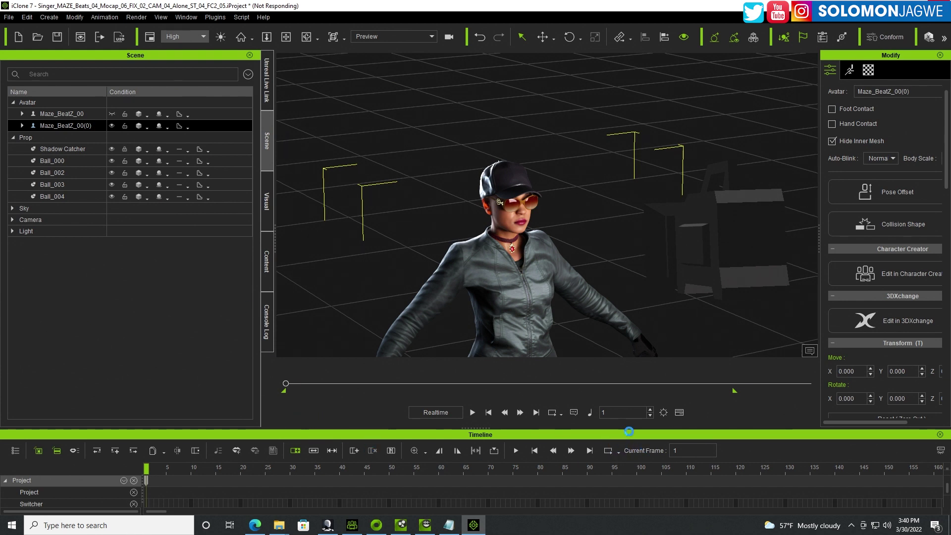
left_click(679, 412)
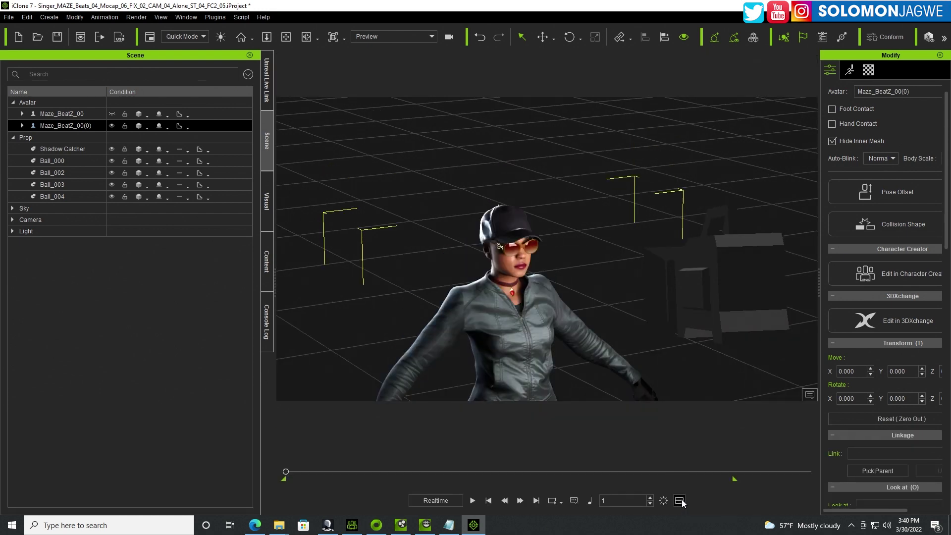
left_click(679, 501)
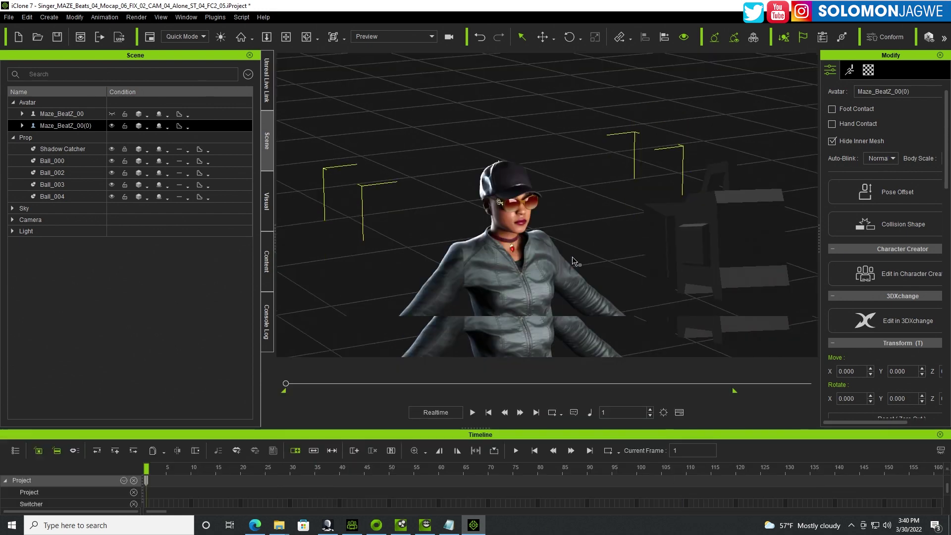
scroll(499, 258, "up", 5)
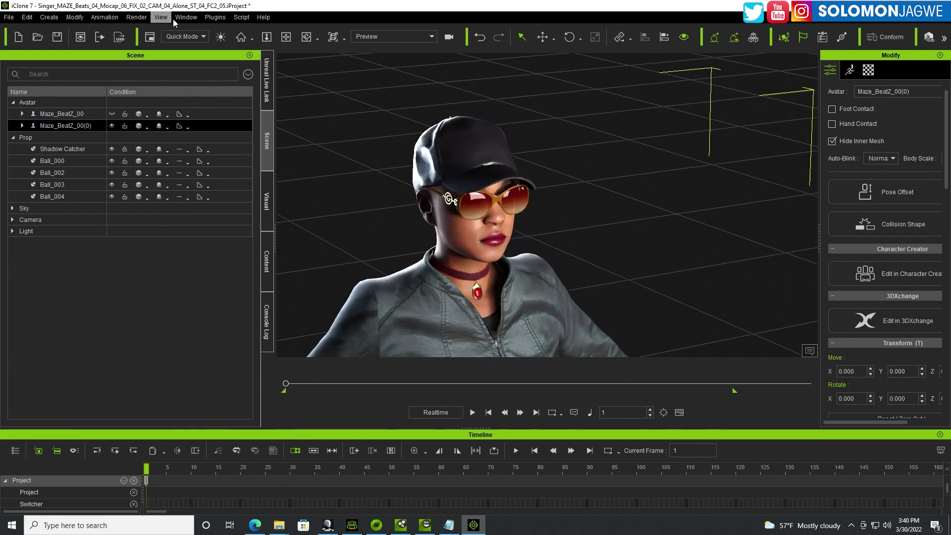
Import the Omniverse Audio2Face animation a2f_cache_Maze_Tute.json with the audio file vocal.wav and apply it to the avatar
left_click(214, 17)
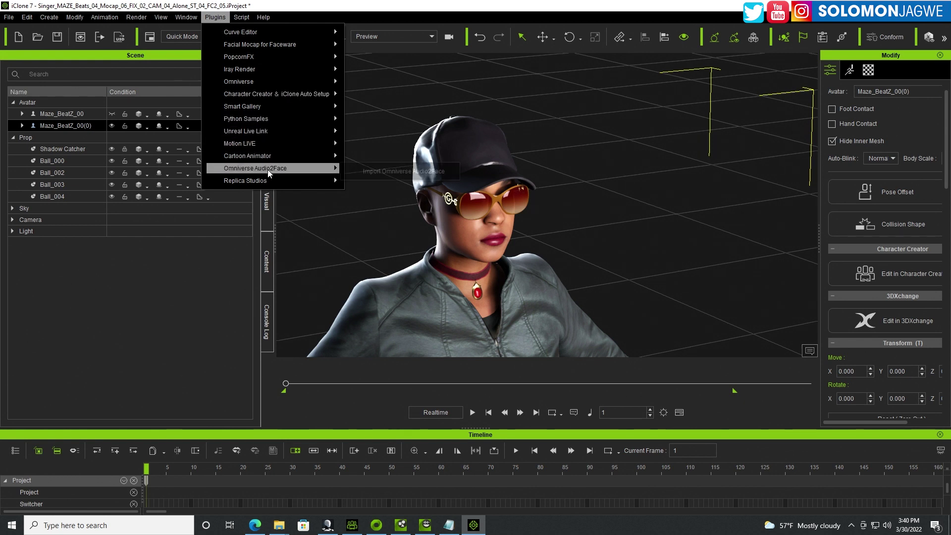
mouse_move(267, 170)
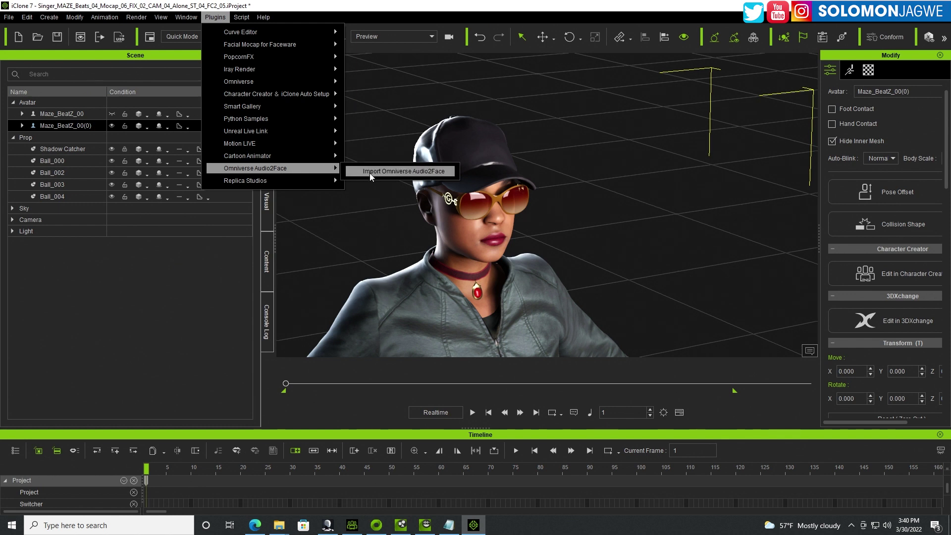
left_click(408, 172)
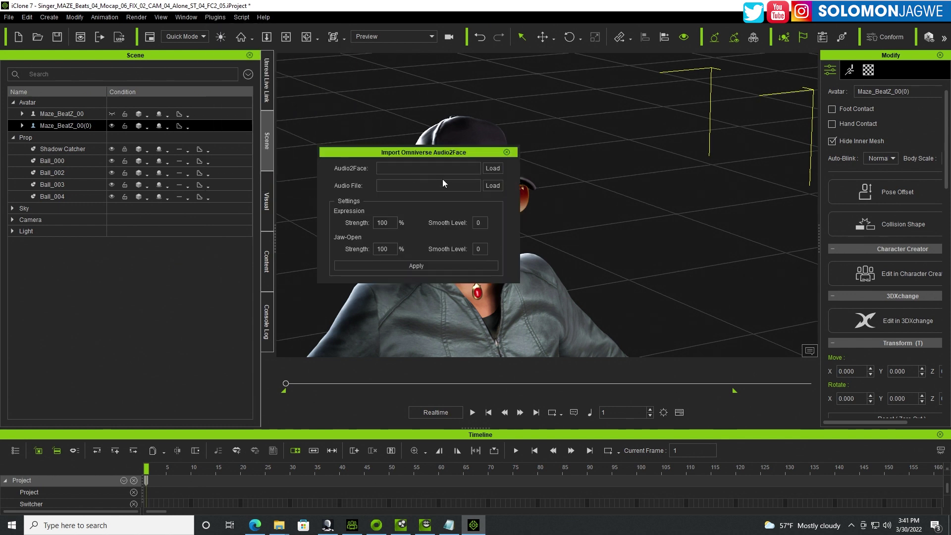
left_click(492, 169)
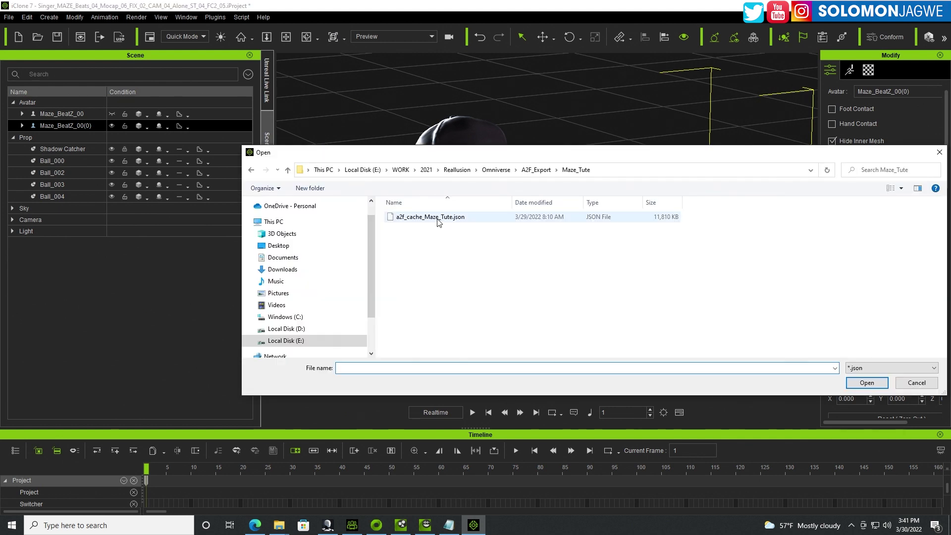
left_click(437, 221)
left_click(866, 383)
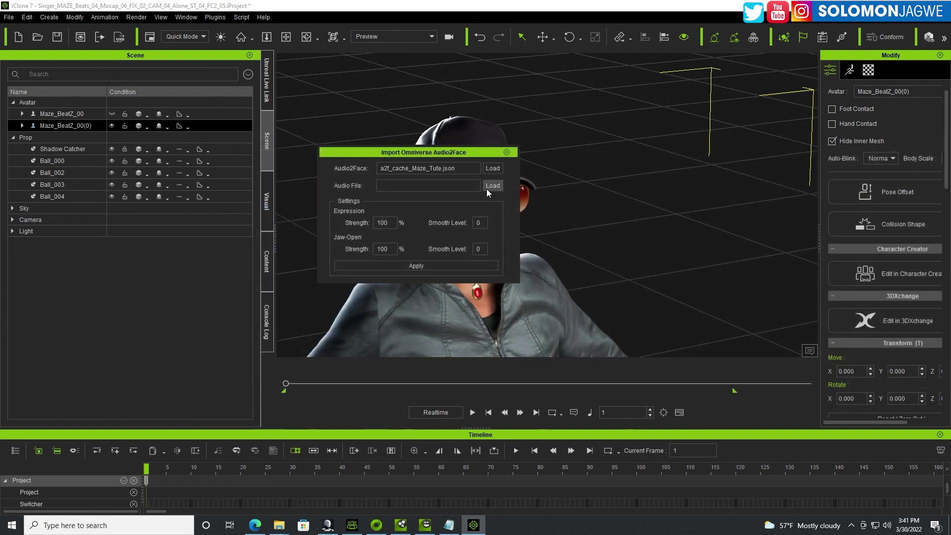
left_click(492, 185)
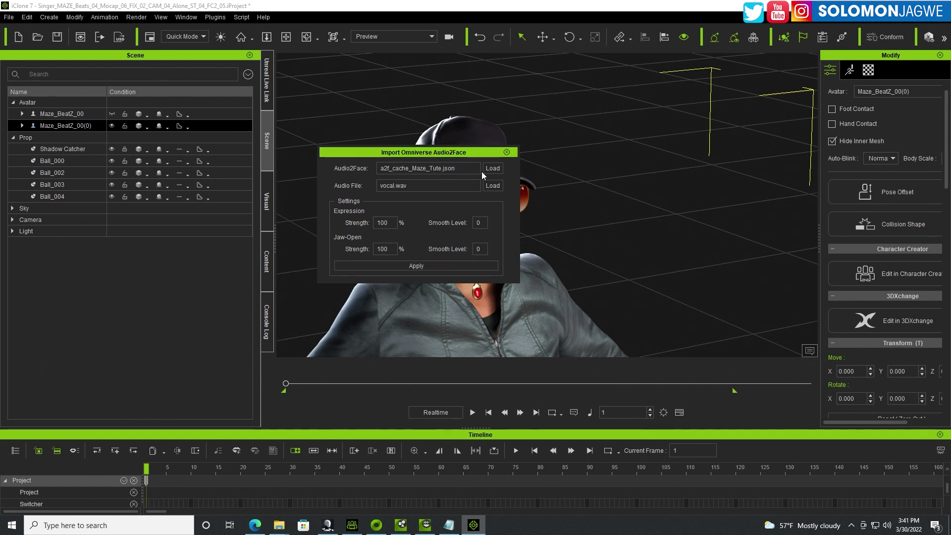
left_click(424, 265)
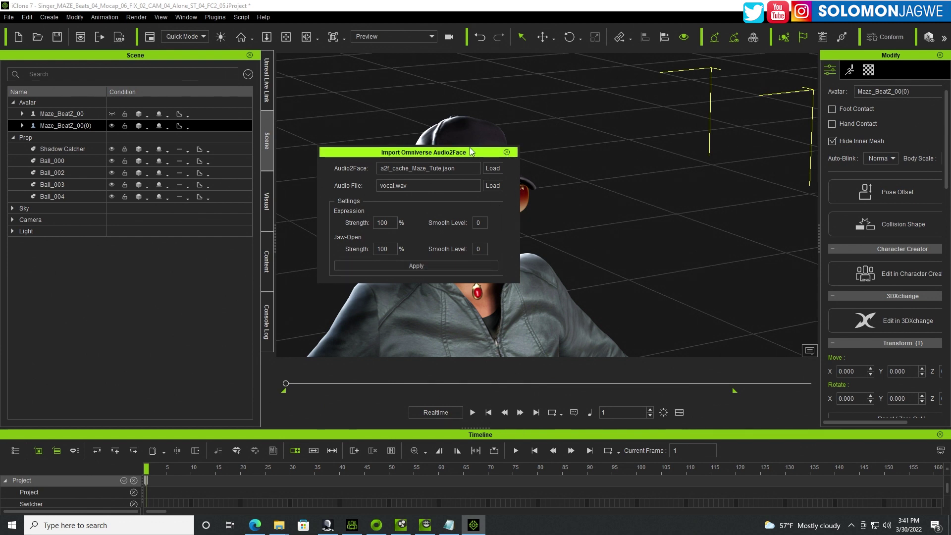
Play the imported facial animation to check the avatar's lip sync up close, and close the import dialog
left_click_drag(459, 153, 699, 73)
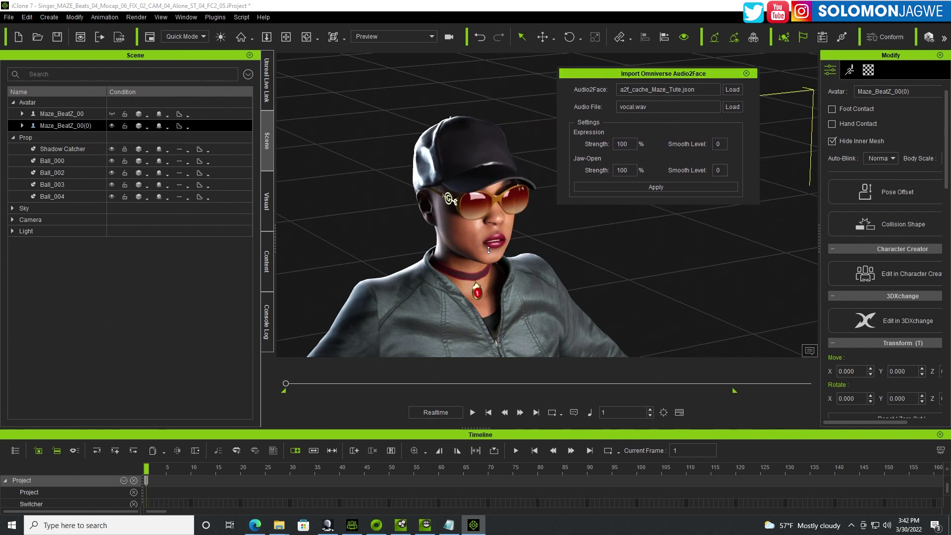
scroll(493, 208, "up", 3)
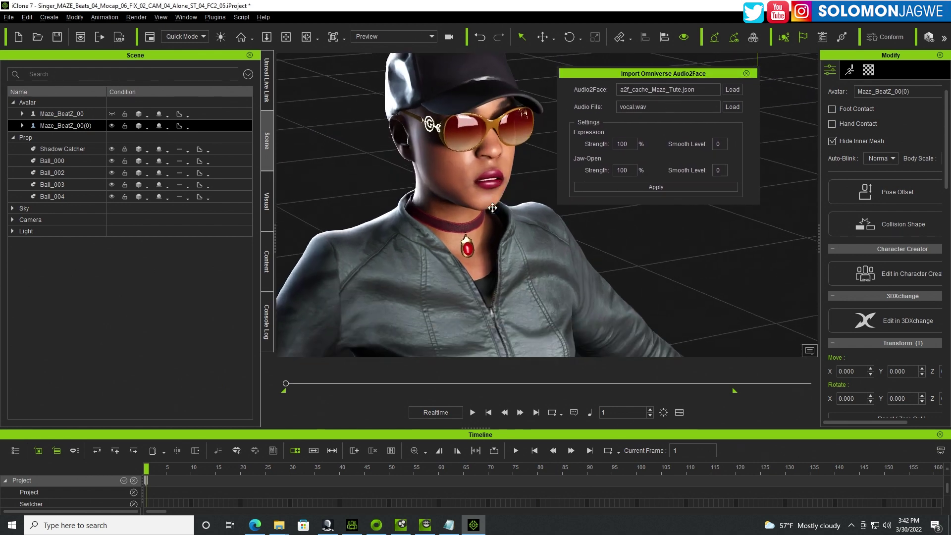
right_click_drag(492, 208, 467, 164)
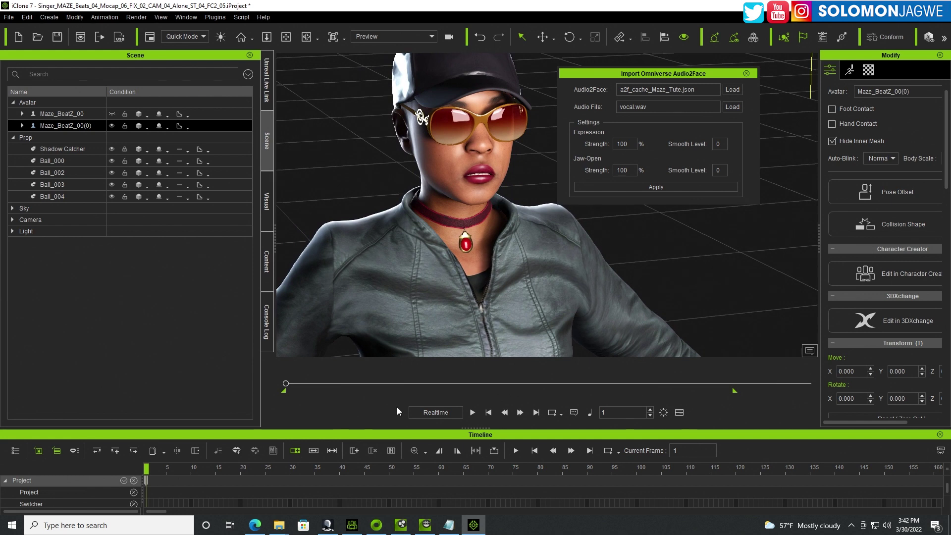
left_click(472, 412)
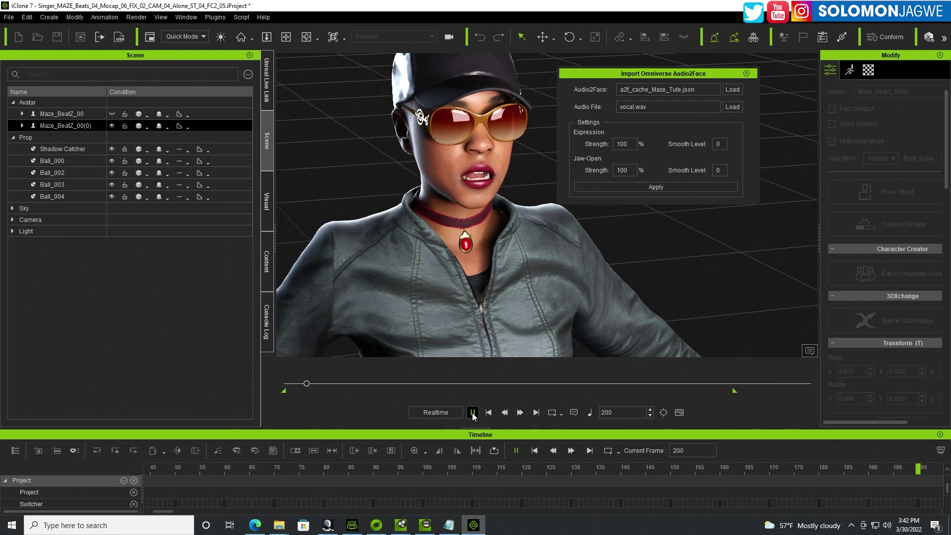
left_click(746, 74)
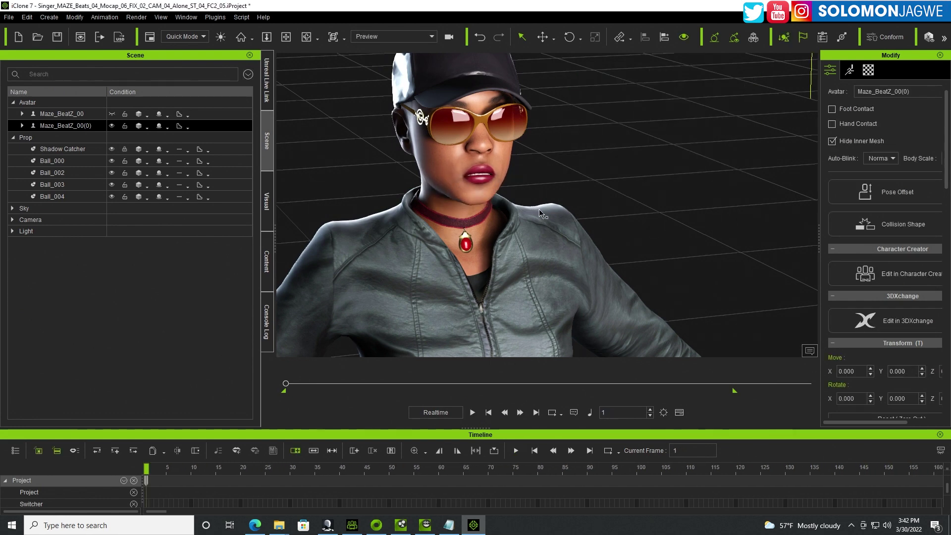
Scrub the singer's animation to frame 1827 and set the viewport render quality to High
right_click_drag(541, 213, 469, 239)
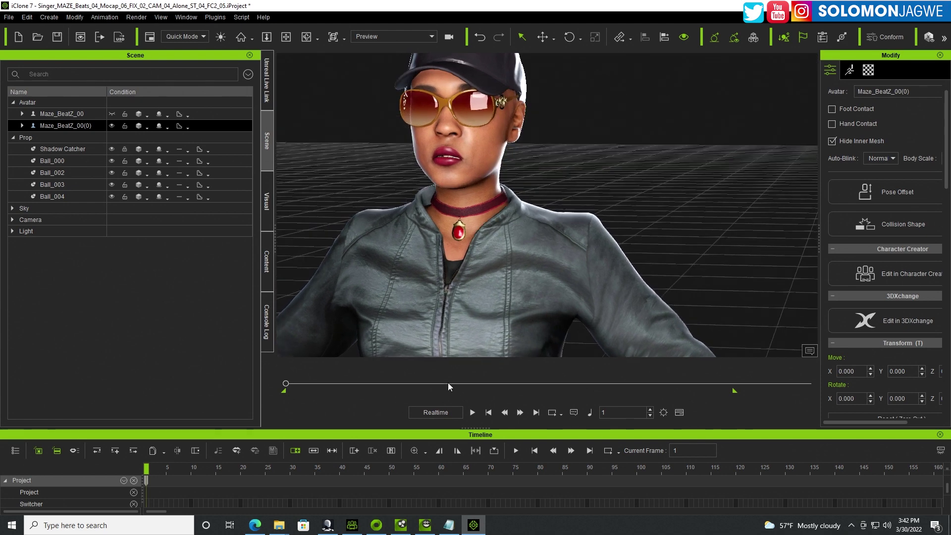
left_click_drag(287, 384, 477, 395)
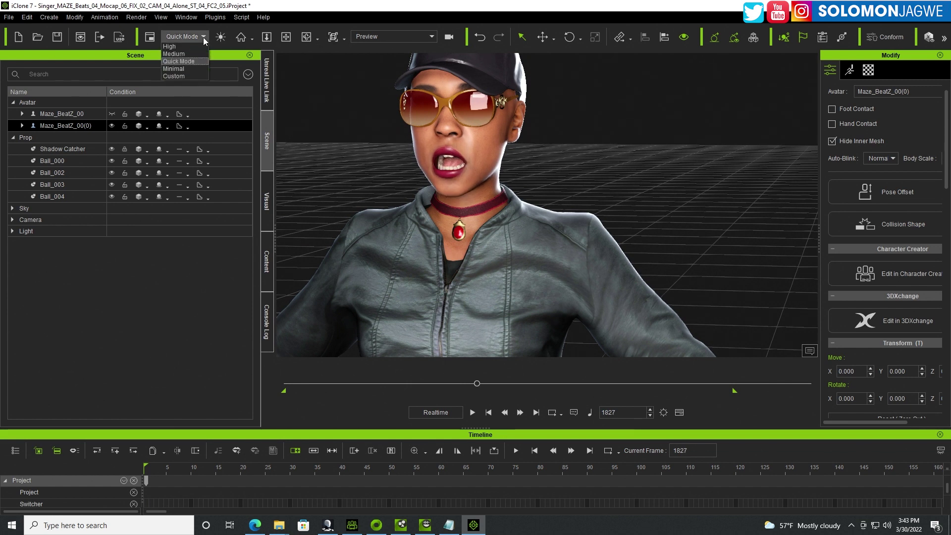
left_click(177, 44)
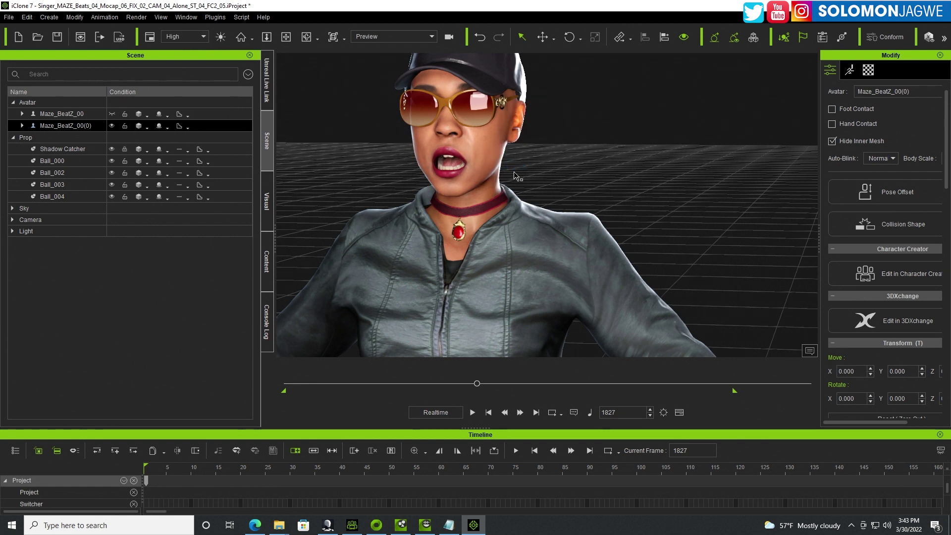
Play the singer's animation from the first frame and pause it at about frame 417
right_click_drag(415, 231, 486, 216)
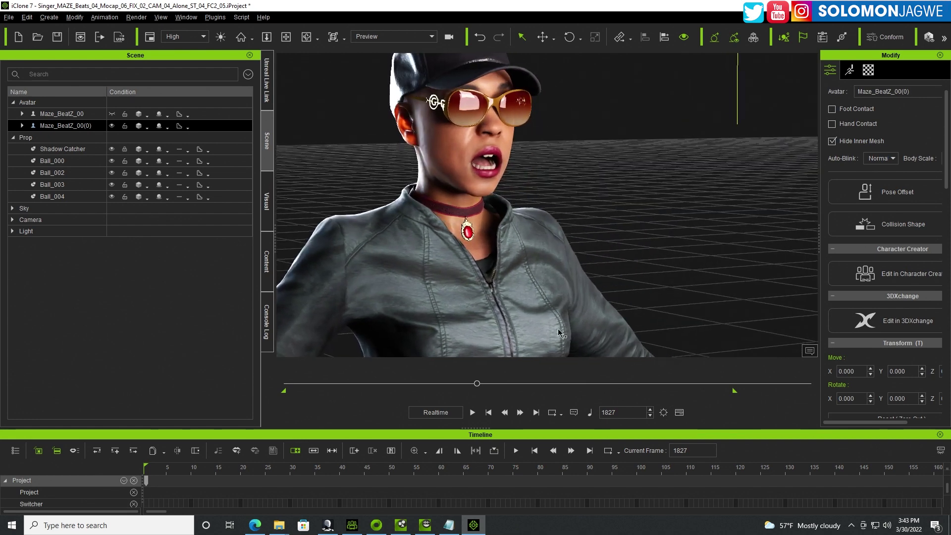
left_click(488, 411)
left_click(474, 412)
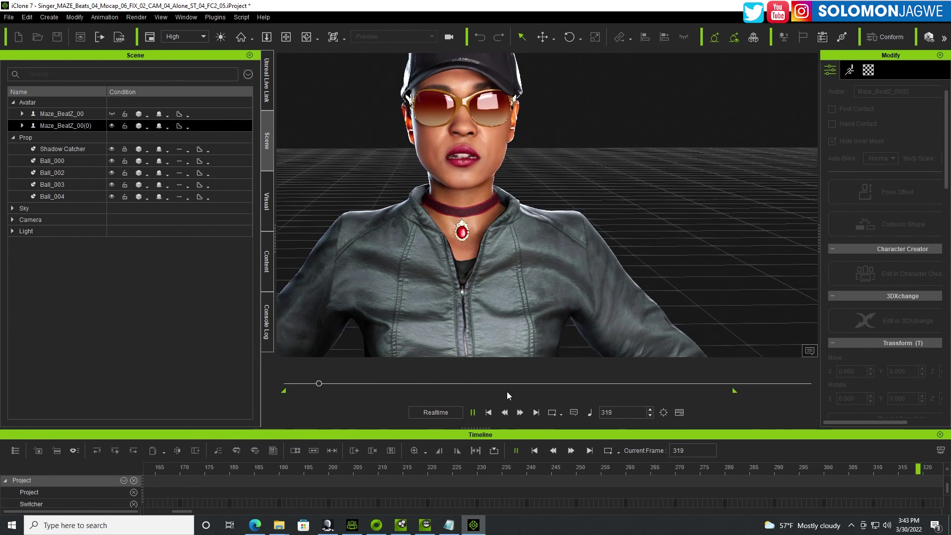
left_click(473, 413)
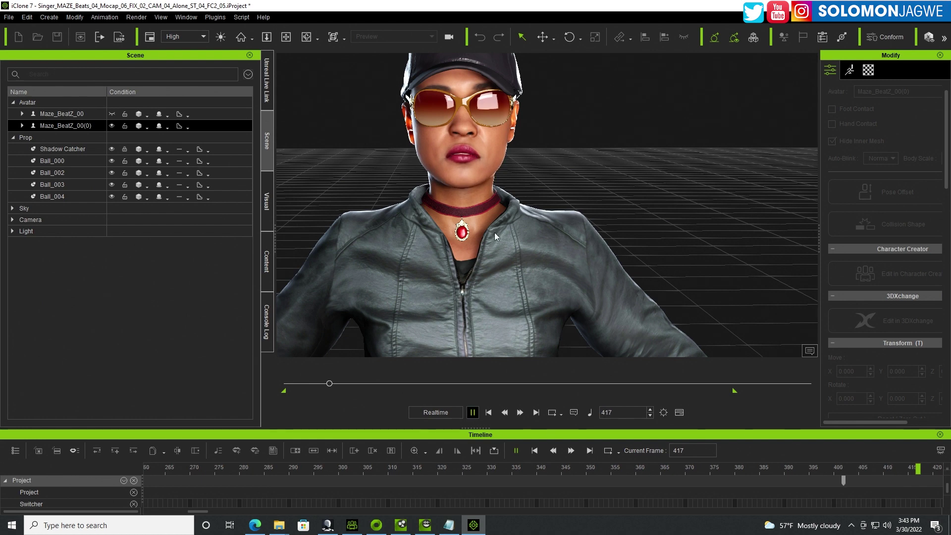
Inspect the singer's mouth shapes up close while scrubbing ahead to frame 719
scroll(527, 210, "up", 2)
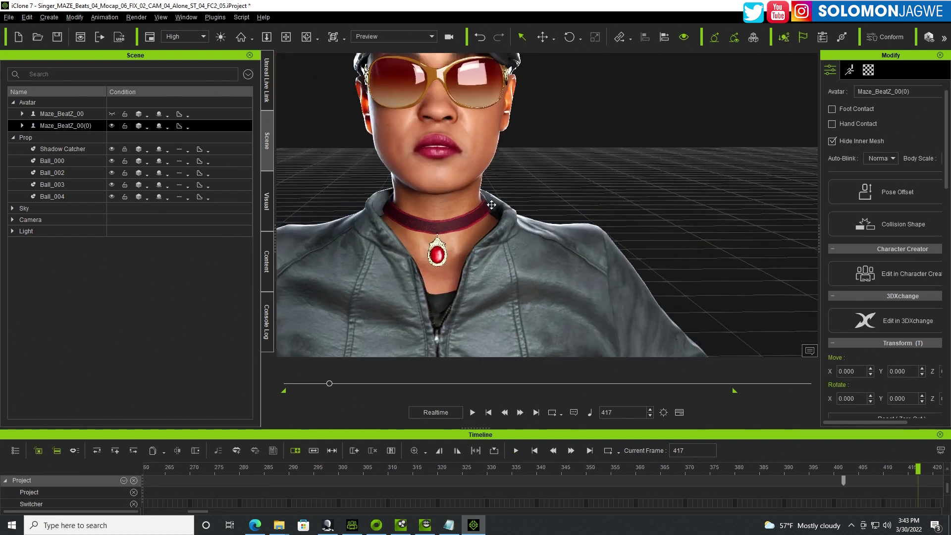
right_click_drag(526, 210, 530, 198)
scroll(533, 190, "up", 3)
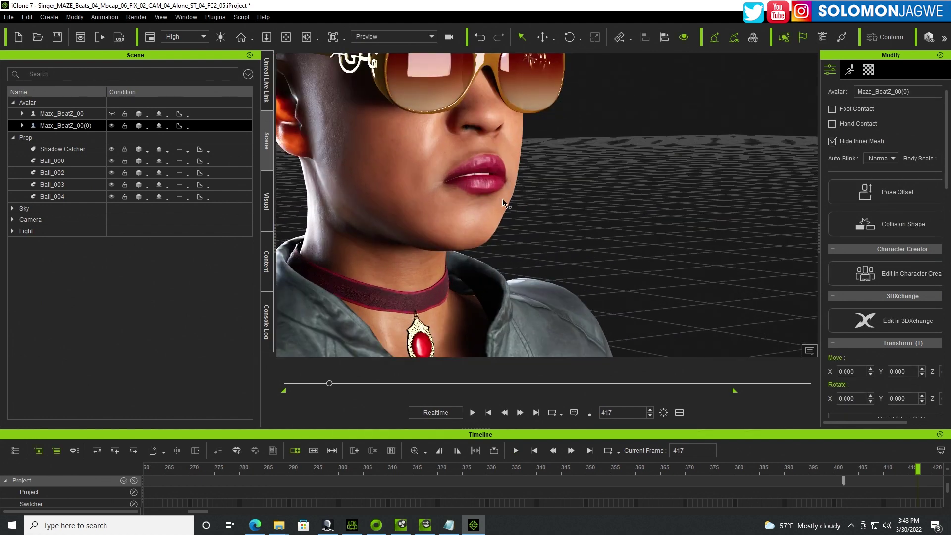
left_click_drag(336, 384, 362, 387)
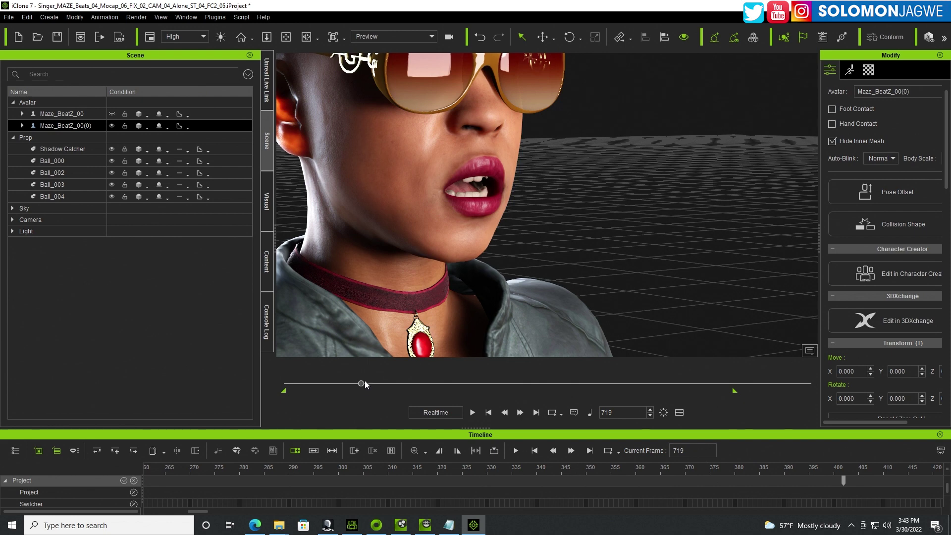
right_click_drag(483, 225, 510, 193)
scroll(480, 198, "down", 5)
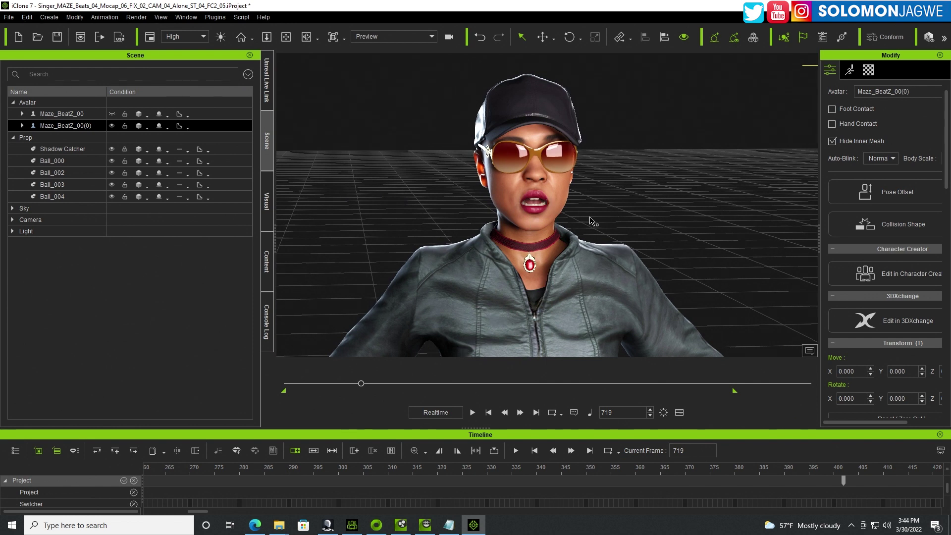
Return to the first frame and open AccuLips as the facial script source for the Maze_BeatZ_00(0) avatar
left_click(488, 413)
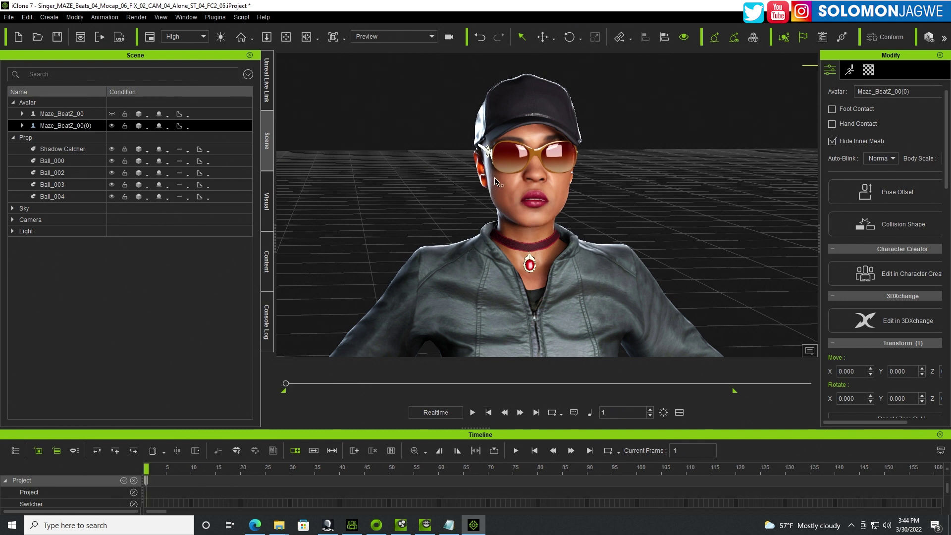
left_click(527, 164)
left_click(70, 126)
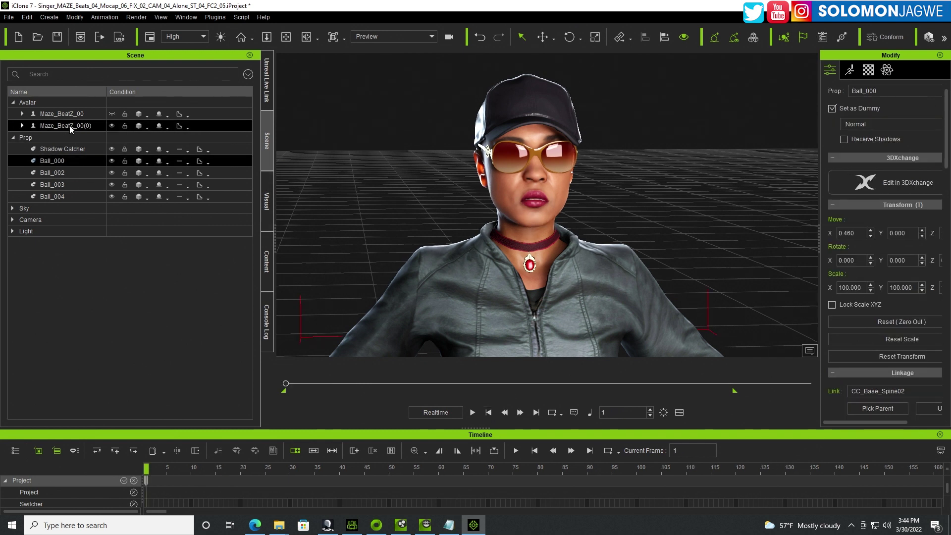
left_click(849, 70)
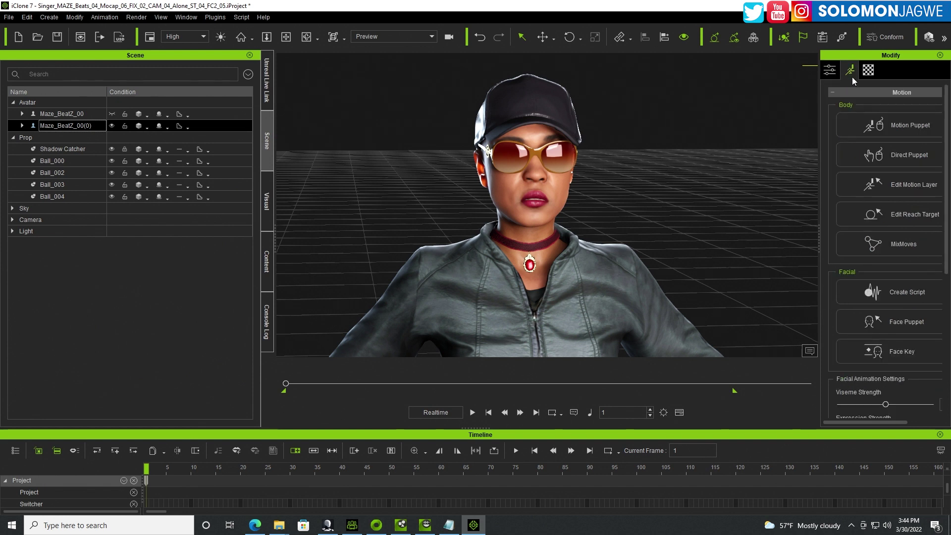
scroll(910, 237, "down", 1)
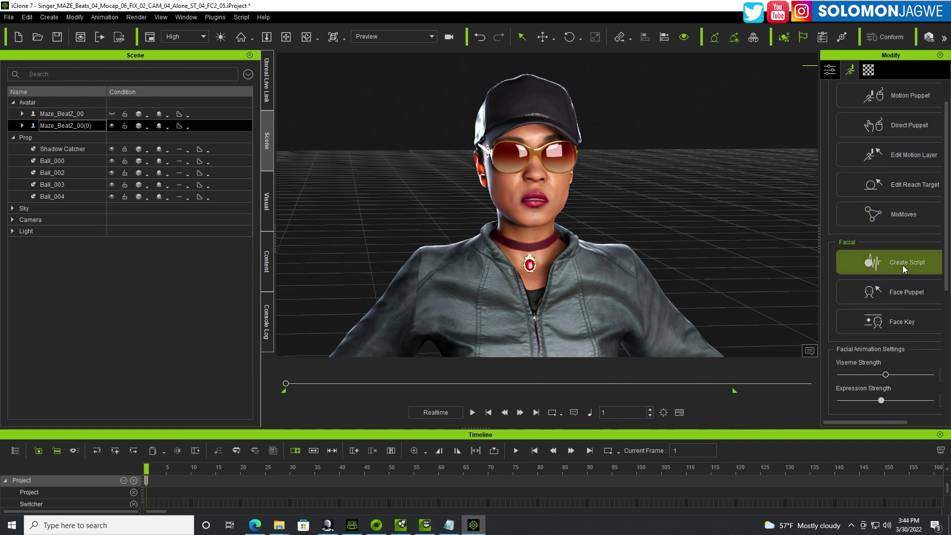
left_click(902, 265)
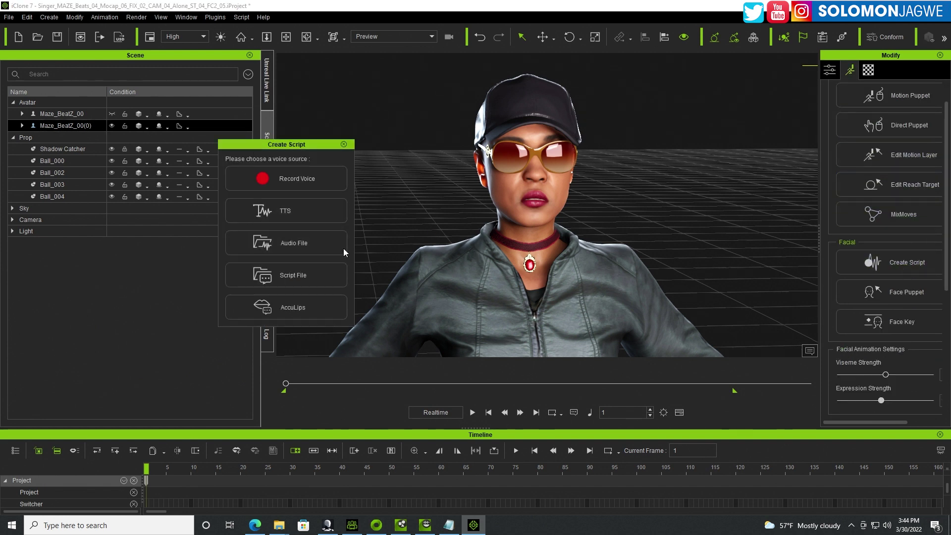
left_click(301, 308)
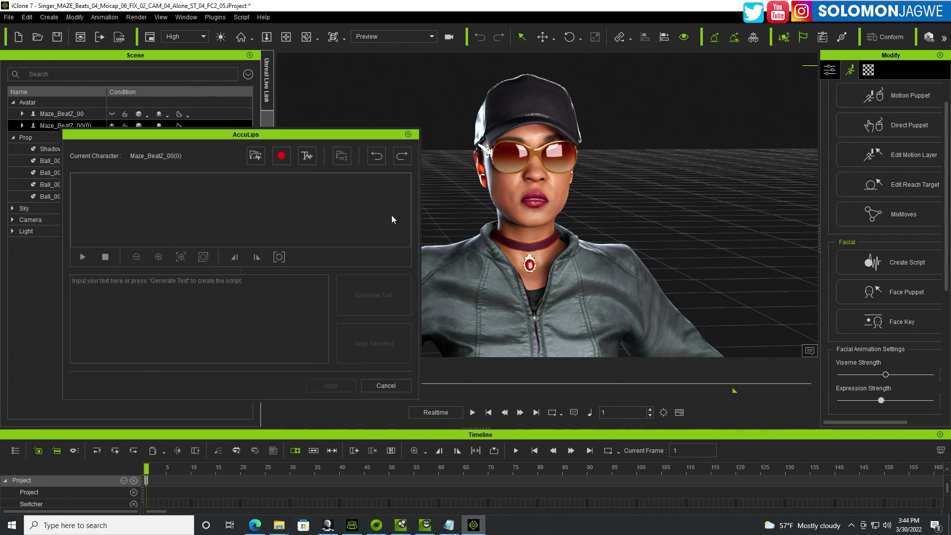
Load vocal.wav from the Updated audio folder into AccuLips
left_click(249, 162)
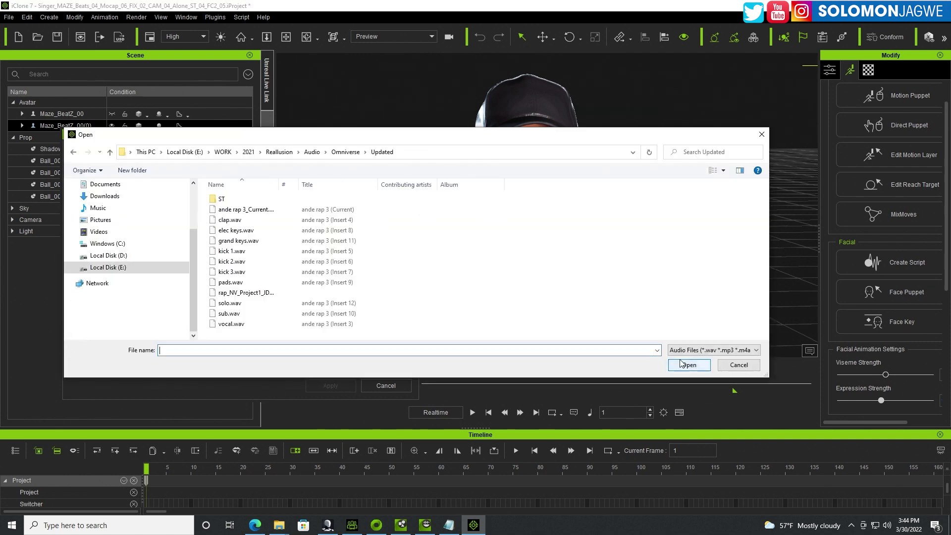
left_click(473, 324)
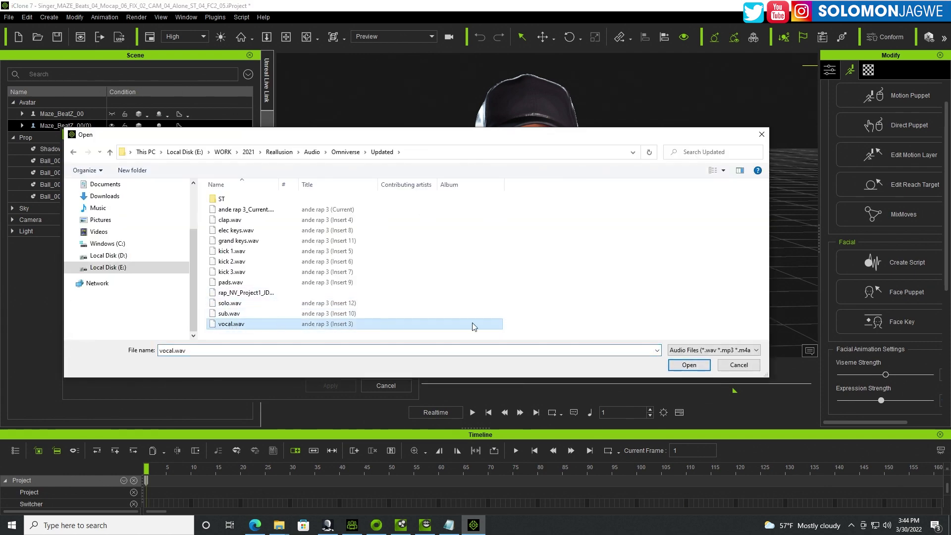
left_click(684, 364)
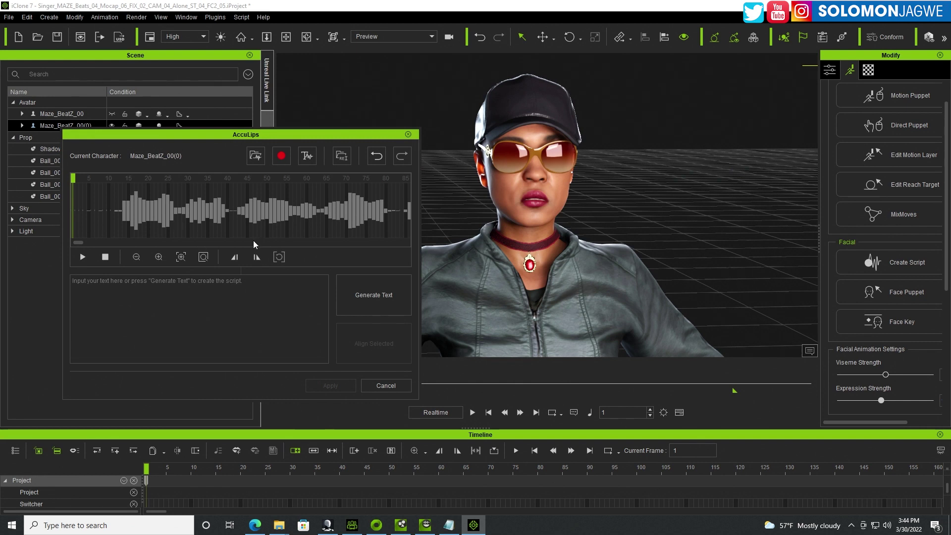
Preview part of the vocal audio and generate the script text from it
left_click(83, 257)
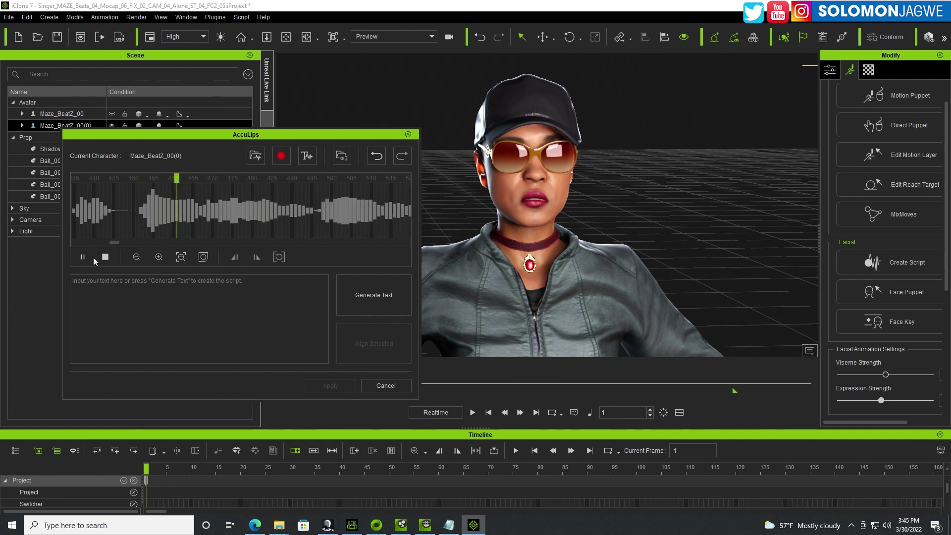
left_click(105, 257)
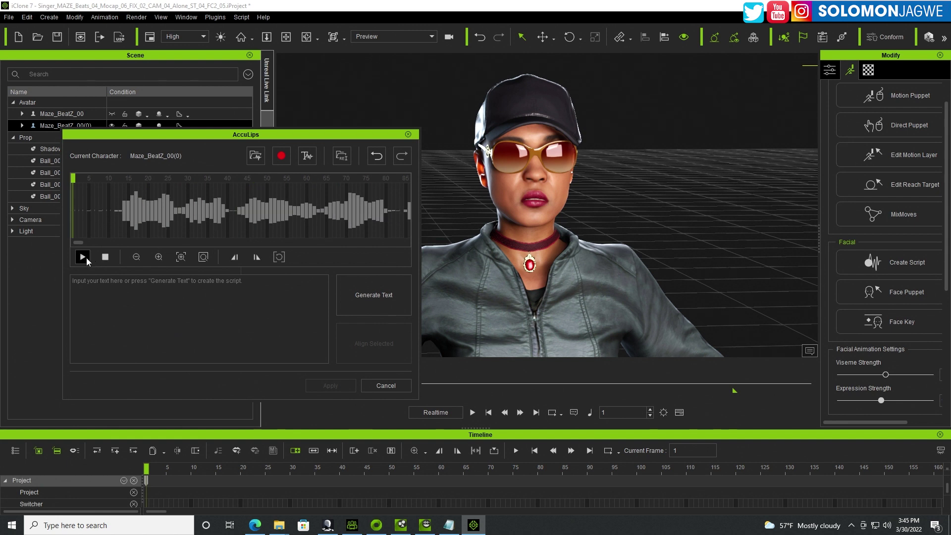
left_click(361, 299)
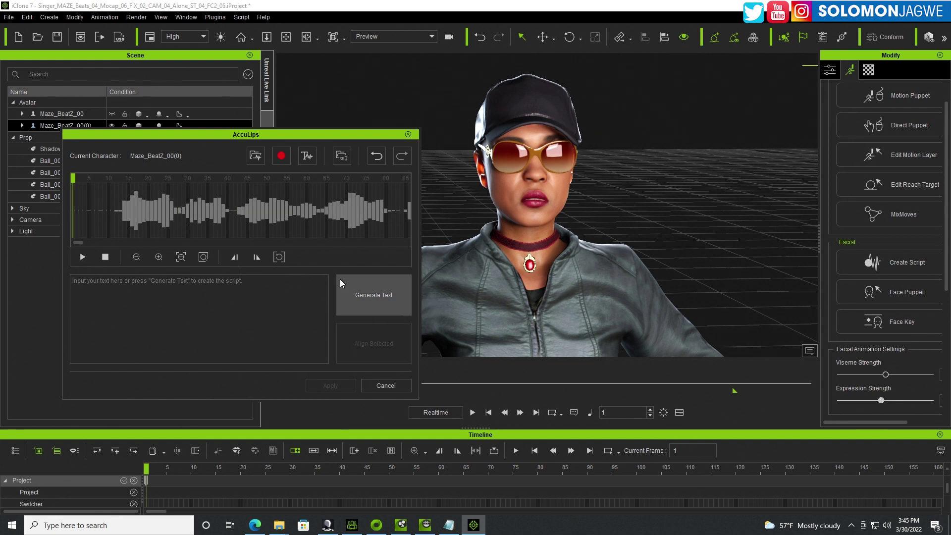
left_click(374, 295)
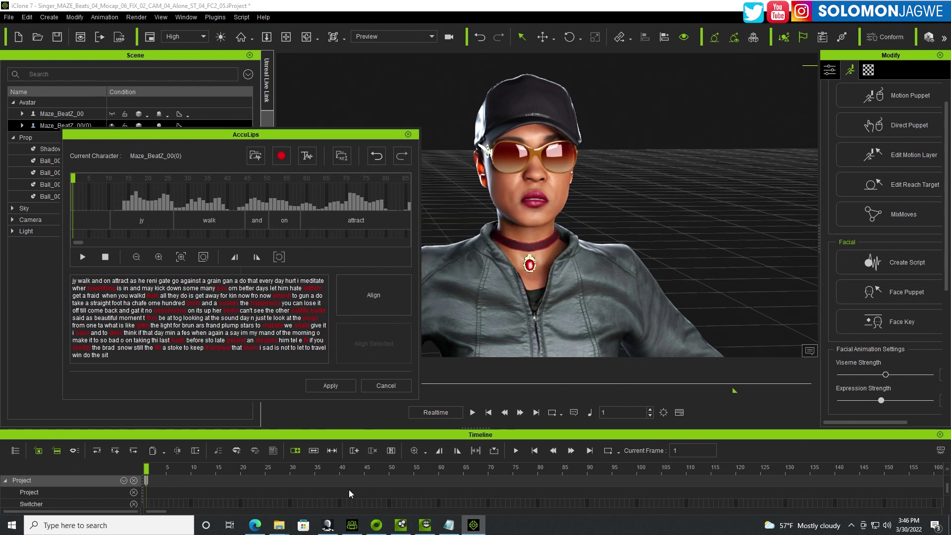
Switch to Script.txt in Notepad and copy the complete lyrics
left_click(451, 528)
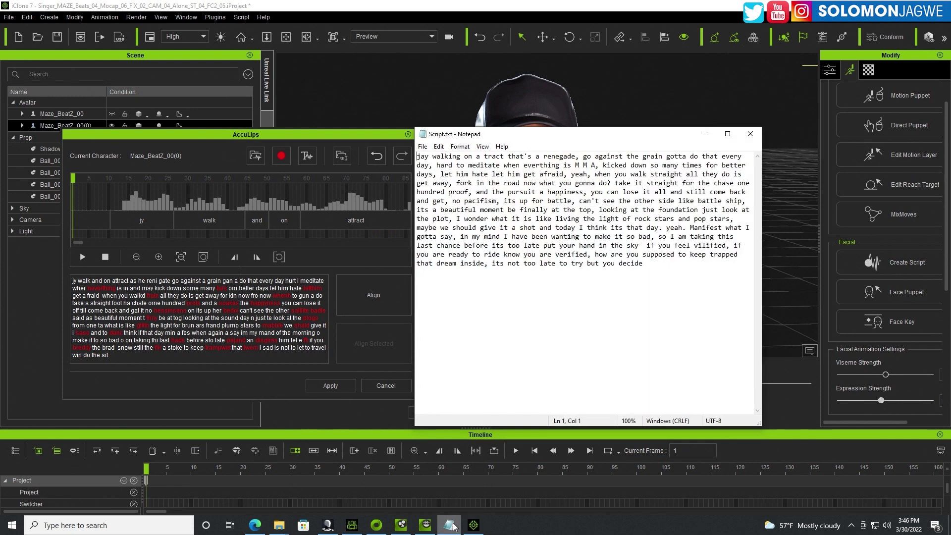
left_click_drag(643, 266, 417, 156)
right_click(465, 203)
left_click(350, 214)
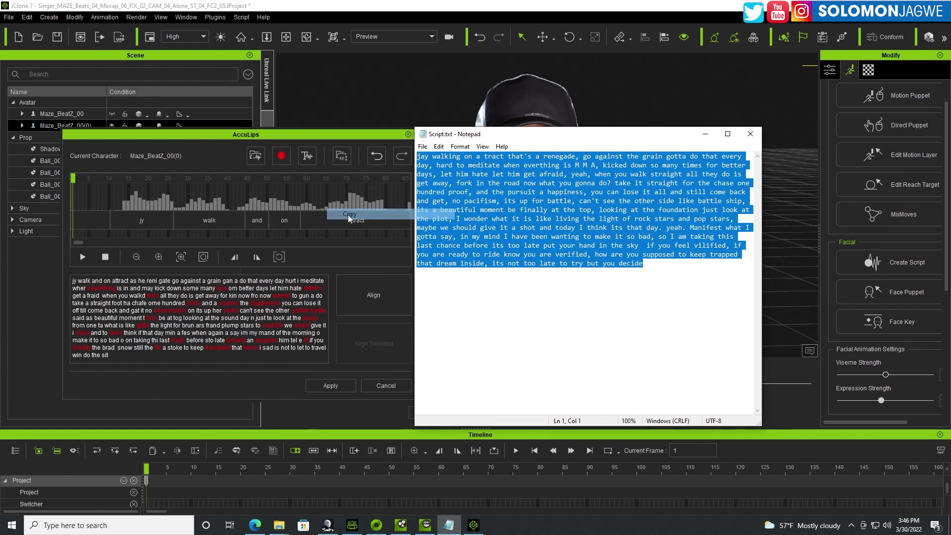
Replace all of the generated AccuLips text with the copied lyrics and align the words to the audio
left_click(119, 354)
left_click_drag(119, 355, 68, 270)
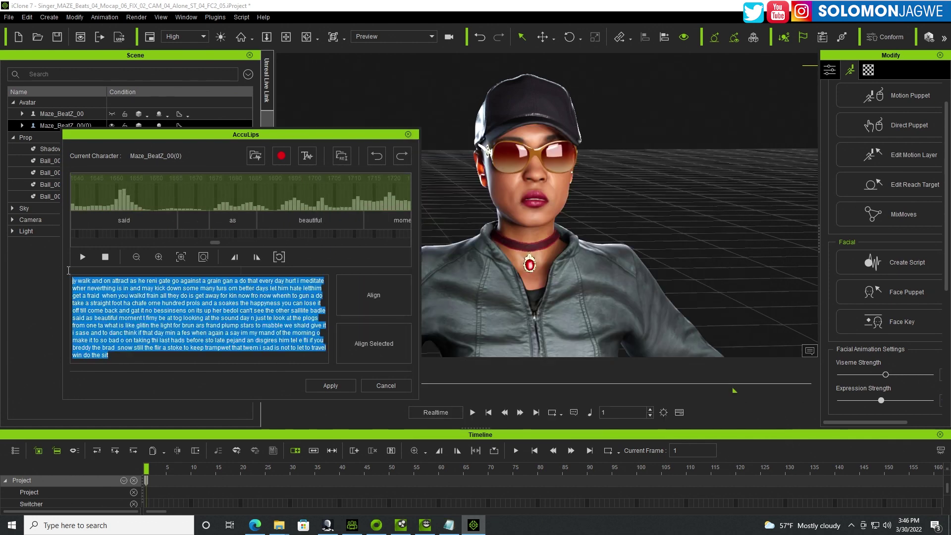
right_click(125, 301)
left_click(157, 333)
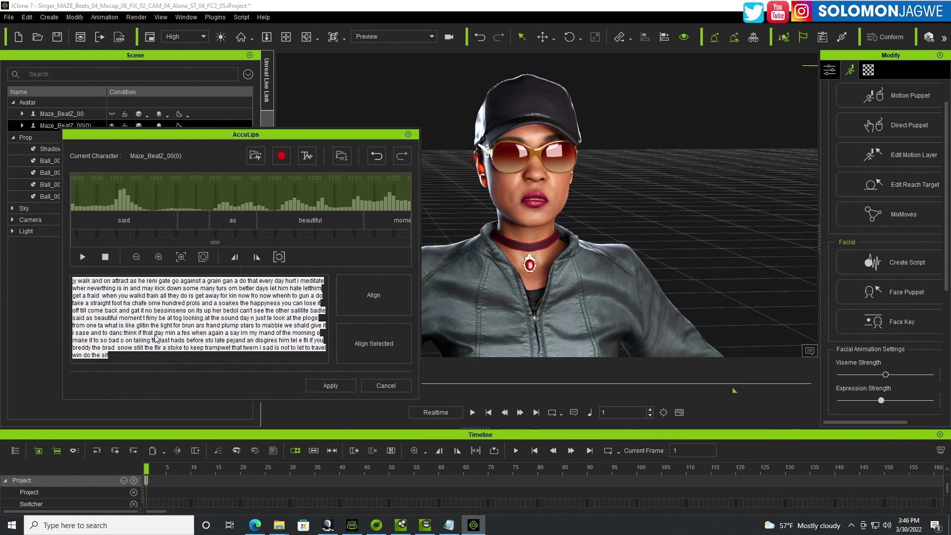
left_click(370, 299)
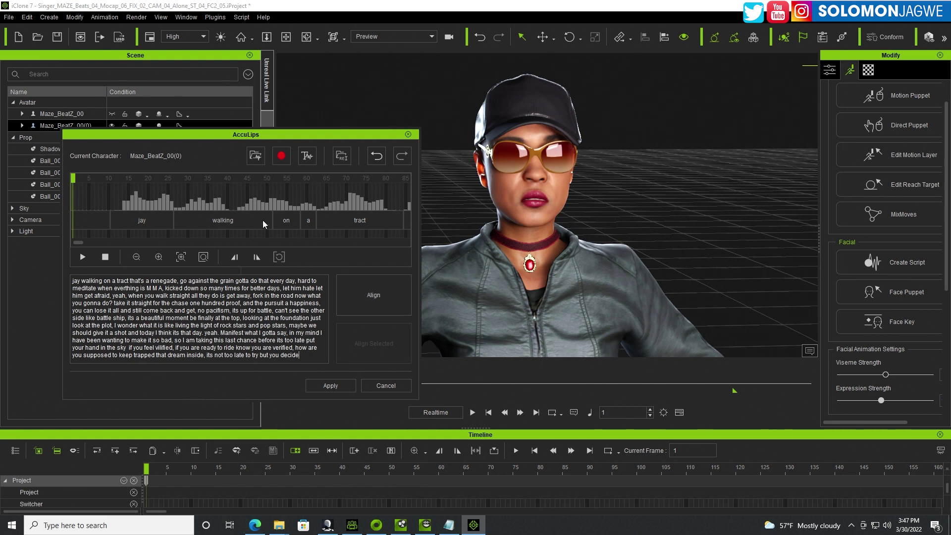
Preview the aligned lyrics against the vocal audio and apply the lip-sync to the avatar
left_click(83, 257)
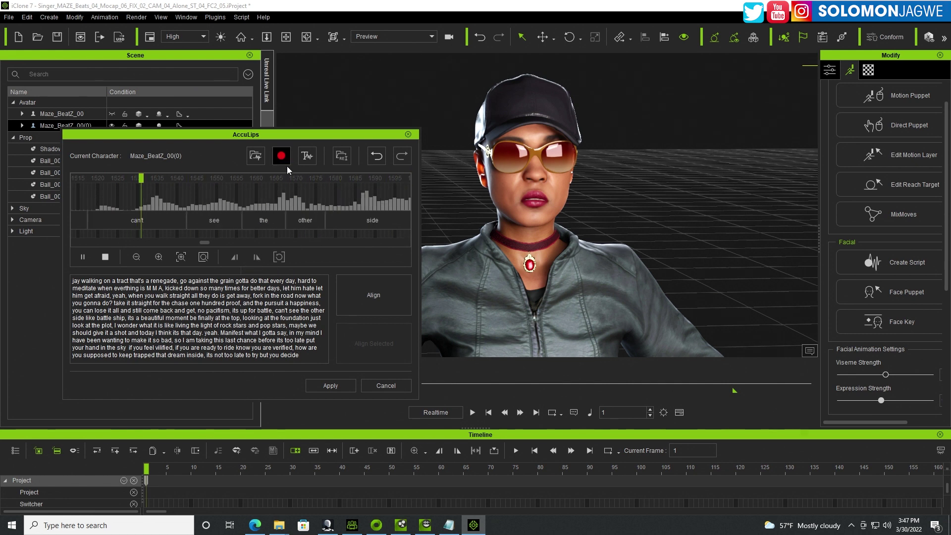
left_click(105, 257)
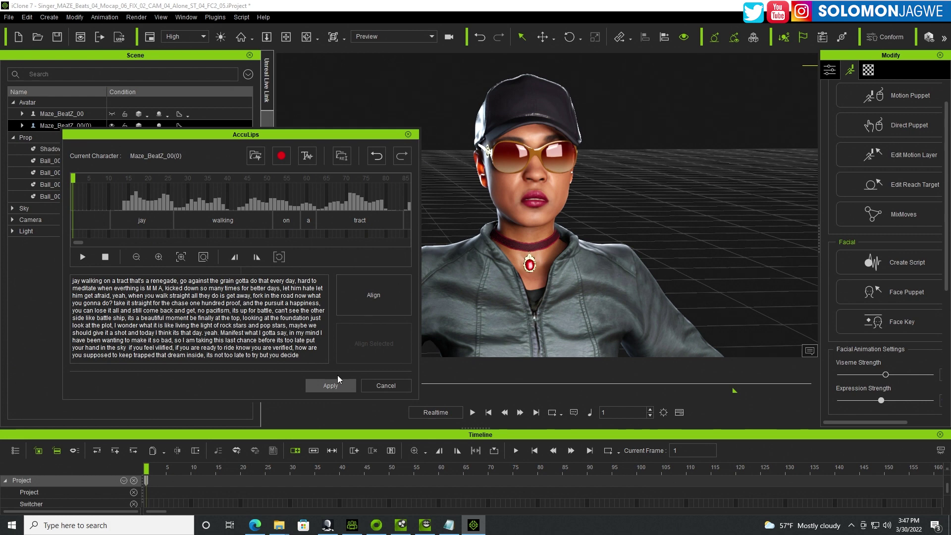
left_click_drag(367, 137, 370, 80)
left_click(357, 332)
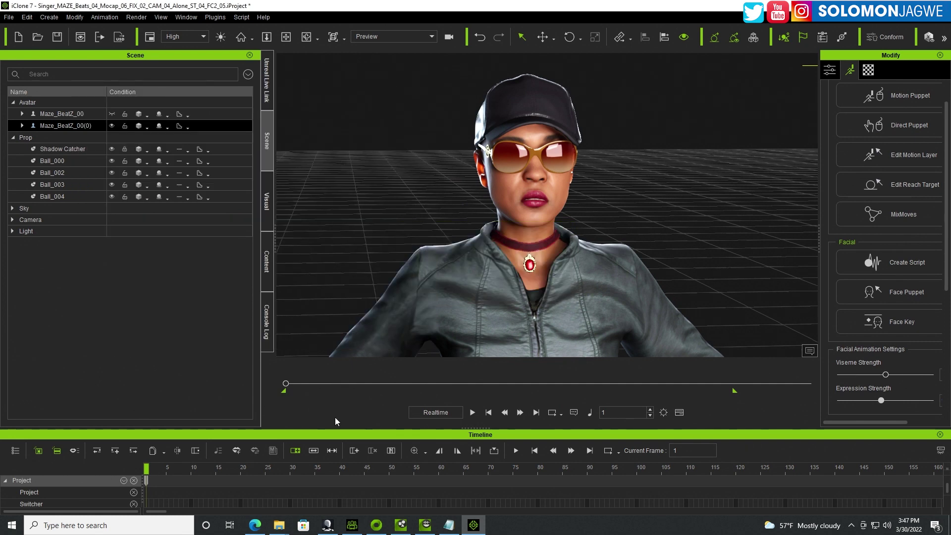
Enlarge the timeline, collapse the avatar's Viseme track and show its Expression track
left_click_drag(327, 427, 333, 265)
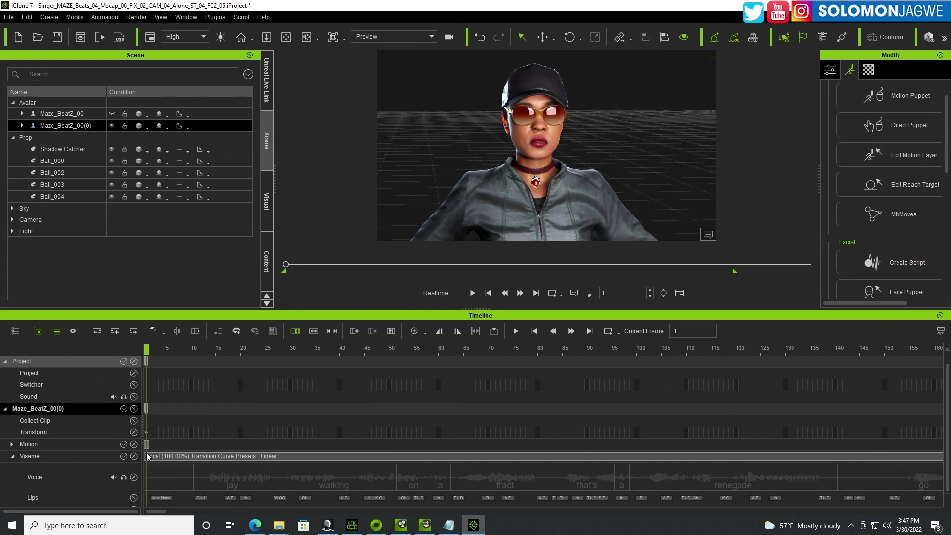
left_click(12, 457)
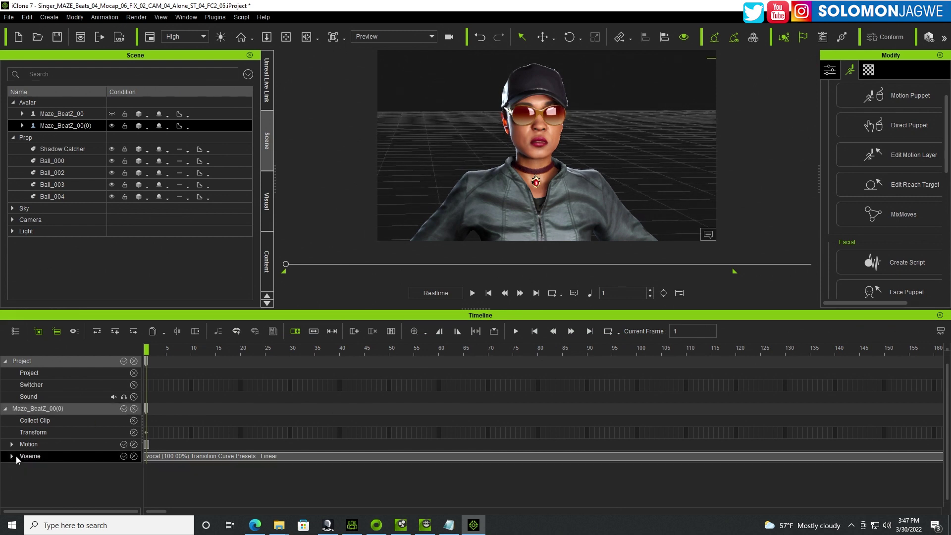
left_click(123, 408)
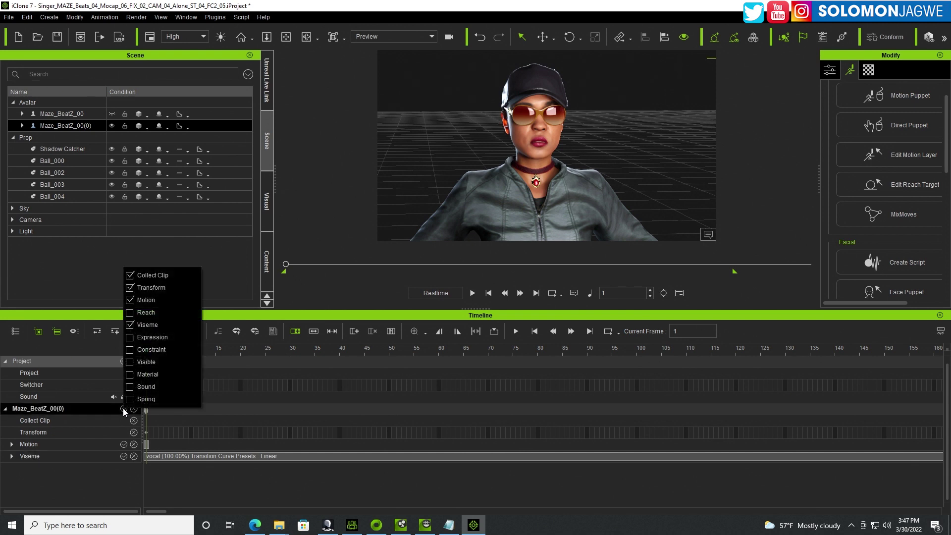
left_click(130, 337)
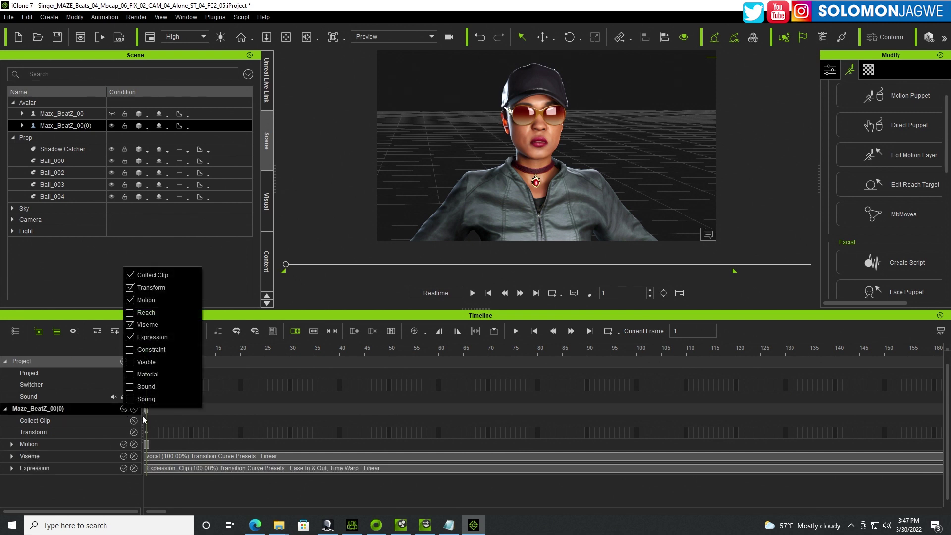
Show the avatar's Sound track in the timeline, scrub the early frames, and select its Expression and Viseme clips in turn
left_click(130, 387)
left_click(102, 495)
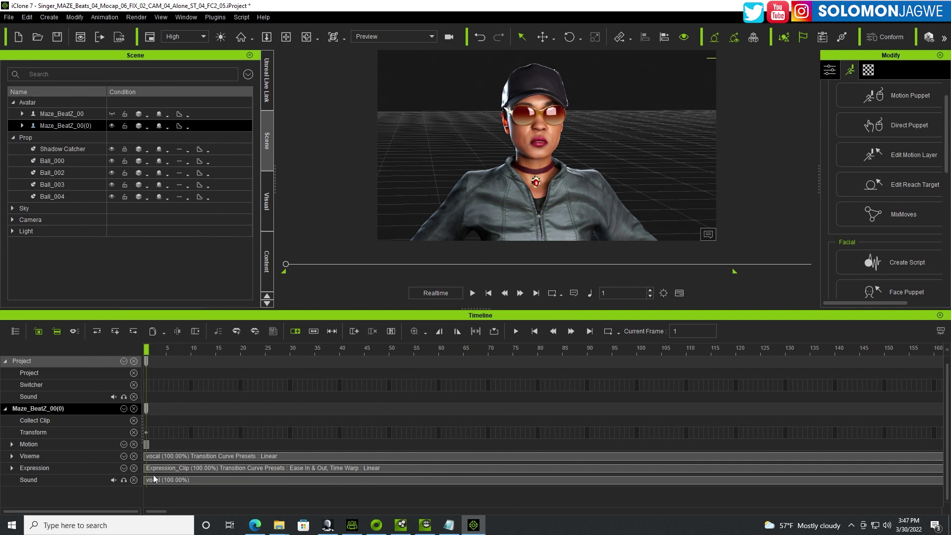
left_click_drag(151, 350, 441, 369)
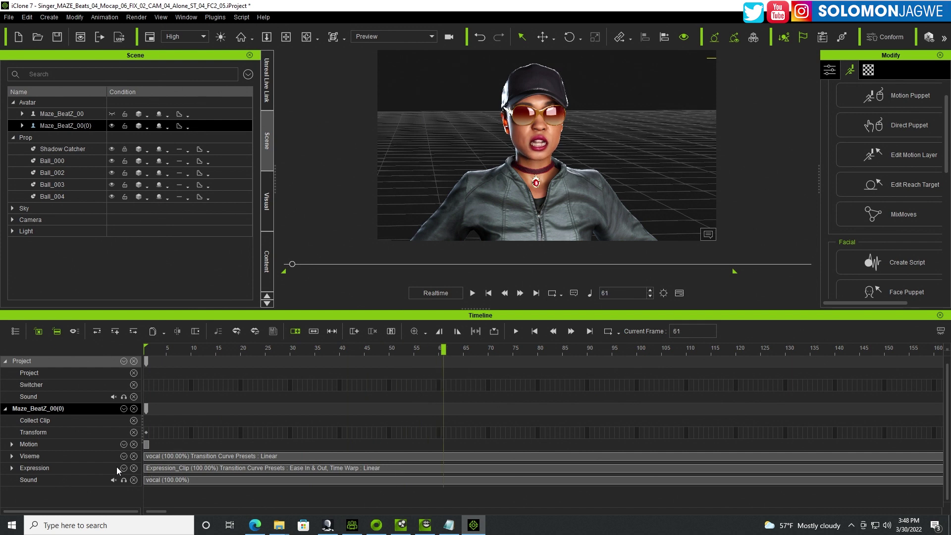
left_click(167, 469)
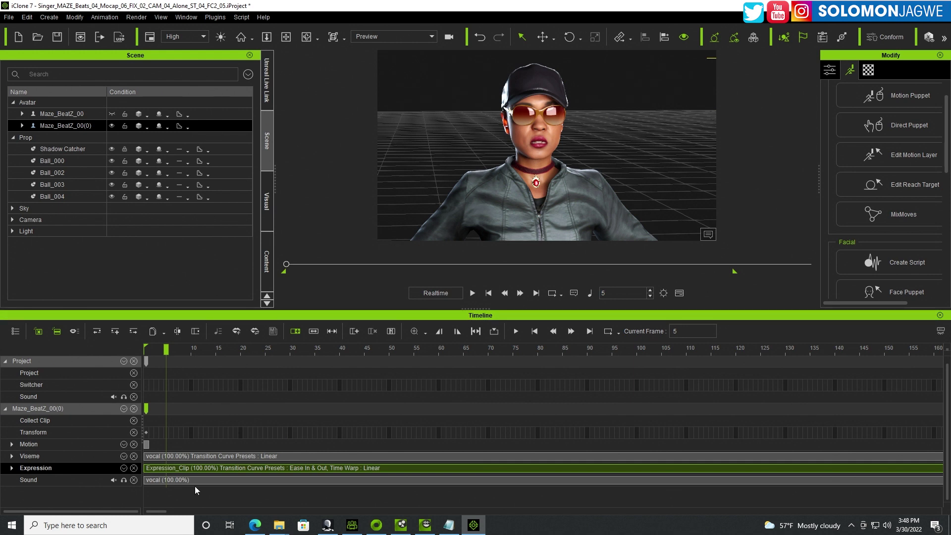
left_click(230, 456)
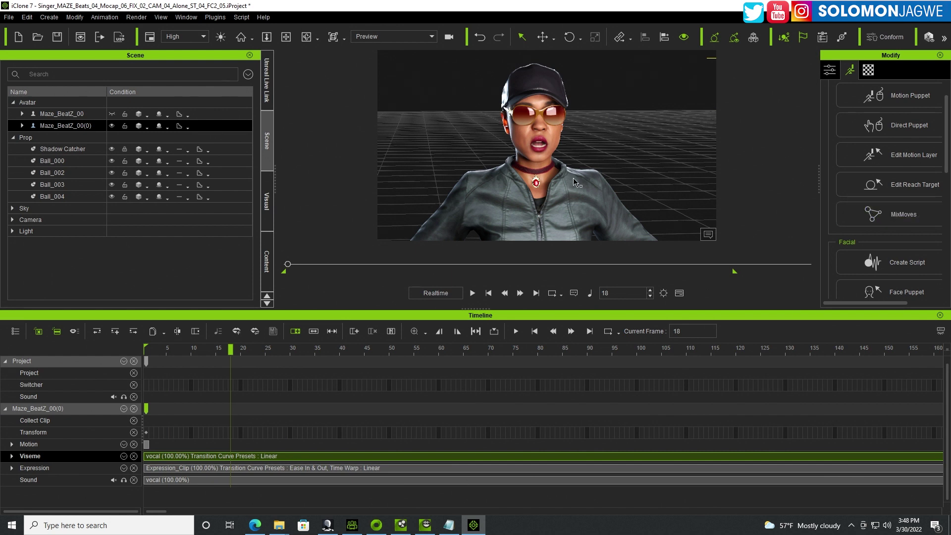
Play the avatar's combined lip-sync and expression animation from the first frame and stop playback
left_click(488, 293)
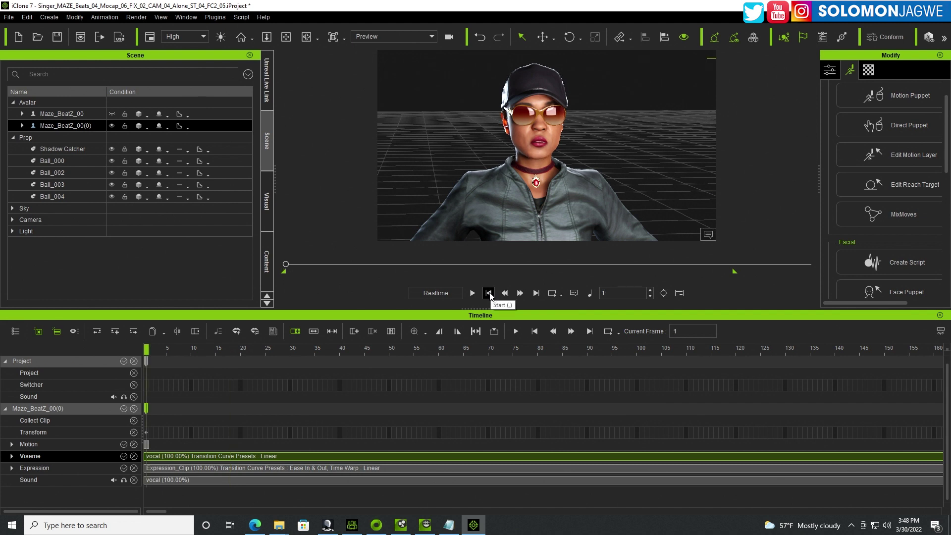
left_click(473, 292)
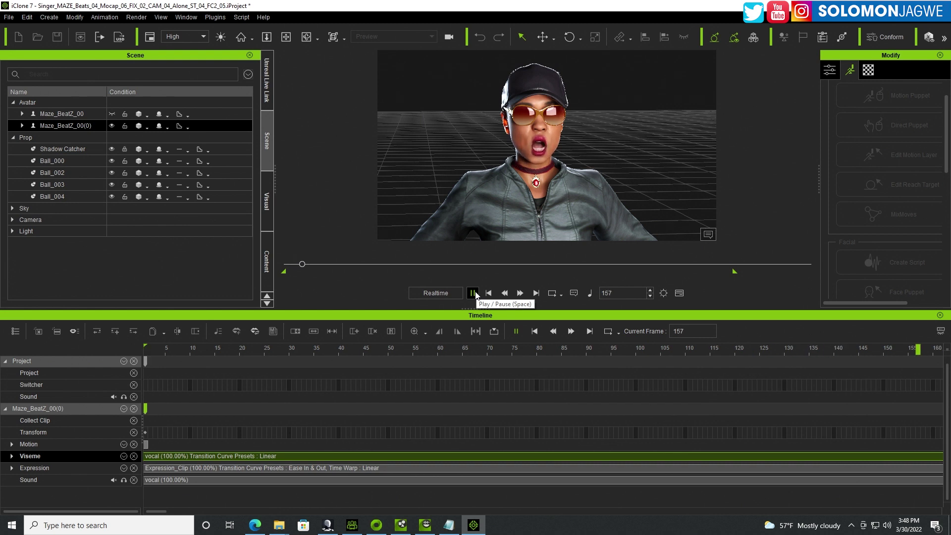
left_click(473, 293)
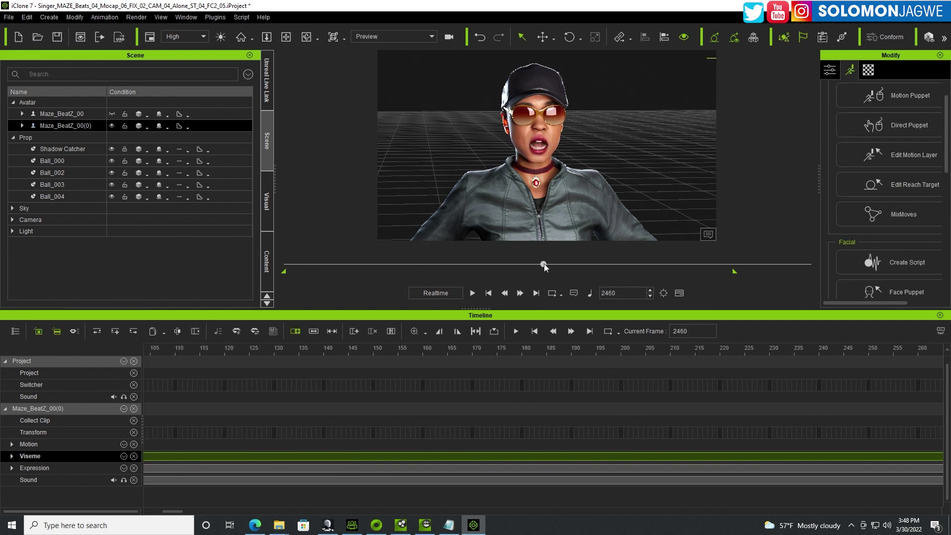
Examine the avatar's mouth movement in close-up by scrubbing the middle of the animation
left_click(545, 264)
scroll(550, 164, "up", 3)
scroll(550, 164, "up", 3)
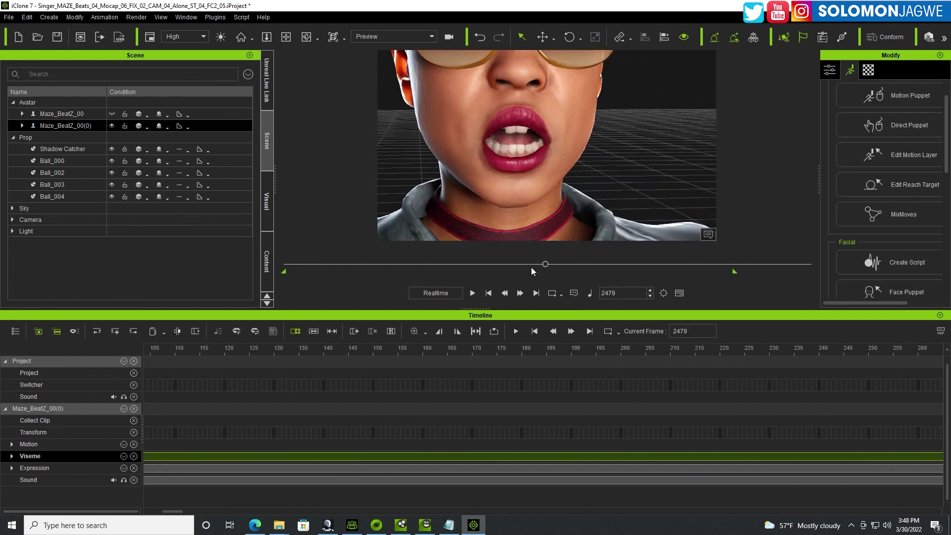
left_click_drag(546, 265, 428, 269)
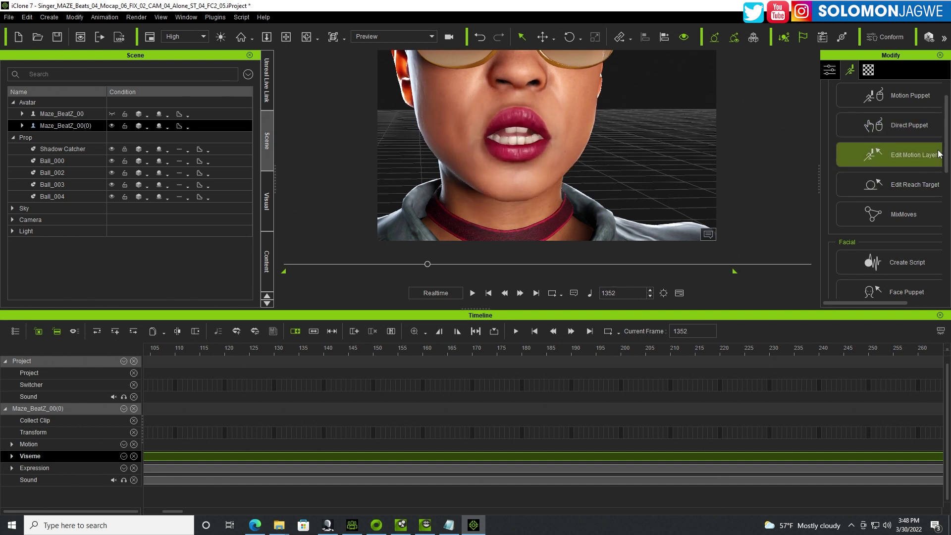
Lower the avatar's Viseme Strength and Expression Strength to their minimum, scrubbing after each change to compare the mouth movement
left_click_drag(946, 158, 947, 226)
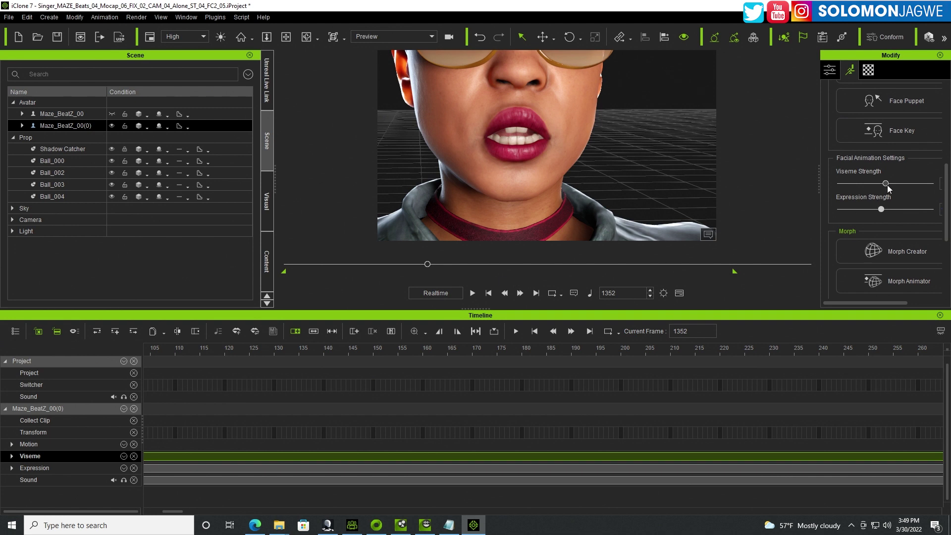
left_click_drag(885, 184, 838, 184)
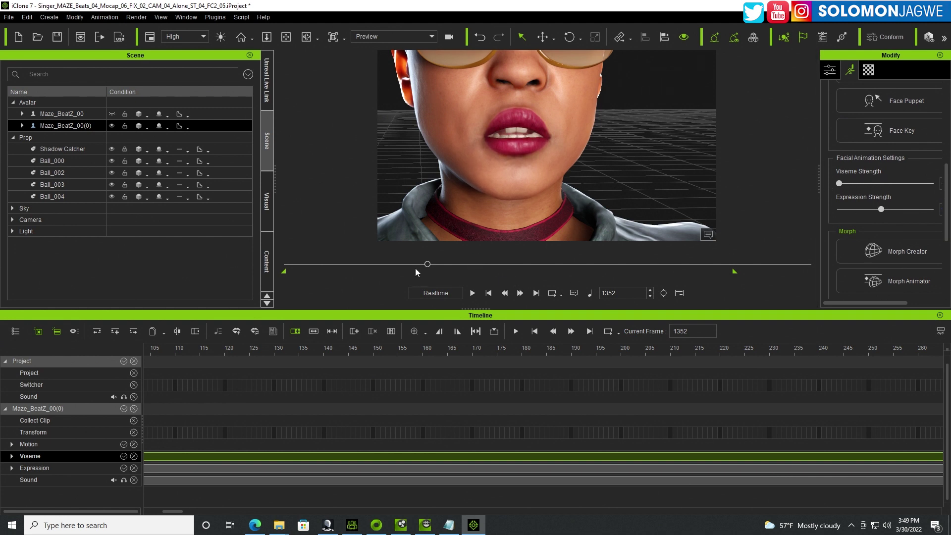
left_click_drag(418, 267, 521, 267)
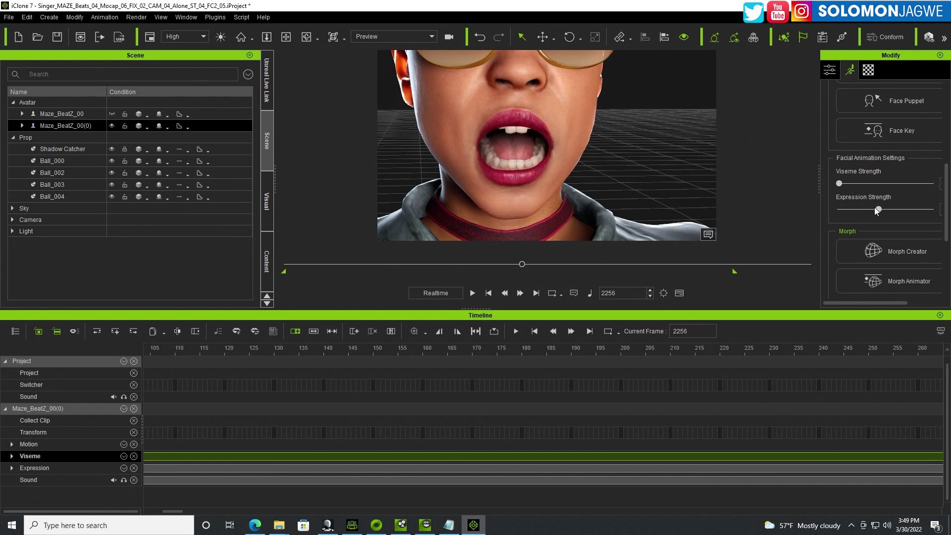
left_click_drag(876, 208, 817, 208)
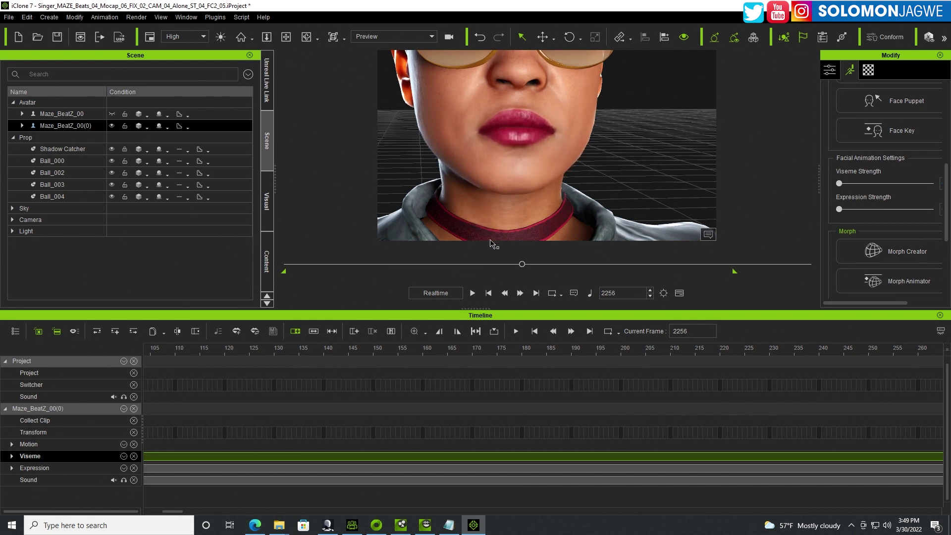
left_click_drag(495, 265, 441, 268)
Partly raise the Viseme Strength and Expression Strength, and check the blended facial animation by playing and scrubbing it
mouse_move(846, 182)
left_mouse_down()
mouse_move(862, 183)
mouse_move(868, 209)
mouse_move(877, 209)
mouse_move(858, 183)
left_mouse_up()
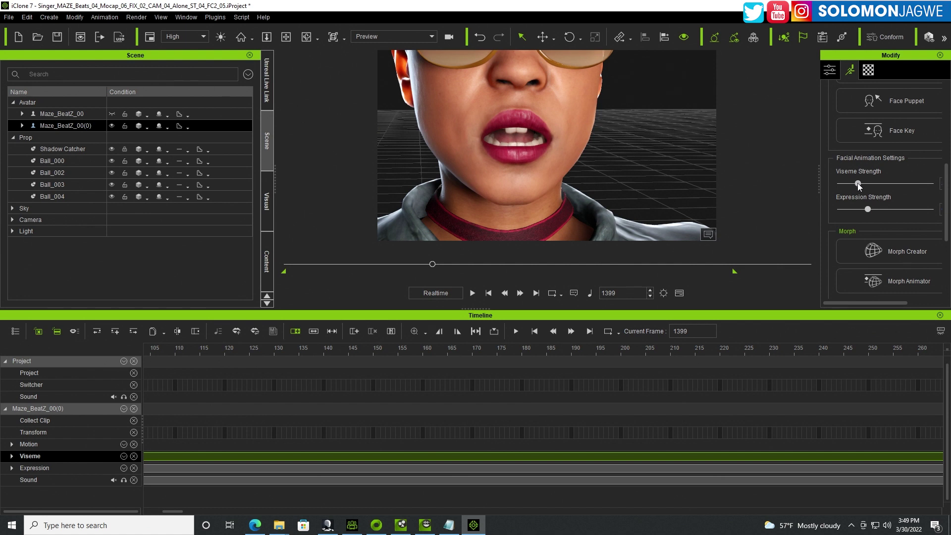
left_click(472, 293)
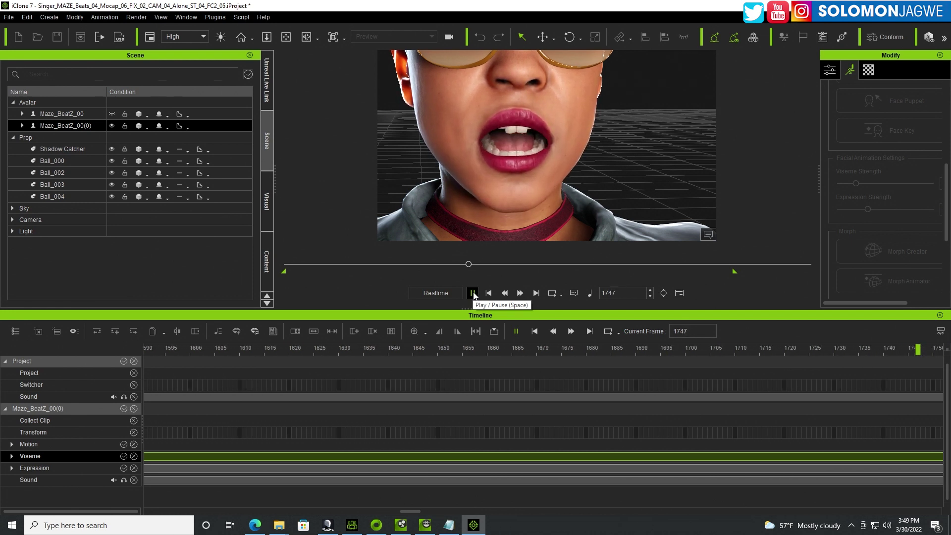
left_click(472, 293)
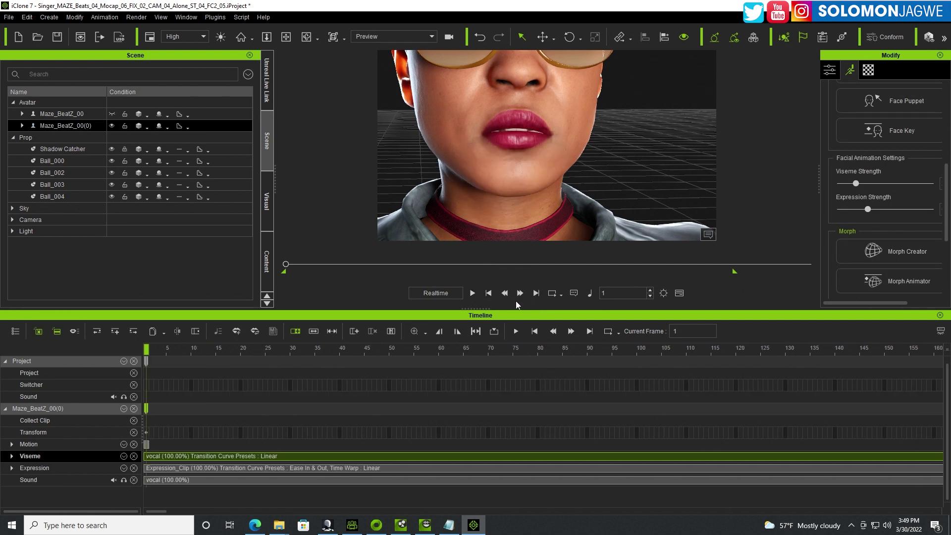
left_click_drag(335, 268, 386, 267)
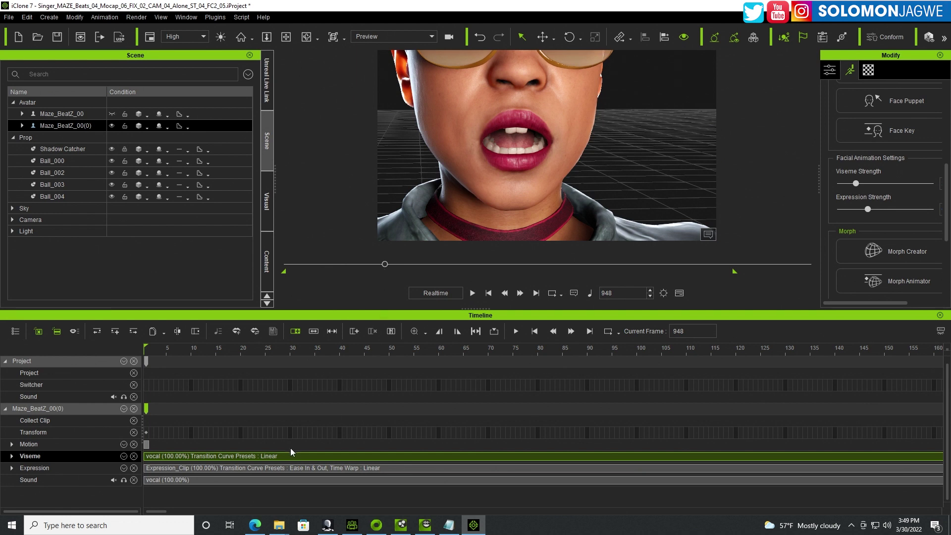
Expand the Viseme track and set the Expressiveness of the K_G_H_NG lip key at frame 48 to 67, closing the Lips Editor
left_click(124, 457)
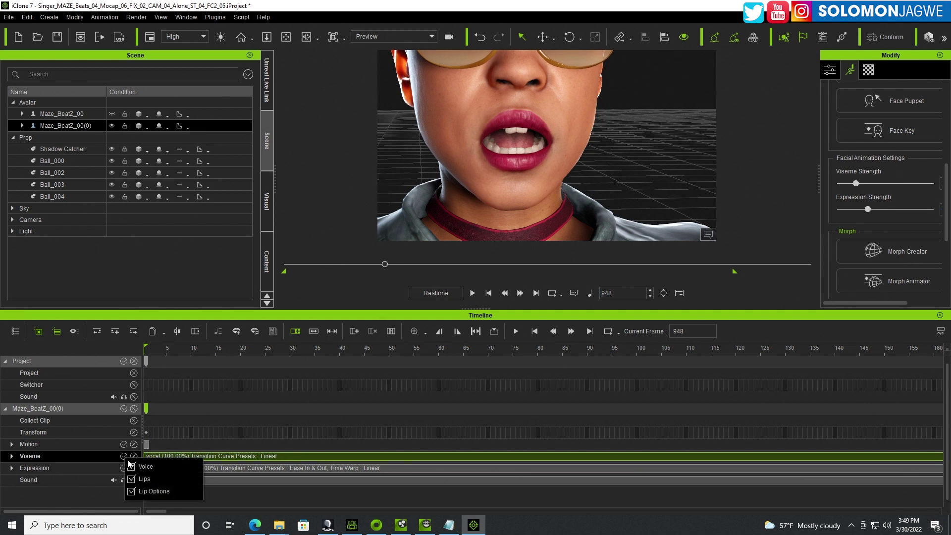
left_click(12, 456)
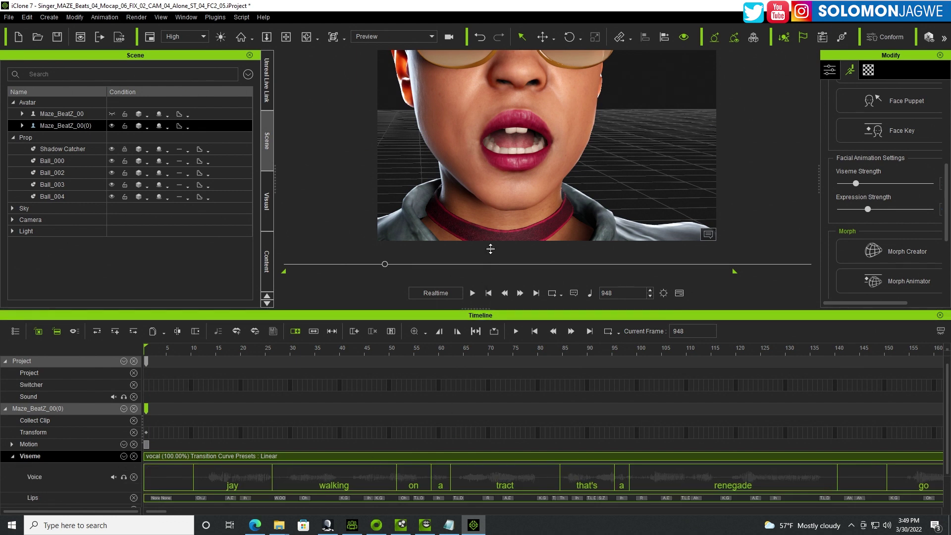
left_click(379, 498)
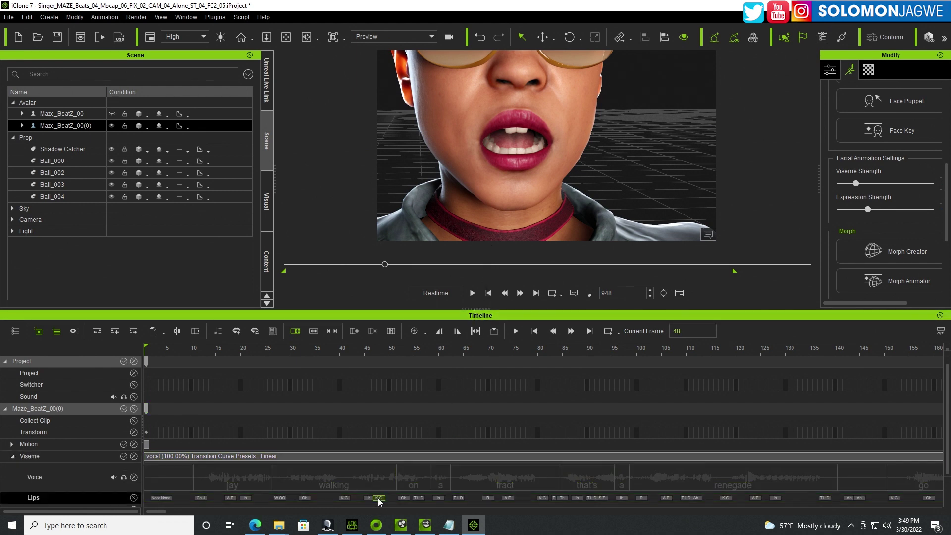
double_click(378, 498)
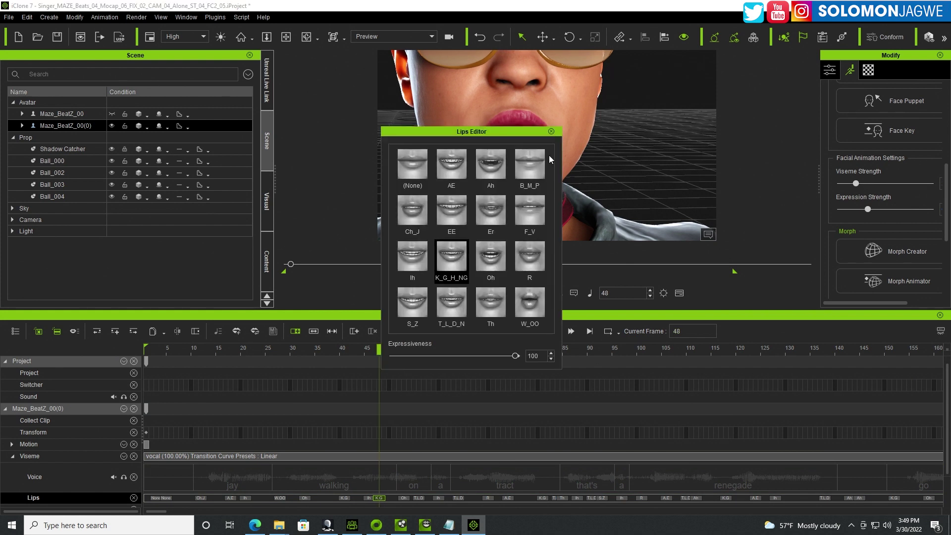
left_click_drag(506, 132, 716, 115)
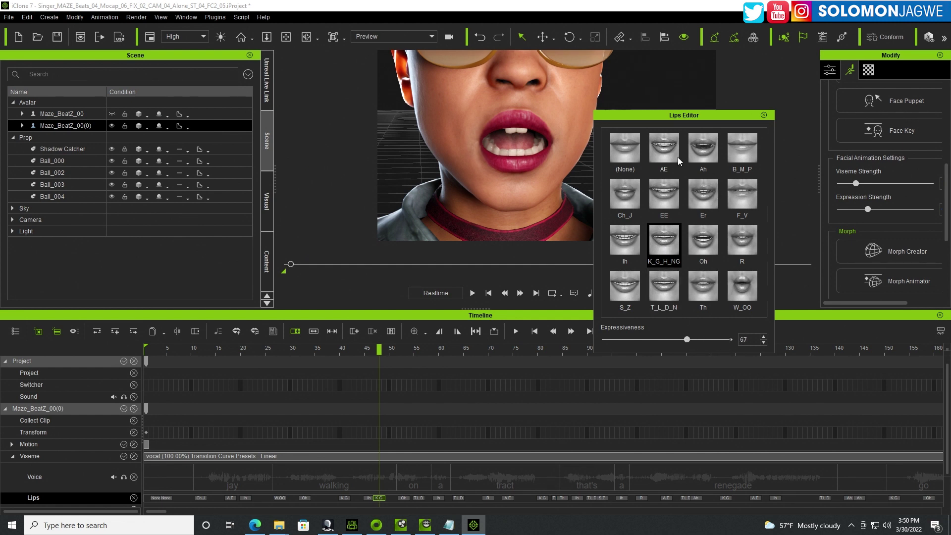
key("Right")
key("Right")
key("Right")
key("Right")
key("Right")
key("Right")
key("Right")
key("Right")
key("Right")
left_click(763, 115)
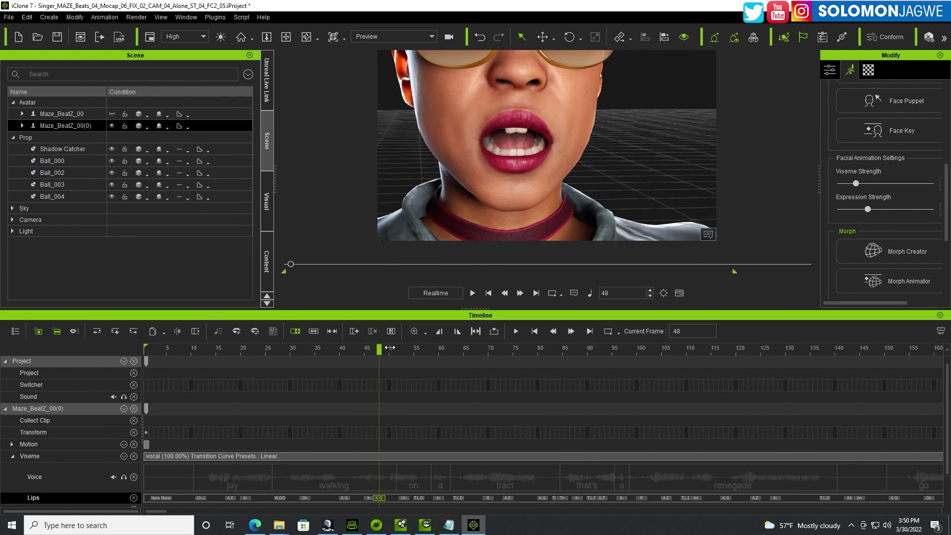
Move to frame 106, hide the Maze_BeatZ_00(0) avatar and show Maze_BeatZ_00 instead
left_click_drag(390, 348, 663, 375)
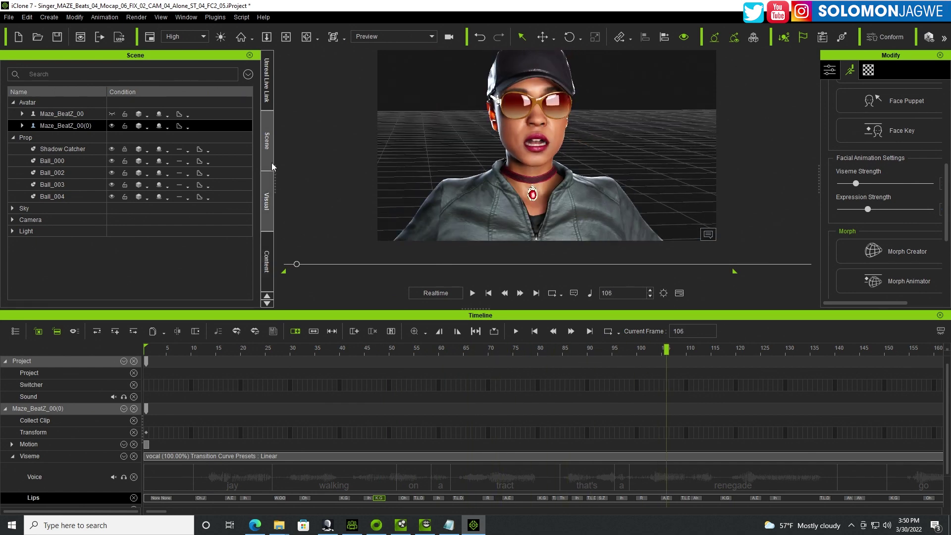
left_click(266, 200)
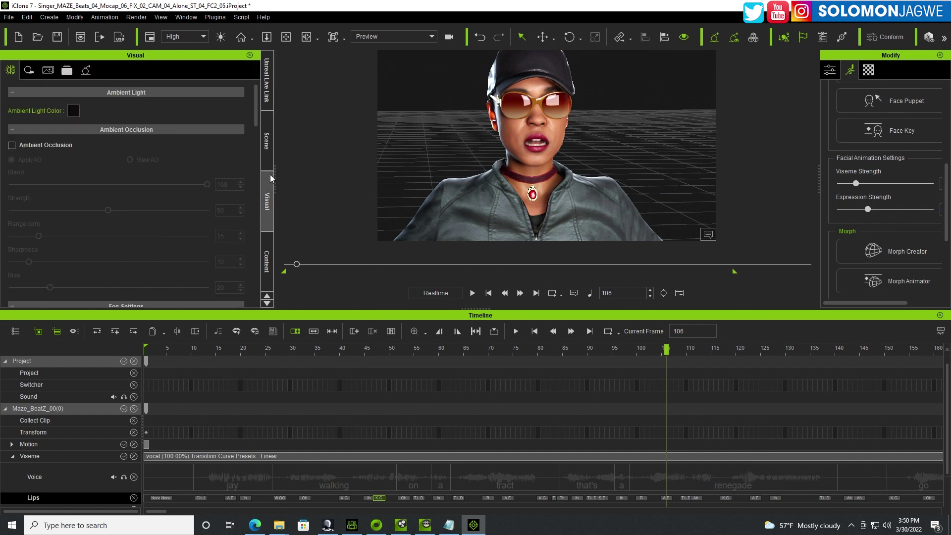
left_click(271, 159)
left_click(97, 146)
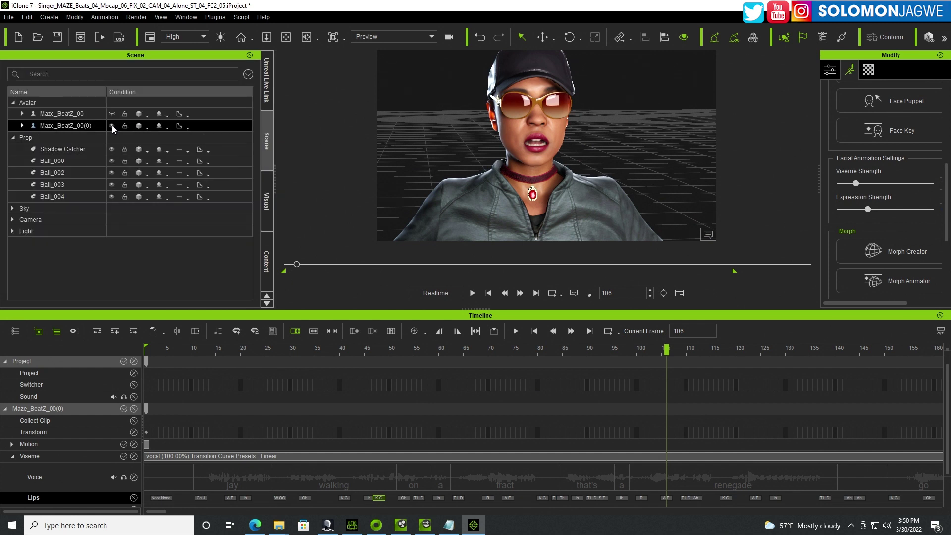
left_click(112, 125)
left_click(112, 115)
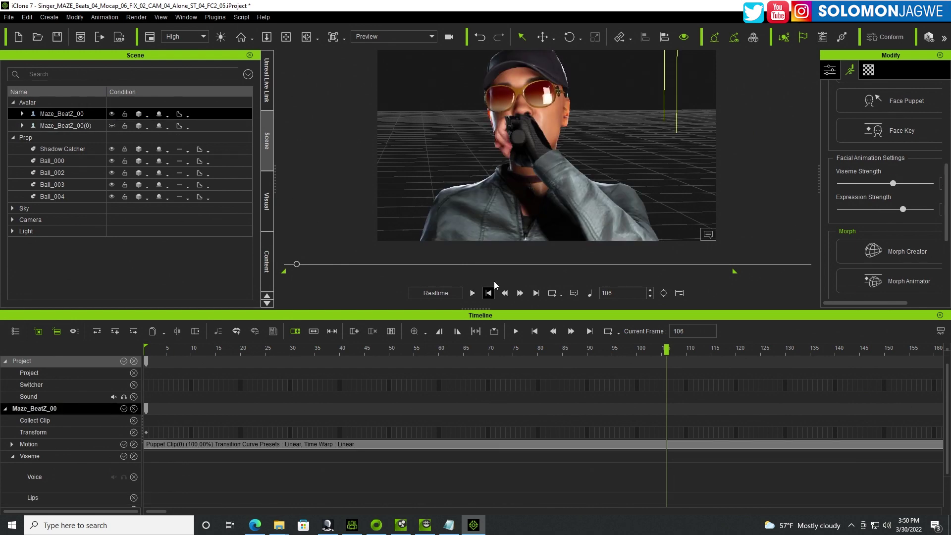
Enlarge the viewport around Maze_BeatZ_00 and play its body motion from the first frame to examine the performance
scroll(493, 157, "down", 5)
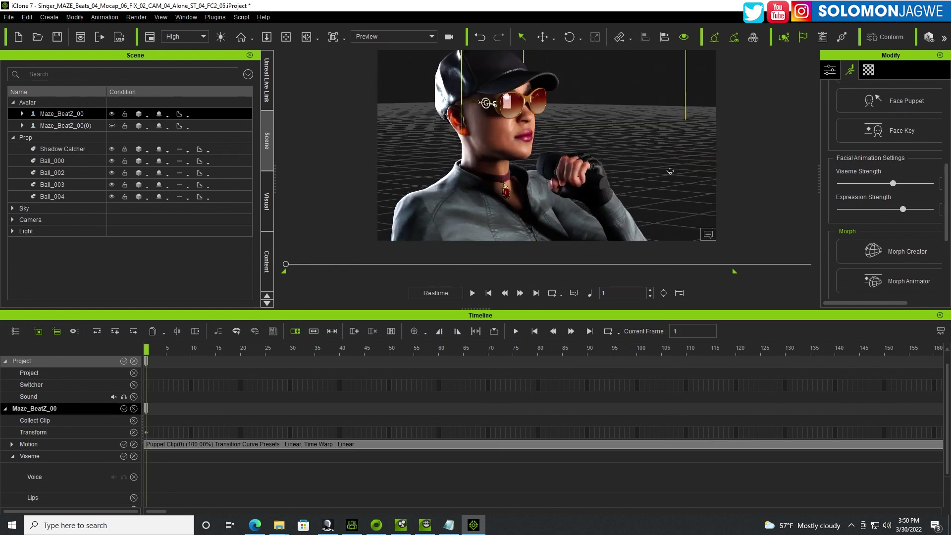
right_click_drag(490, 184, 563, 289)
left_click_drag(546, 311, 546, 404)
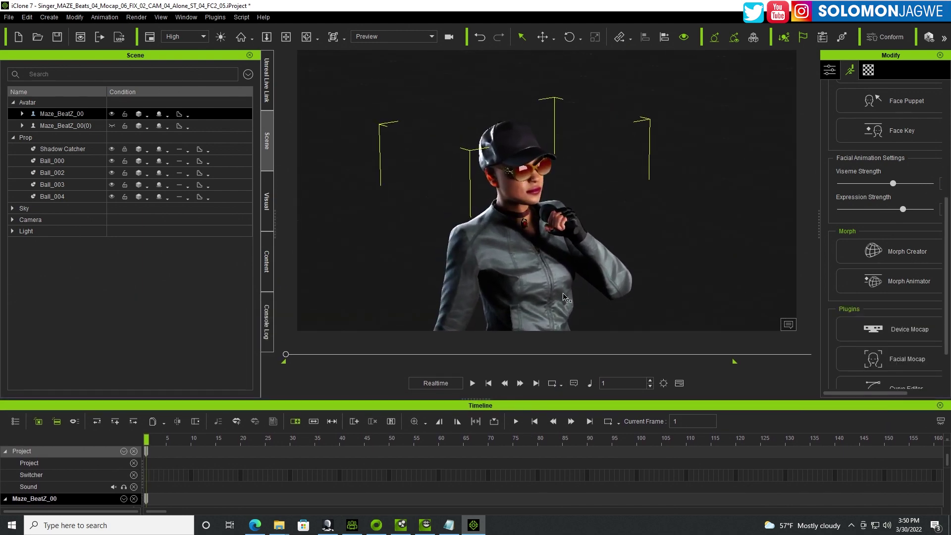
left_click(472, 383)
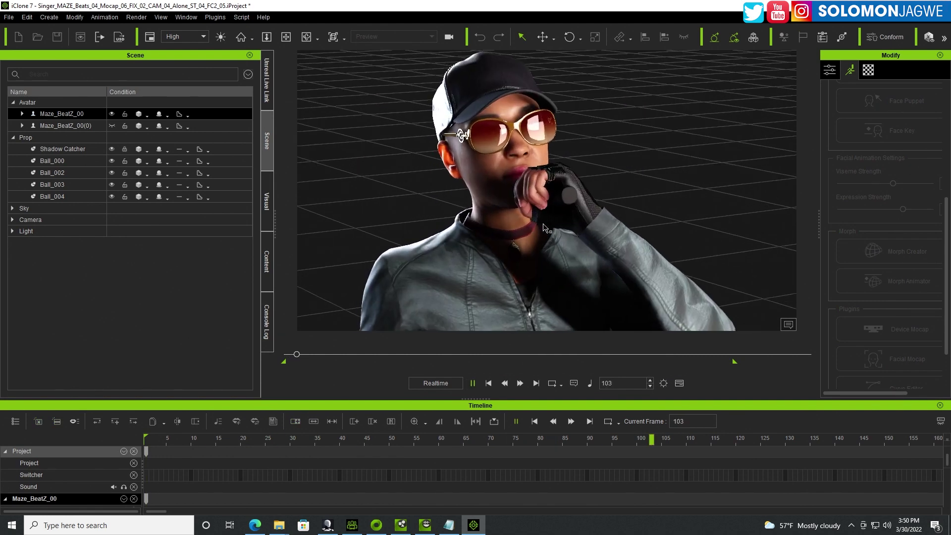
left_click(474, 383)
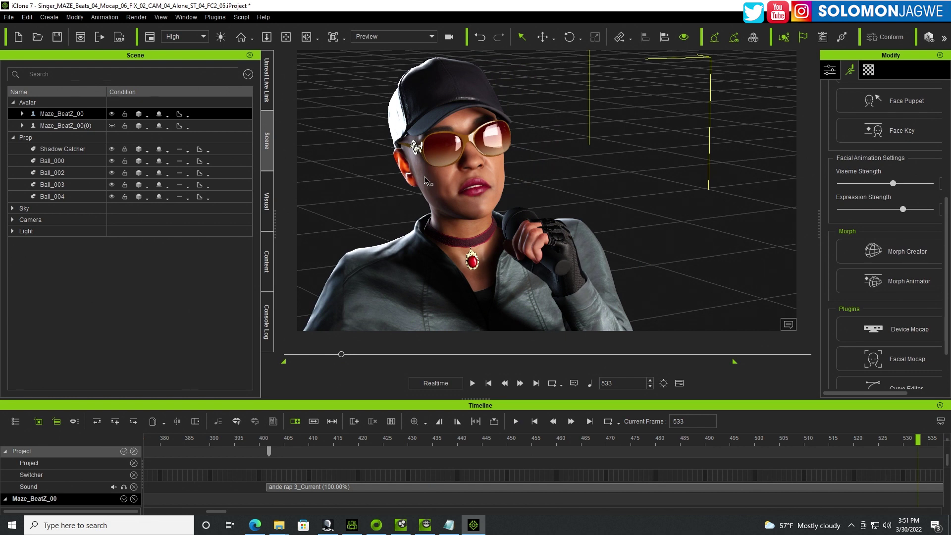
Show Maze_BeatZ_00(0) again, hide Maze_BeatZ_00 and return to the first frame
left_click(111, 126)
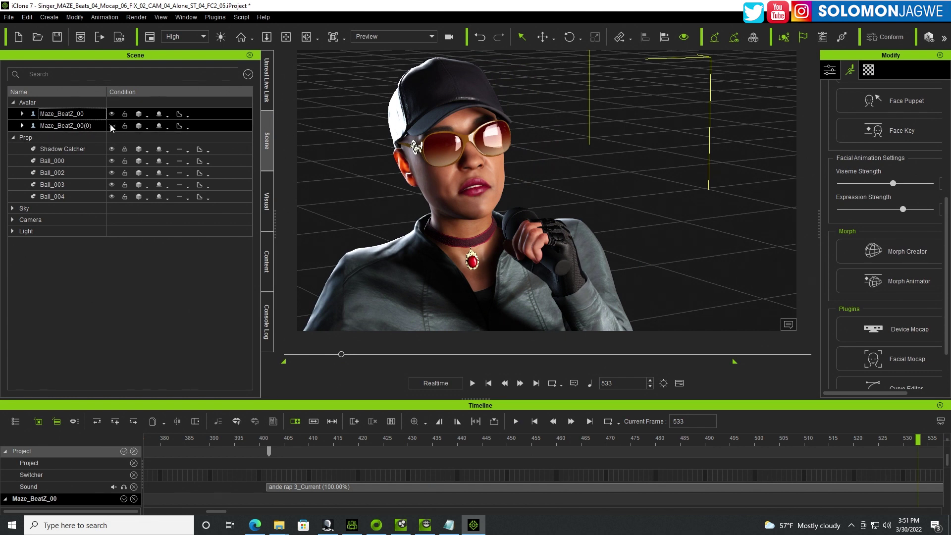
left_click(111, 114)
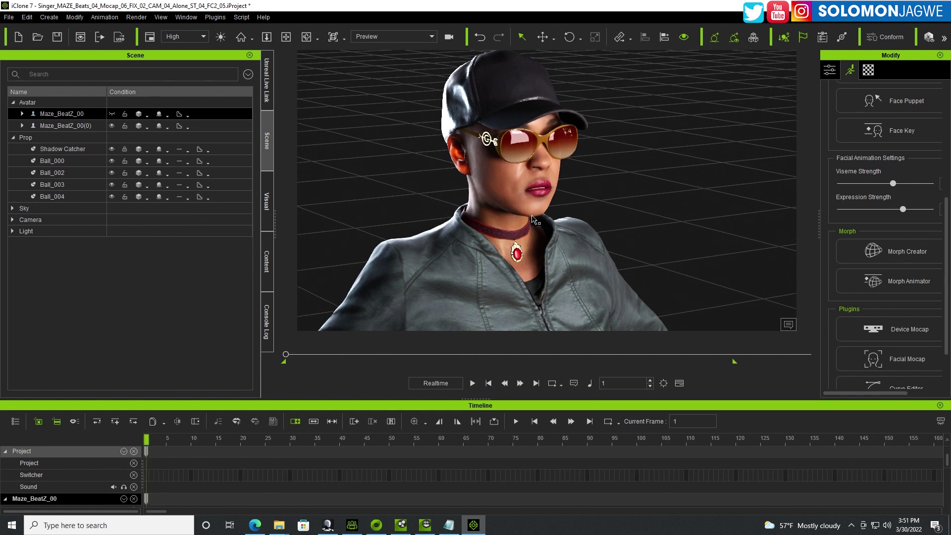
key("Home")
Switch to the Maze Beats take in the motion capture editor and return to iClone
left_click(328, 524)
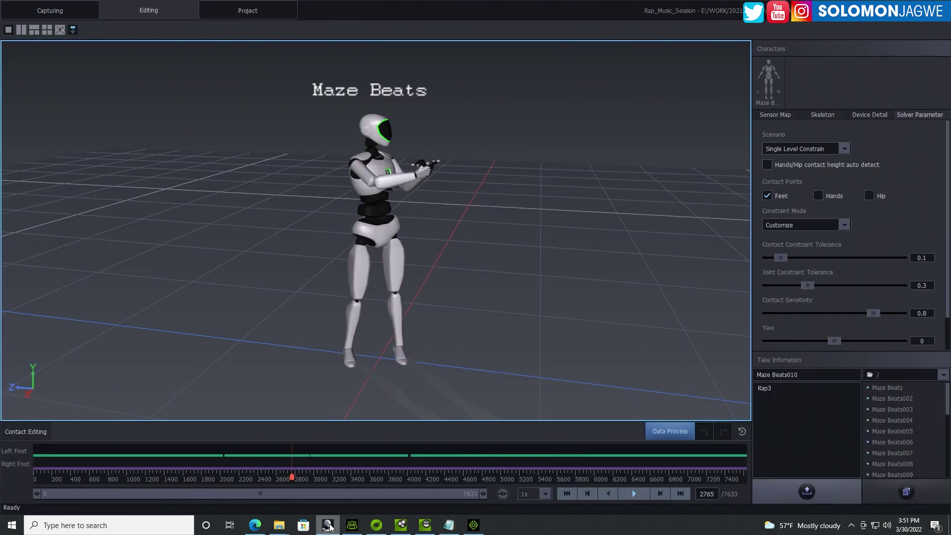
left_click(328, 525)
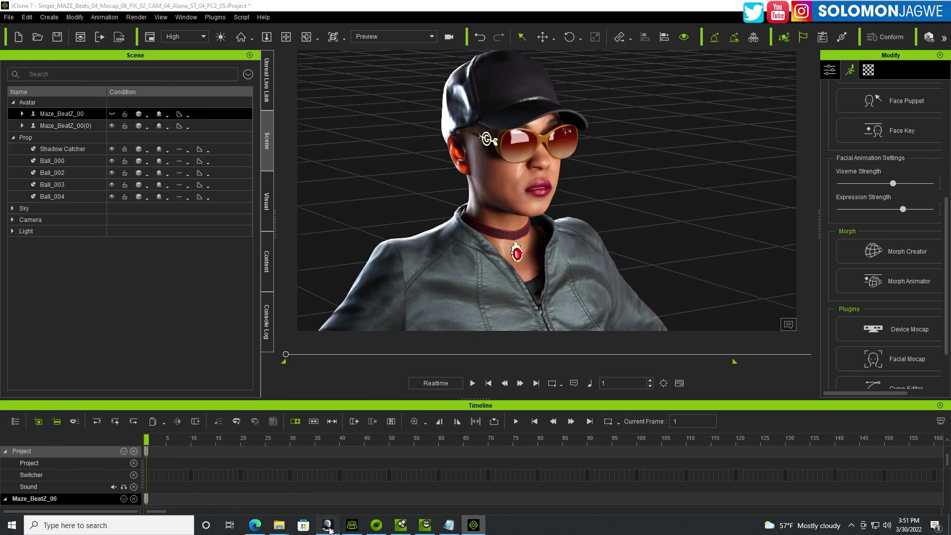
left_click(328, 525)
left_click(10, 471)
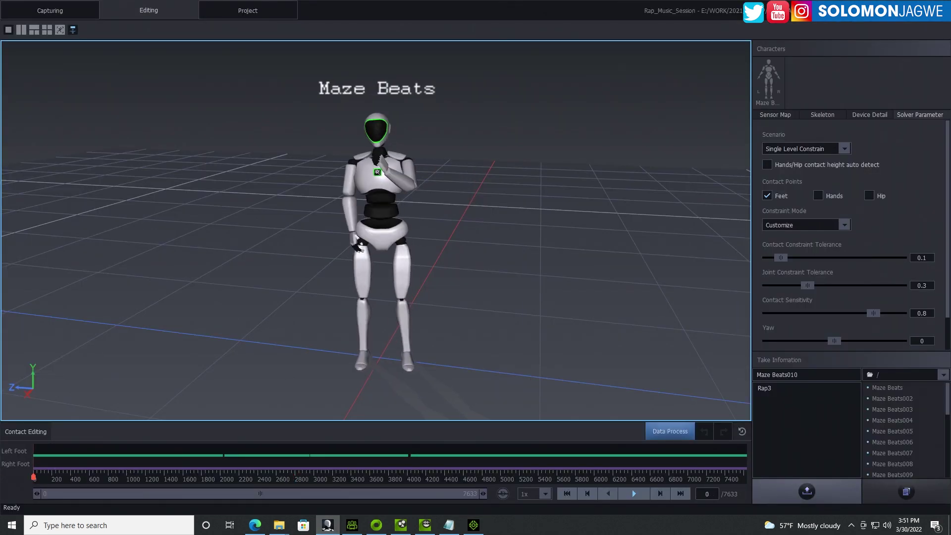
key("alt+Tab")
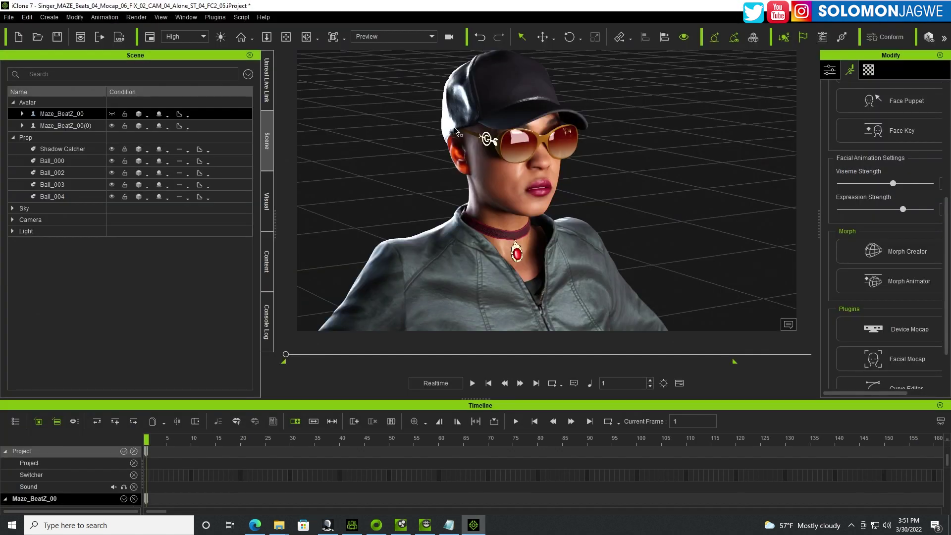
left_click(510, 198)
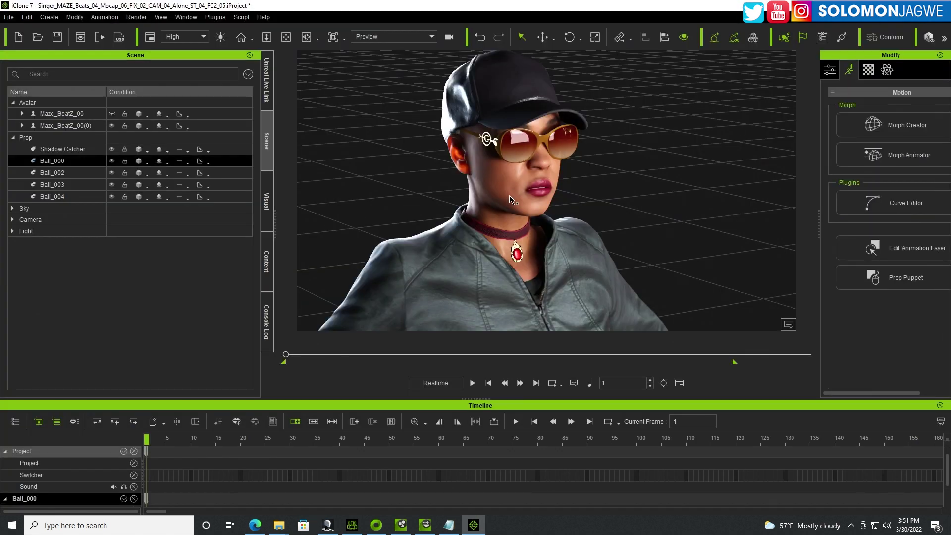
Open the Motion LIVE plugin and try to connect the Perception Neuron body gear
left_click(214, 18)
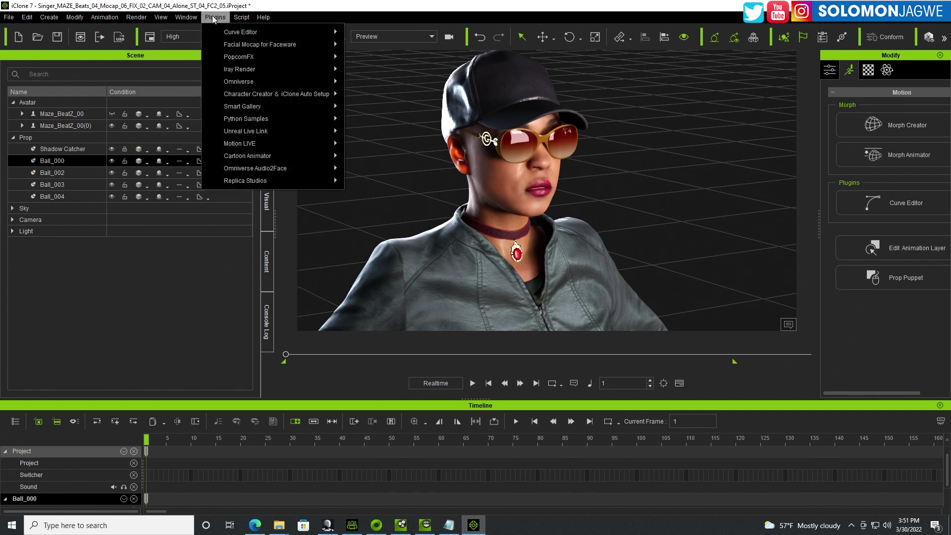
mouse_move(266, 145)
left_click(383, 147)
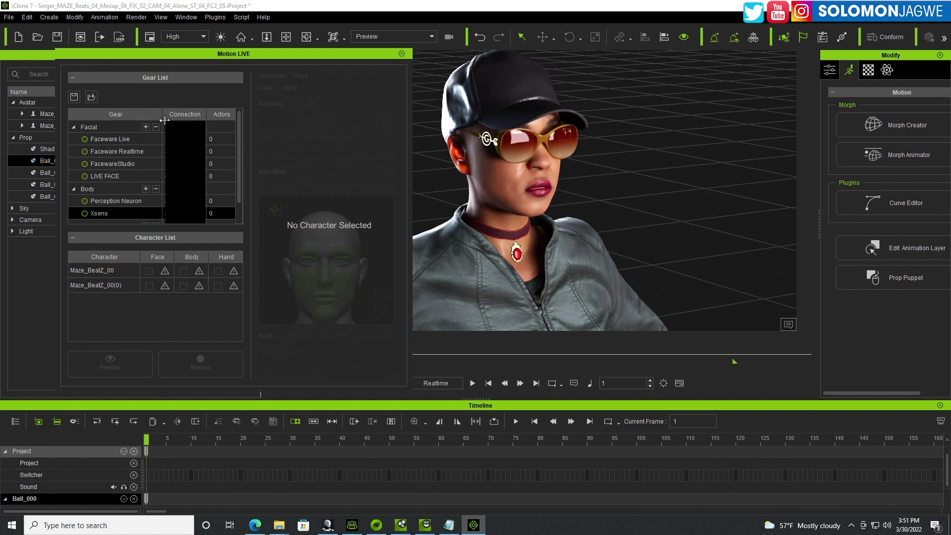
left_click(86, 201)
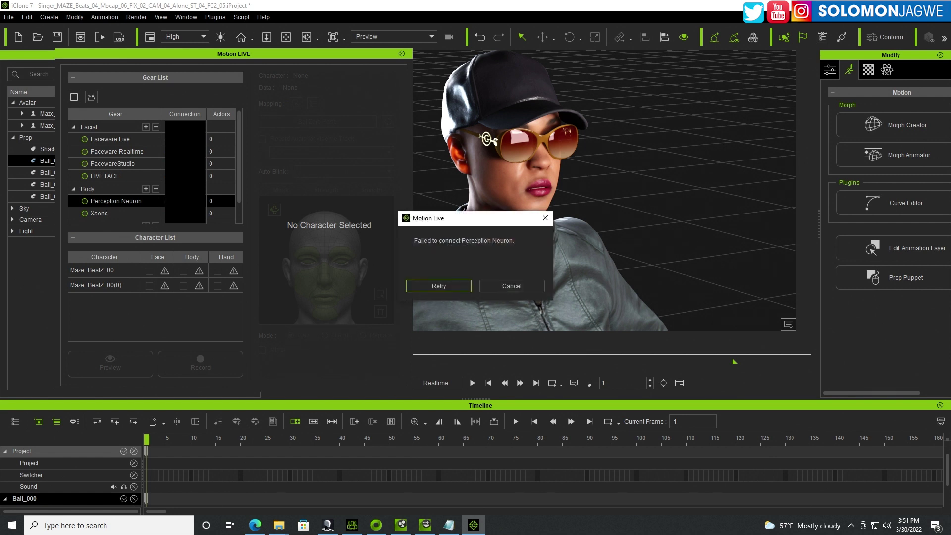
left_click(522, 290)
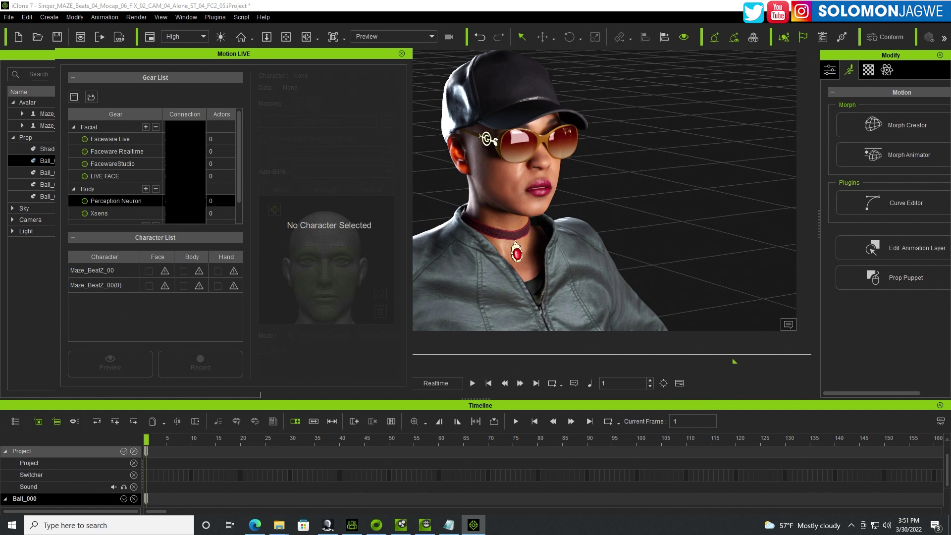
Switch to the motion capture editor and set the BVH - Edit broadcasting protocol to TCP
left_click(327, 525)
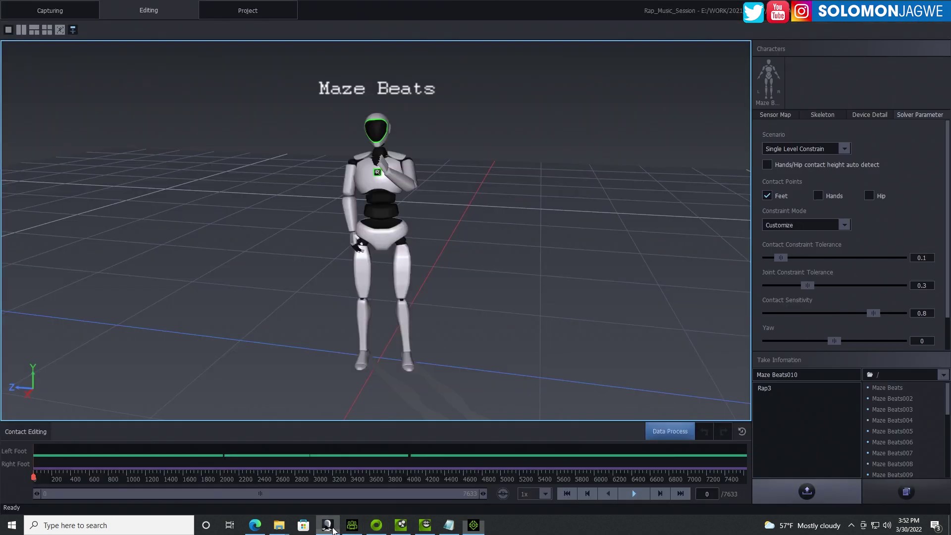
left_click(893, 11)
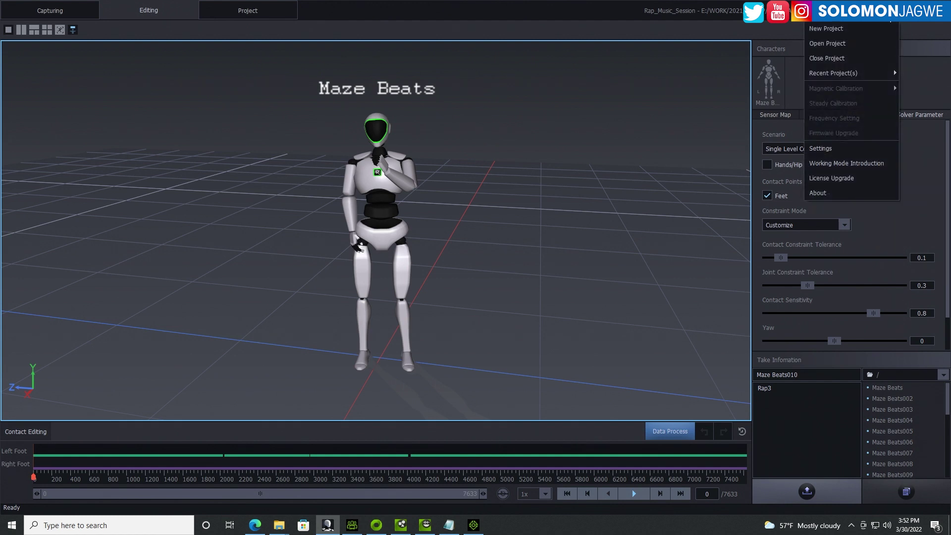
left_click(824, 149)
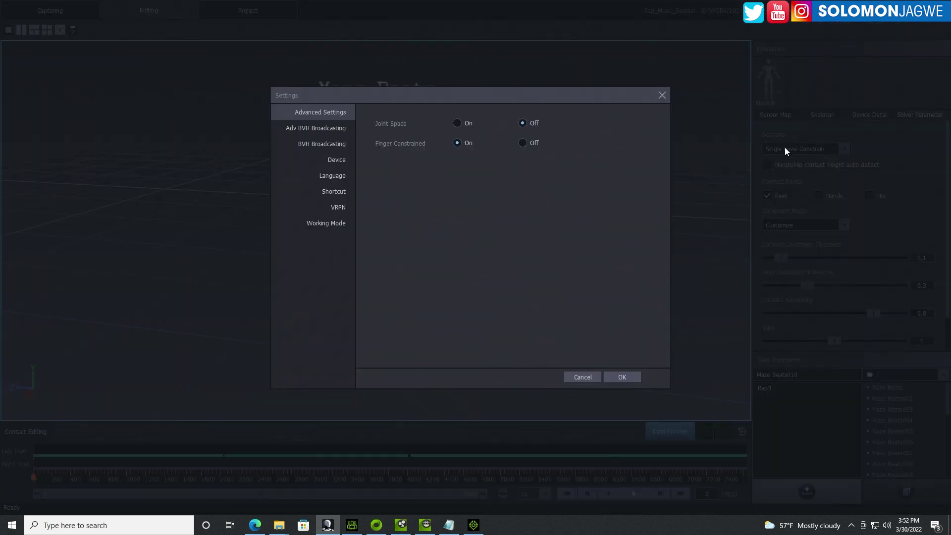
left_click(325, 145)
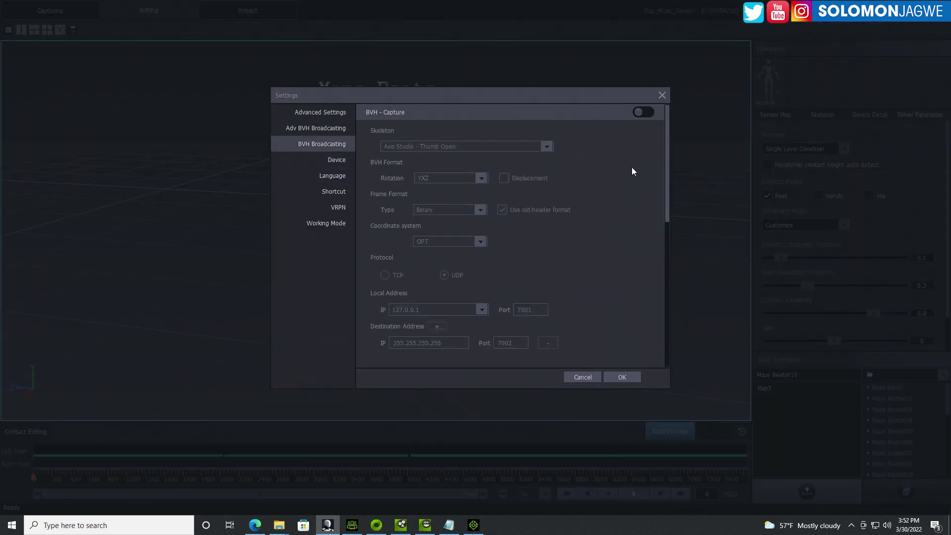
left_click_drag(667, 156, 662, 265)
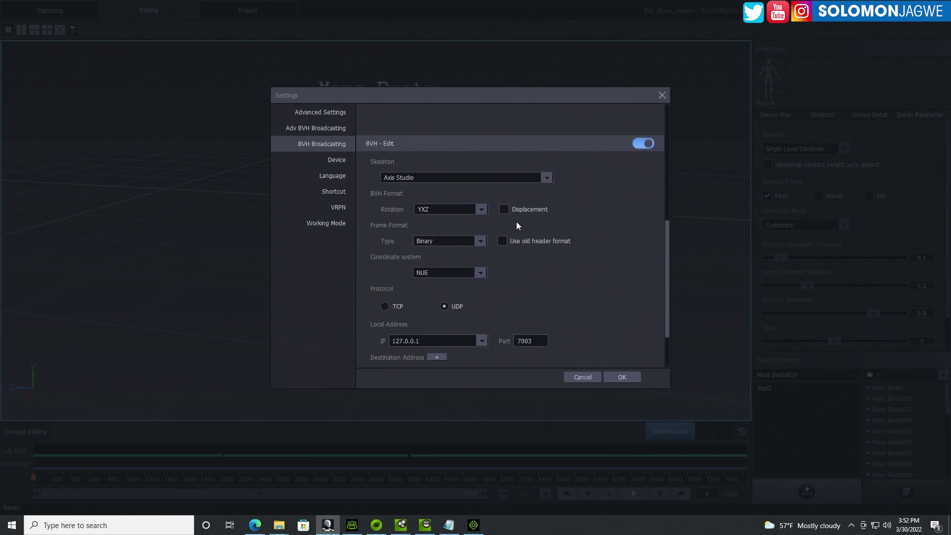
left_click(384, 306)
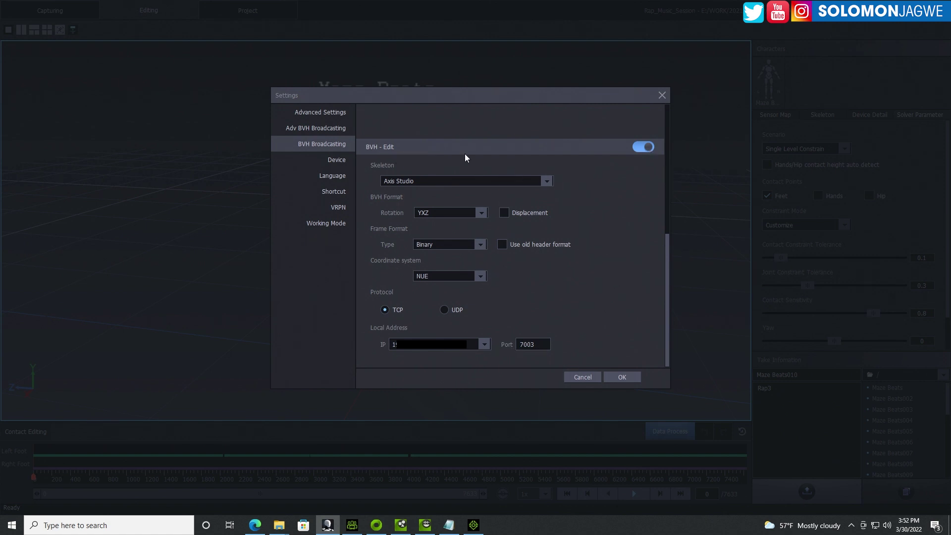
left_click(618, 378)
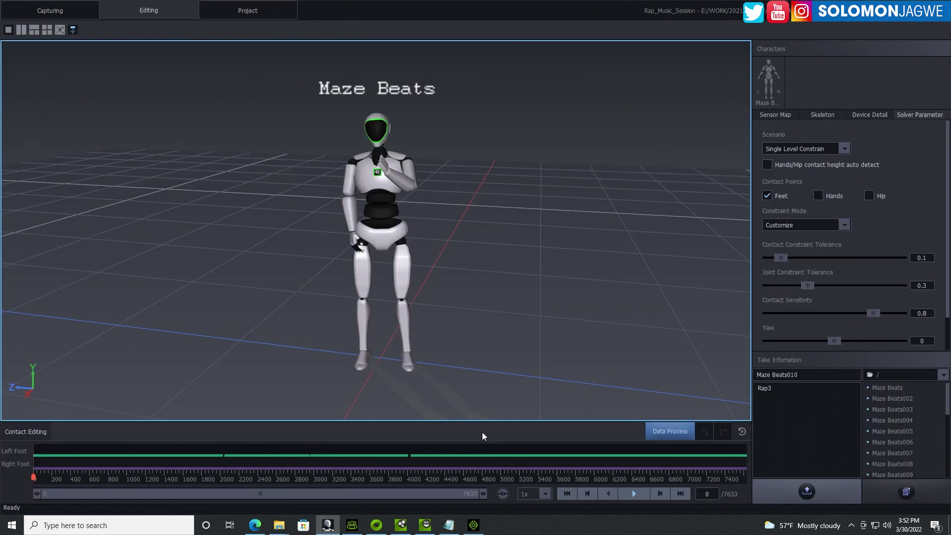
Return to iClone, connect Perception Neuron and assign it as the body gear of Maze_BeatZ_00(0)
left_click(474, 526)
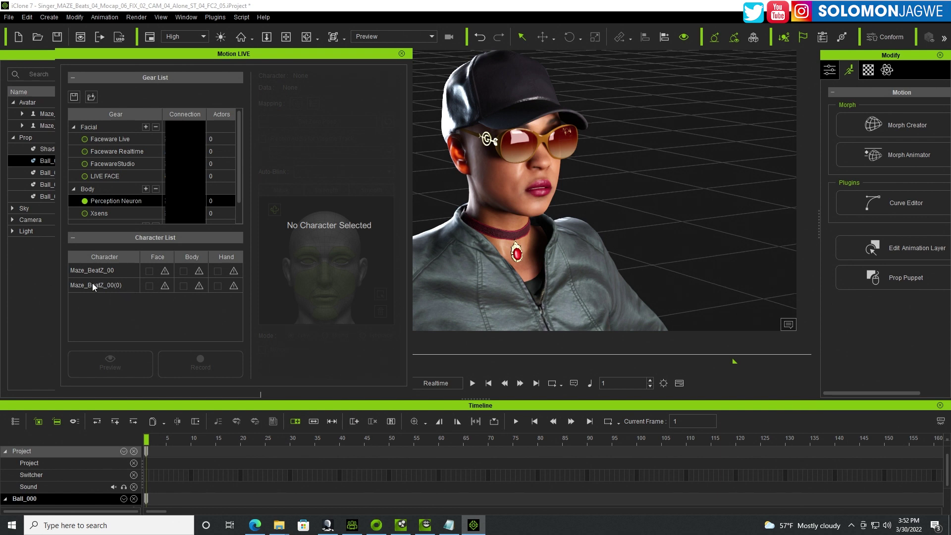
left_click(198, 287)
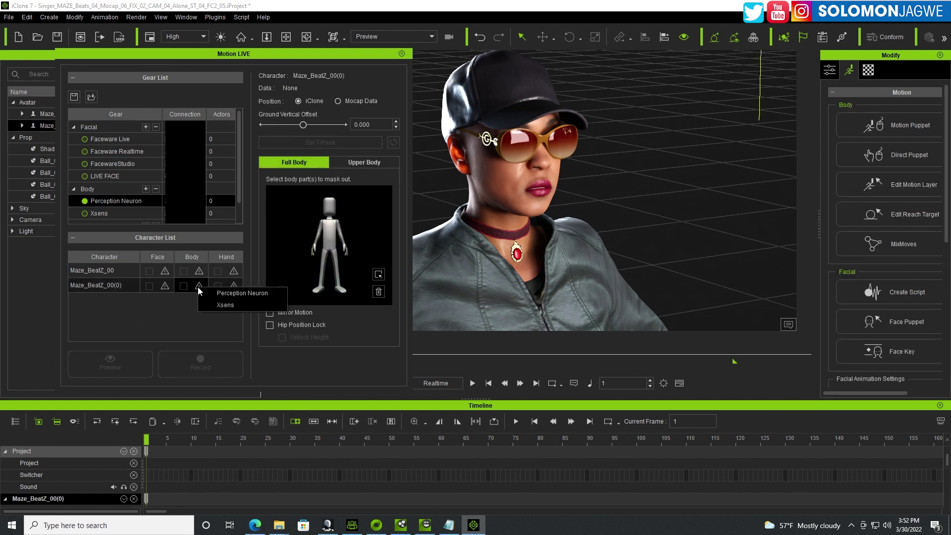
left_click(224, 290)
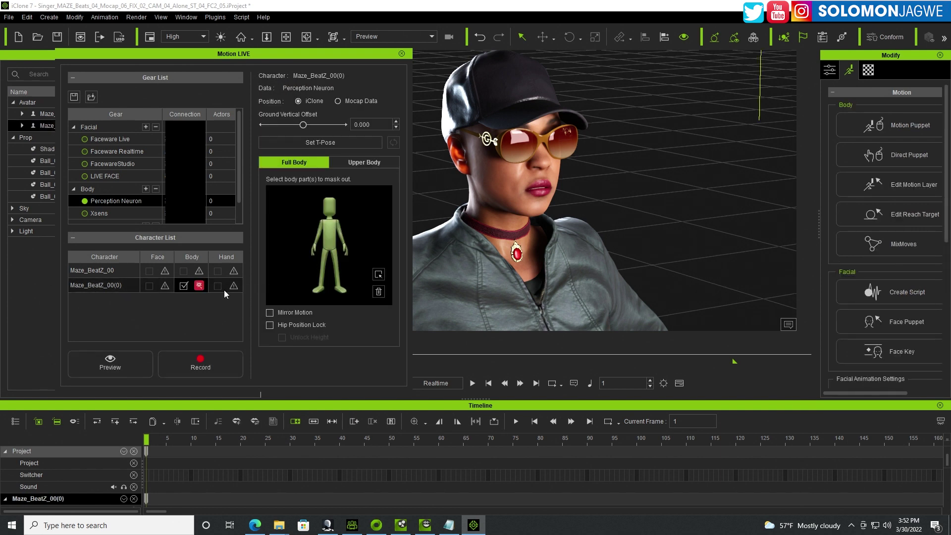
Start a Motion LIVE preview on Maze_BeatZ_00(0) with the avatar's body framed in the viewport
left_click(110, 363)
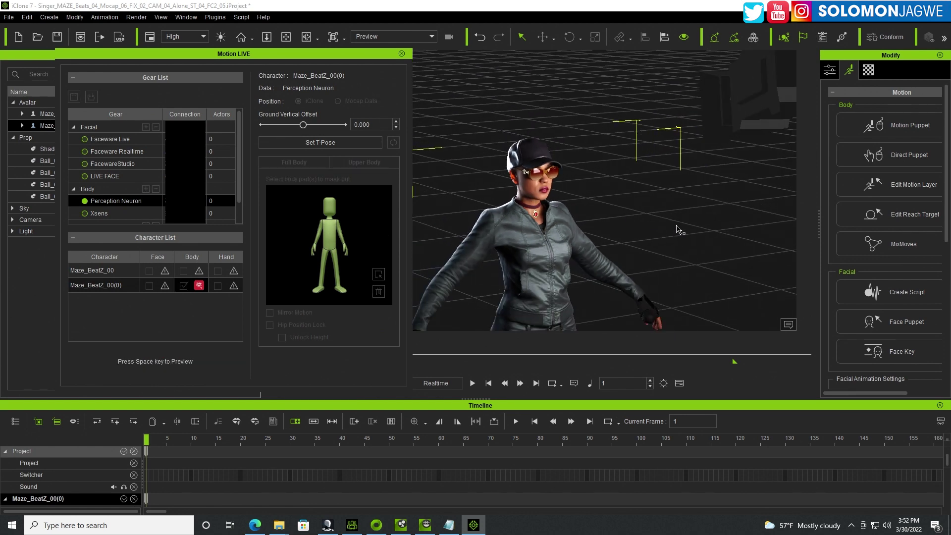
scroll(647, 167, "up", 5)
scroll(646, 166, "down", 5)
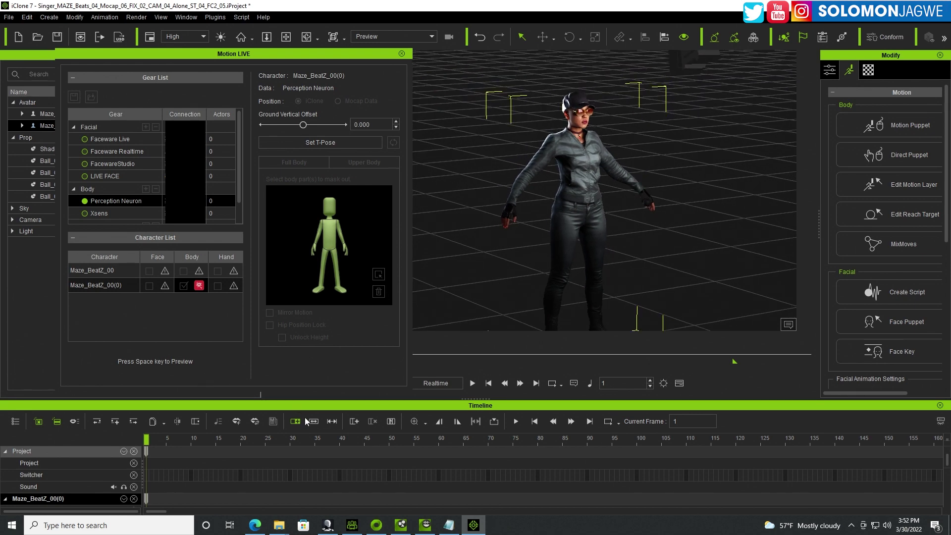
key("space")
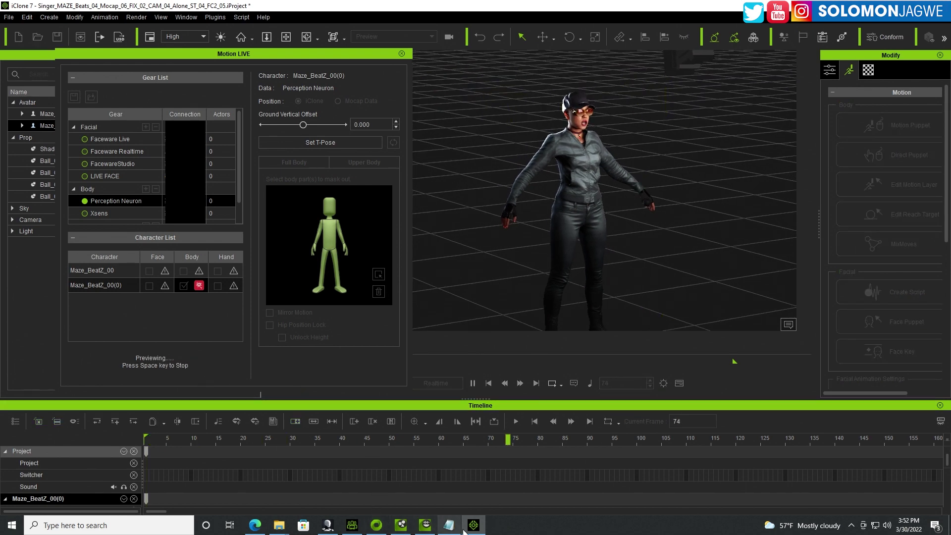
Play the Maze Beats take in a reduced motion capture editor window, check the avatar's response in iClone and stop the preview
left_click(327, 525)
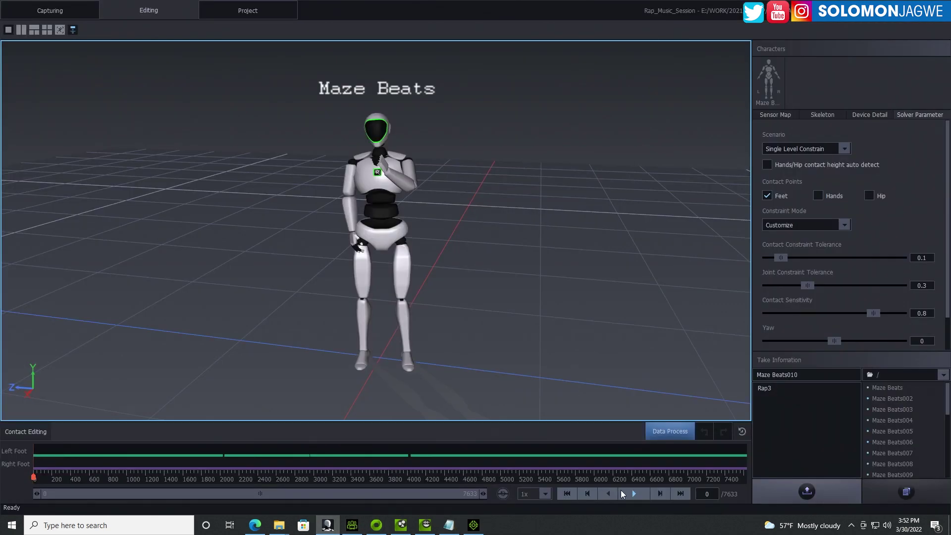
left_click(635, 493)
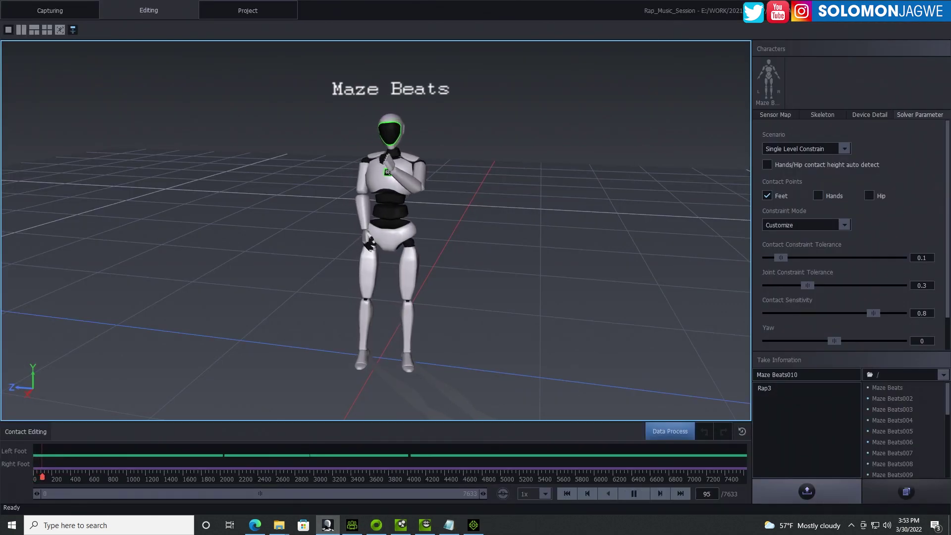
double_click(491, 10)
left_click_drag(543, 63, 719, 195)
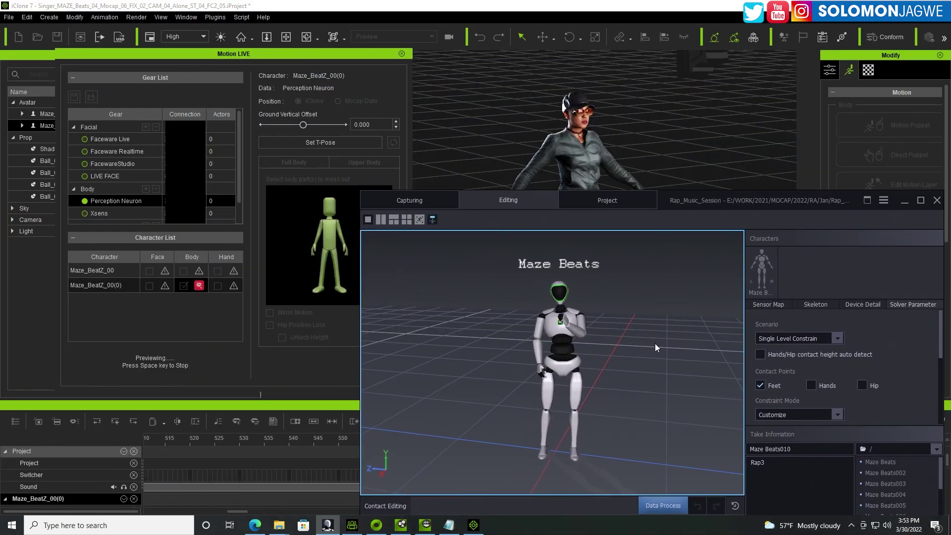
left_click(596, 162)
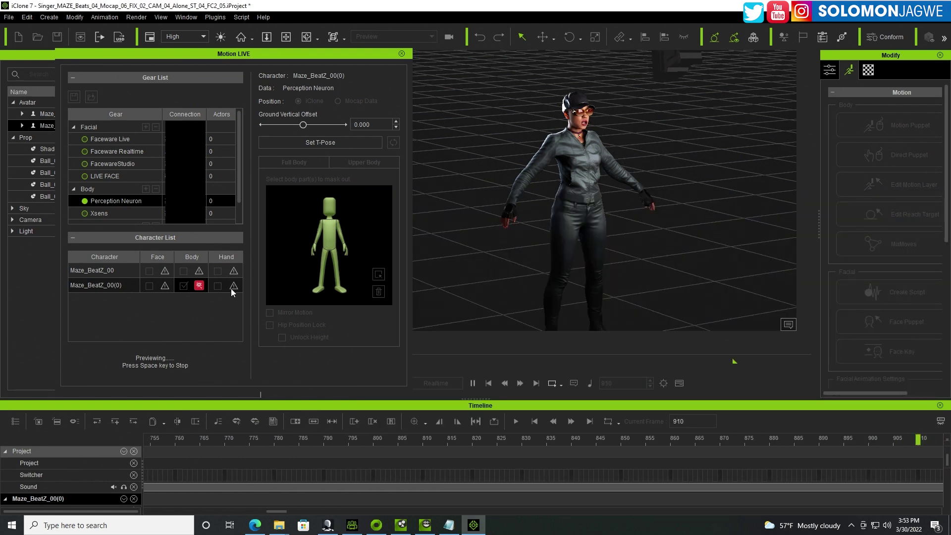
key("space")
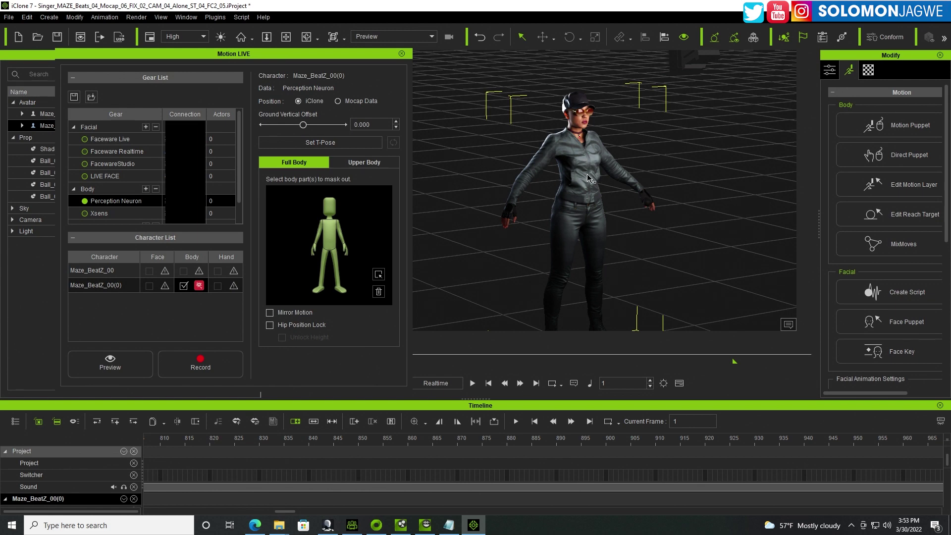
Enable Displacement for BVH - Edit in the motion capture editor's BVH broadcasting settings
left_click(884, 202)
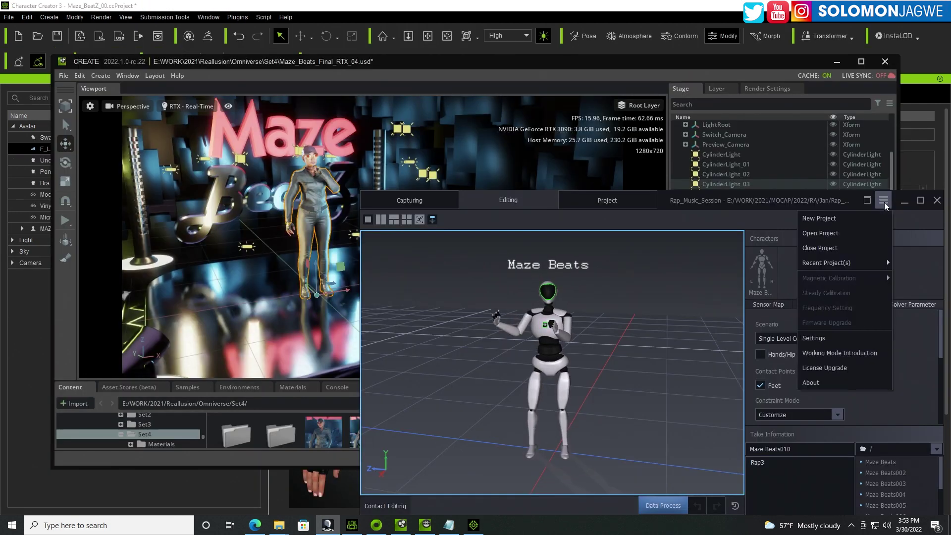
left_click(819, 342)
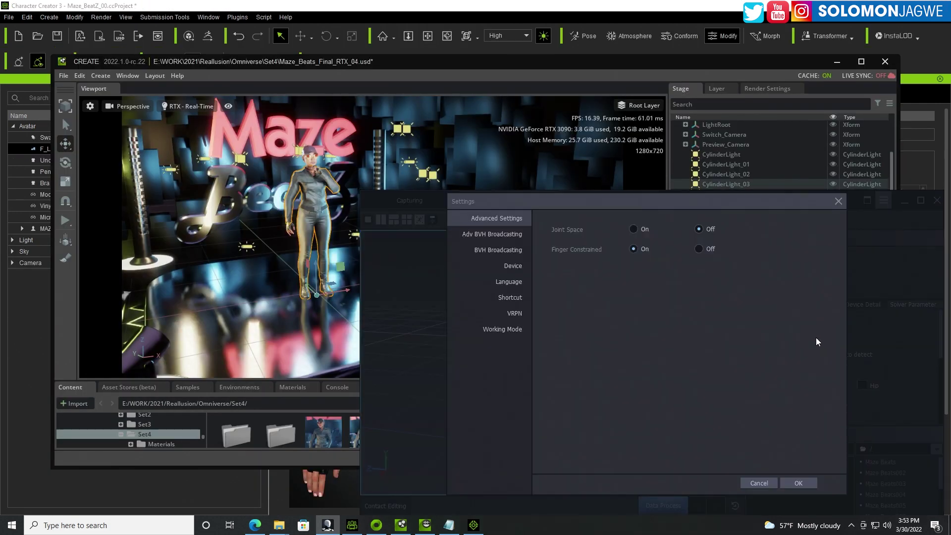
left_click(506, 250)
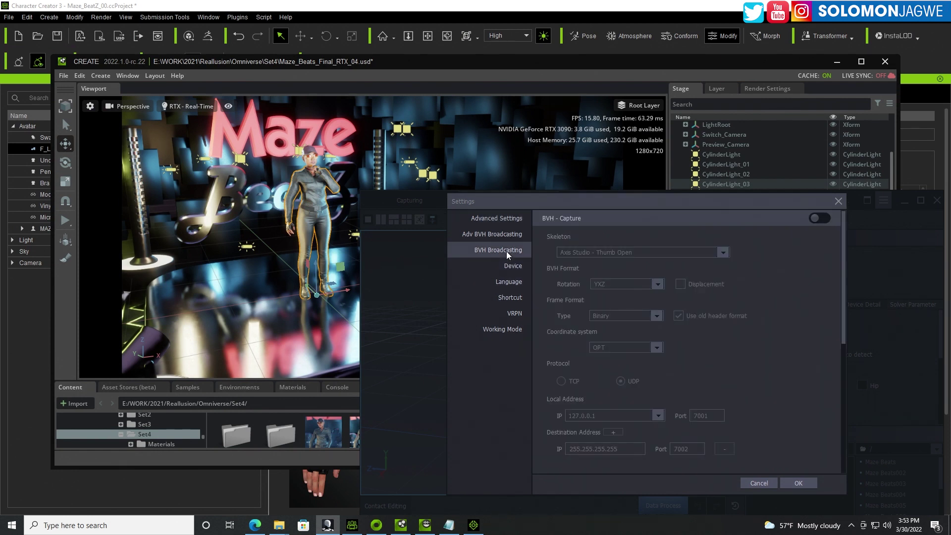
scroll(713, 346, "down", 5)
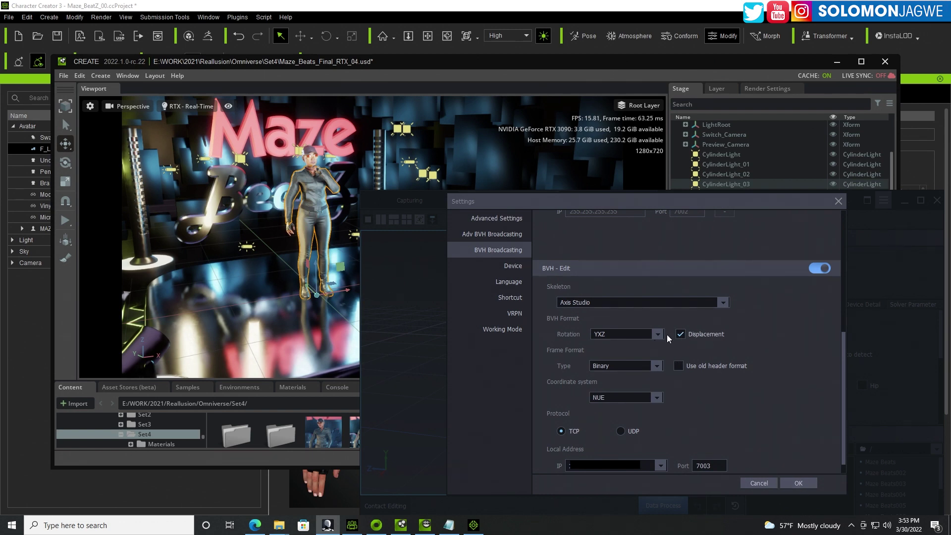
left_click(806, 483)
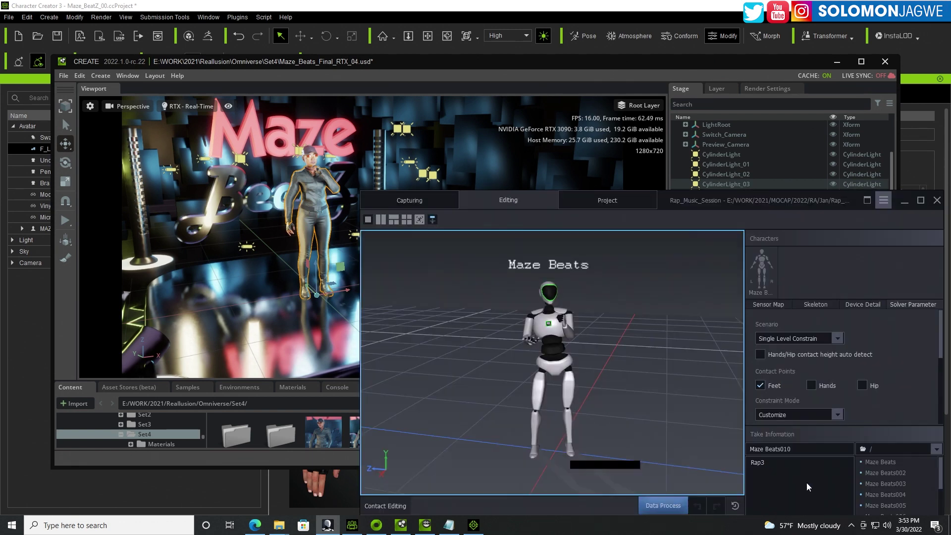
Return to iClone, preview the streamed body motion on Maze_BeatZ_00(0) again and go back to the first frame
left_click(478, 528)
left_click(111, 367)
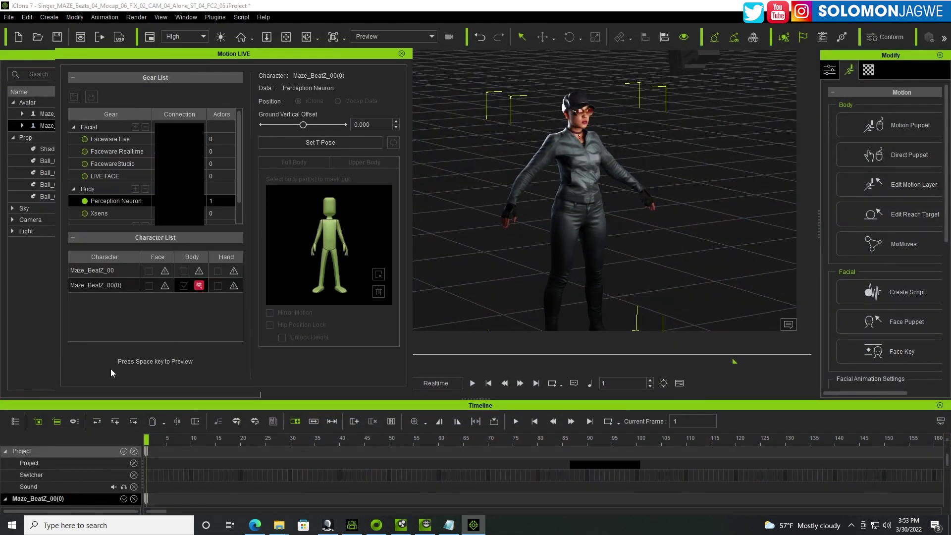
key("space")
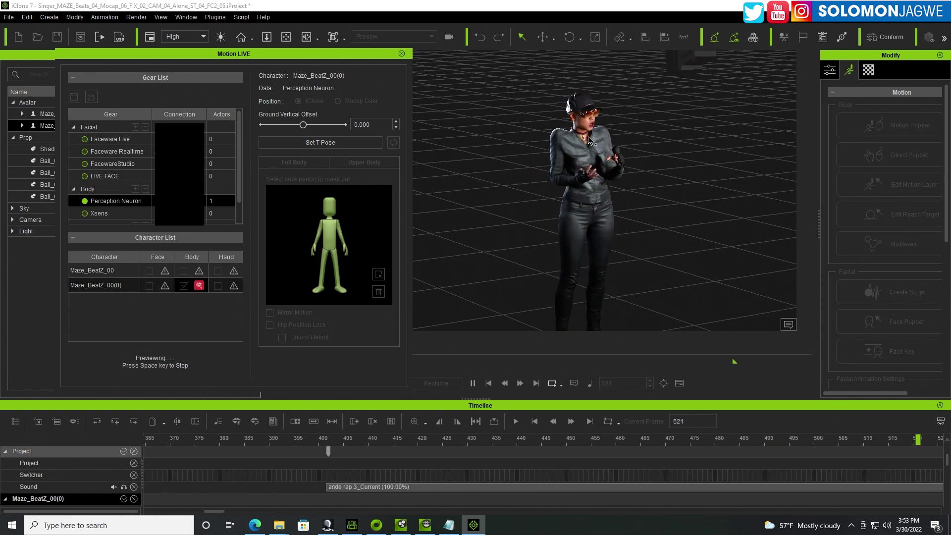
left_click(489, 382)
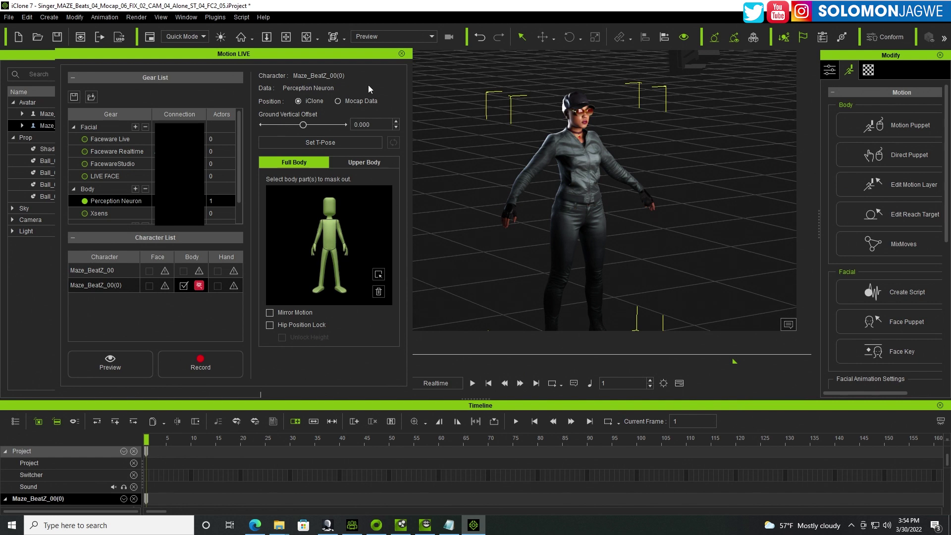
Extend the project to 15000 total frames in the project settings
left_click_drag(361, 53, 313, 55)
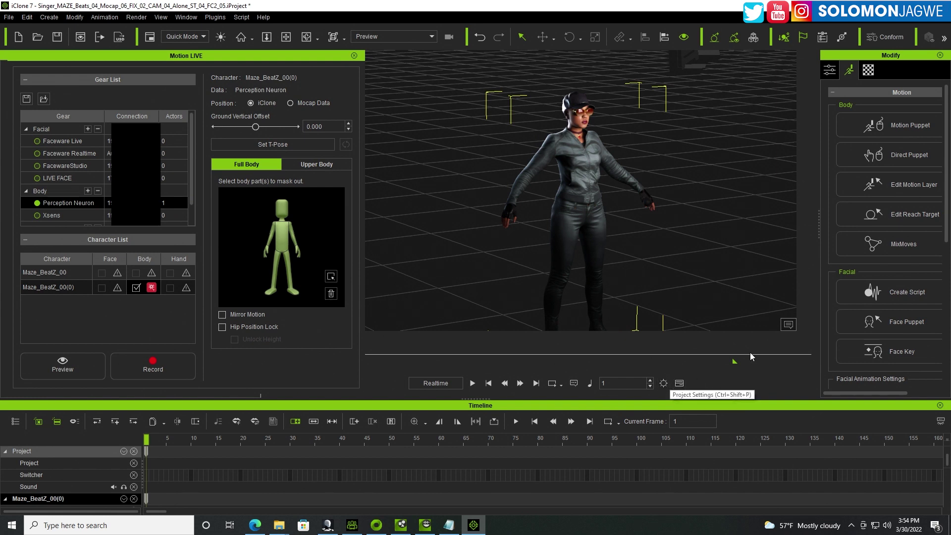
left_click(664, 382)
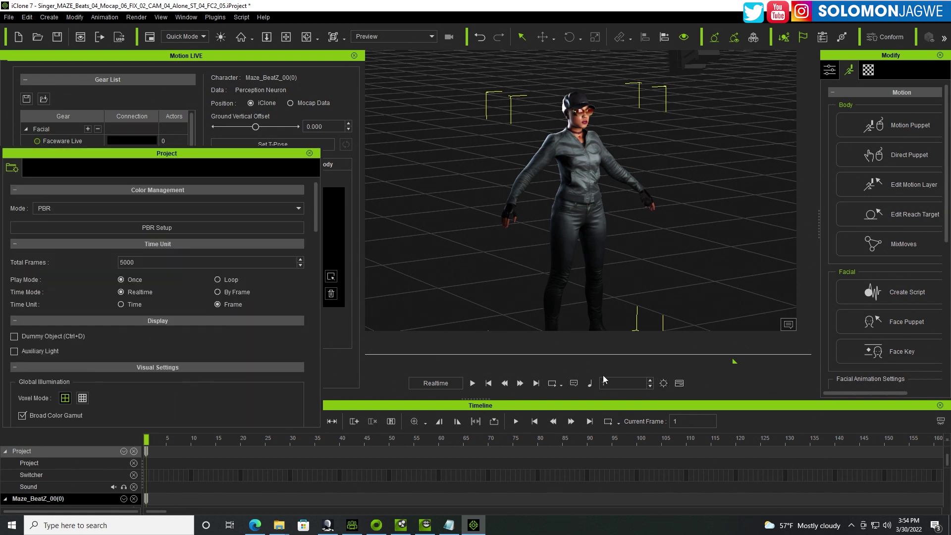
double_click(128, 262)
left_click(309, 153)
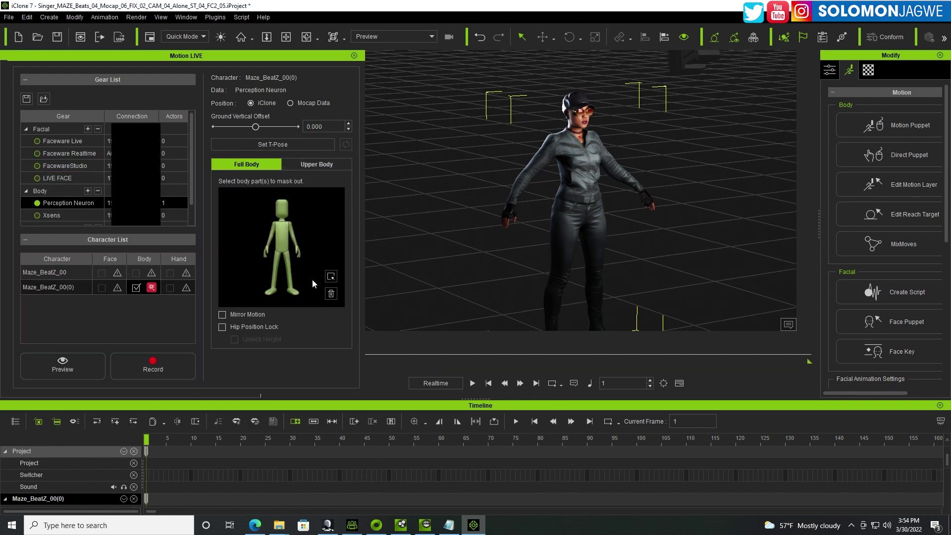
Hide the timeline and arm Motion LIVE to record body motion on Maze_BeatZ_00(0)
left_click(136, 288)
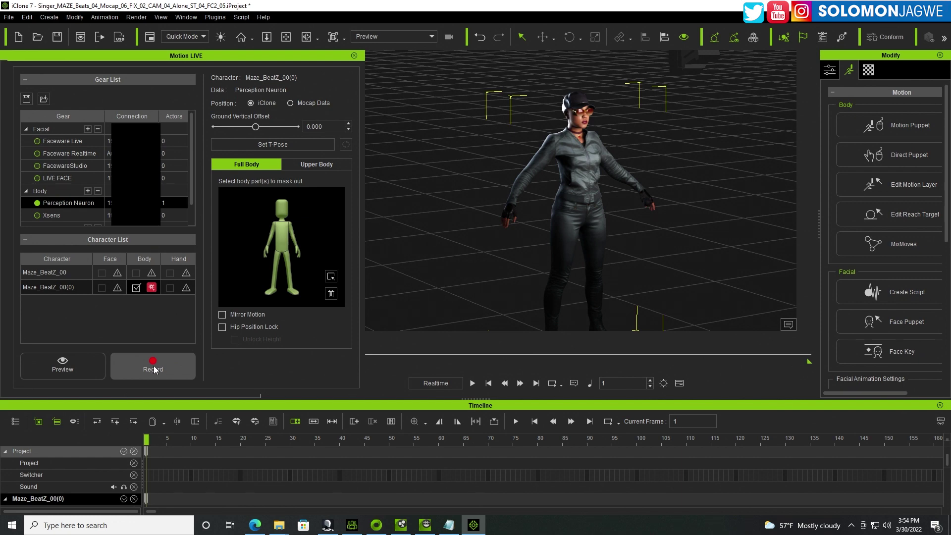
left_click(679, 383)
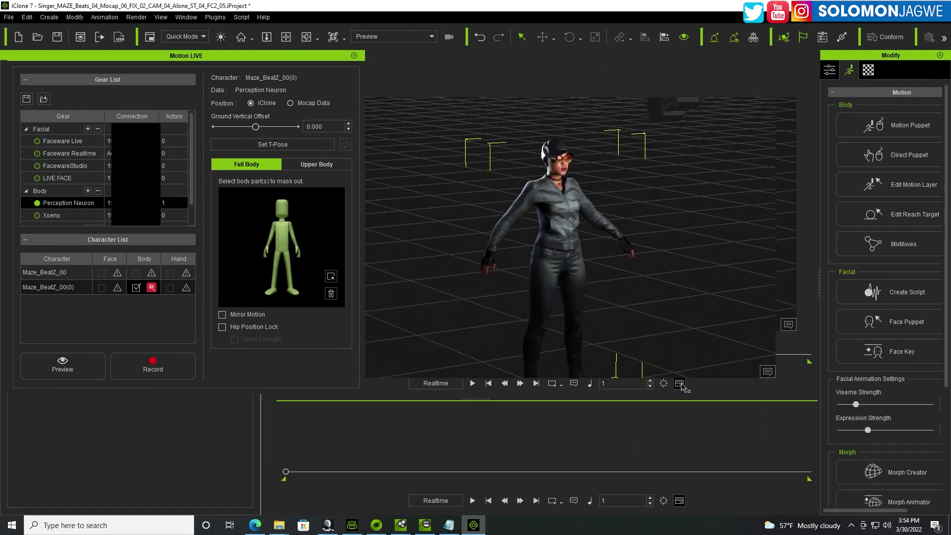
left_click(146, 368)
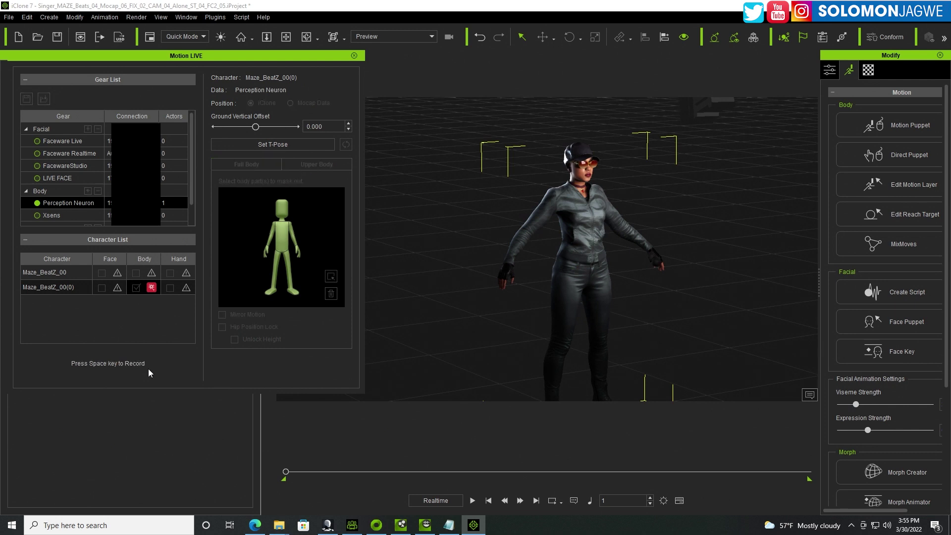
Play the Maze Beats take from frame 0 in the motion capture editor and record its streamed motion in iClone
left_click(327, 525)
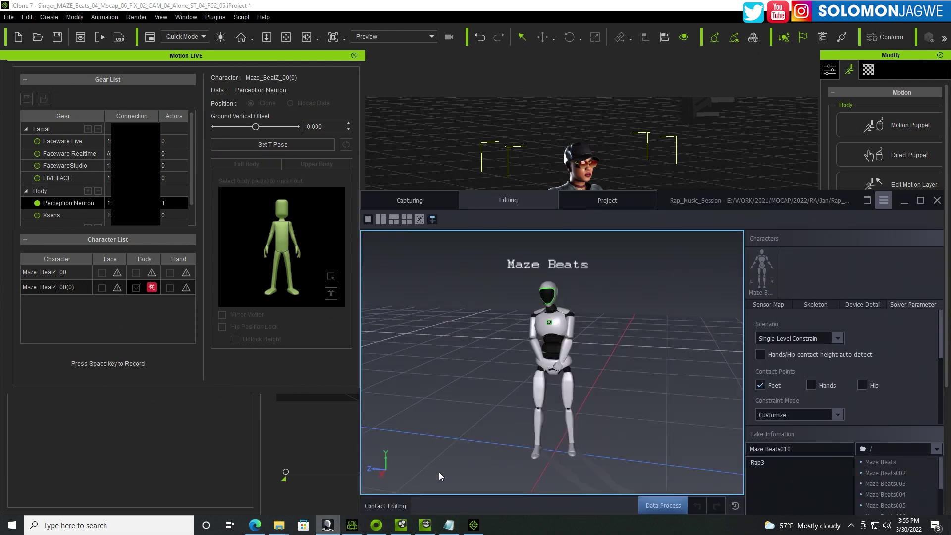
left_click_drag(721, 207, 691, 128)
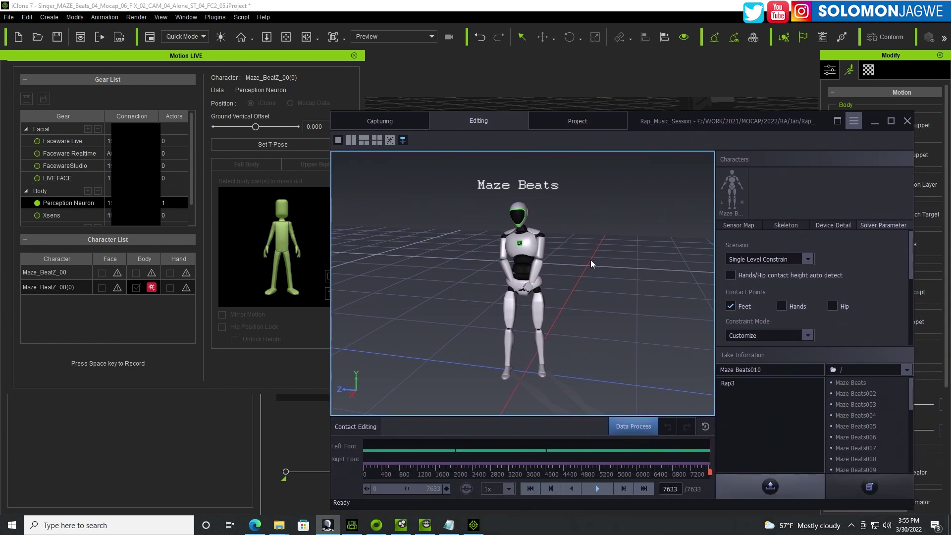
left_click_drag(405, 476, 322, 471)
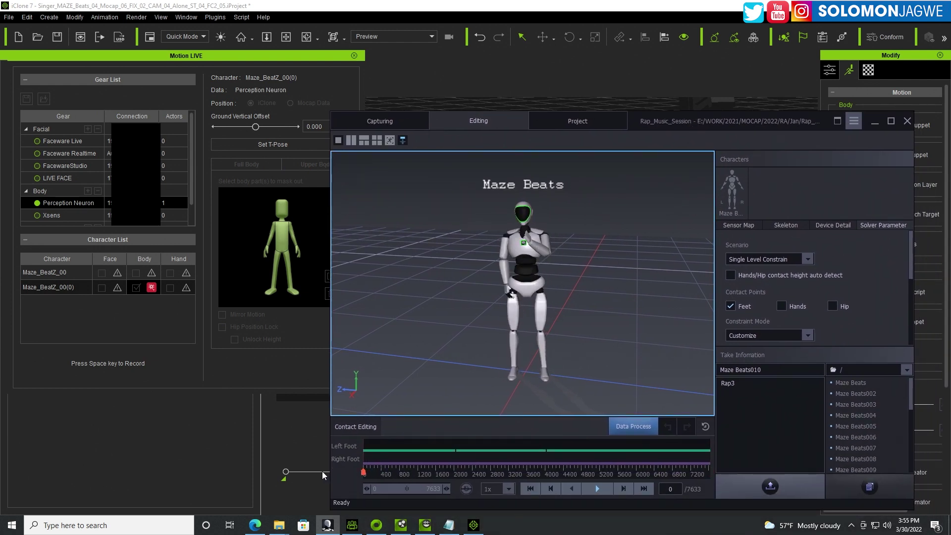
left_click(593, 489)
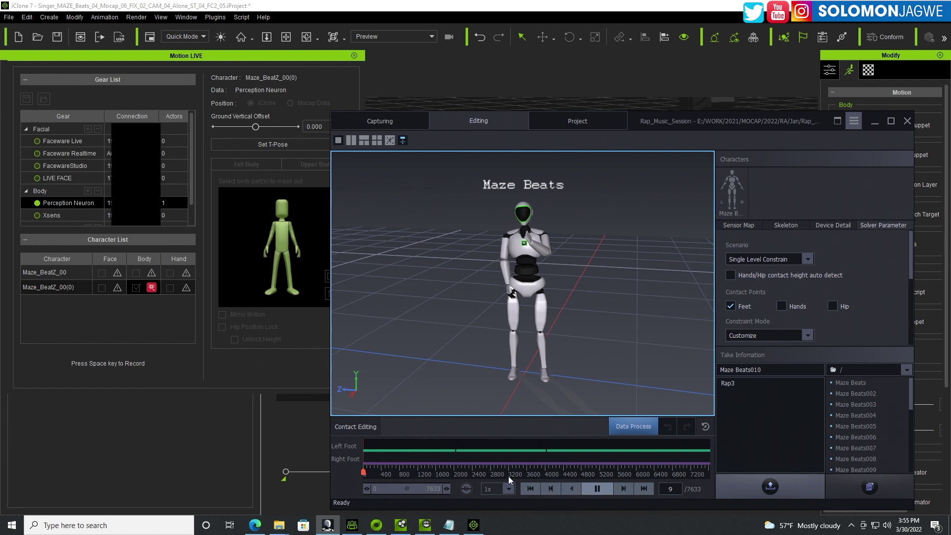
left_click(168, 356)
key("space")
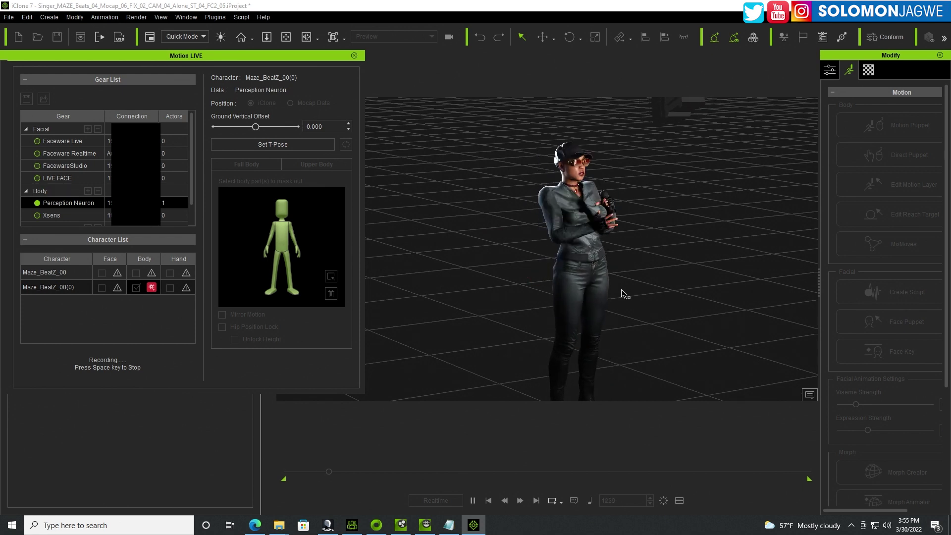
Close Motion LIVE with its servers disconnected and show the timeline in an enlarged area
left_click(354, 55)
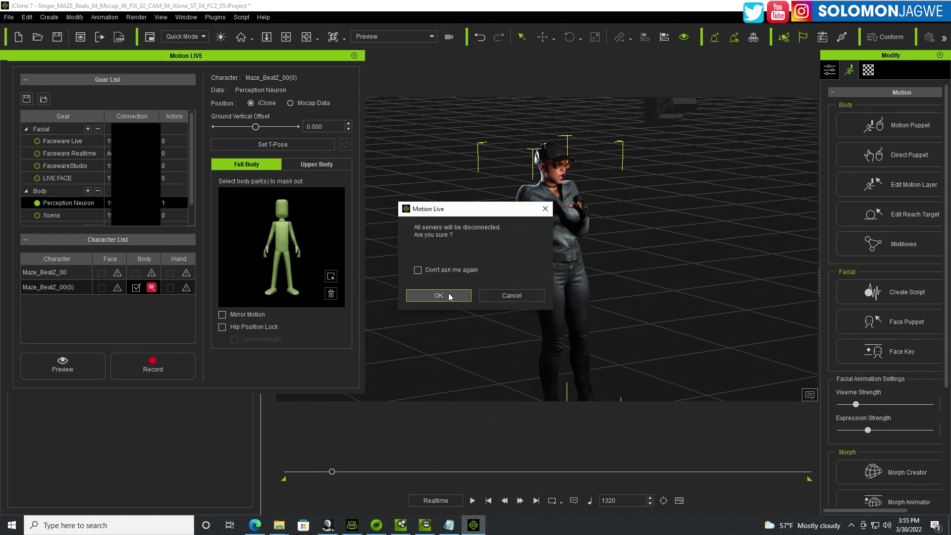
left_click(451, 297)
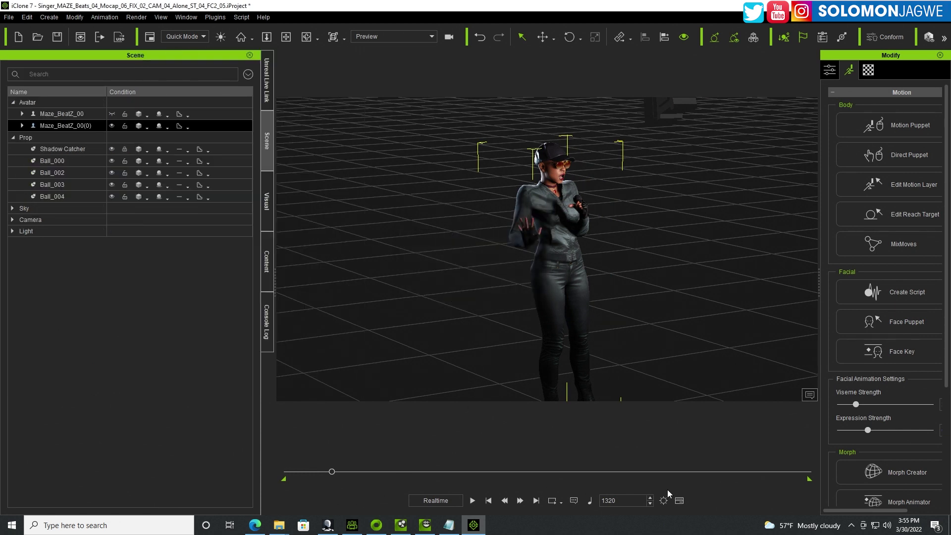
left_click(681, 501)
left_click_drag(368, 403, 385, 311)
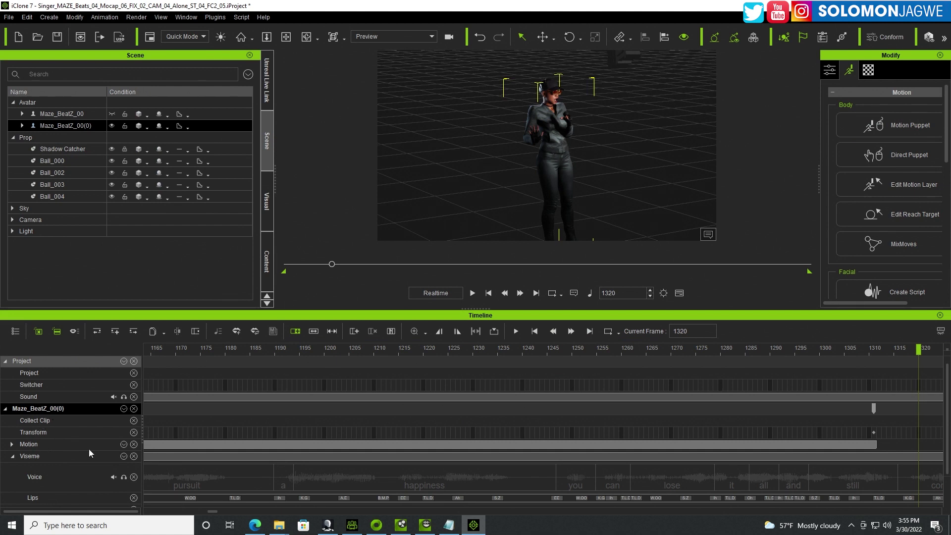
Fit the timeline to the window and shift the recorded motion clip of Maze_BeatZ_00(0) to about frame 340
left_click(153, 445)
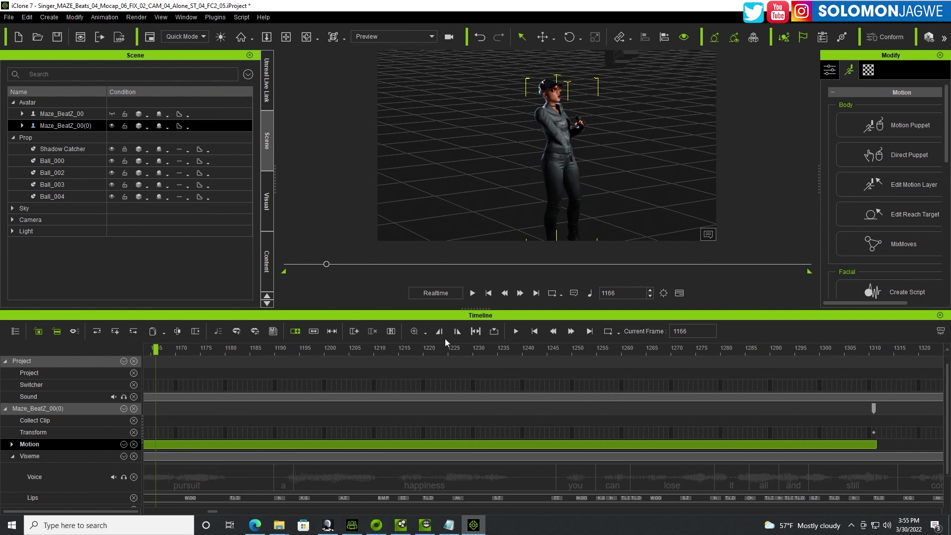
left_click(428, 333)
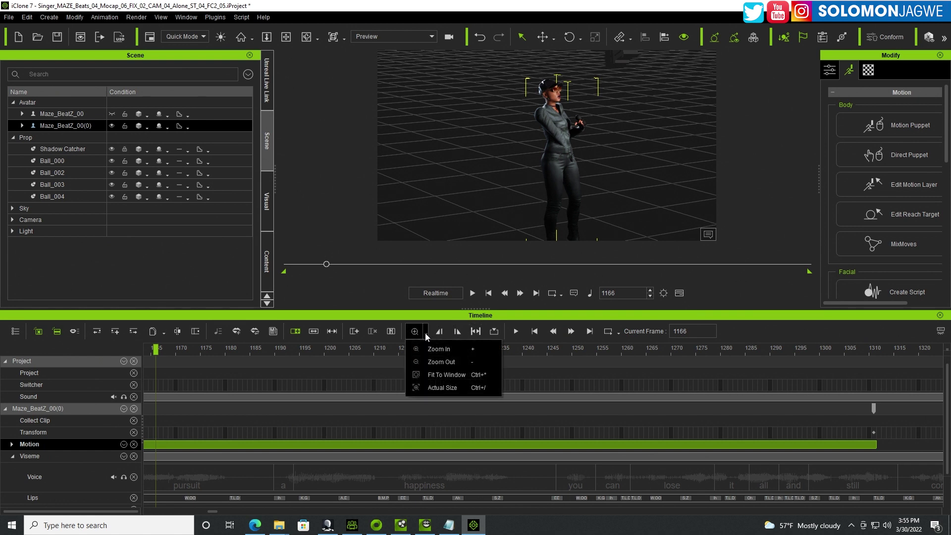
left_click(441, 375)
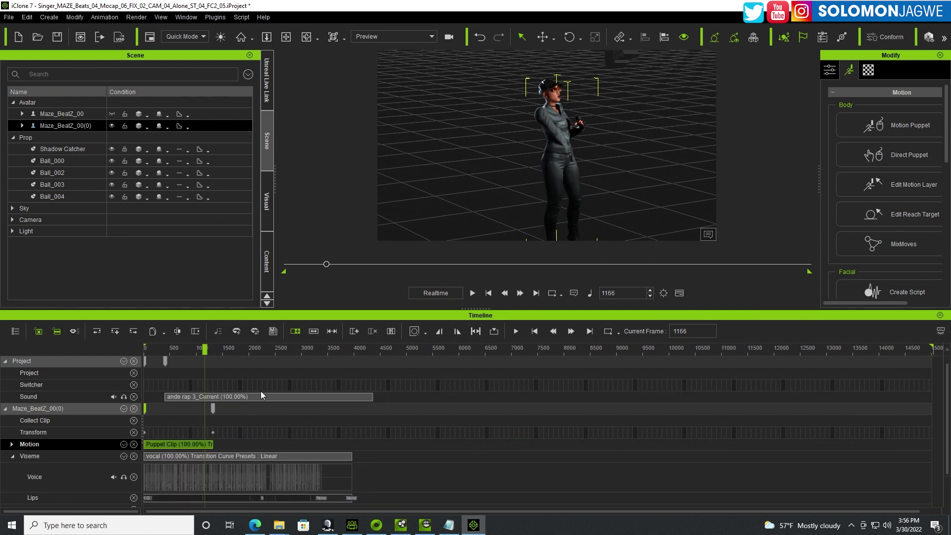
left_click(166, 349)
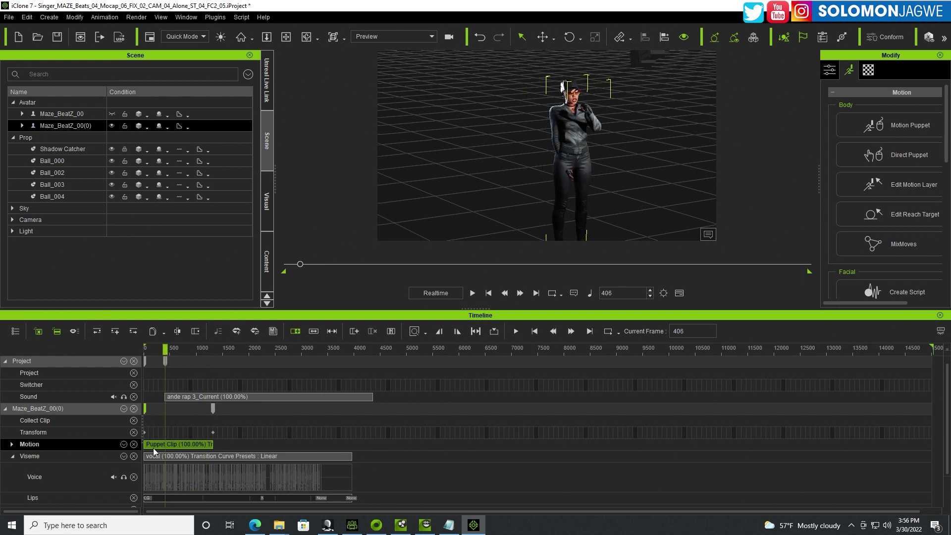
left_click_drag(150, 445, 169, 445)
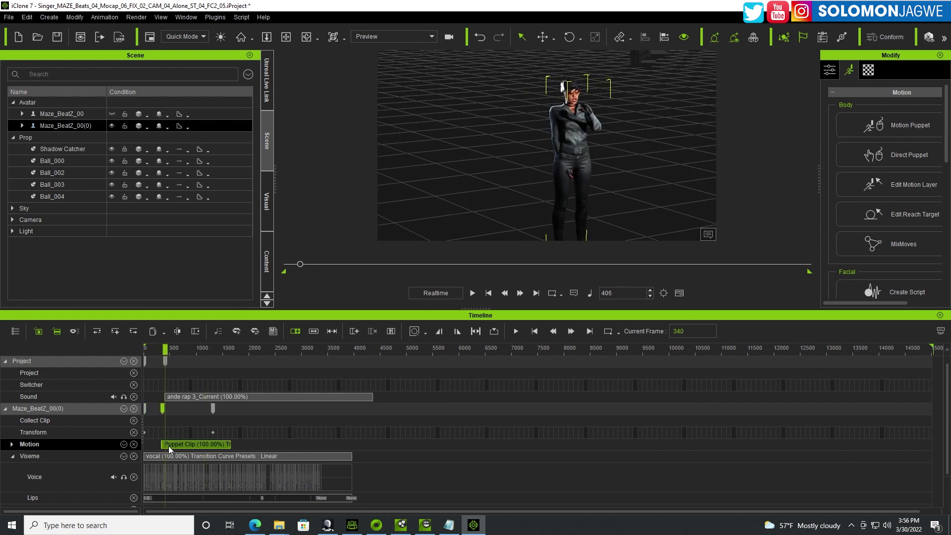
Find the start of the performance, split the motion clip at frame 953 and delete the part before it
left_click(169, 349)
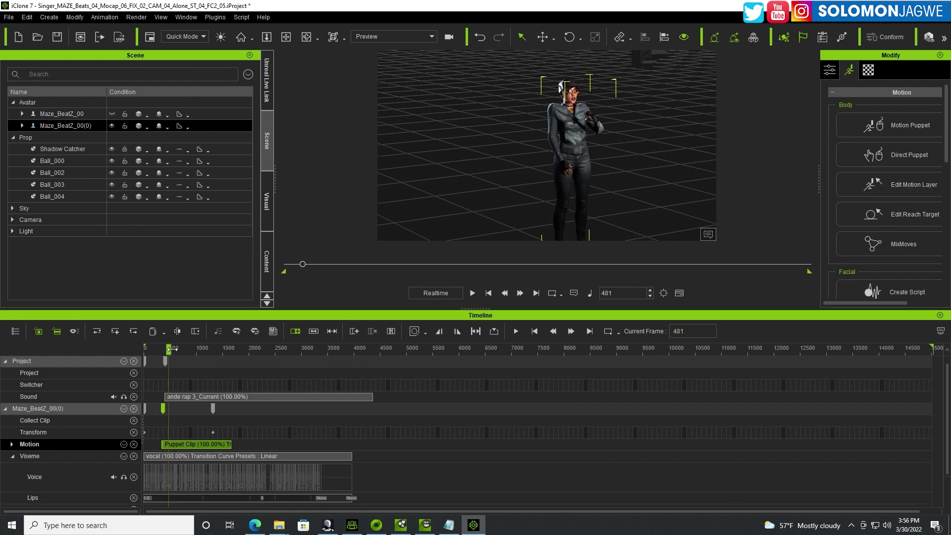
left_click_drag(171, 349, 194, 350)
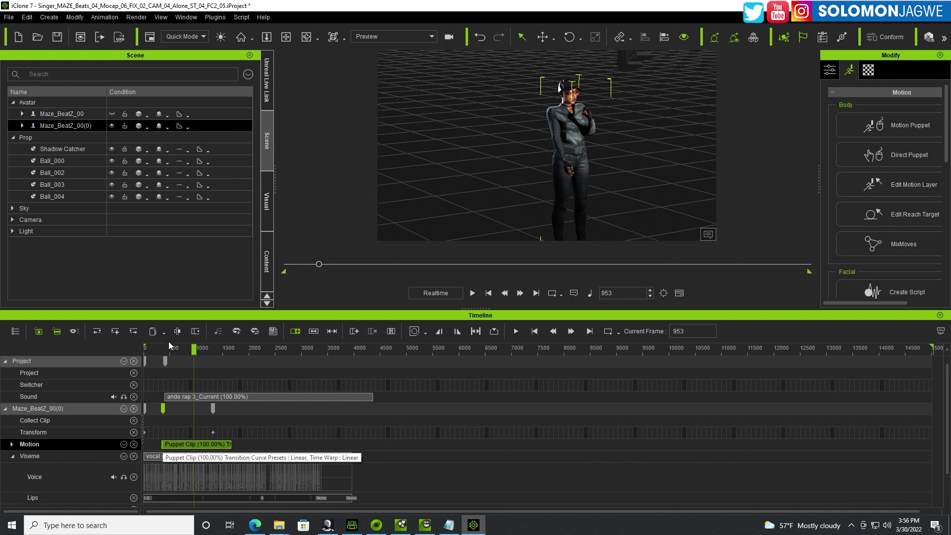
left_click(194, 405)
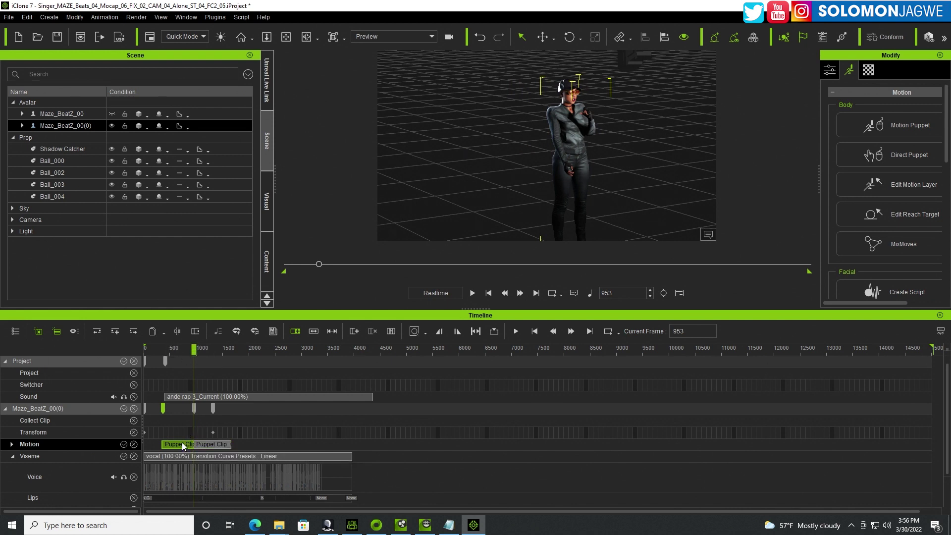
left_click(182, 444)
key("Delete")
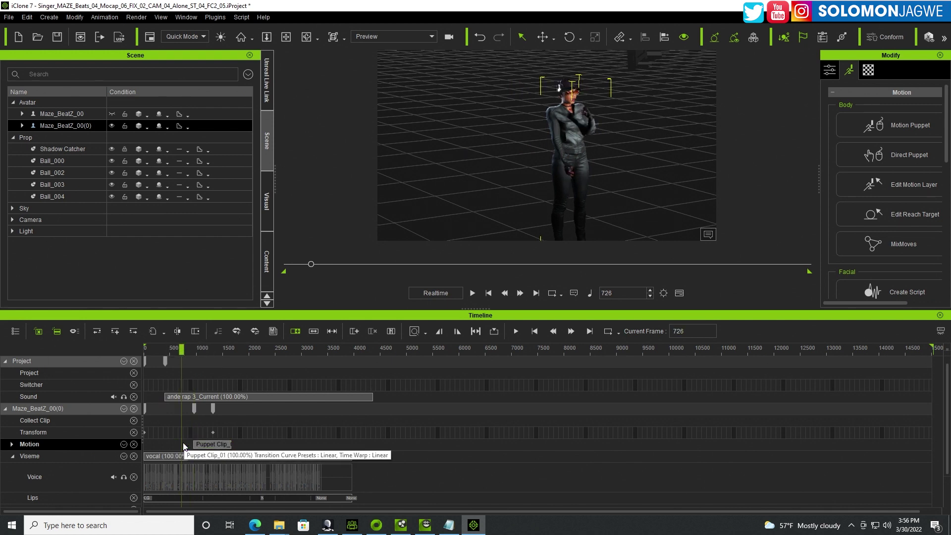
Move the remaining motion clip to the start of the ande rap 3_Current sound clip, about frame 406, and scrub through it
left_click_drag(209, 446, 180, 446)
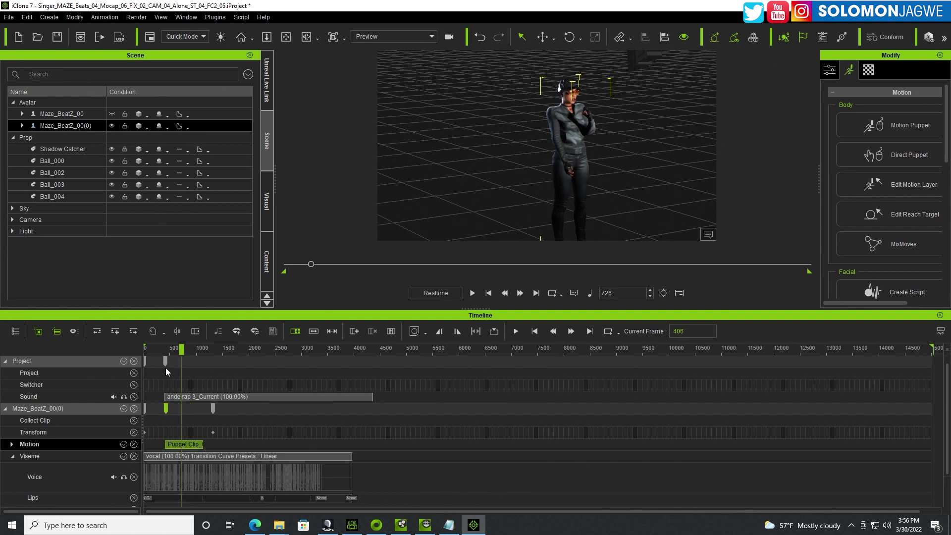
left_click(167, 352)
left_click_drag(167, 352, 172, 353)
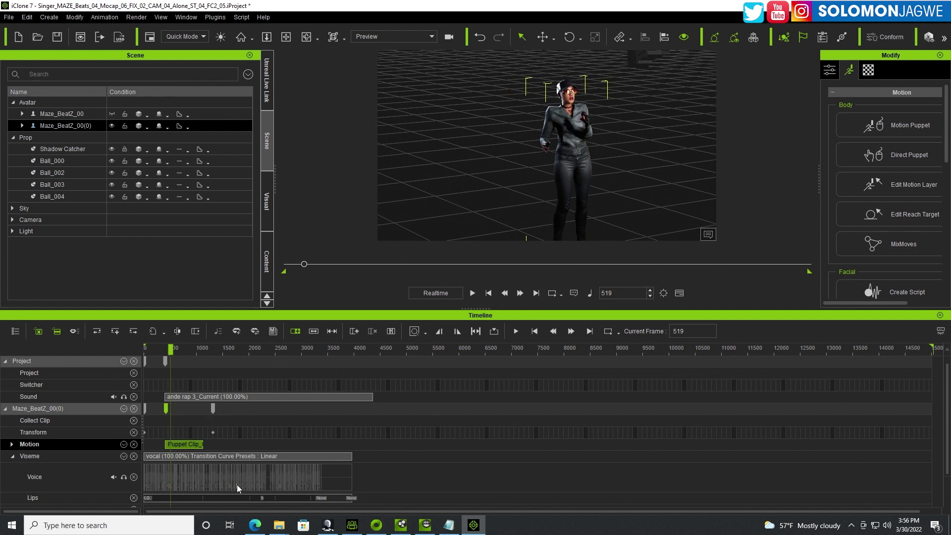
Go to frame 415 at the start of the motion clip and frame the avatar's upper body from the front
scroll(237, 480, "up", 5)
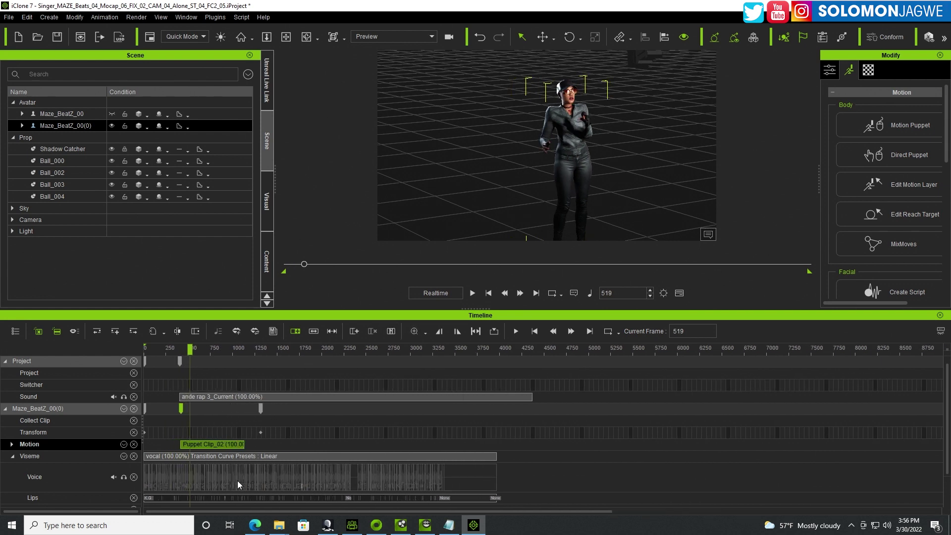
scroll(236, 480, "up", 6)
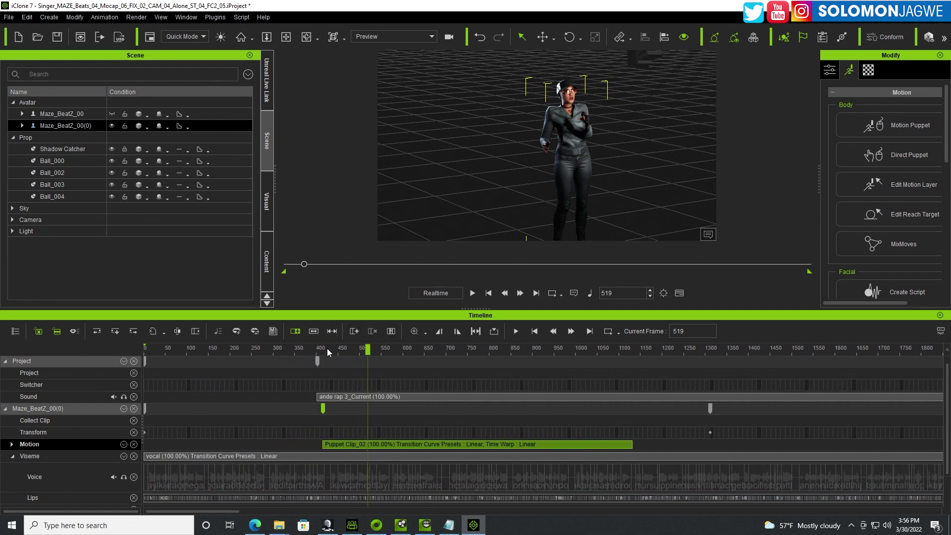
left_click(324, 349)
left_click(322, 407)
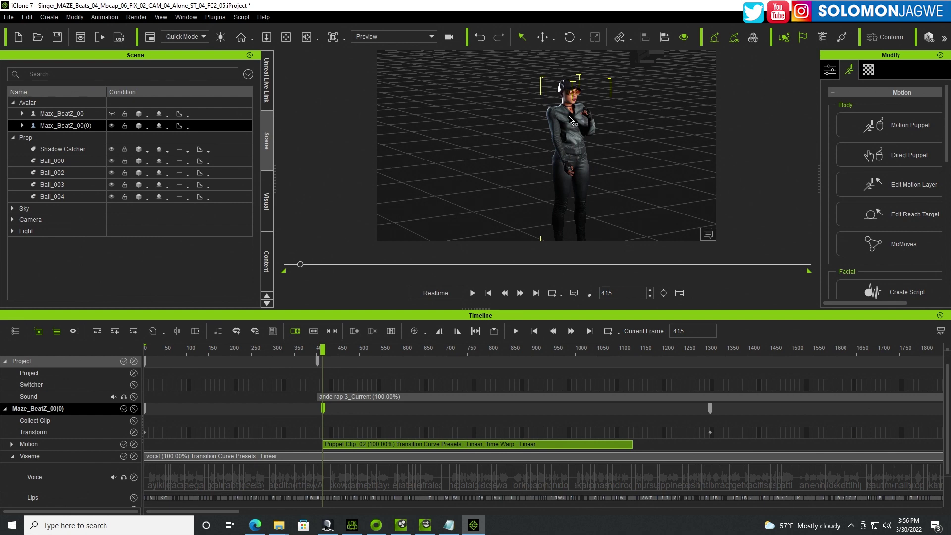
scroll(570, 120, "up", 5)
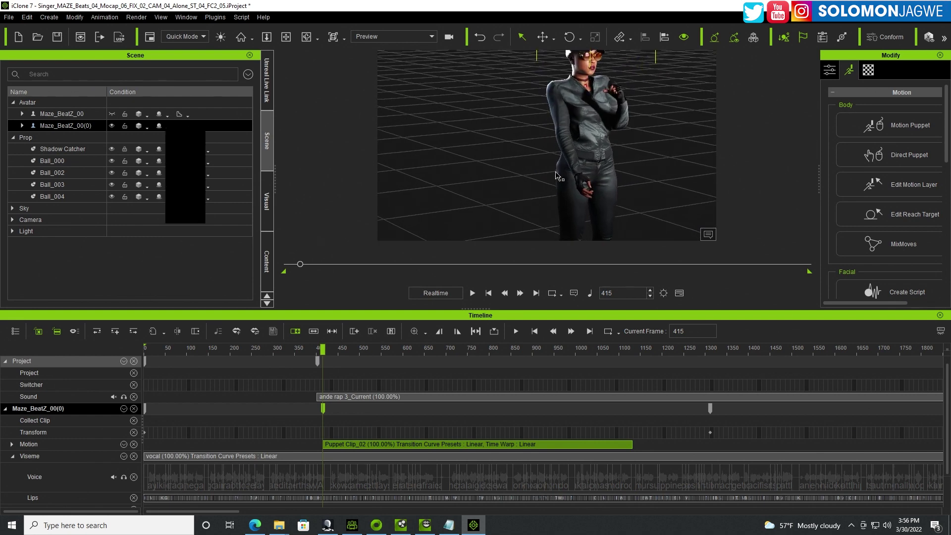
scroll(584, 136, "down", 3)
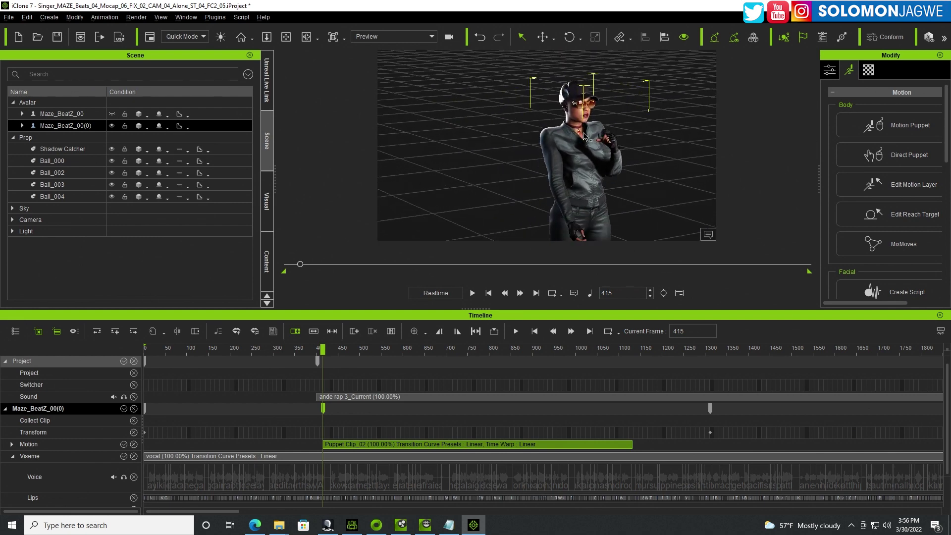
right_click_drag(584, 136, 662, 153)
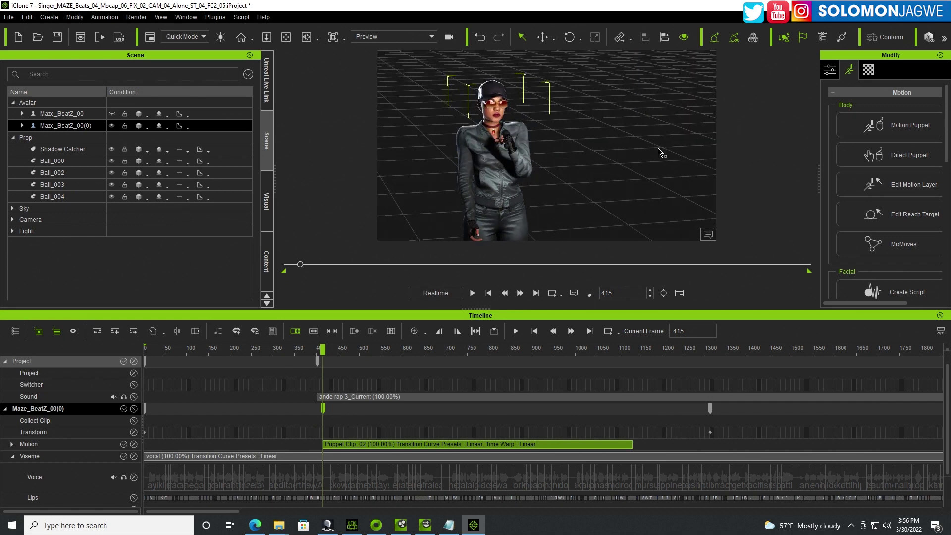
Open Edit Motion Layer for Maze_BeatZ_00(0), hide the timeline and place the dialog clear of the avatar
left_click(901, 185)
left_click(732, 226)
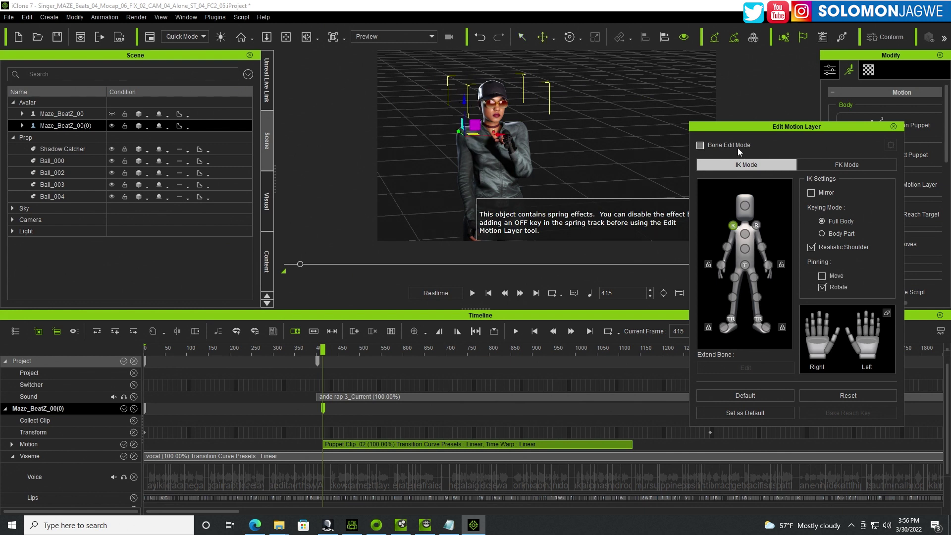
left_click_drag(756, 124, 612, 256)
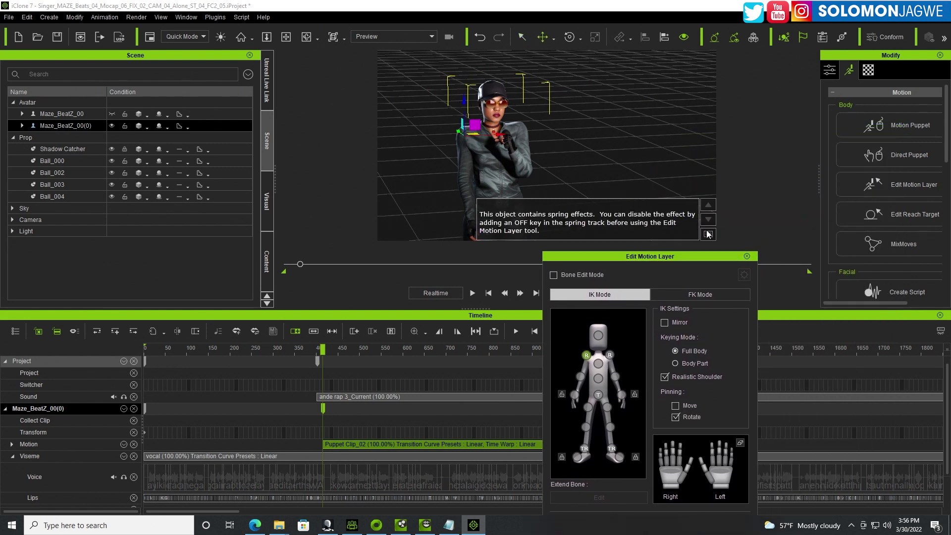
left_click(707, 234)
left_click_drag(682, 257, 747, 110)
left_click_drag(675, 113, 481, 136)
key("F3")
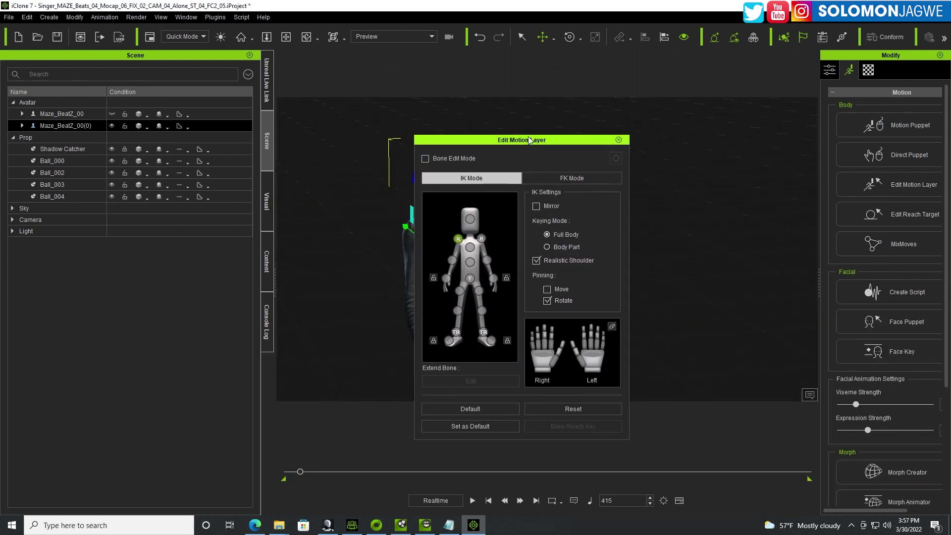
left_click_drag(525, 138, 725, 113)
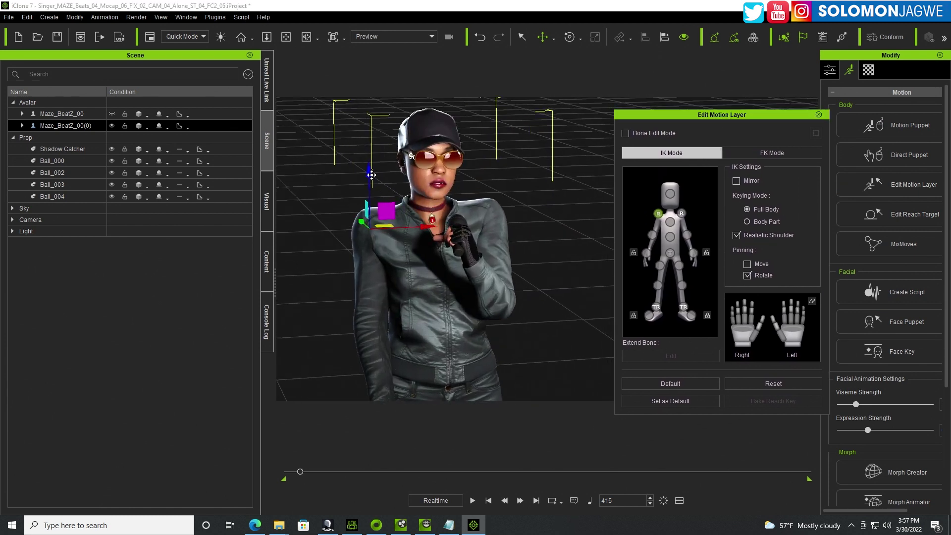
Lower the avatar's right and left shoulders slightly at frame 415
left_click_drag(371, 176, 369, 194)
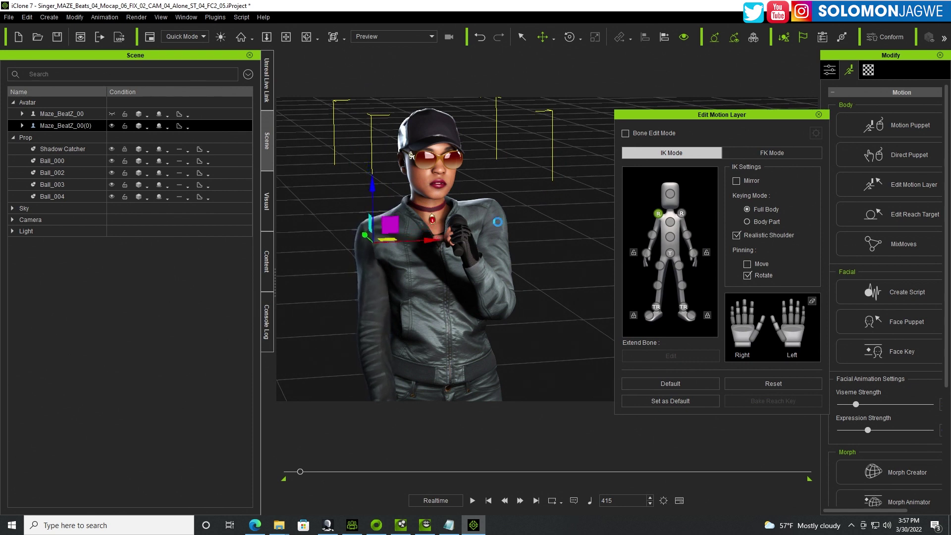
left_click(497, 222)
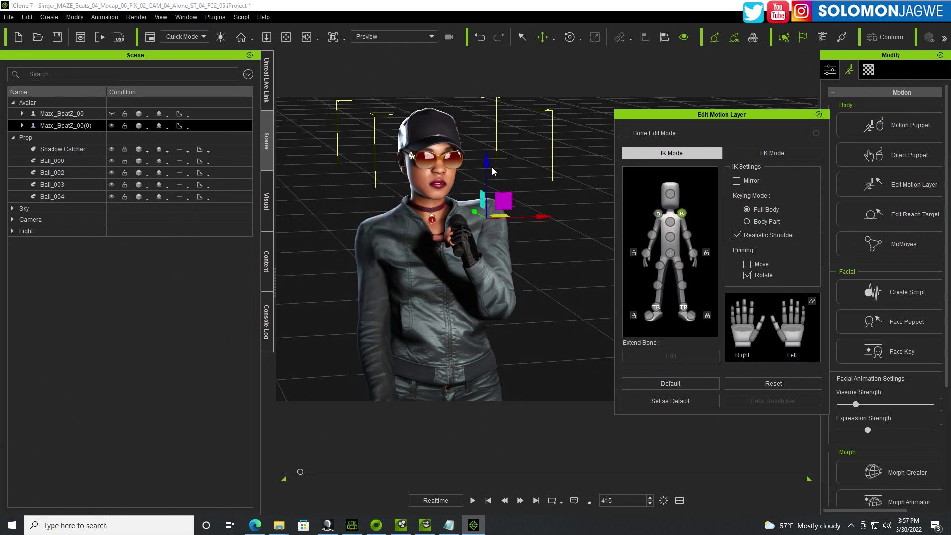
left_click_drag(487, 164, 487, 174)
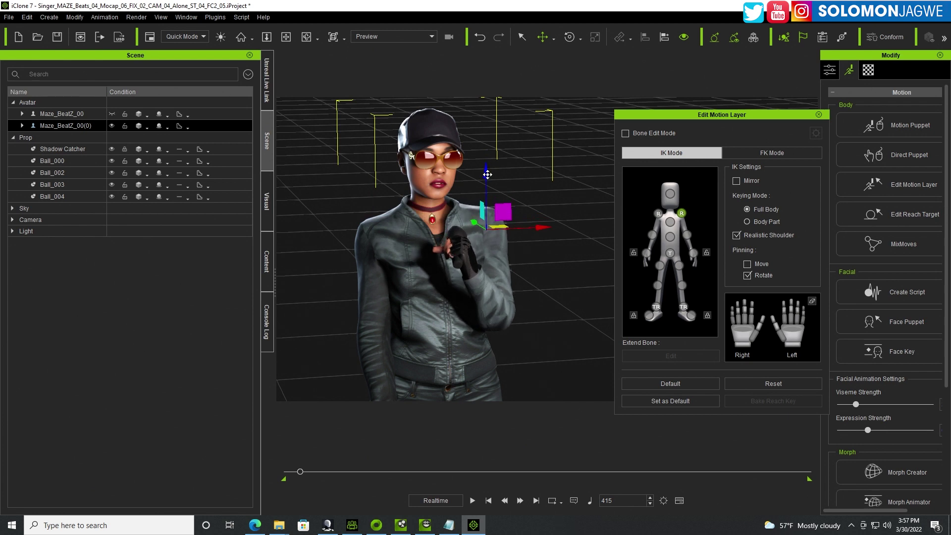
Rotate the left shoulder and left elbow to bring the microphone hand up toward the chin
key("e")
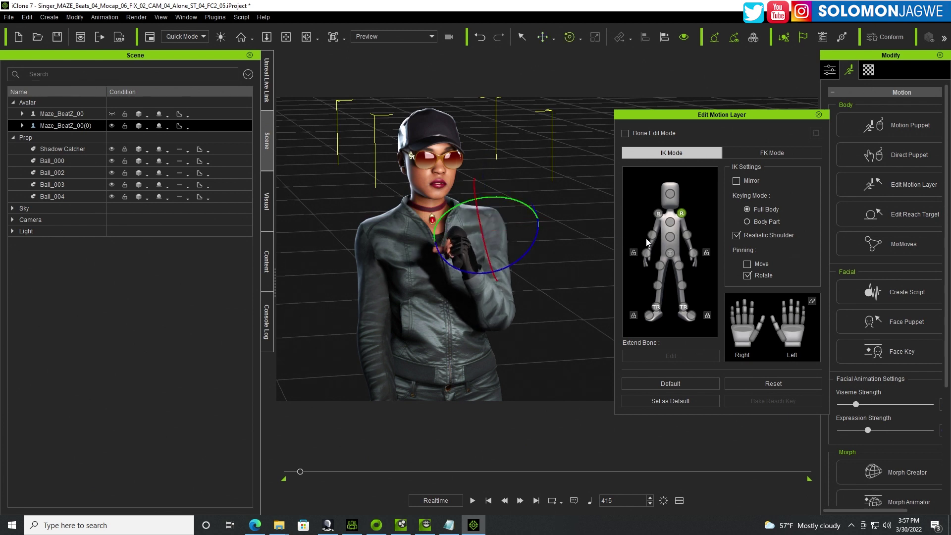
left_click_drag(485, 241, 503, 253)
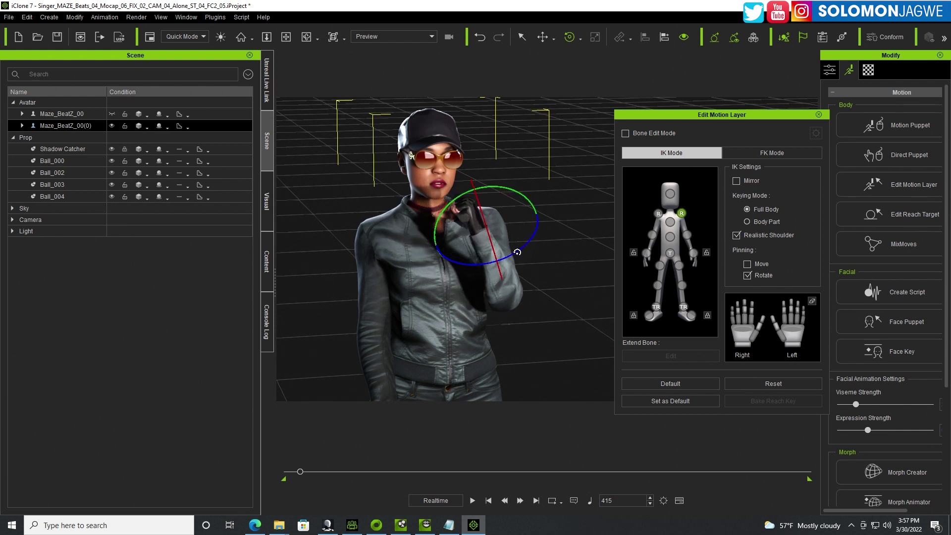
left_click(687, 234)
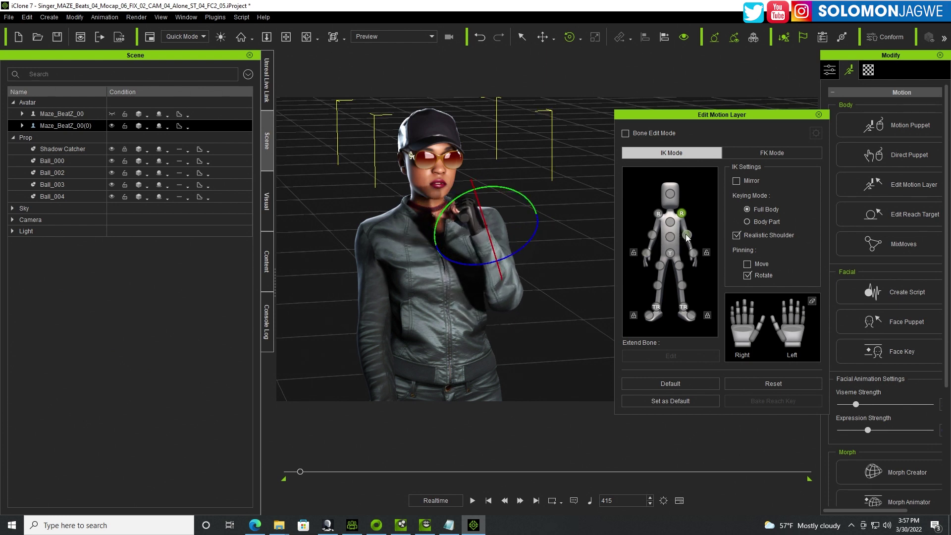
left_click_drag(530, 253, 525, 257)
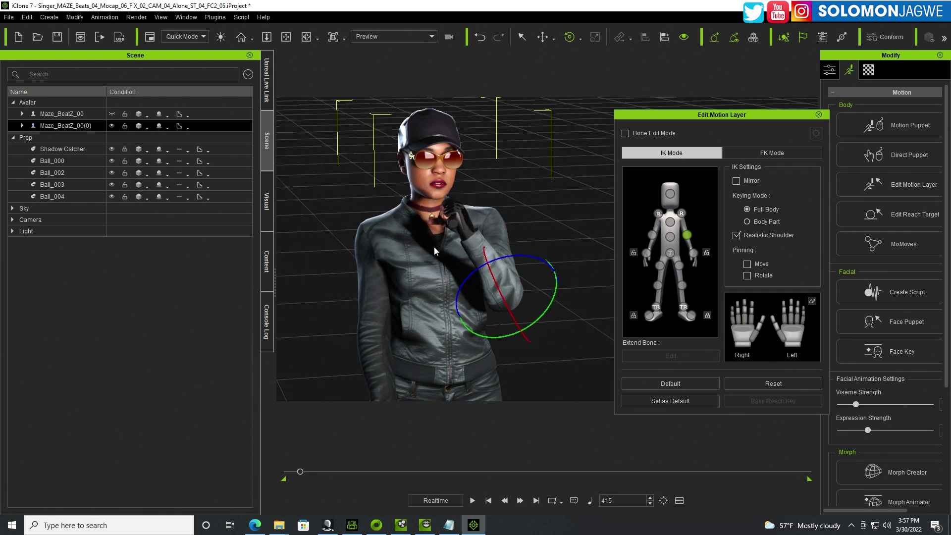
Close in on the microphone hand and loosen the grip of all the left hand's fingers together
right_click_drag(434, 247, 491, 243)
scroll(491, 243, "up", 5)
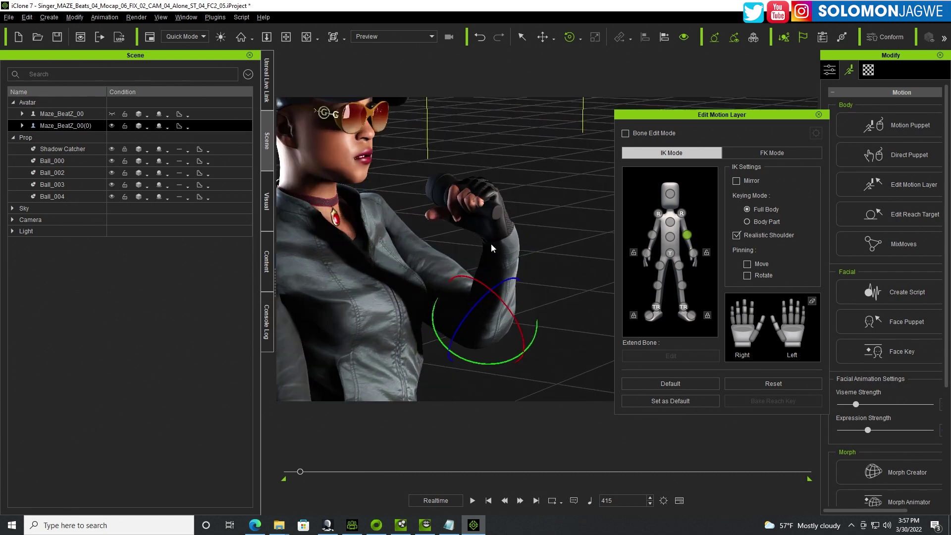
scroll(491, 242, "up", 3)
mouse_move(472, 241)
middle_mouse_down()
mouse_move(435, 261)
mouse_move(472, 255)
middle_mouse_up()
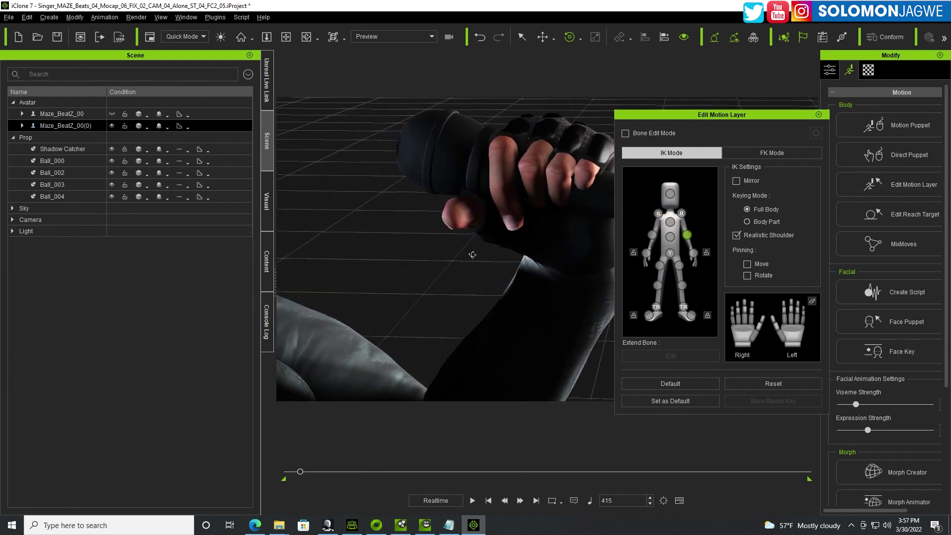
right_click_drag(473, 255, 478, 264)
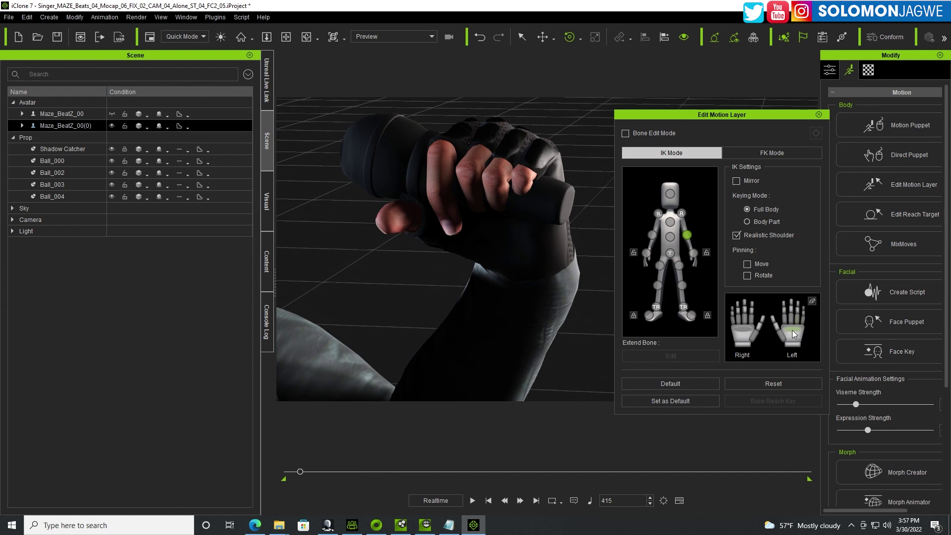
left_click_drag(791, 330, 835, 340)
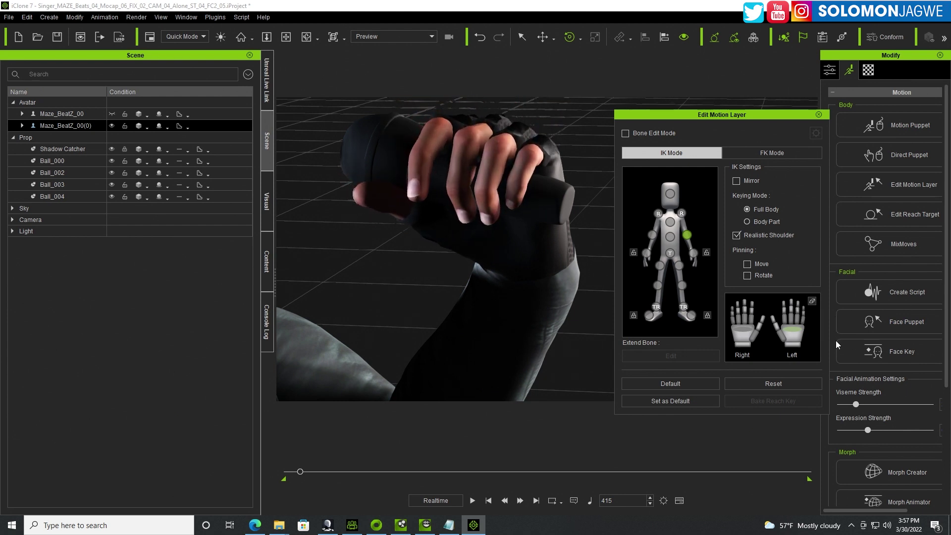
Rotate the base and middle joints of the left index finger so it wraps around the microphone
left_click(783, 318)
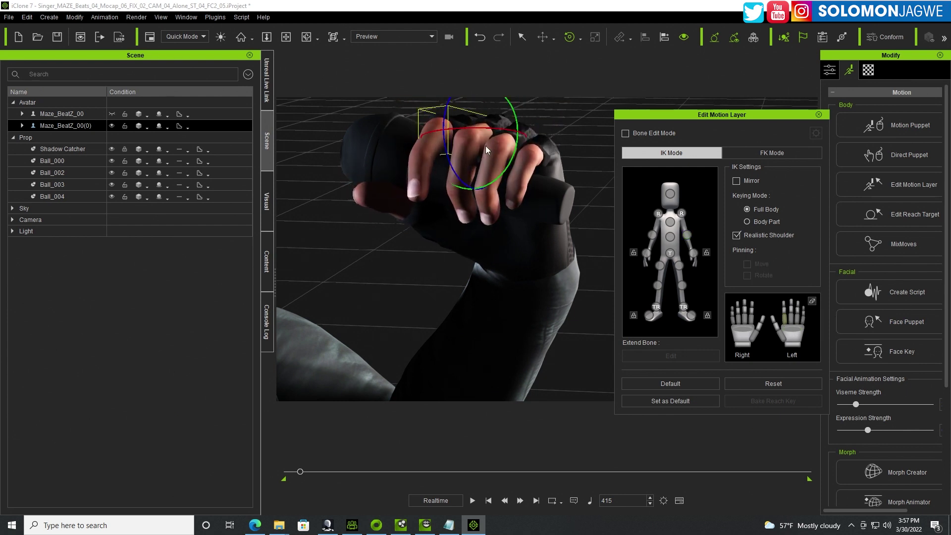
left_click_drag(445, 115, 445, 117)
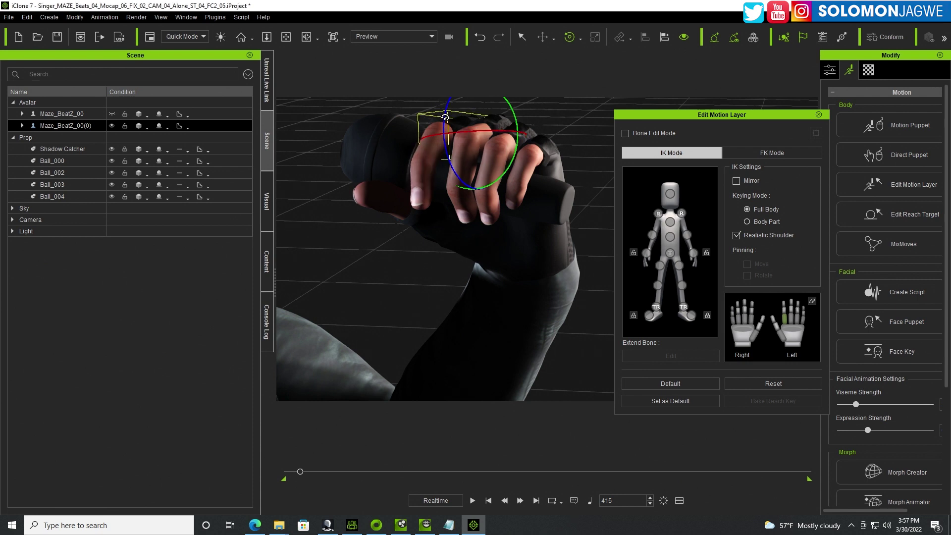
left_click(783, 310)
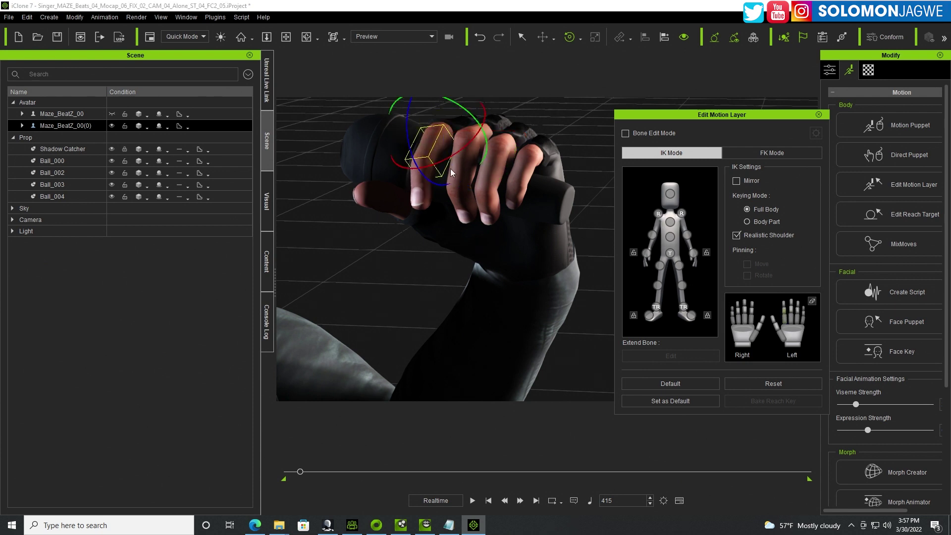
left_click_drag(406, 129, 409, 144)
Rotate the left thumb's base joint and adjust its middle joint to improve the grip on the microphone
left_click(781, 336)
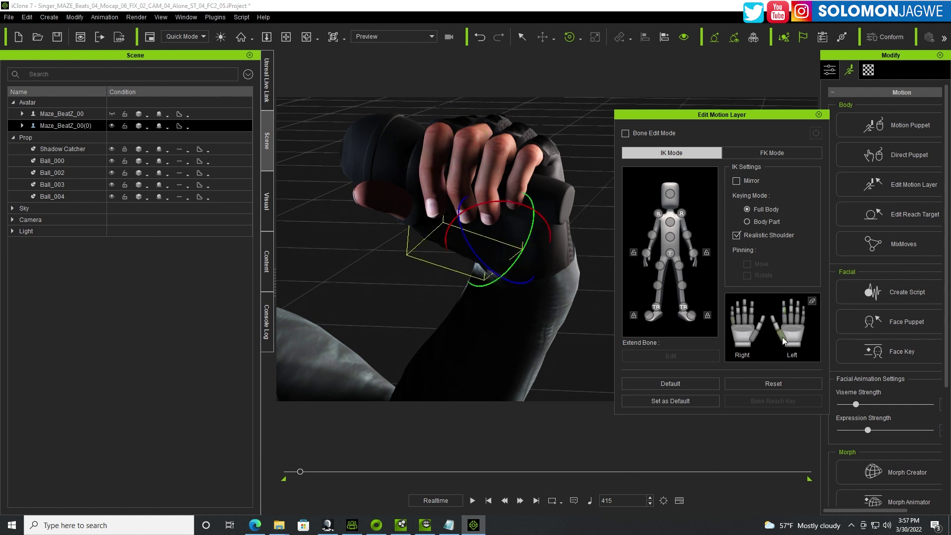
left_click_drag(479, 256, 494, 260)
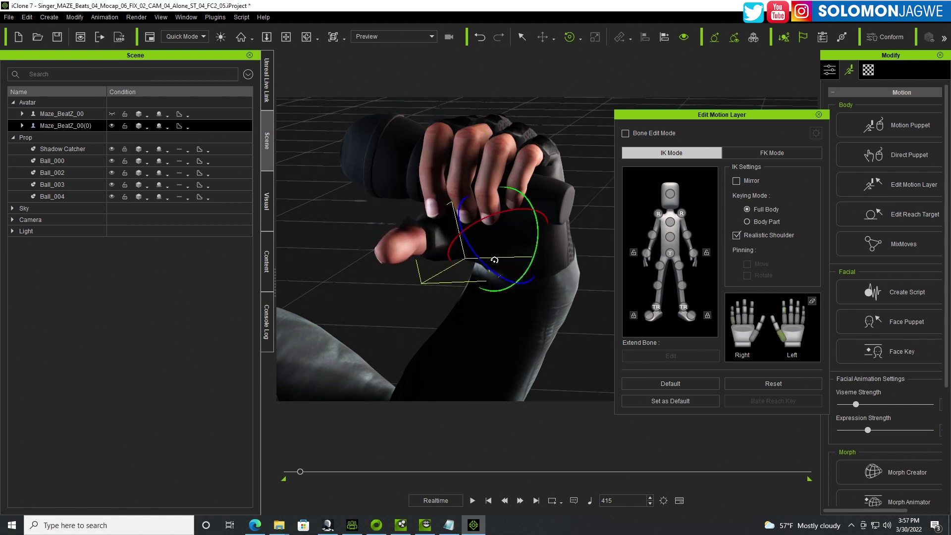
left_click_drag(498, 212, 499, 211)
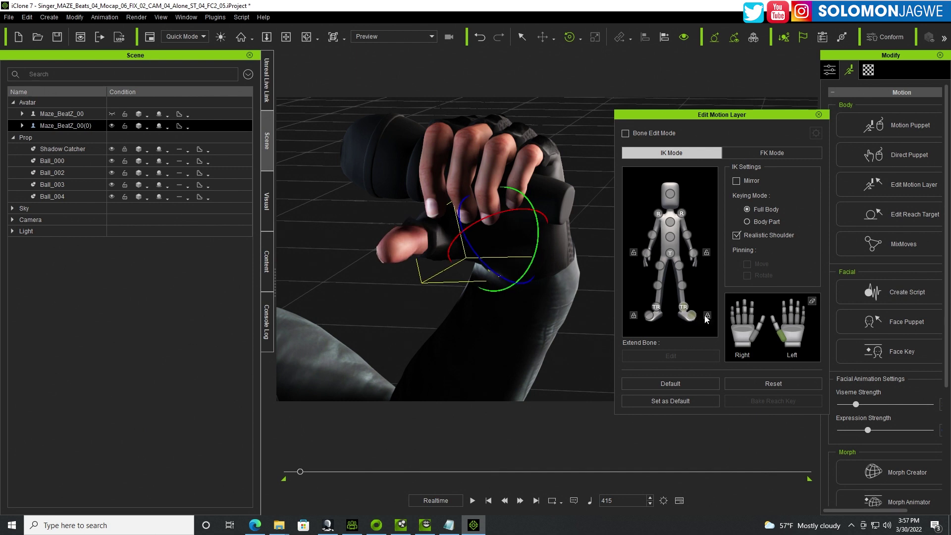
left_click(776, 328)
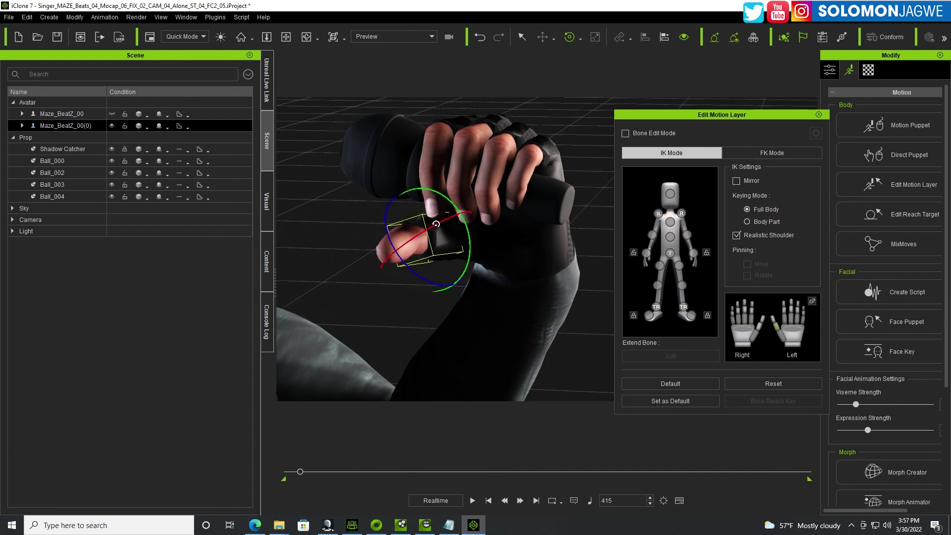
left_click_drag(438, 232, 514, 228)
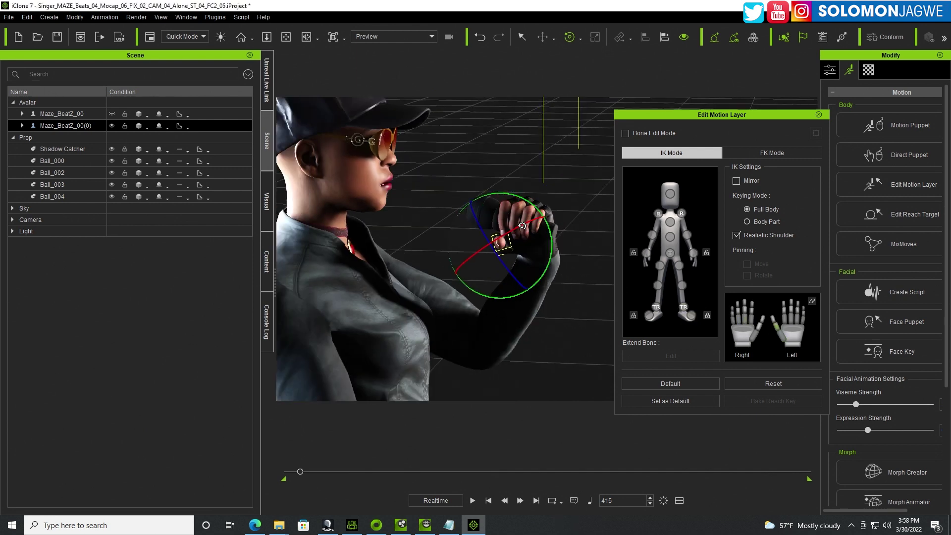
scroll(589, 259, "up", 3)
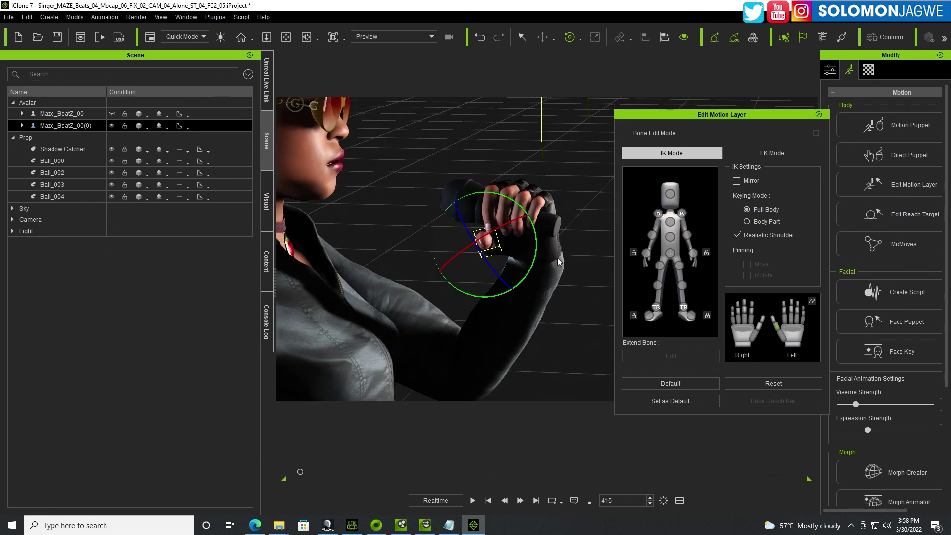
Rotate the left hand at the wrist to tilt the microphone toward the mouth, and close Edit Motion Layer
left_click(693, 252)
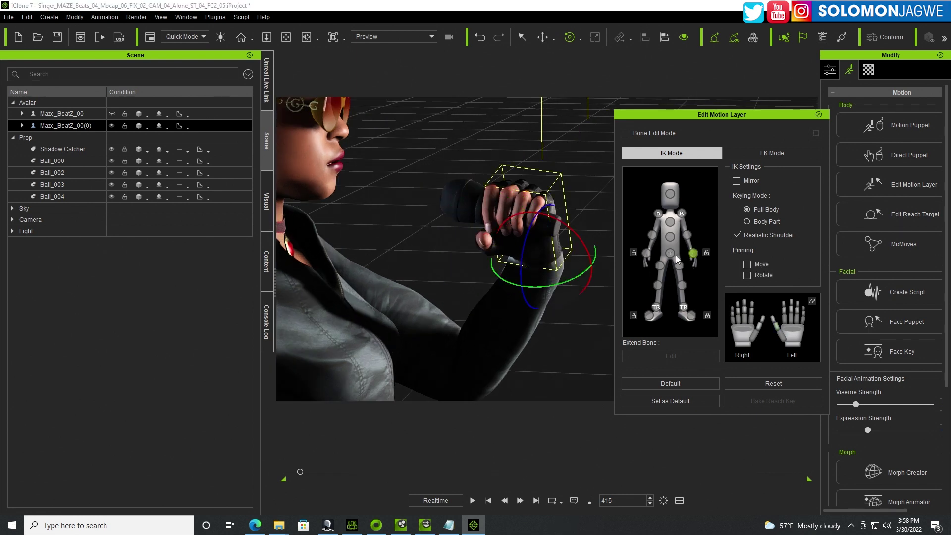
left_click_drag(585, 249, 589, 250)
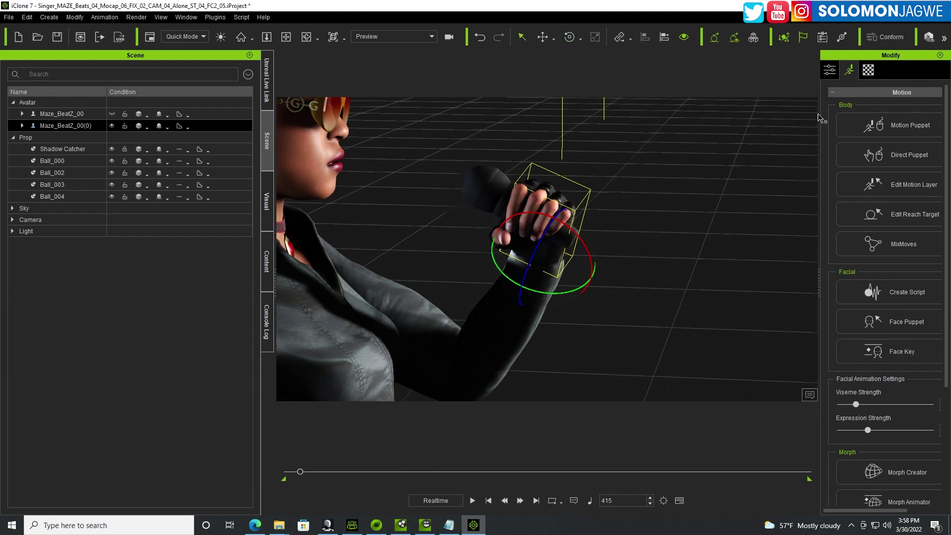
left_click(818, 114)
Play the adjusted motion from frame 415 to about frame 860 from the front and show the timeline again
key("f")
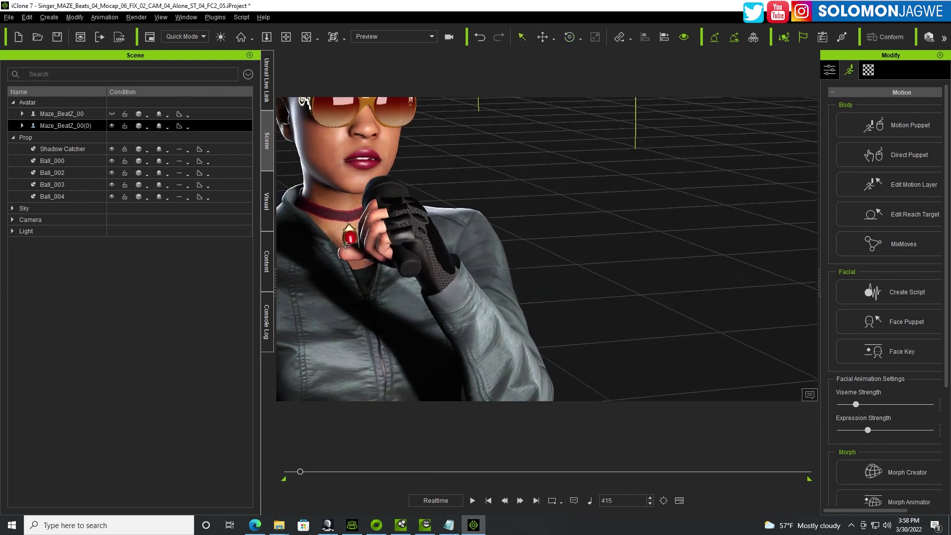
right_click_drag(406, 249, 446, 391)
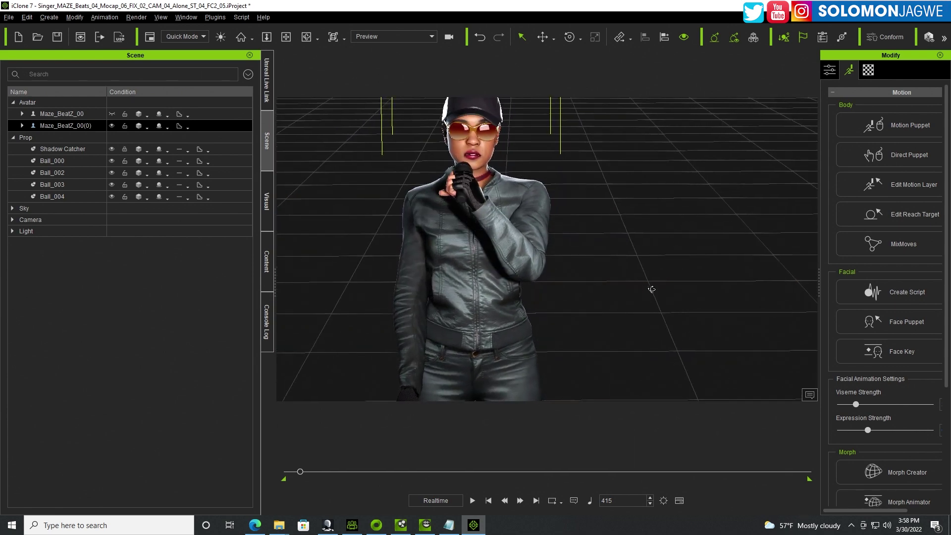
left_click(472, 500)
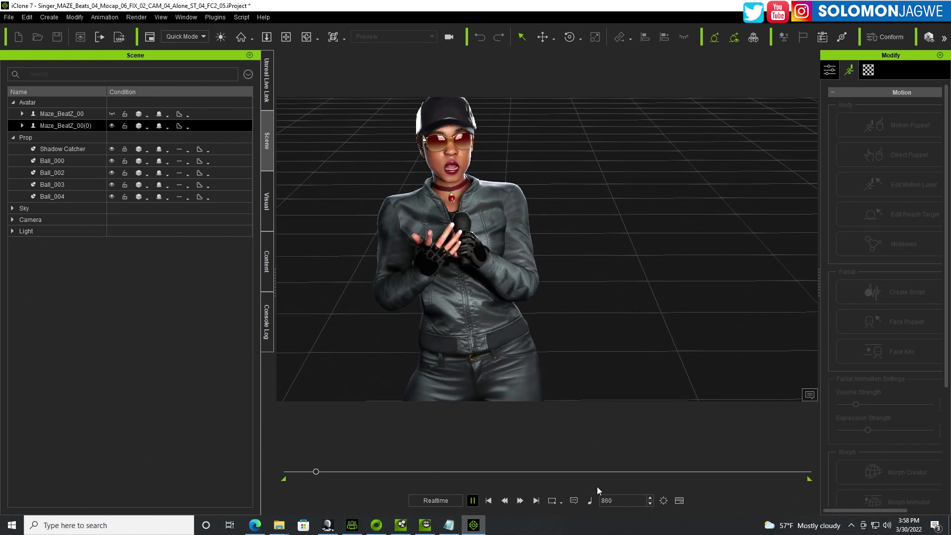
left_click(679, 501)
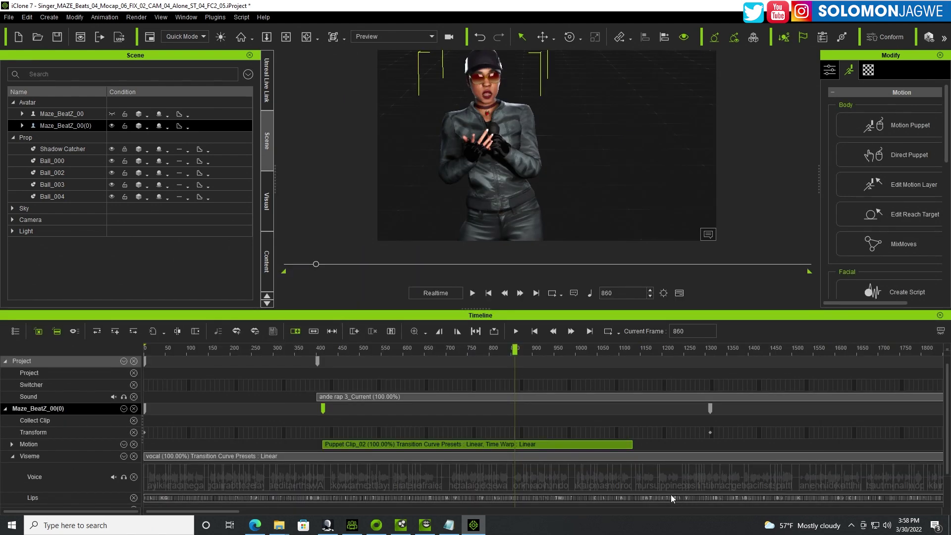
At frame 415, open Edit Motion Layer and rotate the right upper arm away from the body, using Local Rotate
left_click(322, 407)
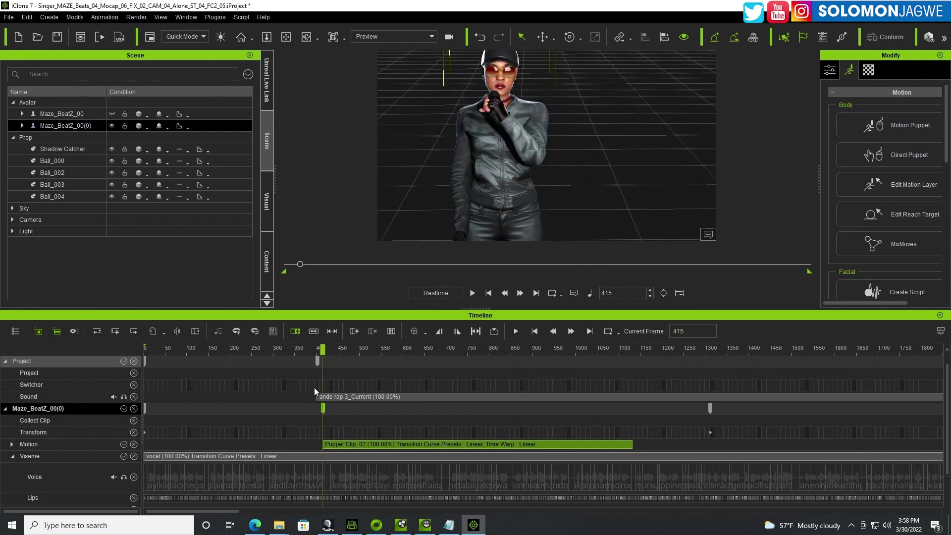
scroll(522, 162, "up", 2)
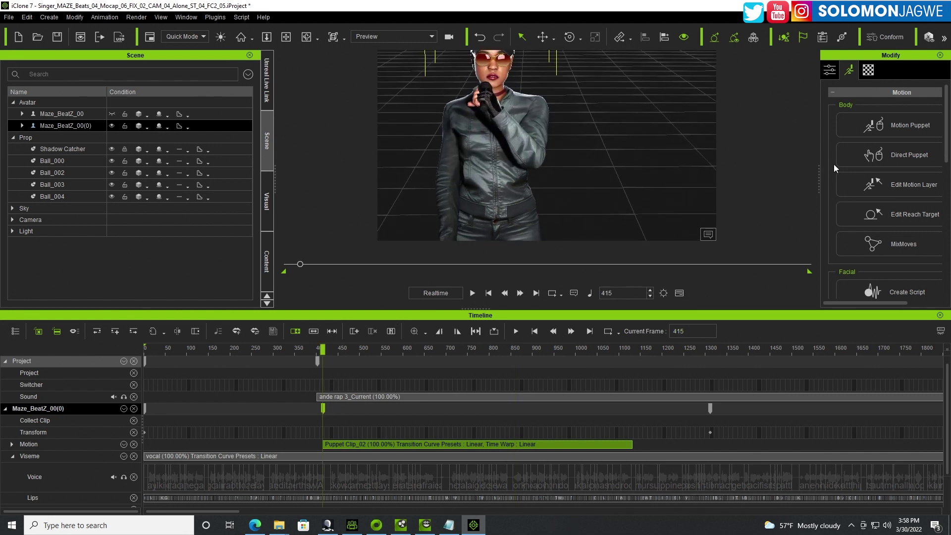
left_click(897, 181)
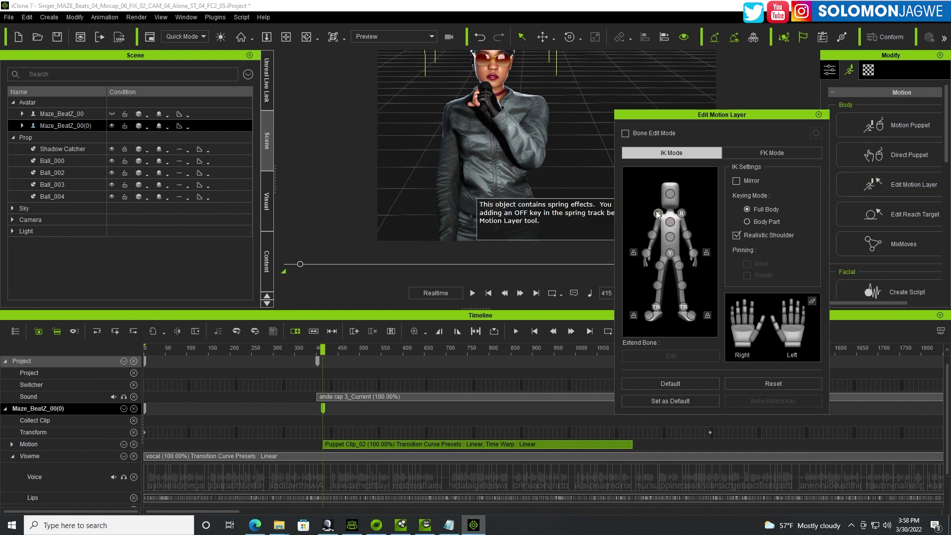
left_click(658, 213)
left_click(657, 212)
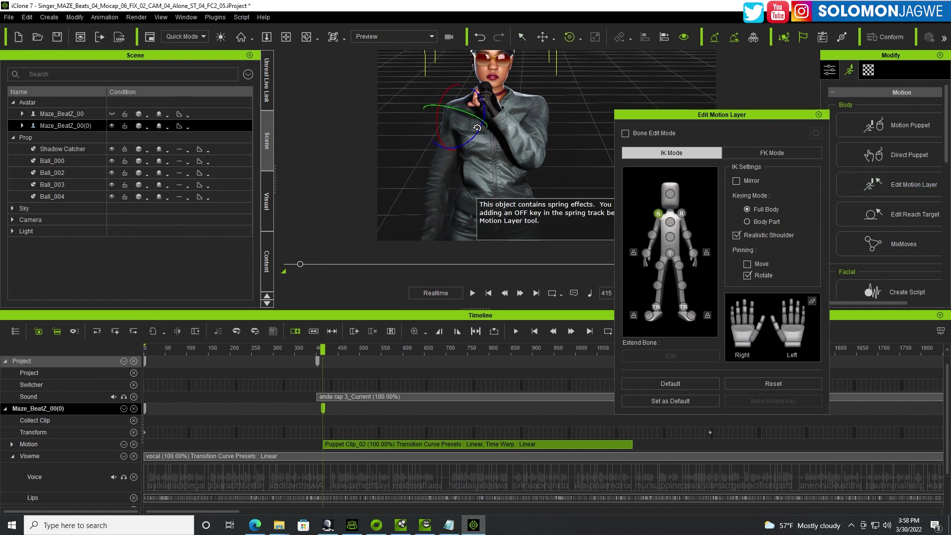
left_click(580, 37)
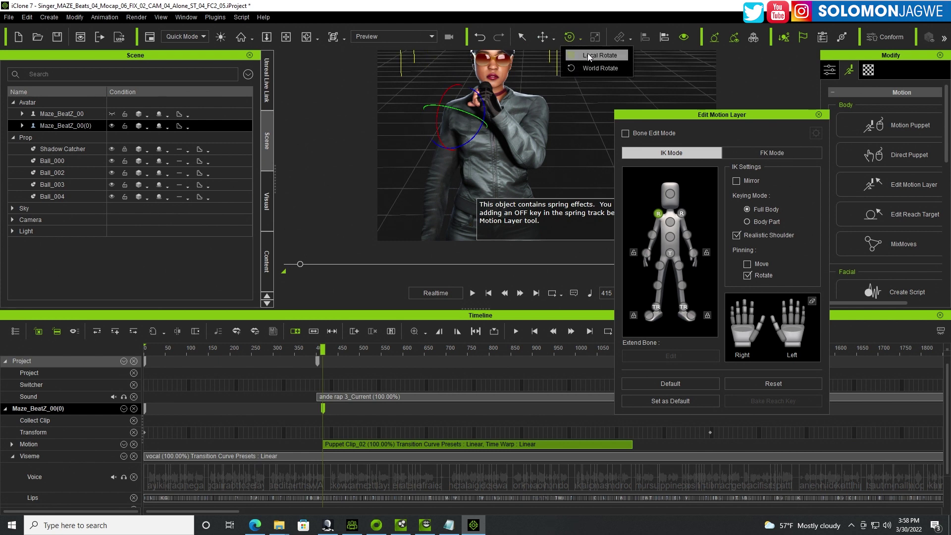
left_click(587, 55)
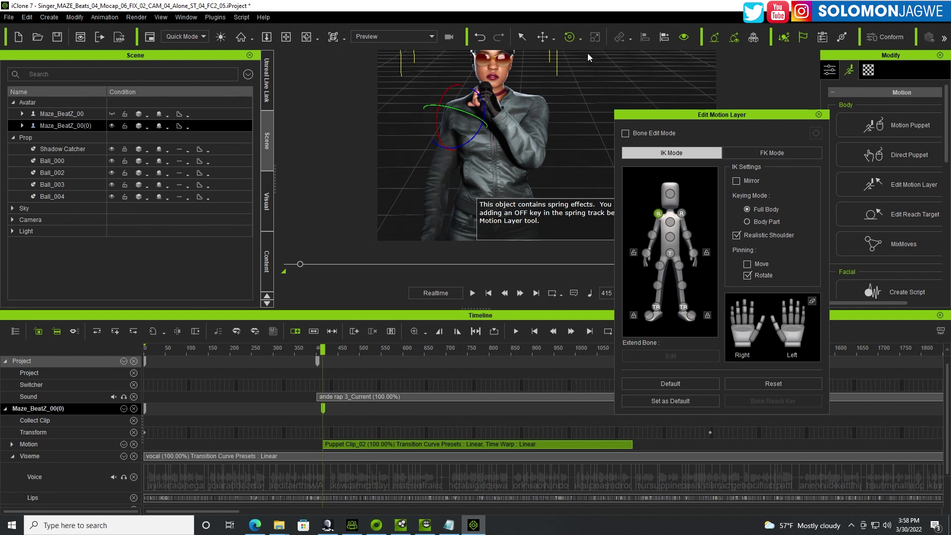
Rotate the left upper arm outward and the left forearm inward to bring the microphone to the mouth, and close Edit Motion Layer
left_click(682, 214)
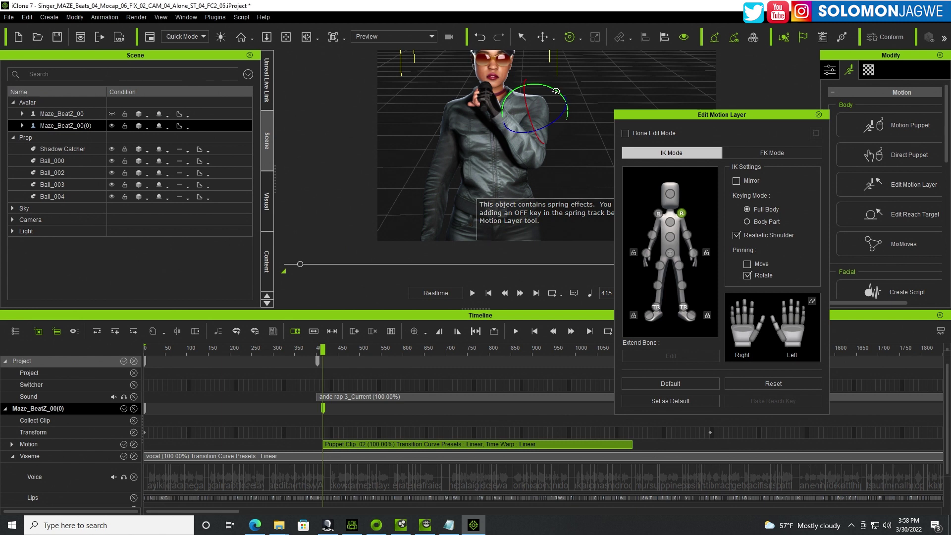
left_click_drag(557, 92, 567, 113)
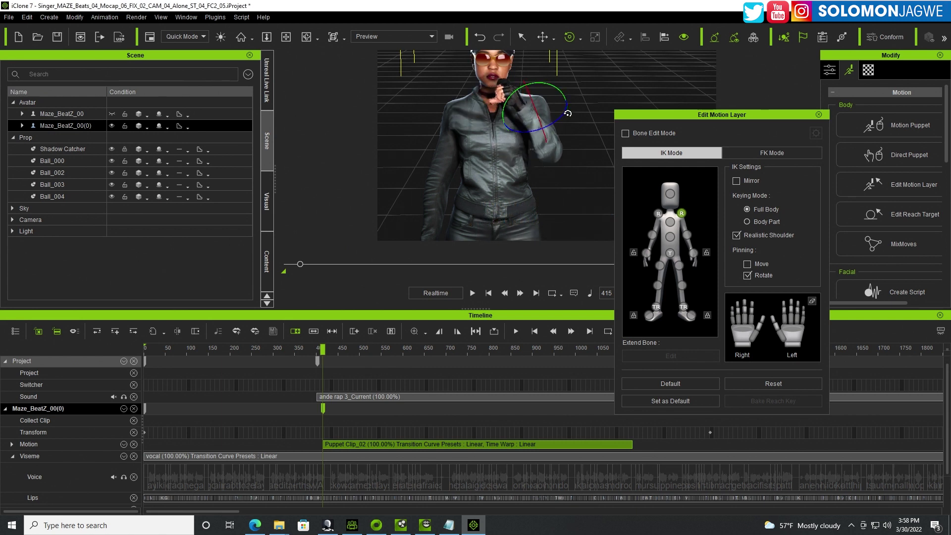
left_click(687, 234)
left_click_drag(562, 122, 560, 125)
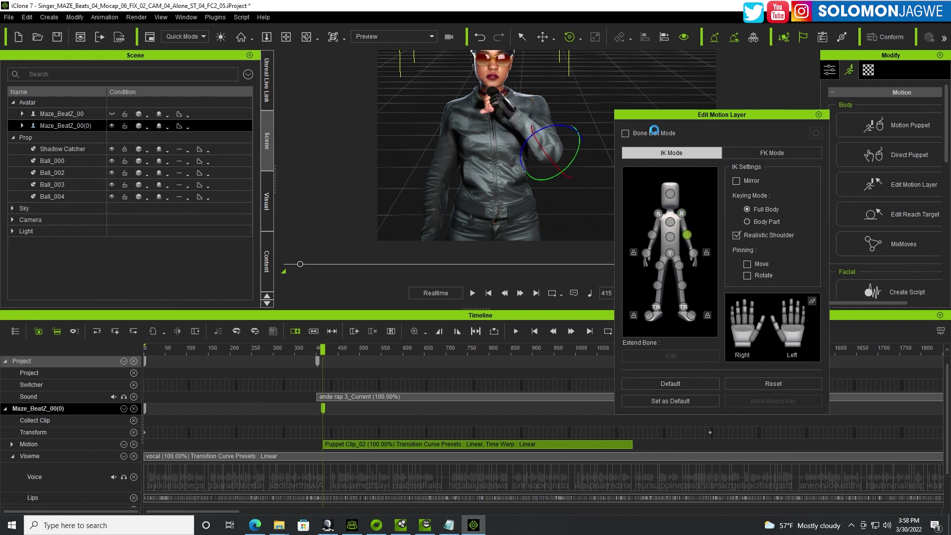
left_click(817, 115)
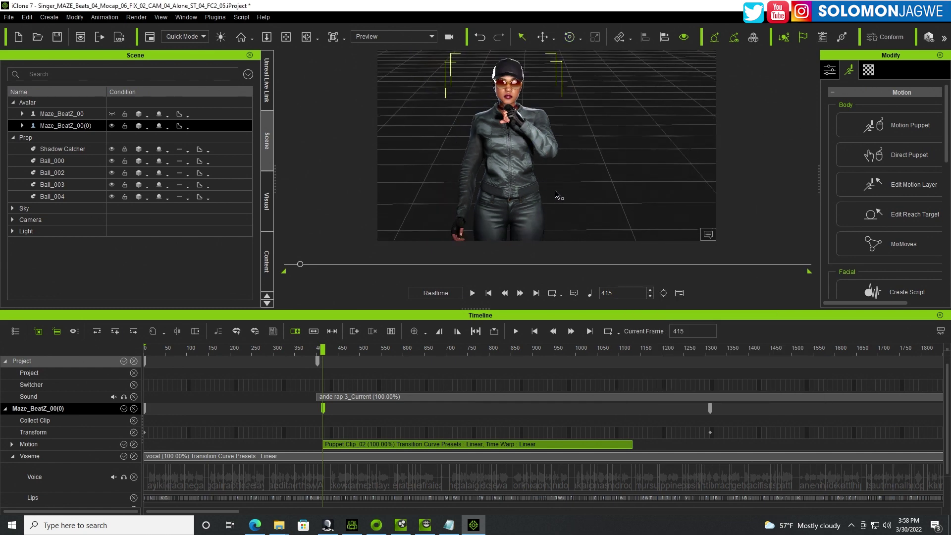
Play the corrected motion from frame 415 from an angled view, and scrub to frame 1207 and back to frame 613
mouse_move(554, 195)
right_mouse_down()
mouse_move(577, 144)
mouse_move(598, 179)
mouse_move(581, 170)
mouse_move(564, 179)
right_mouse_up()
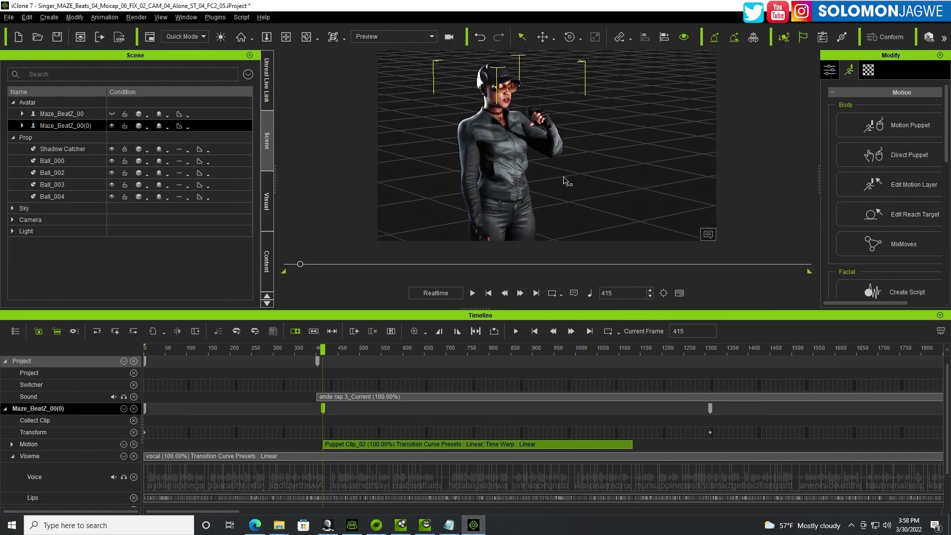
left_click(472, 292)
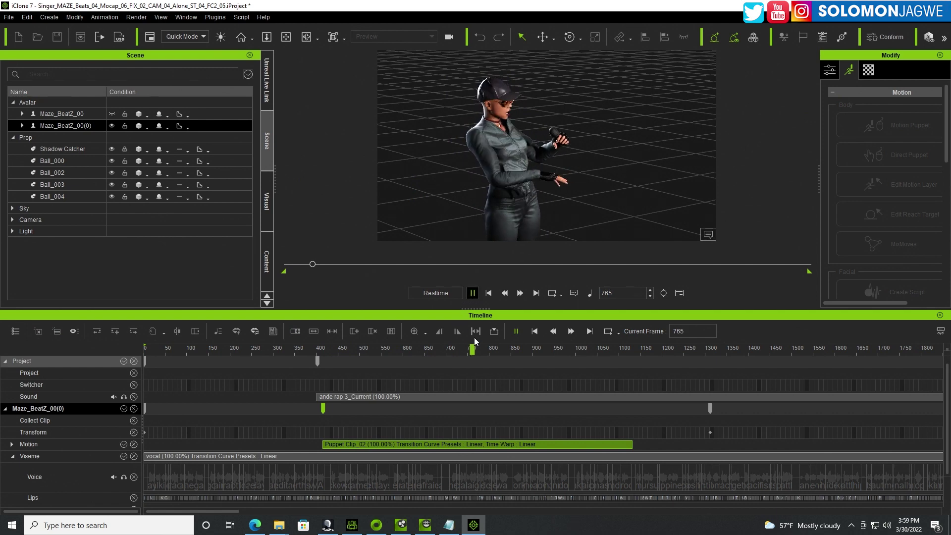
left_click_drag(471, 349, 664, 350)
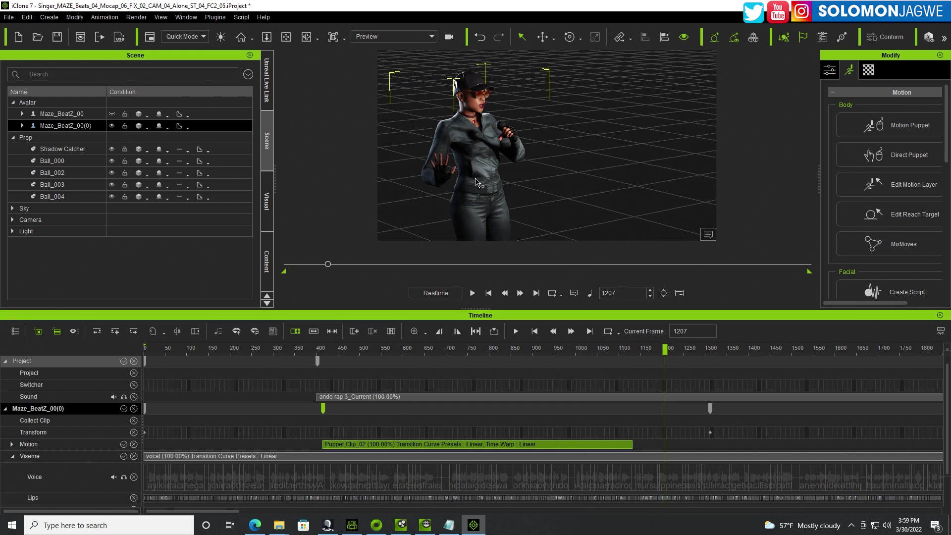
left_click_drag(664, 350, 409, 348)
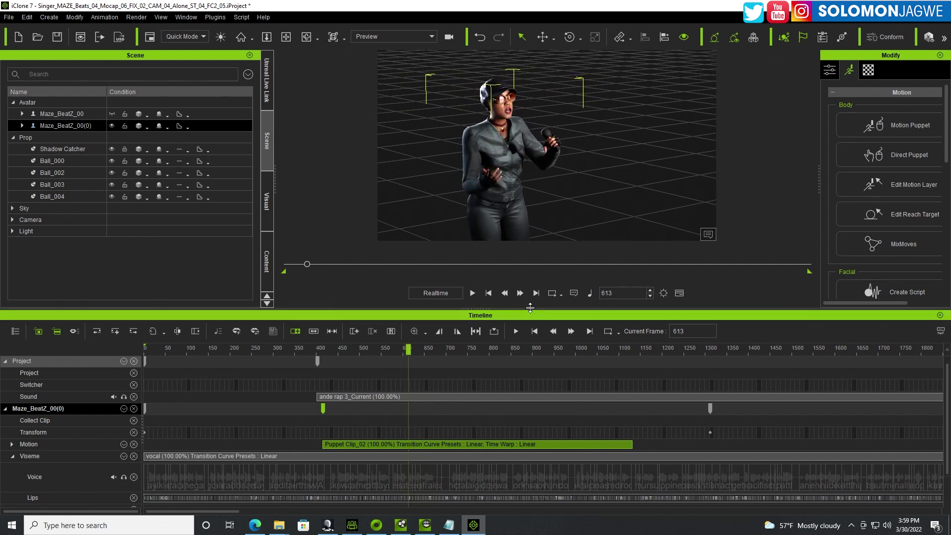
Shrink the timeline to enlarge the viewport, frame the singer's face from the front, and open the Motion LIVE plugin
left_click_drag(496, 311, 495, 430)
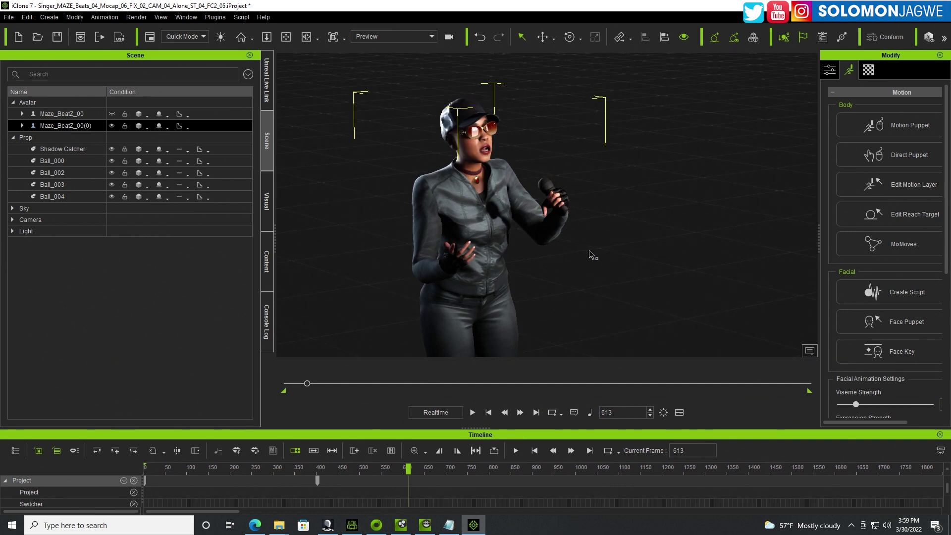
right_click_drag(593, 255, 549, 149)
scroll(546, 125, "up", 3)
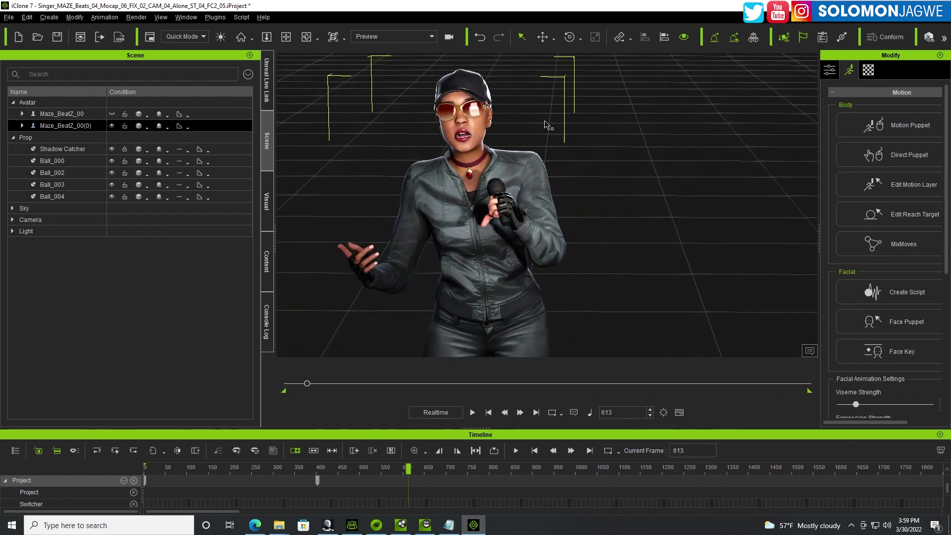
middle_click_drag(546, 124, 584, 170)
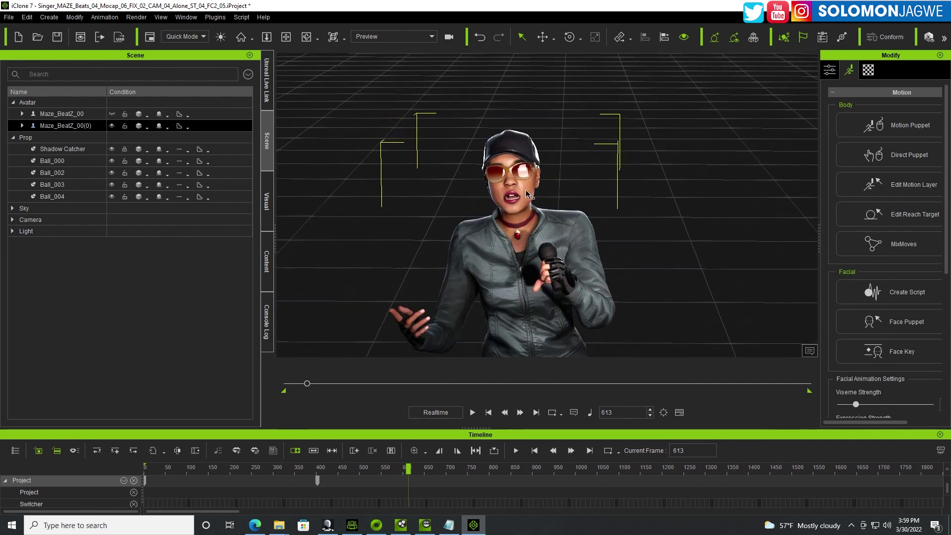
scroll(509, 172, "up", 5)
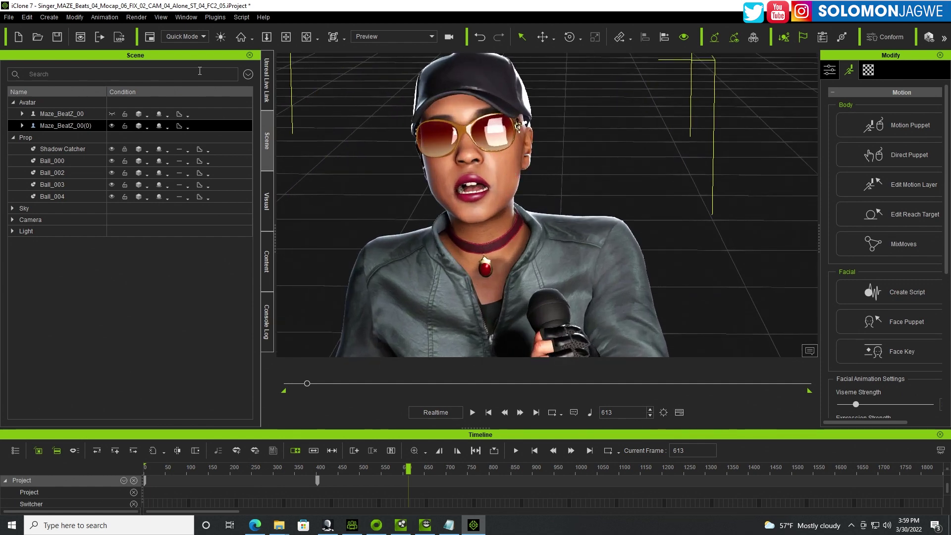
left_click(210, 17)
mouse_move(237, 144)
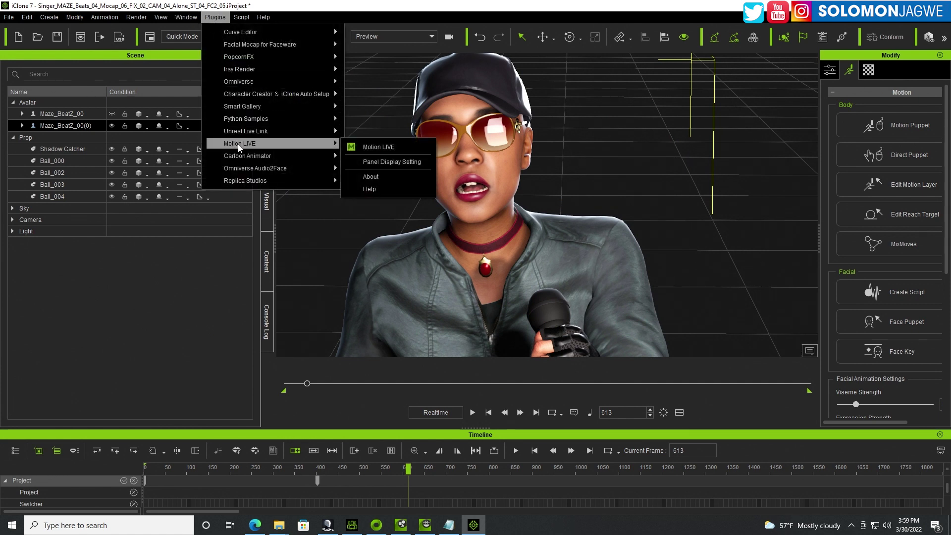
left_click(376, 146)
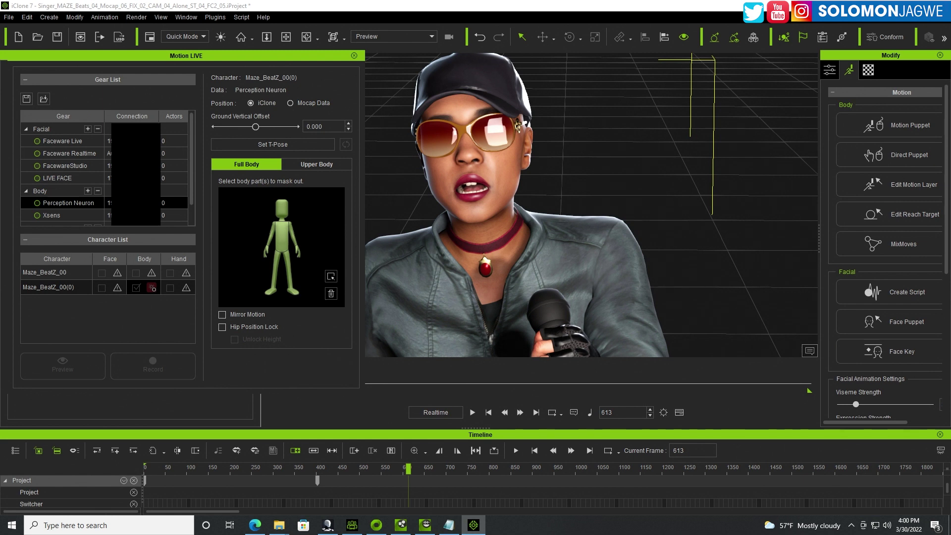
Paste the connection address into the LIVE FACE gear's connection entry and activate that gear
right_click(128, 140)
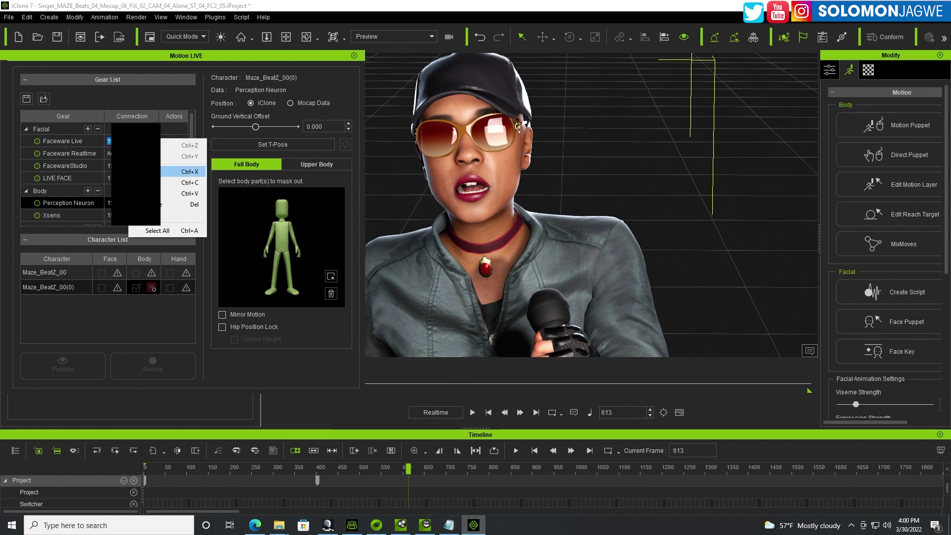
key("Escape")
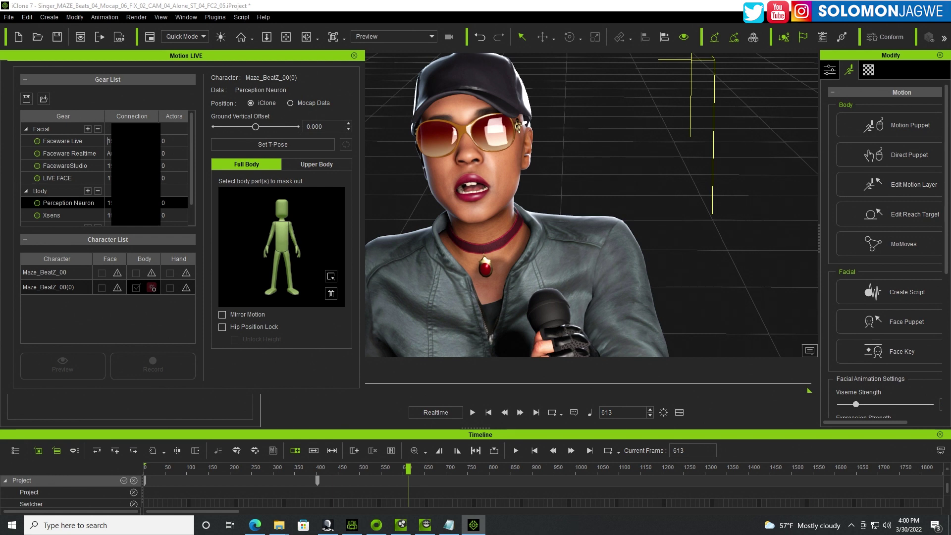
double_click(109, 178)
right_click(112, 178)
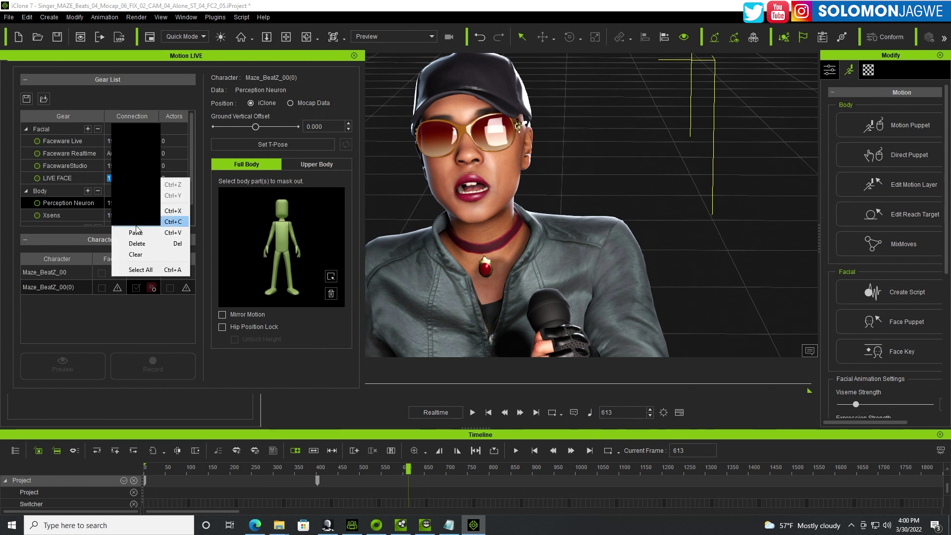
left_click(136, 232)
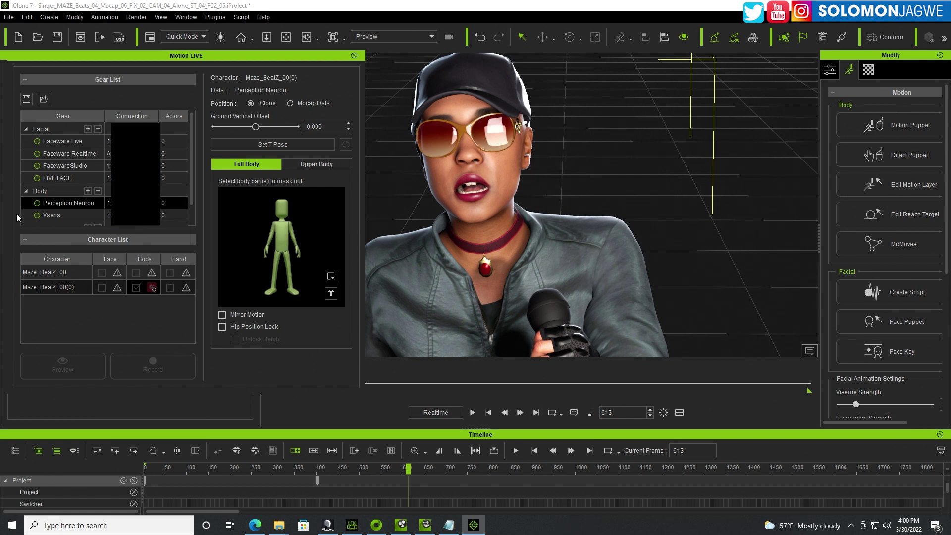
left_click(38, 178)
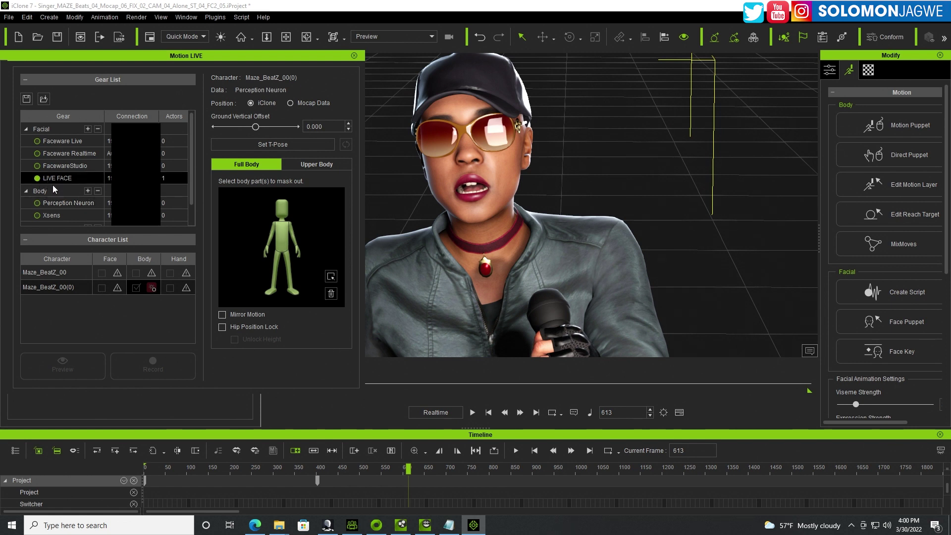
Assign LIVE FACE as the face source of Maze_BeatZ_00(0) and preview the live facial capture from frame 613
left_click(120, 287)
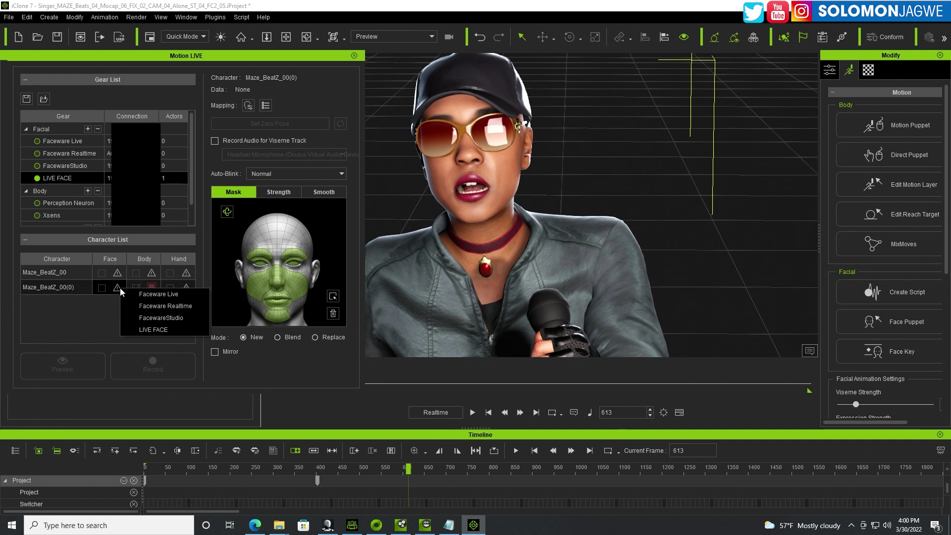
left_click(148, 326)
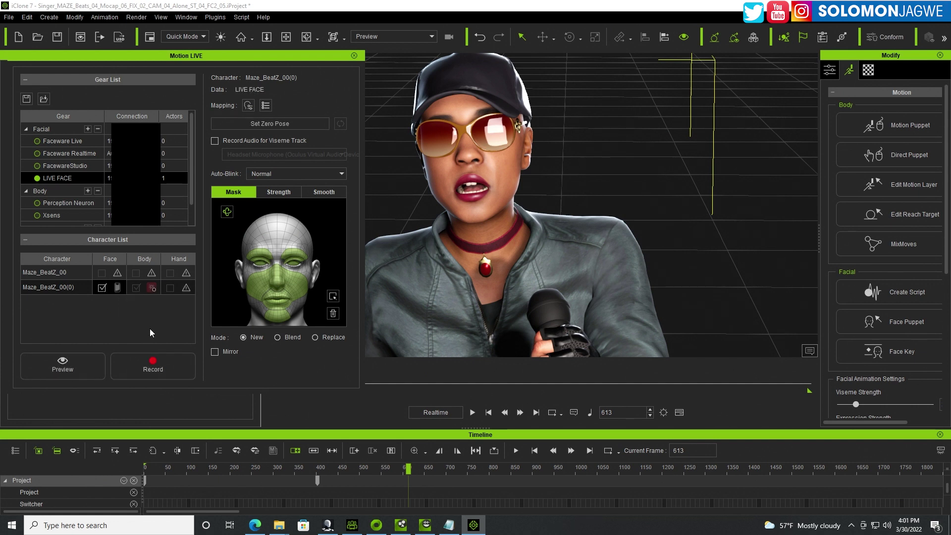
left_click(69, 372)
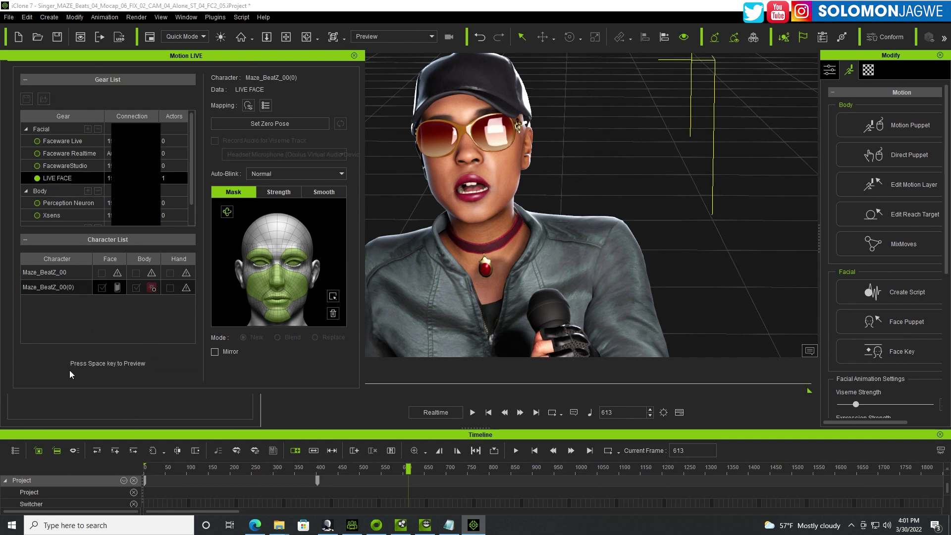
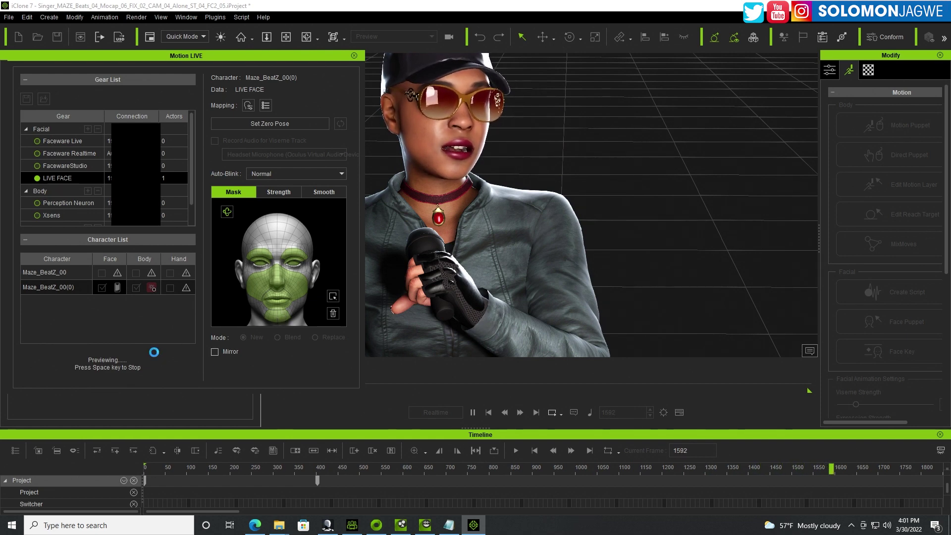
key("space")
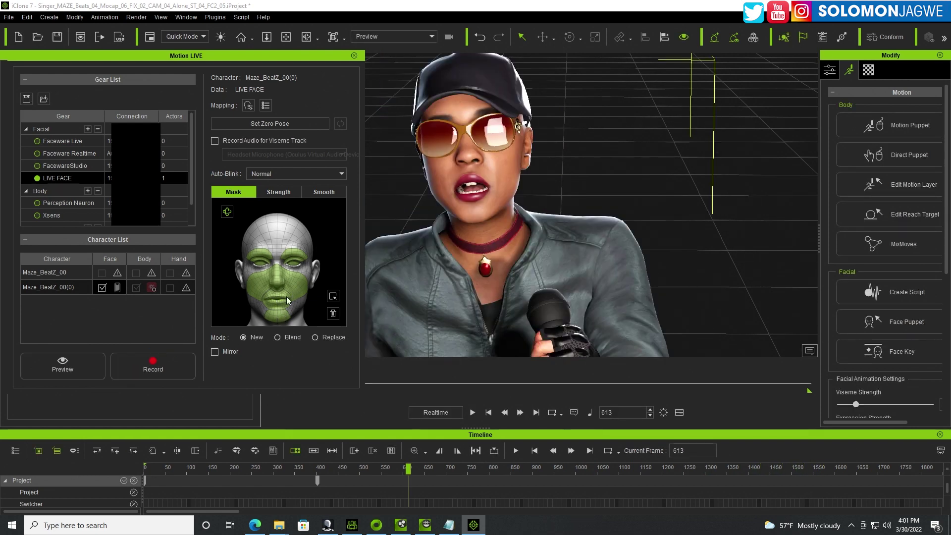
Exclude the mouth and jaw from the face mask and preview the facial capture in Blend mode from frame 416
left_click(283, 305)
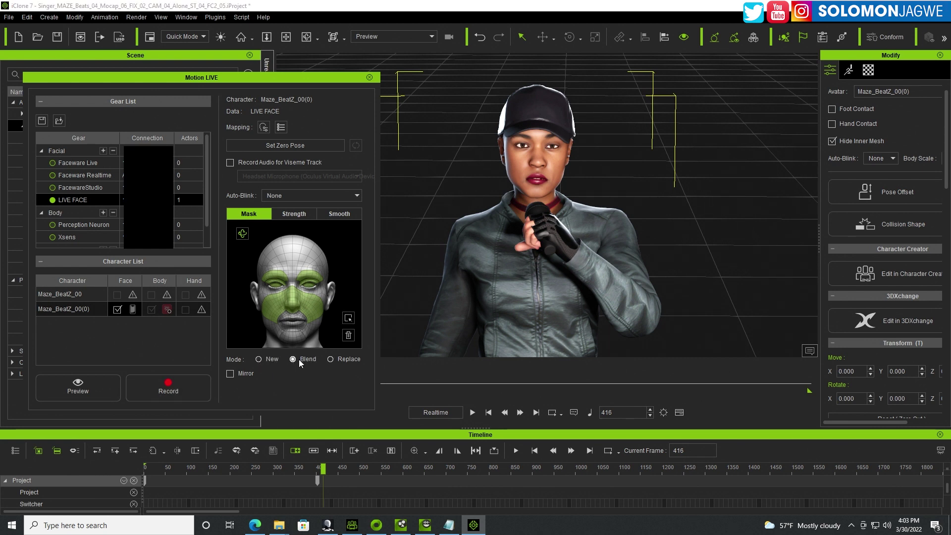
left_click(90, 388)
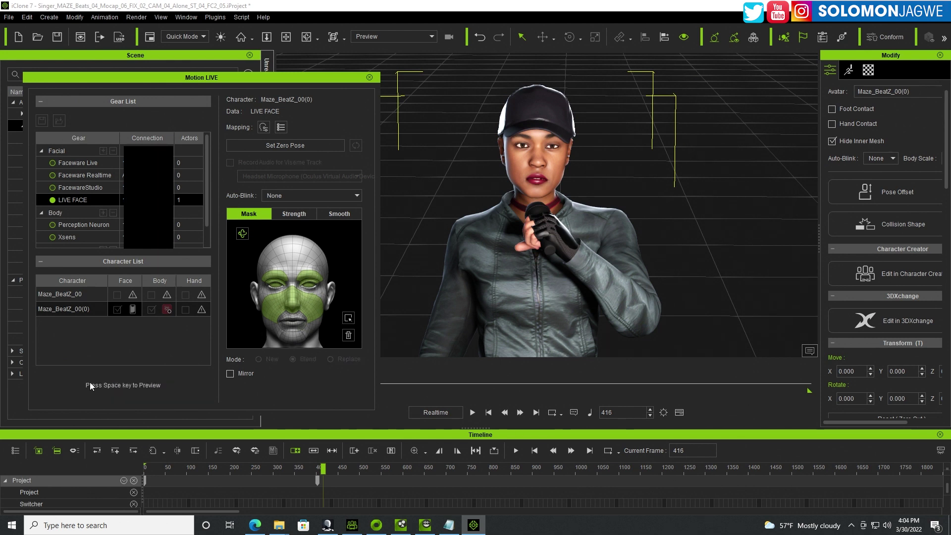
key("space")
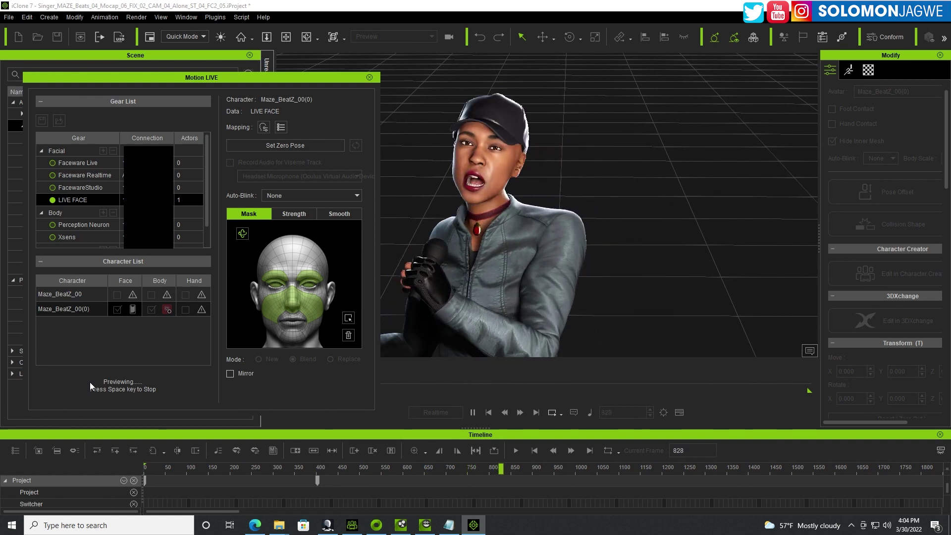
key("space")
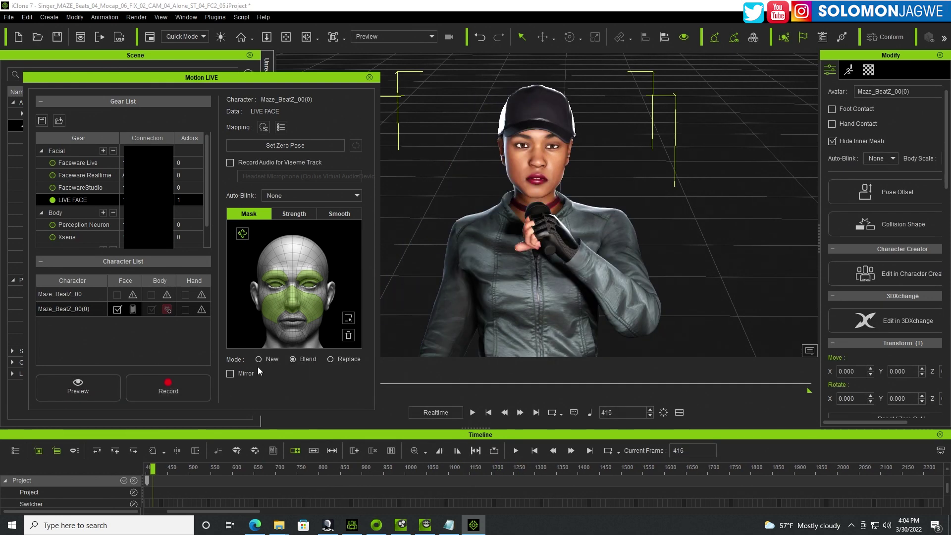
Record the masked LIVE FACE capture in Blend mode from frame 416 and scrub back to frame 772 to review it
left_click(168, 388)
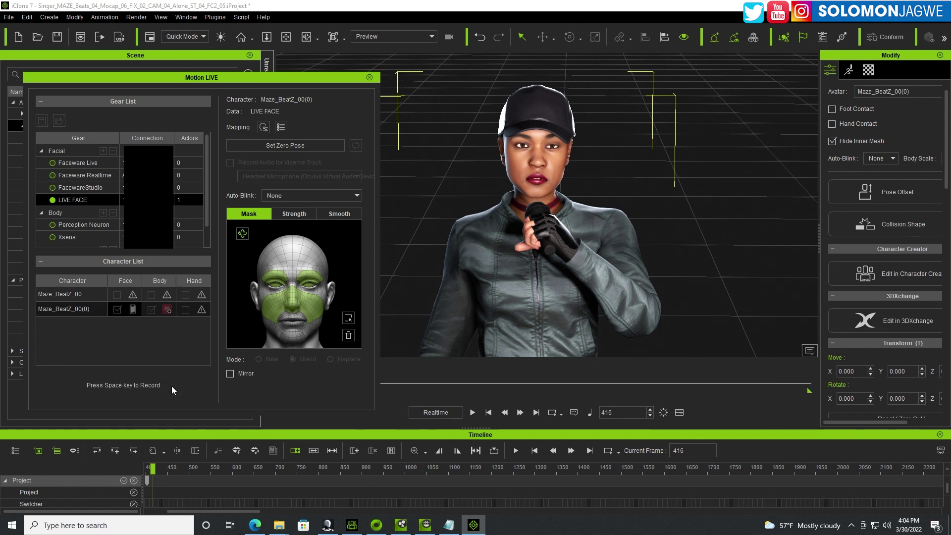
key("space")
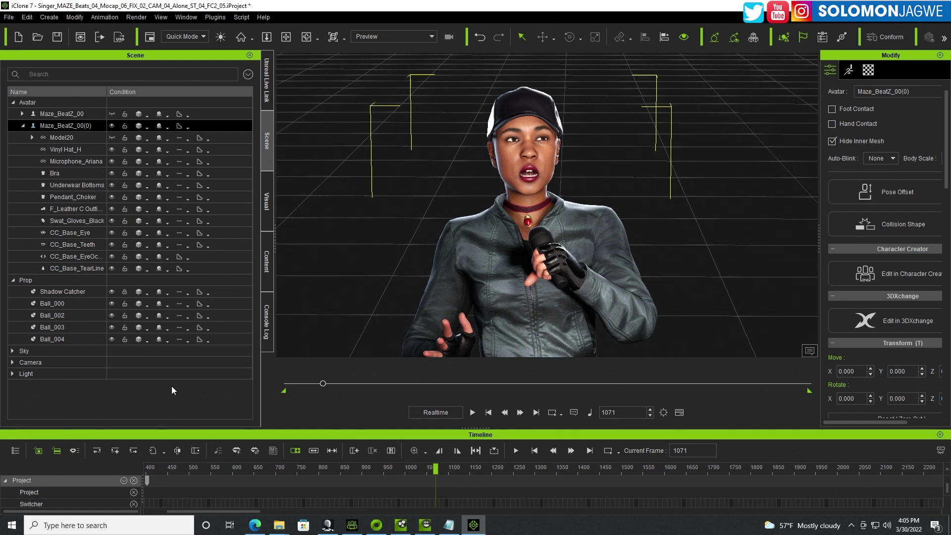
left_click(188, 317)
left_click_drag(189, 319, 313, 384)
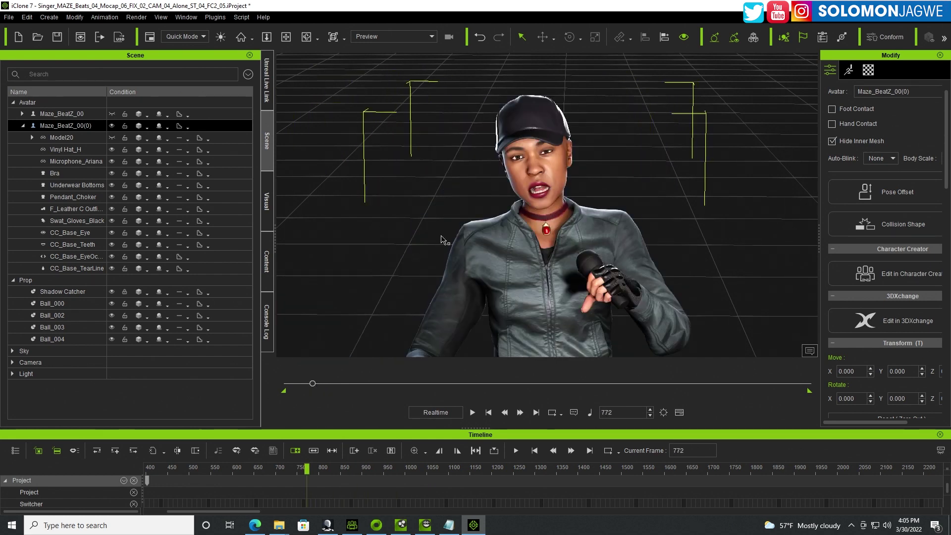
Show the Model20 sunglasses on Maze_BeatZ_00(0) and collapse that avatar's hierarchy
left_click(112, 138)
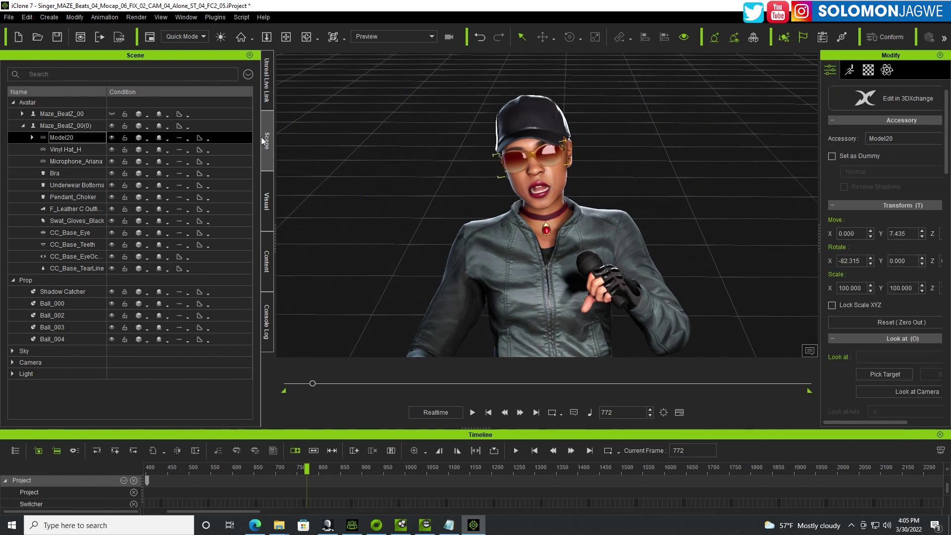
left_click(17, 125)
left_click(22, 126)
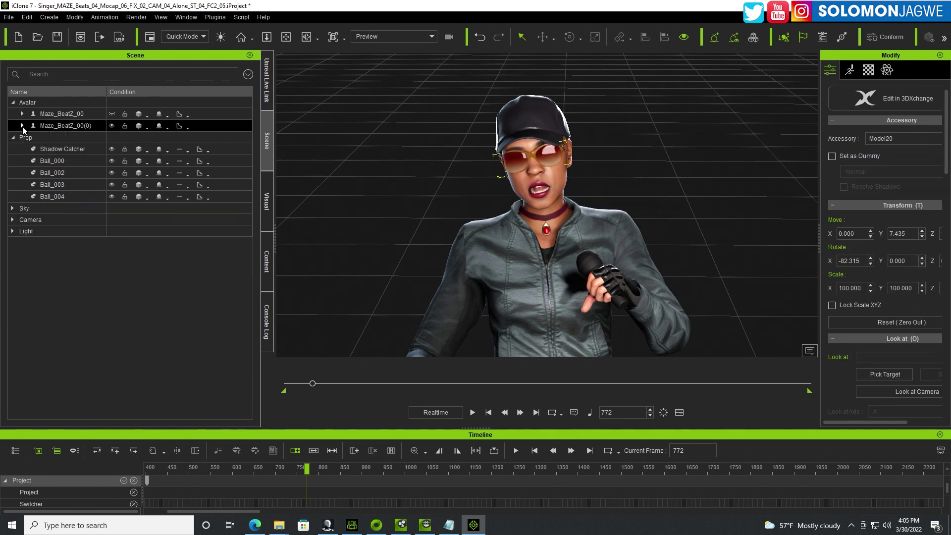
Hide Maze_BeatZ_00(0), show Maze_BeatZ_00 instead, and scrub through its finished performance before returning to frame 1
left_click(112, 126)
left_click(111, 113)
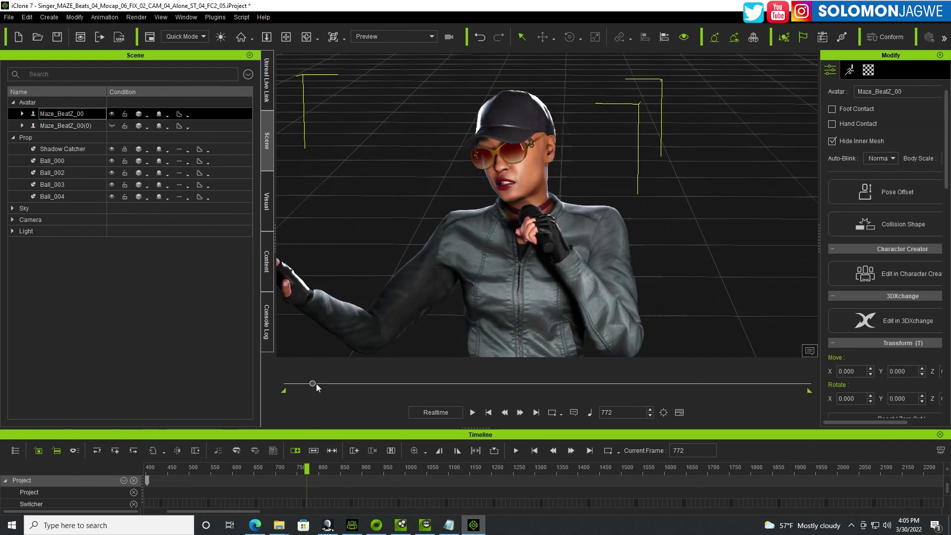
left_click_drag(315, 383, 350, 383)
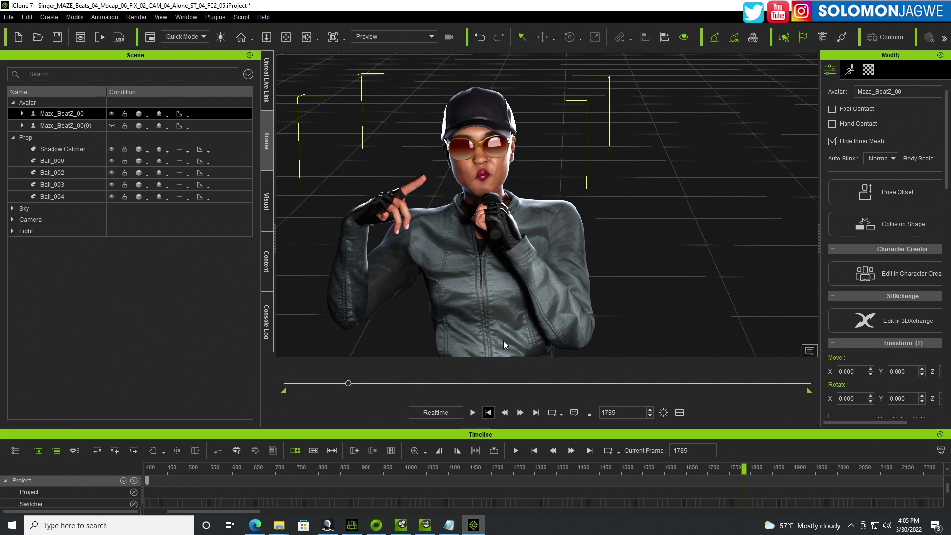
left_click(642, 225)
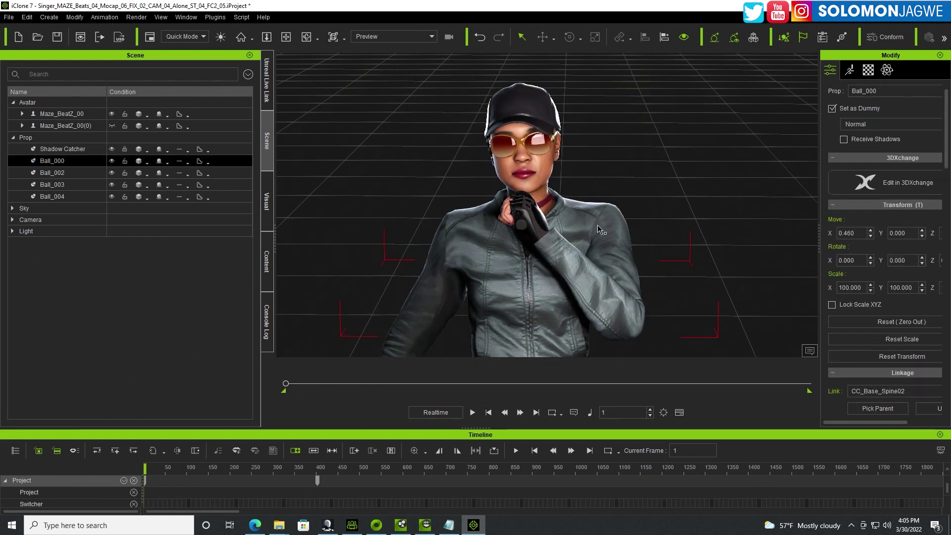
Set up an Omniverse USD export of selected Maze_BeatZ_00 as Maze_BTZ2, range 1 to 6000, without the Audio2Face mesh
left_click(74, 114)
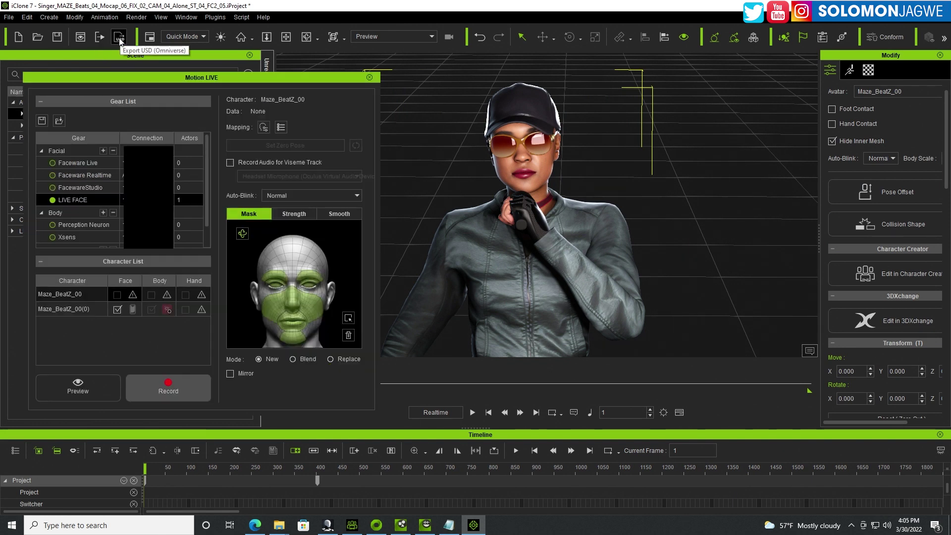
left_click(120, 38)
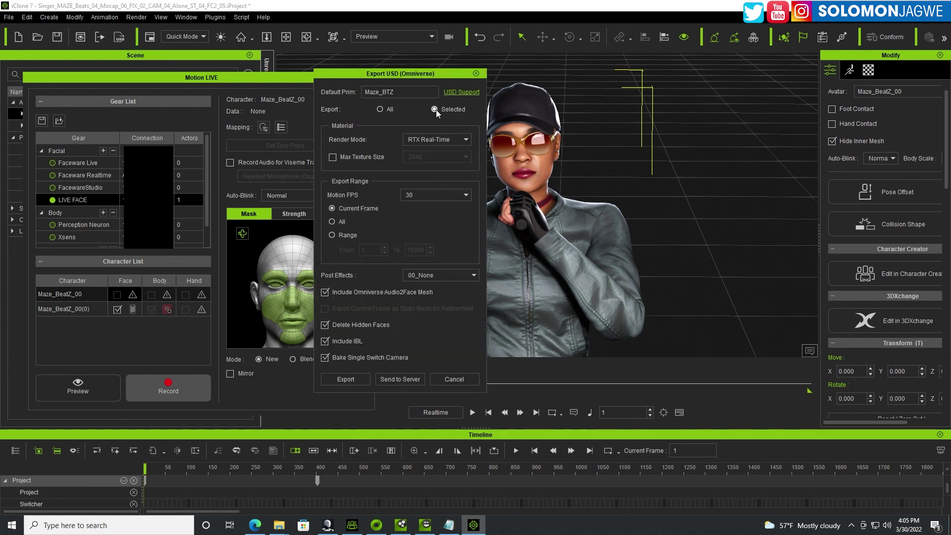
left_click(331, 234)
left_click_drag(426, 250, 382, 253)
type("6000")
left_click(326, 292)
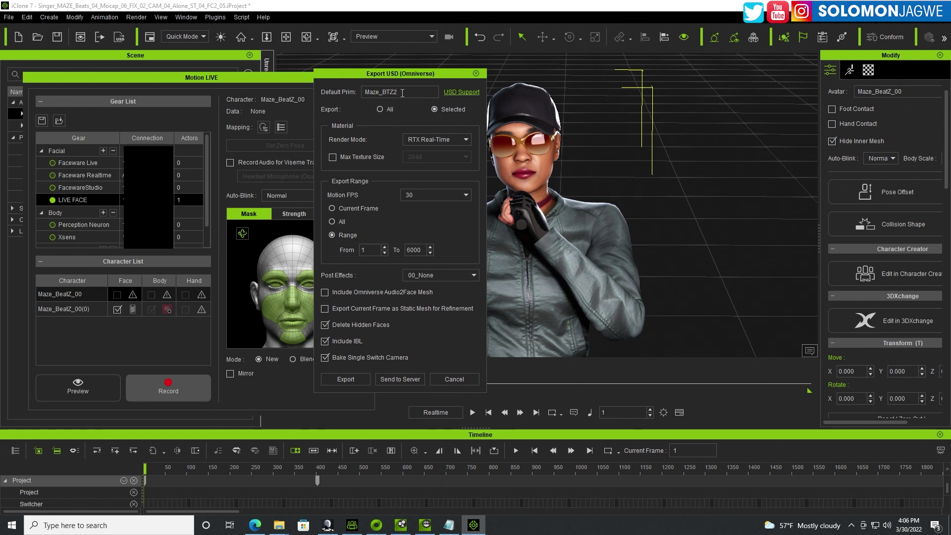
Review the render mode choices for the USD export and close the dialog without exporting
left_click(435, 138)
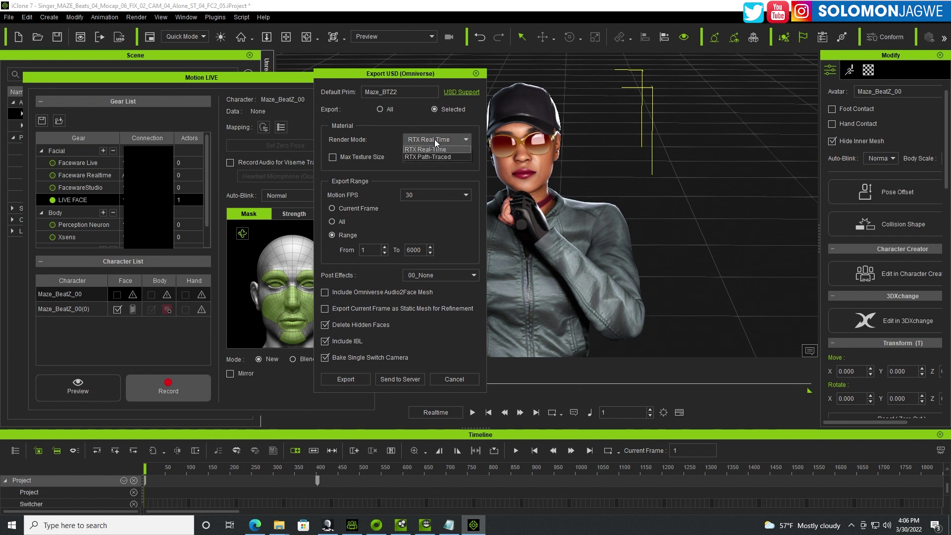
left_click(435, 139)
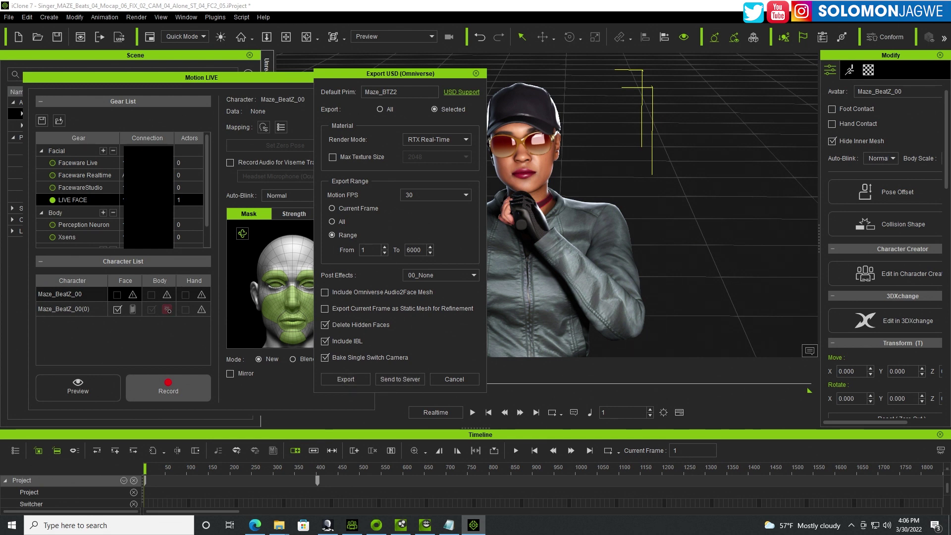
left_click(476, 73)
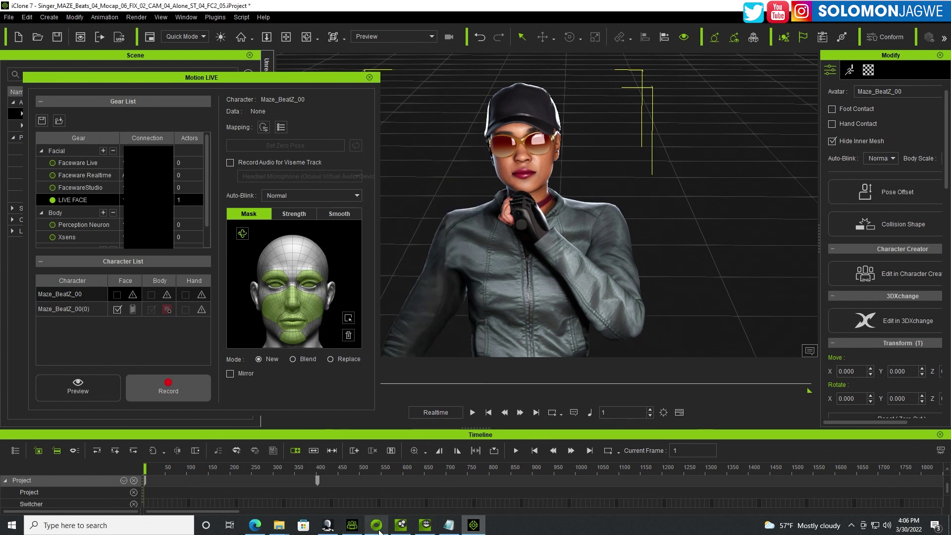
Switch to Omniverse Create, enlarge the content browser, and inspect the Maze_Beatz_PT1 and Maze_Beatz_RT1 export folders
left_click(399, 526)
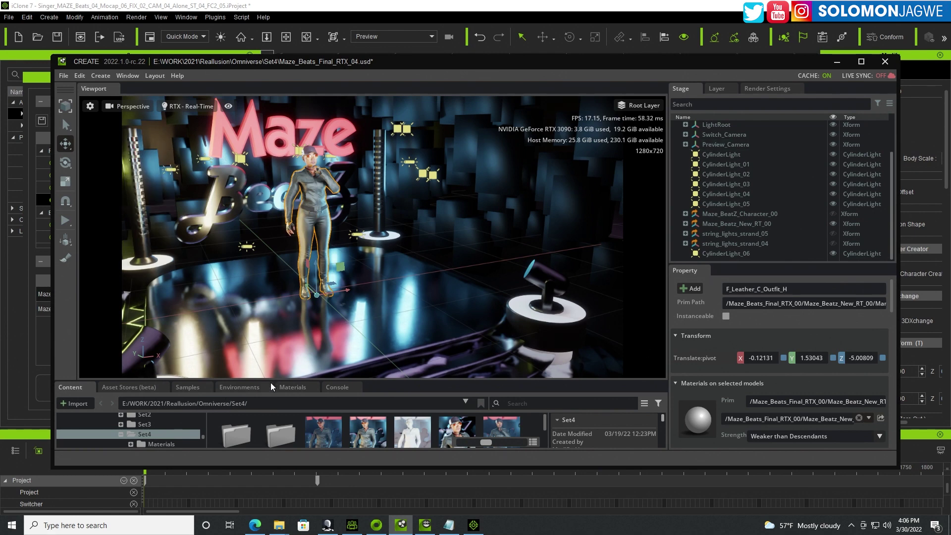
left_click_drag(271, 379, 238, 247)
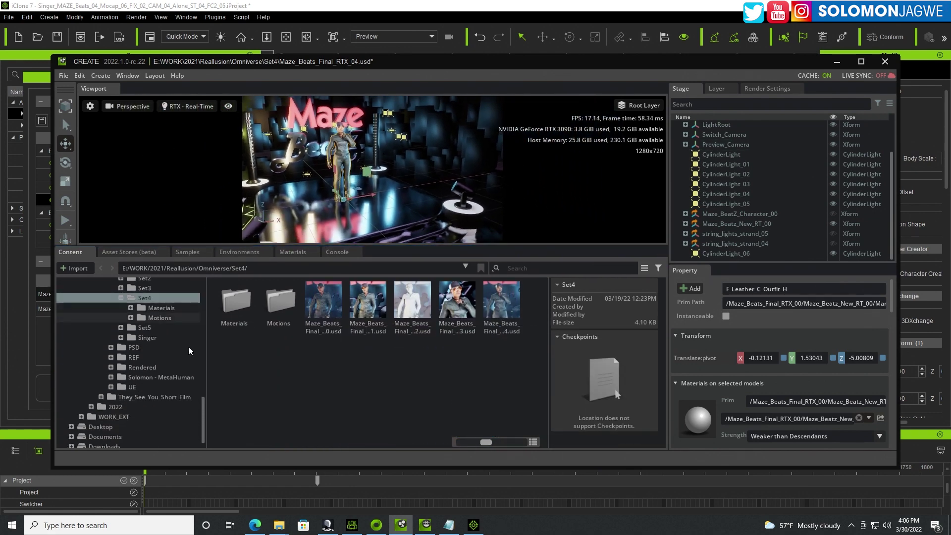
left_click_drag(204, 409, 207, 392)
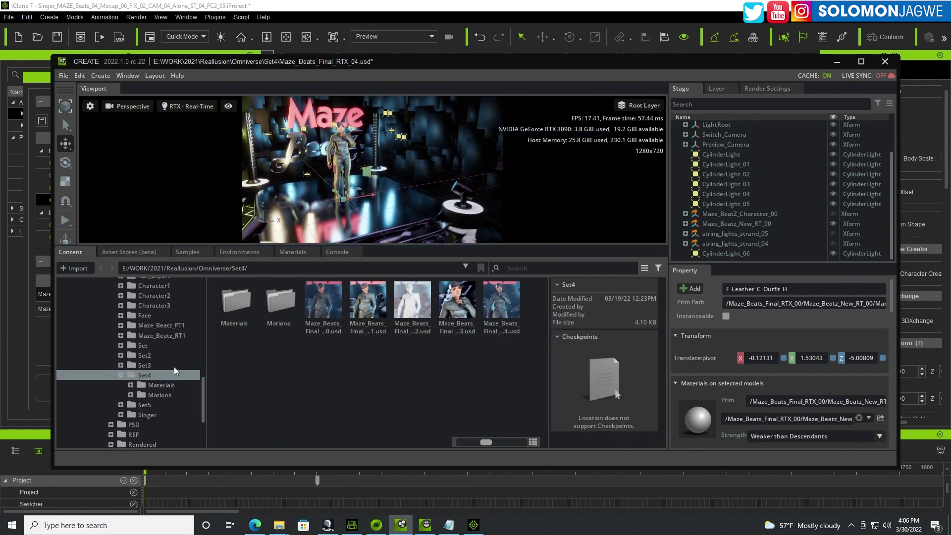
left_click(170, 326)
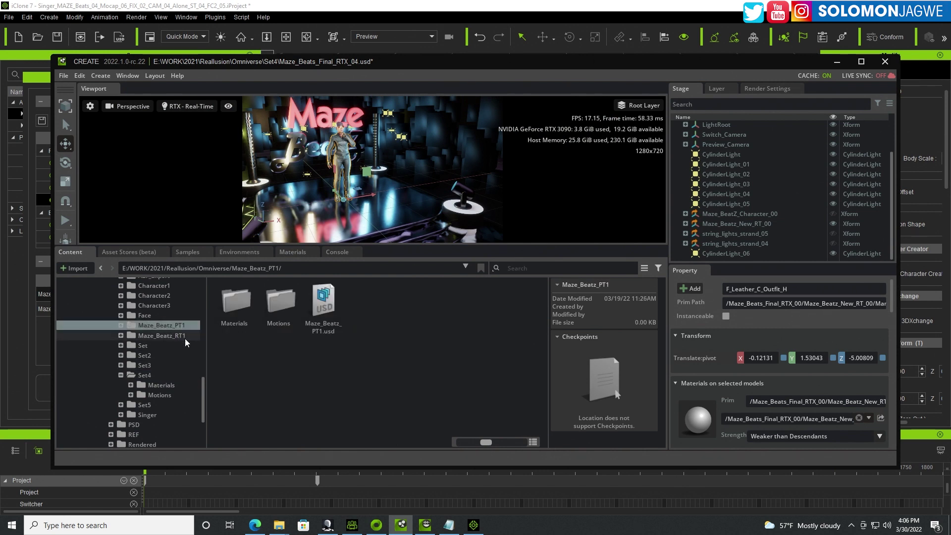
left_click(182, 335)
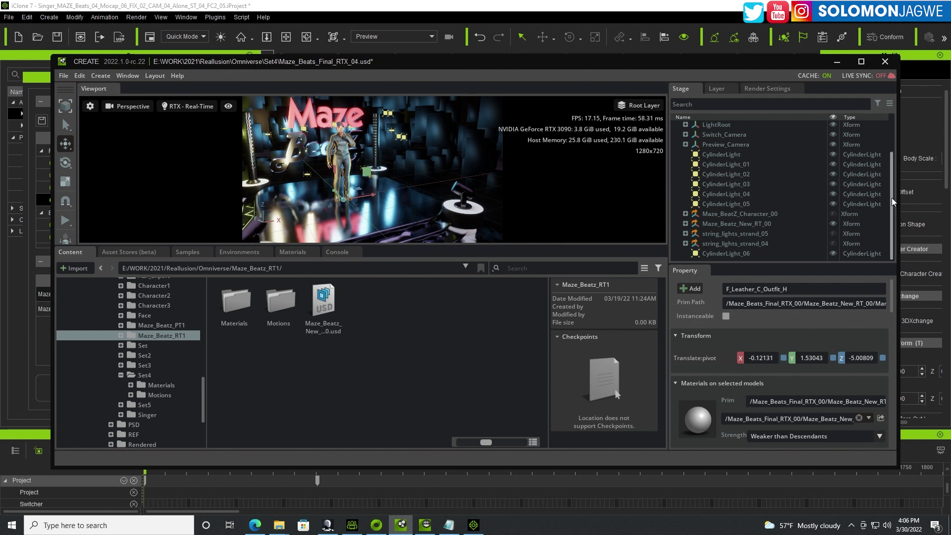
Enlarge the stage list and add Maze_Beatz_PT1.usd to the scene beside the existing singer
mouse_move(891, 201)
left_mouse_down()
mouse_move(891, 164)
mouse_move(891, 201)
left_mouse_up()
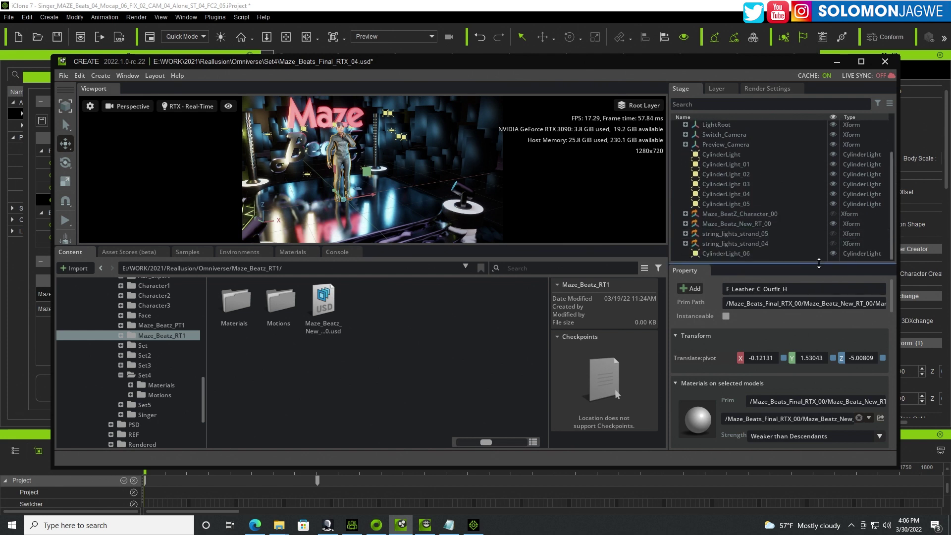
left_click_drag(818, 263, 814, 369)
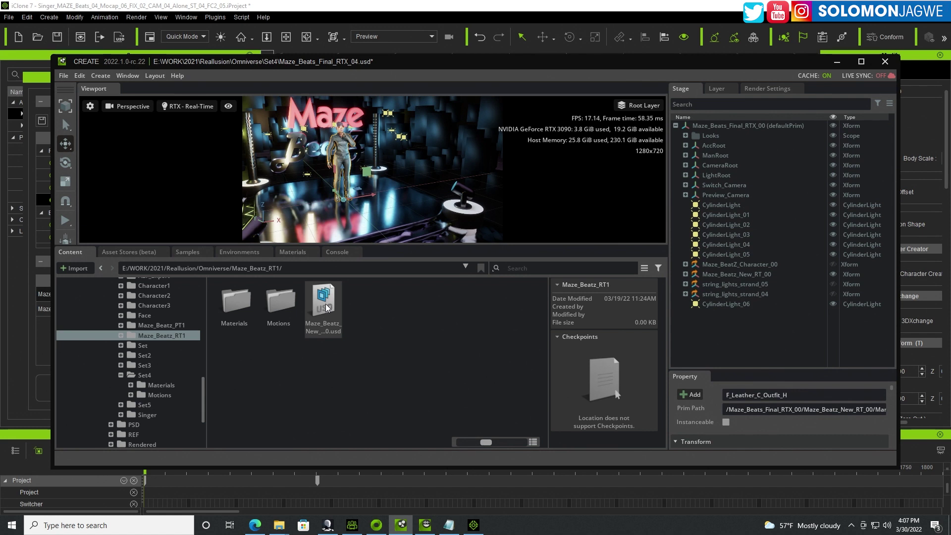
left_click(177, 325)
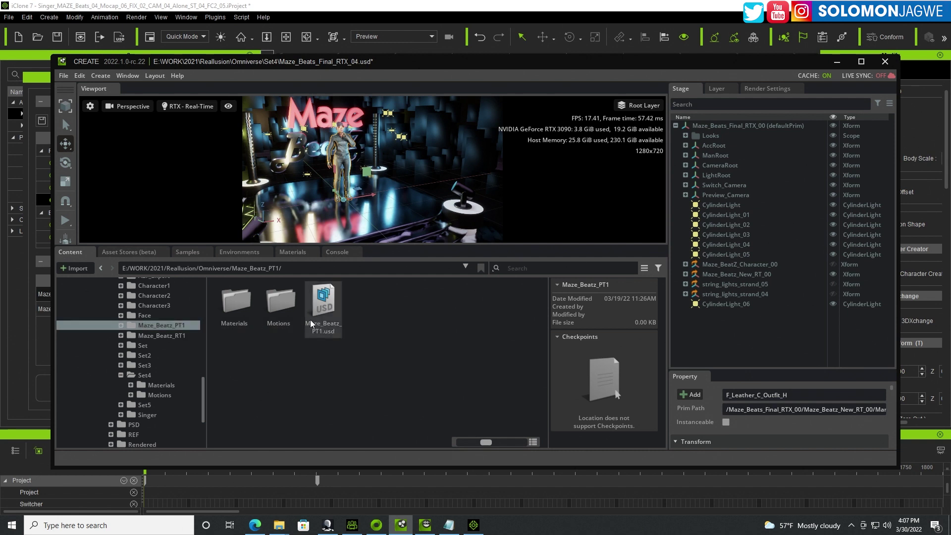
left_click_drag(325, 311, 321, 213)
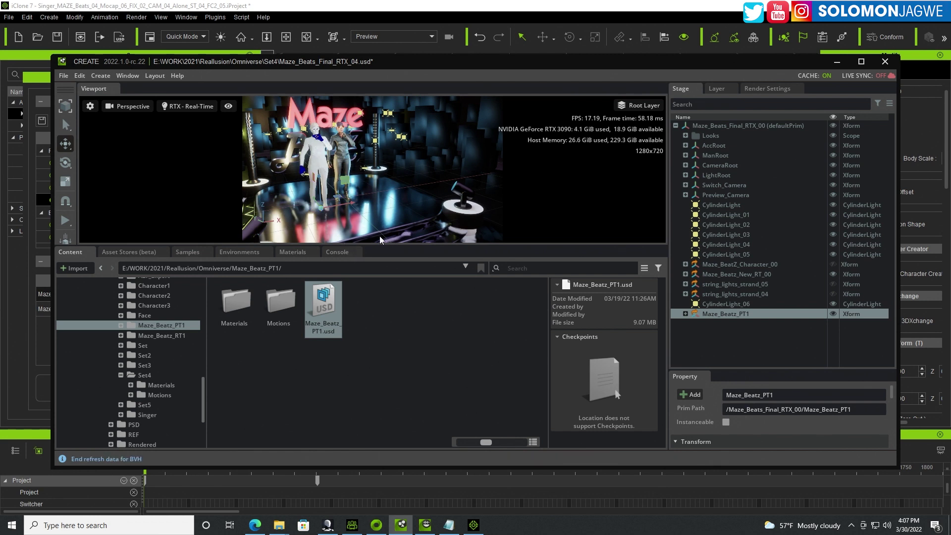
Enlarge the viewport and compare the two singer characters' upper bodies up close in RTX Real-Time
left_click(371, 241)
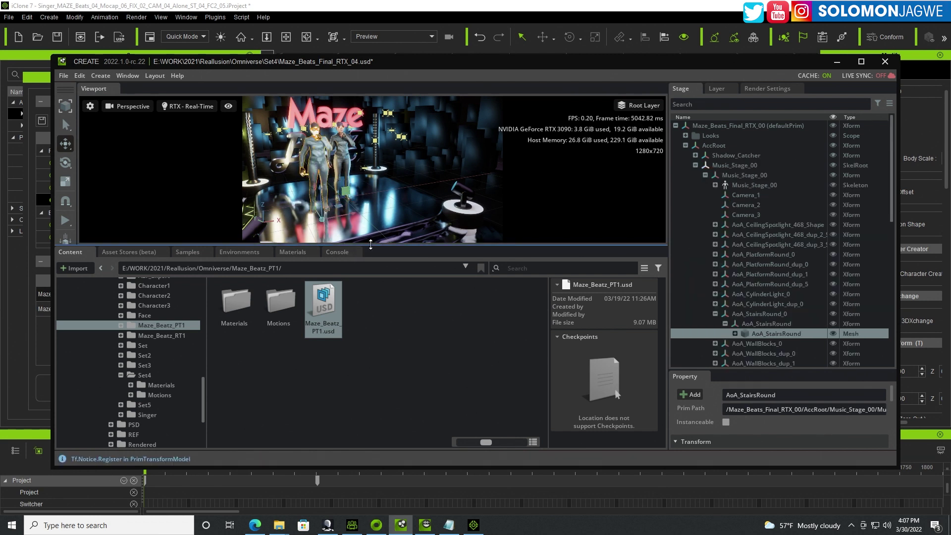
left_click_drag(370, 245, 370, 435)
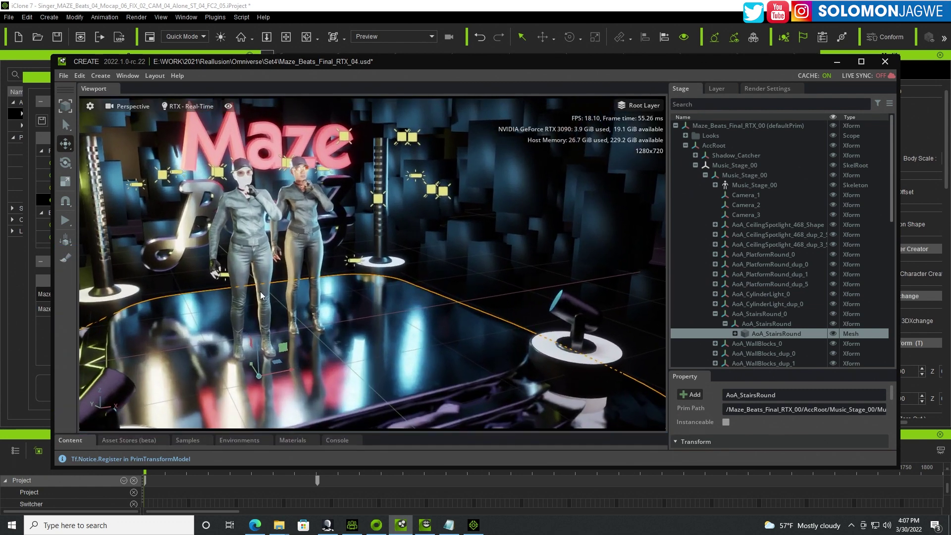
scroll(228, 234, "up", 5)
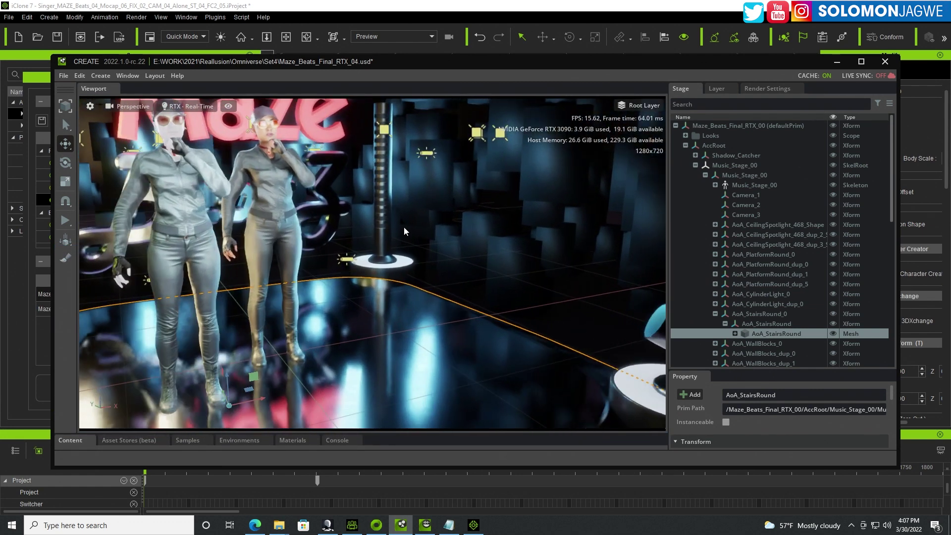
right_click_drag(320, 220, 391, 231)
left_click_drag(528, 248, 548, 255, "alt")
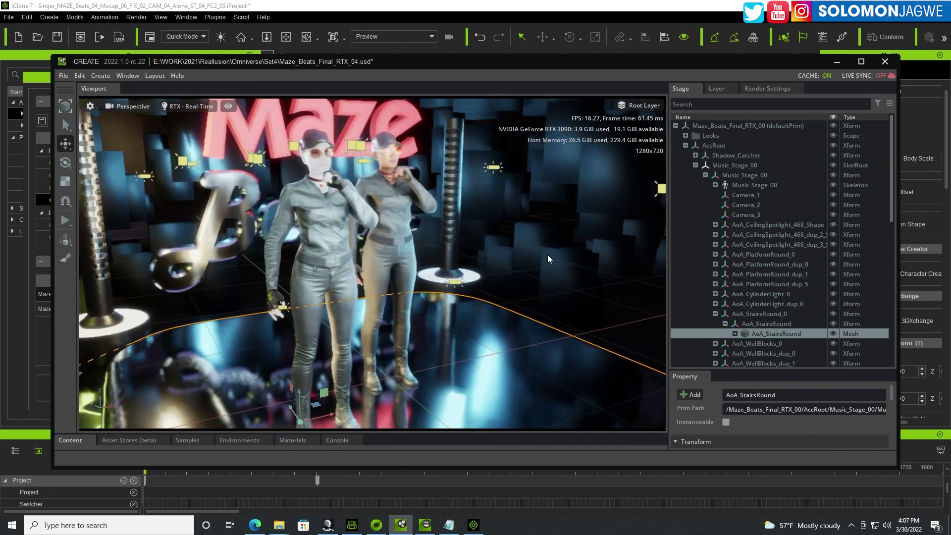
left_click_drag(331, 201, 392, 275, "alt")
scroll(392, 275, "up", 5)
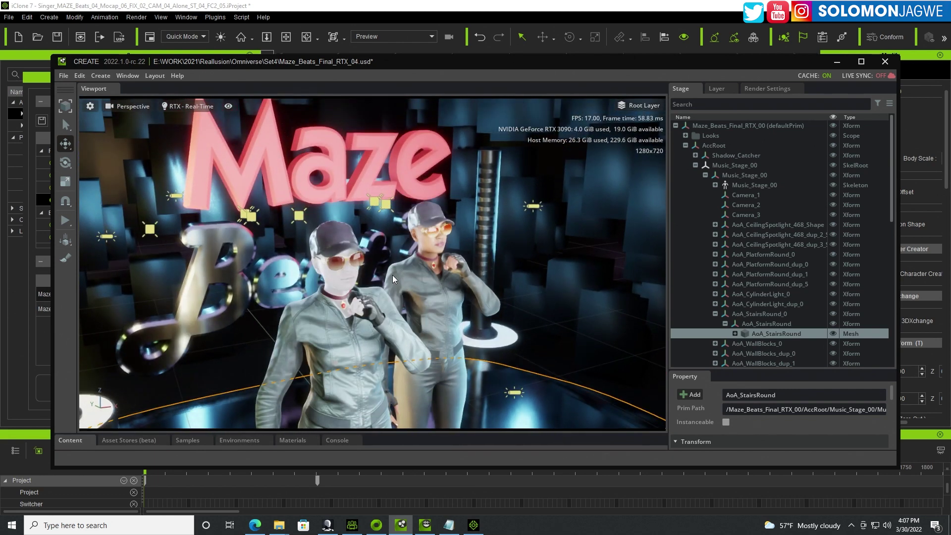
scroll(391, 275, "up", 1)
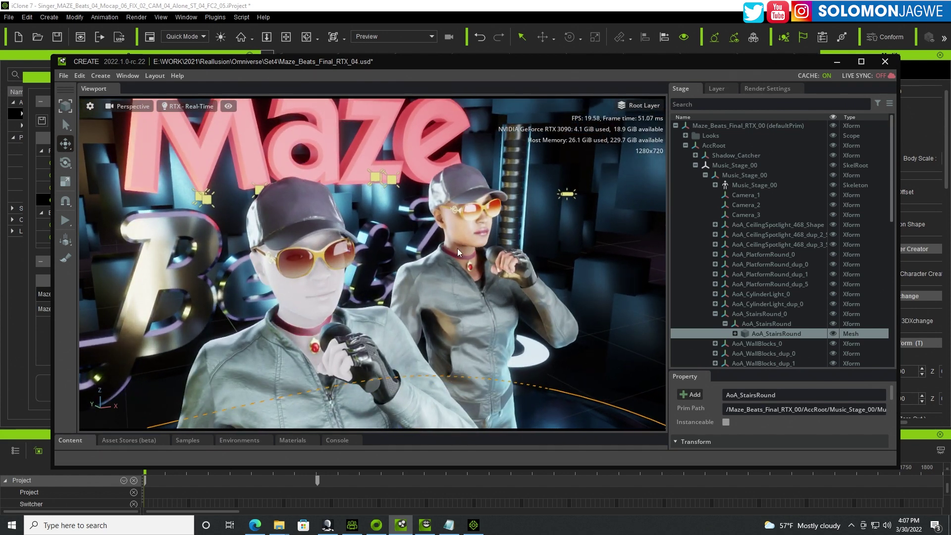
Switch the viewport renderer to RTX - Interactive (Path Tracing) and select the rear singer's F_Leather_C_Outfit_H jacket
left_click(186, 108)
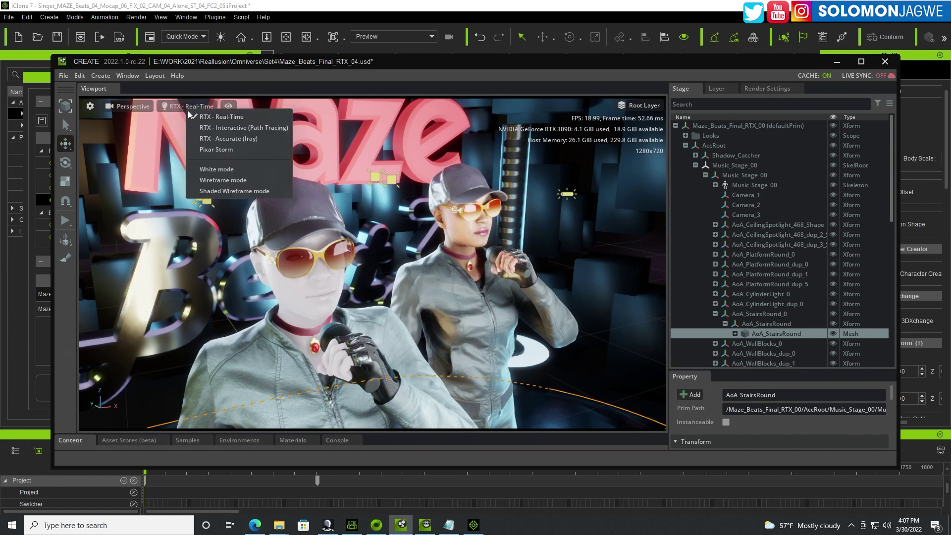
left_click(226, 127)
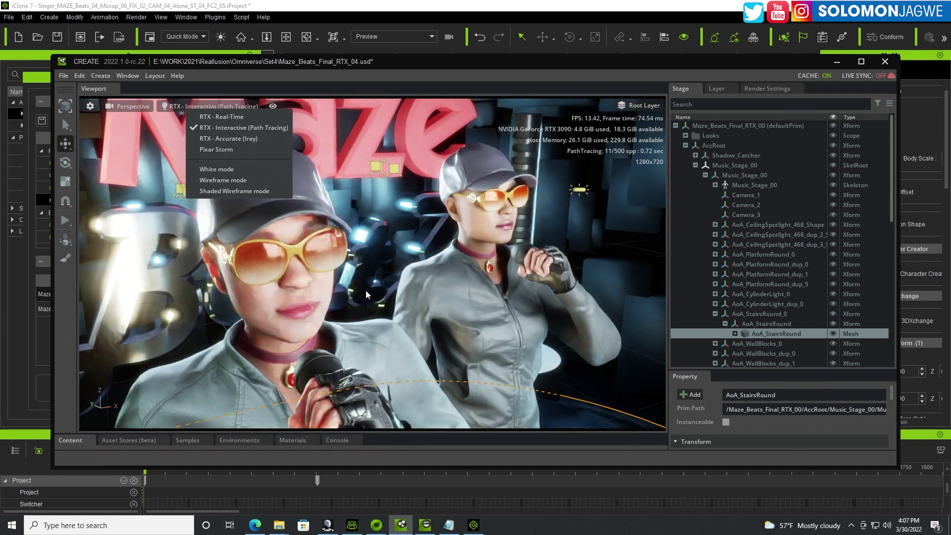
left_click(422, 295)
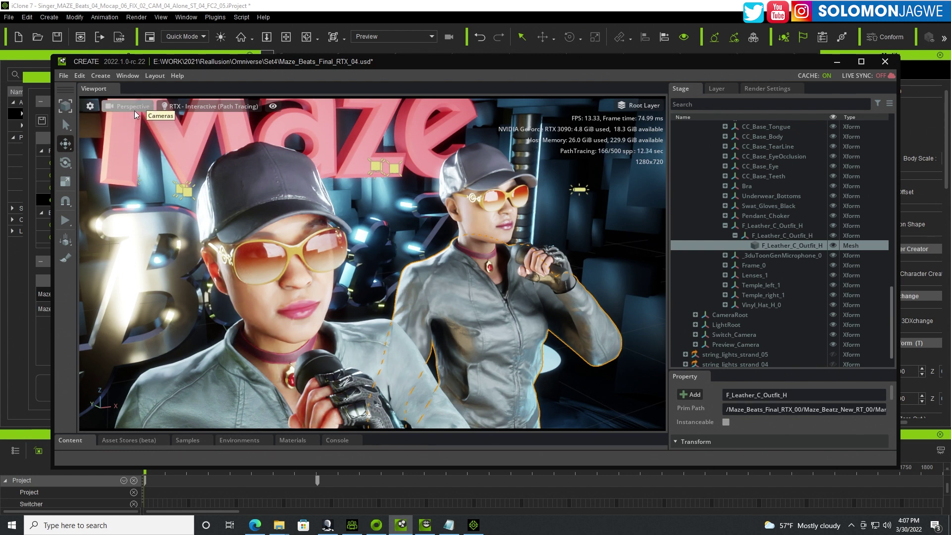
Open the application preferences and enlarge their area to show the full category list
left_click(79, 75)
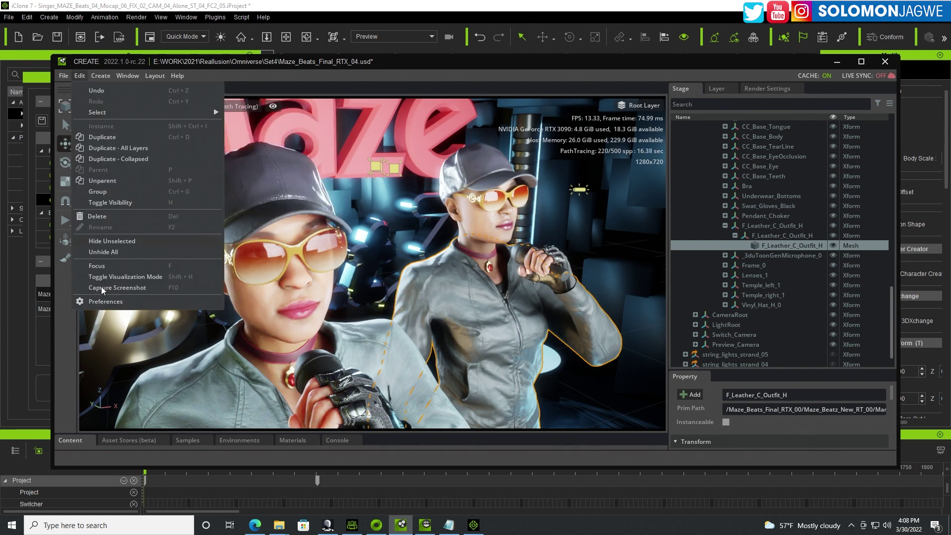
left_click(102, 303)
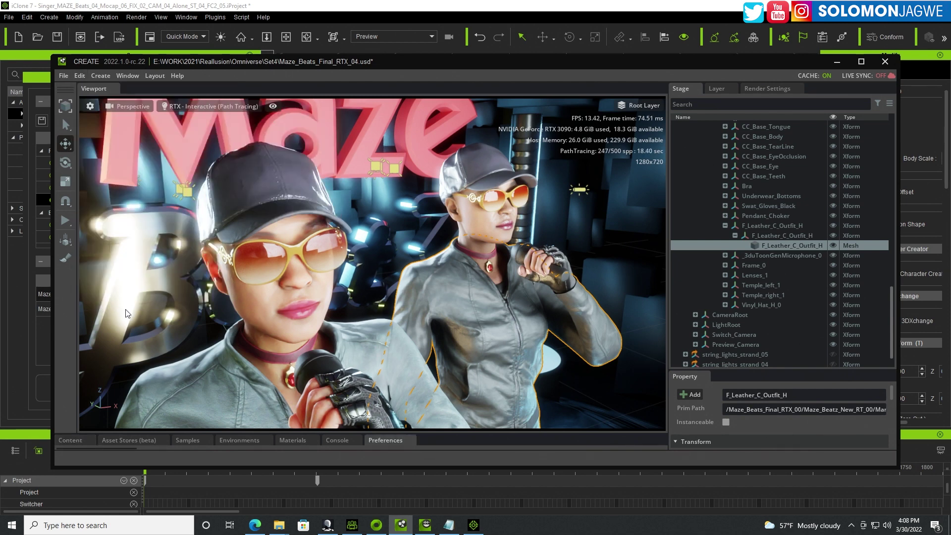
left_click_drag(431, 431, 425, 212)
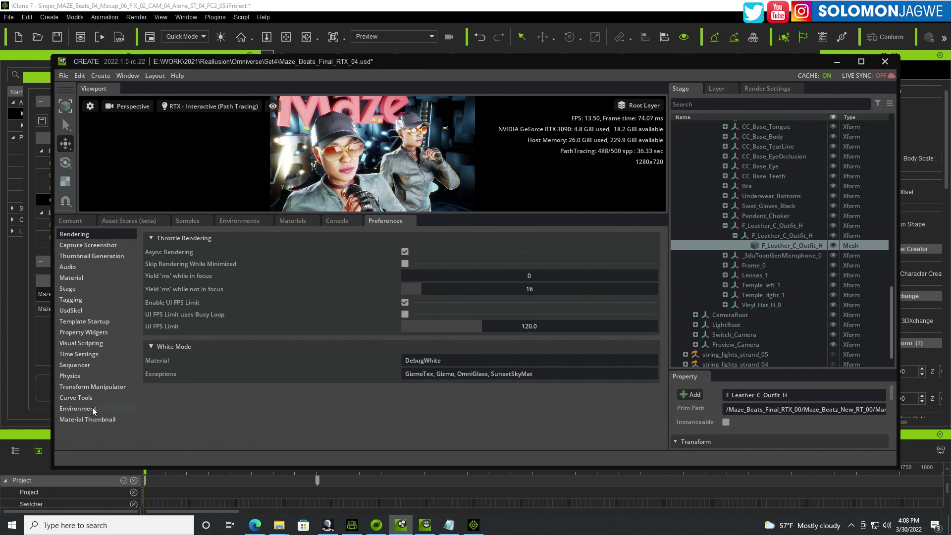
Turn off Enable BlendShape in the UsdSkel preferences and enlarge the viewport area
left_click(69, 311)
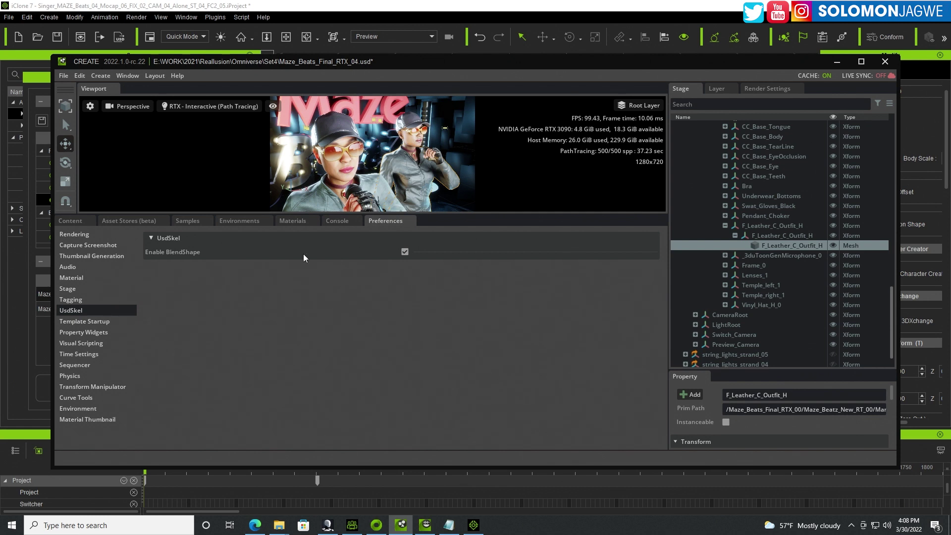
left_click(404, 252)
left_click_drag(372, 212, 372, 370)
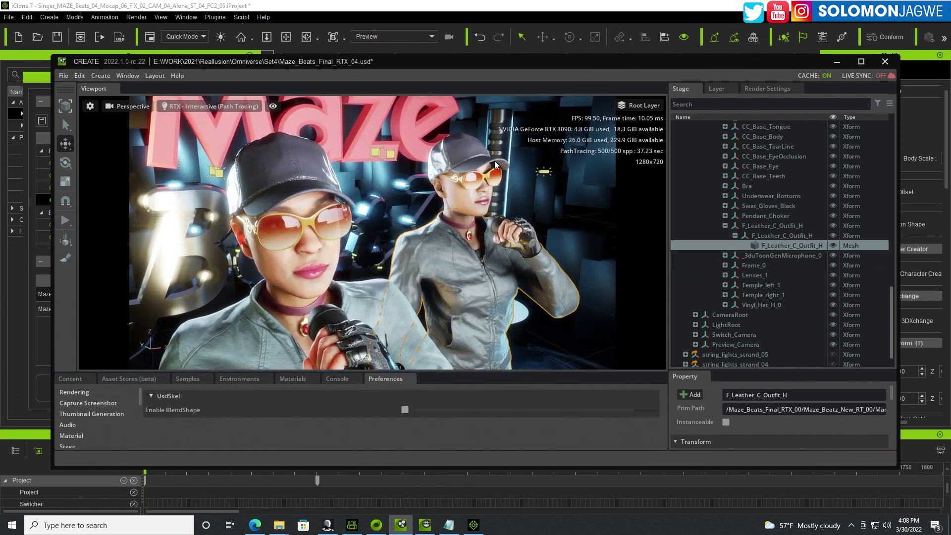
Show the animation Timeline, play the singers' animation and pause it around frame 194
left_click(127, 75)
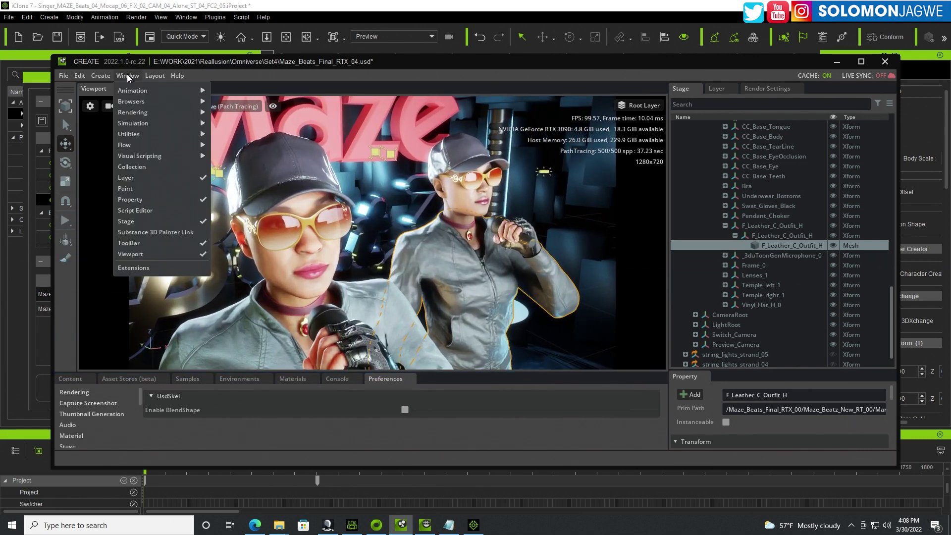
mouse_move(130, 93)
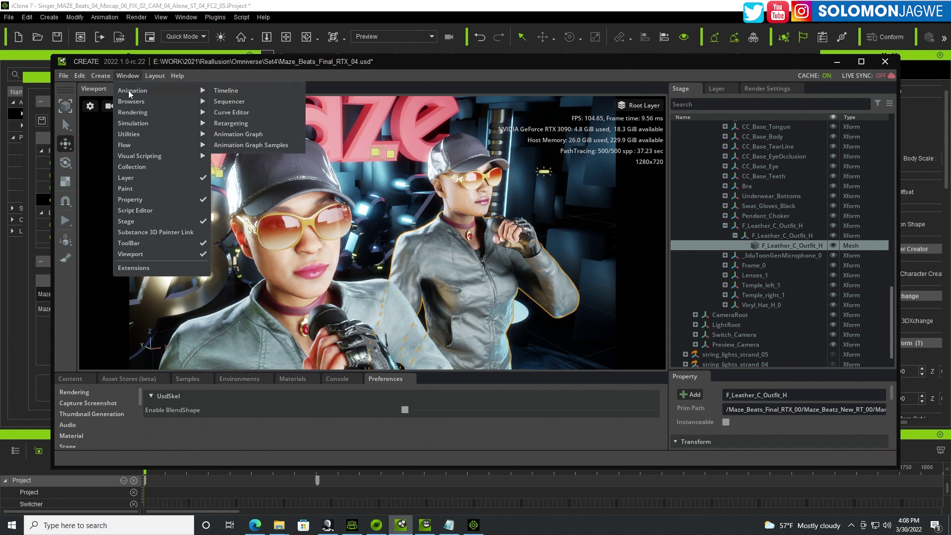
left_click(231, 91)
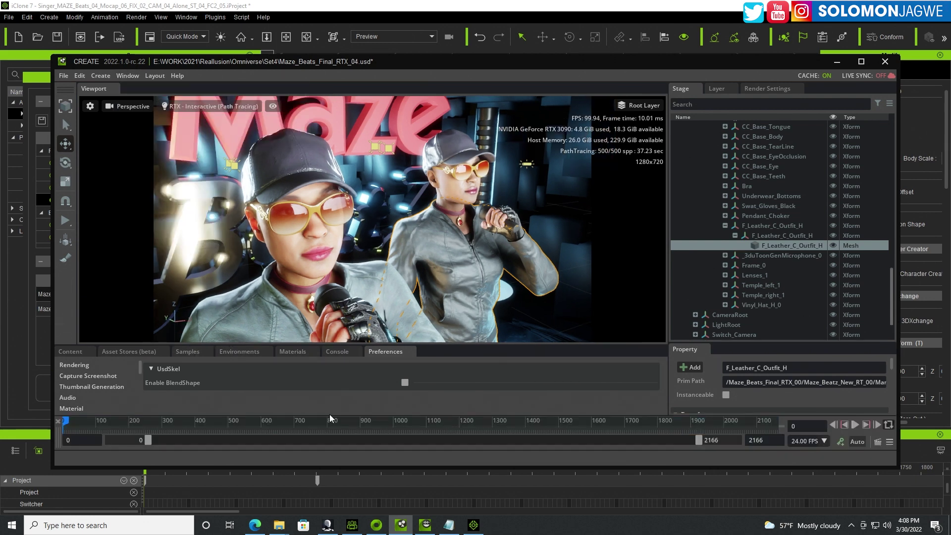
left_click(855, 426)
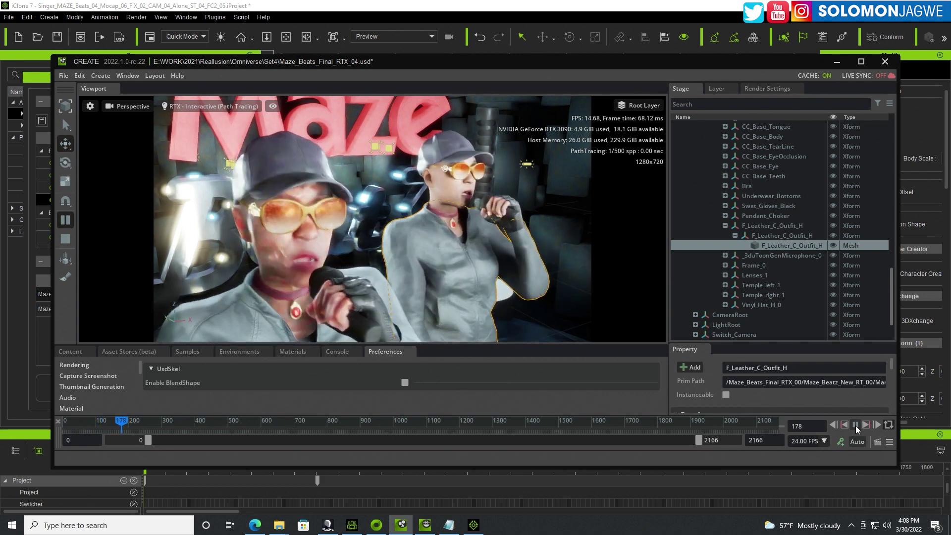
left_click(855, 425)
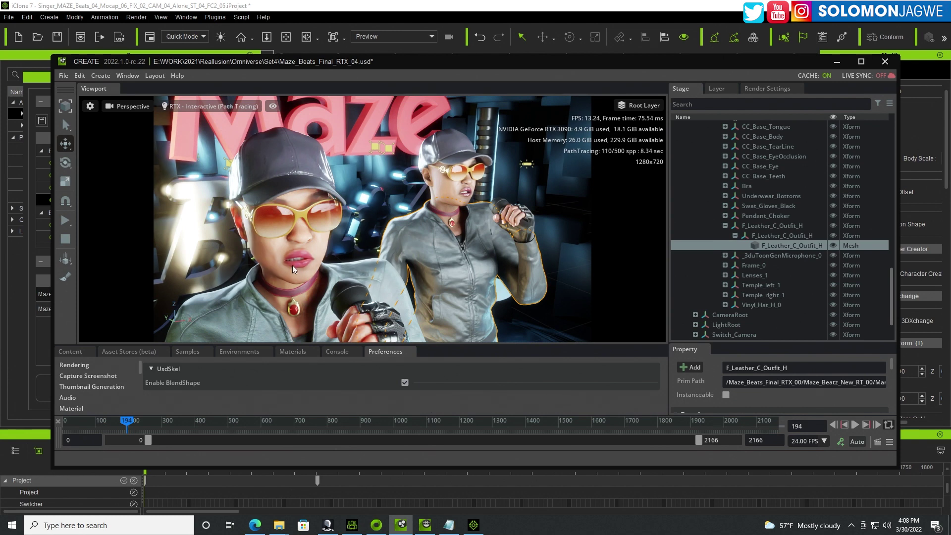
Examine the front singer's lips and face up close, and both singers within the whole stage set
scroll(292, 265, "up", 5)
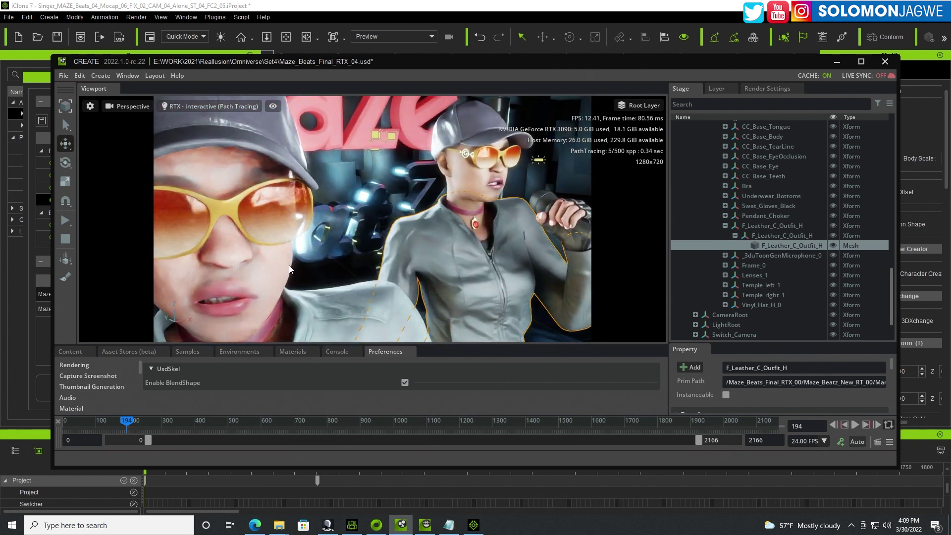
mouse_move(316, 260)
right_mouse_down()
mouse_move(381, 230)
mouse_move(268, 282)
mouse_move(279, 280)
right_mouse_up()
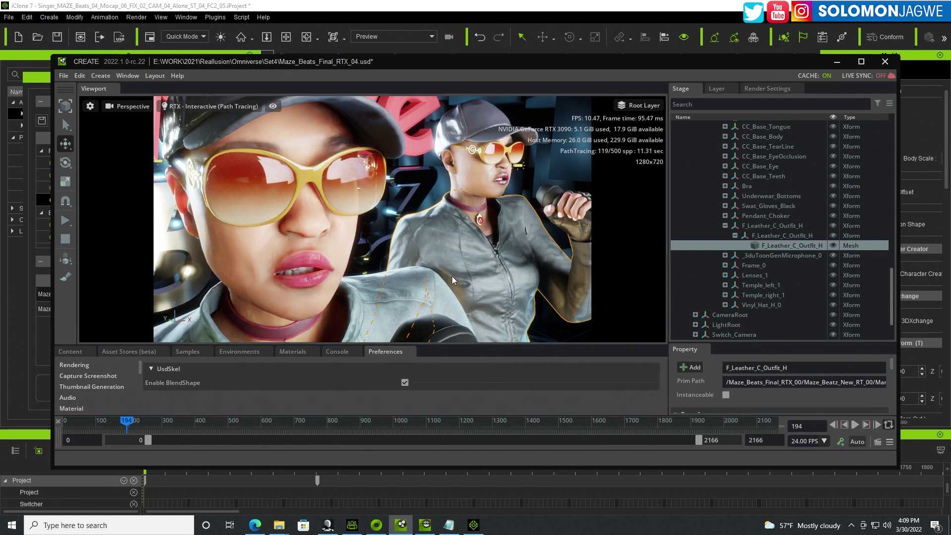
scroll(442, 280, "down", 5)
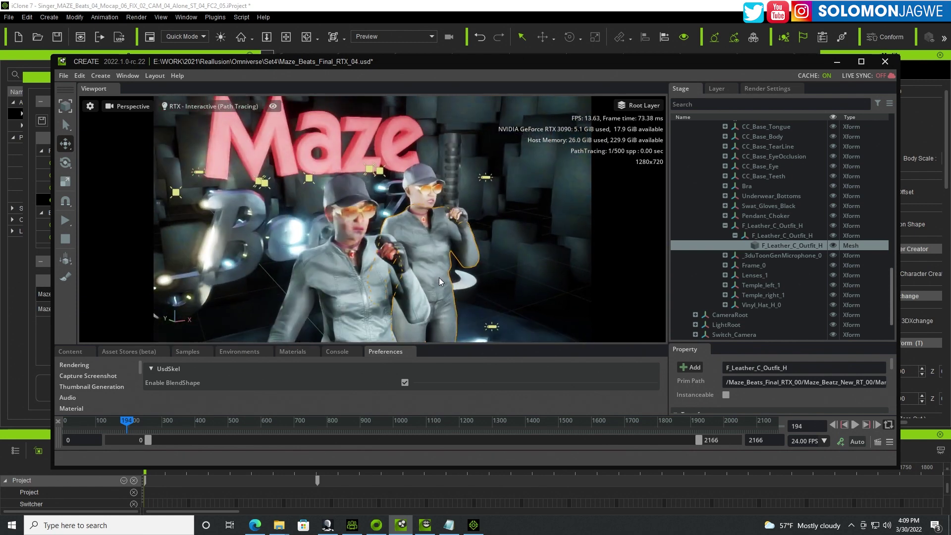
scroll(421, 286, "down", 2)
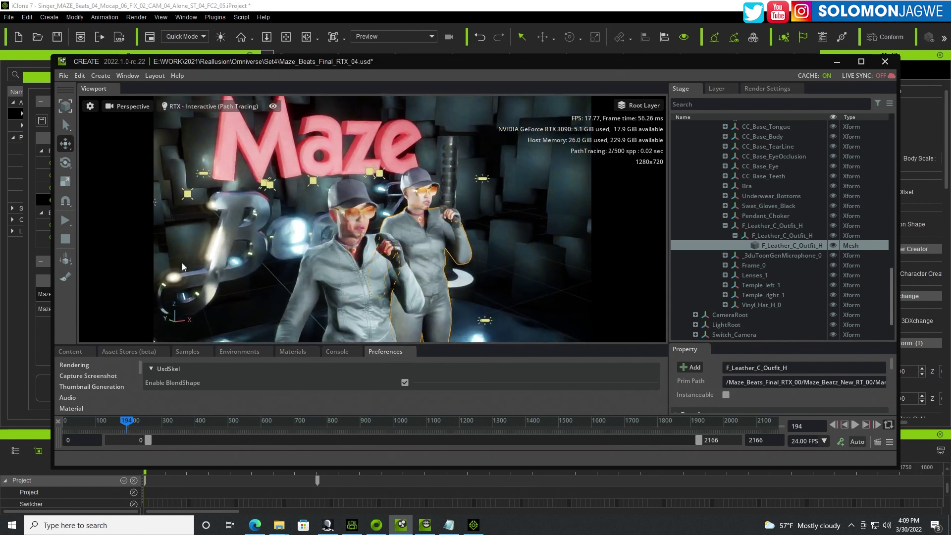
scroll(417, 285, "up", 1)
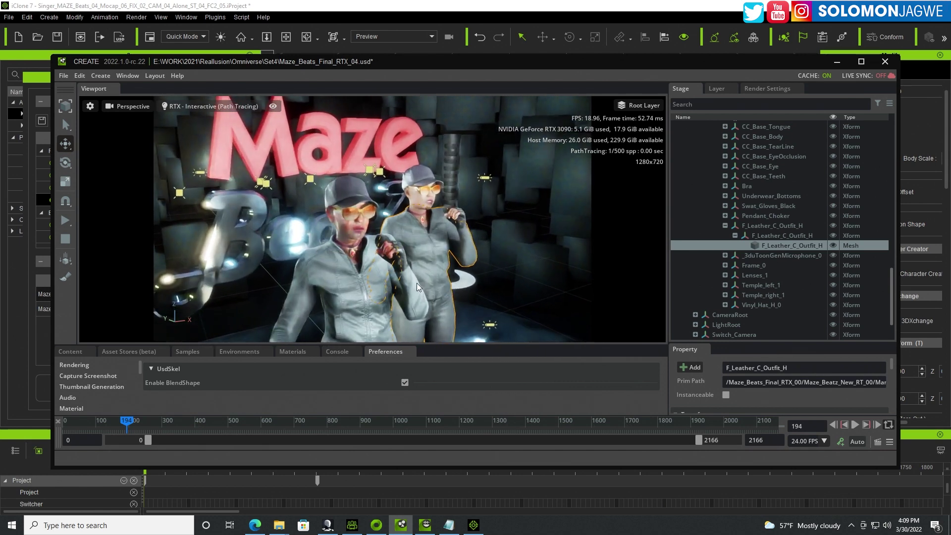
scroll(416, 283, "down", 4)
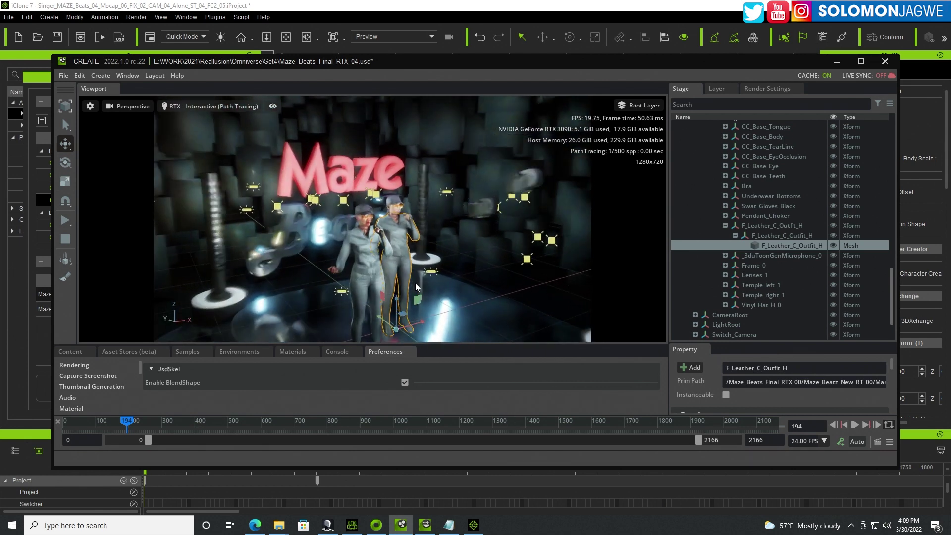
scroll(414, 283, "down", 2)
scroll(400, 317, "down", 2)
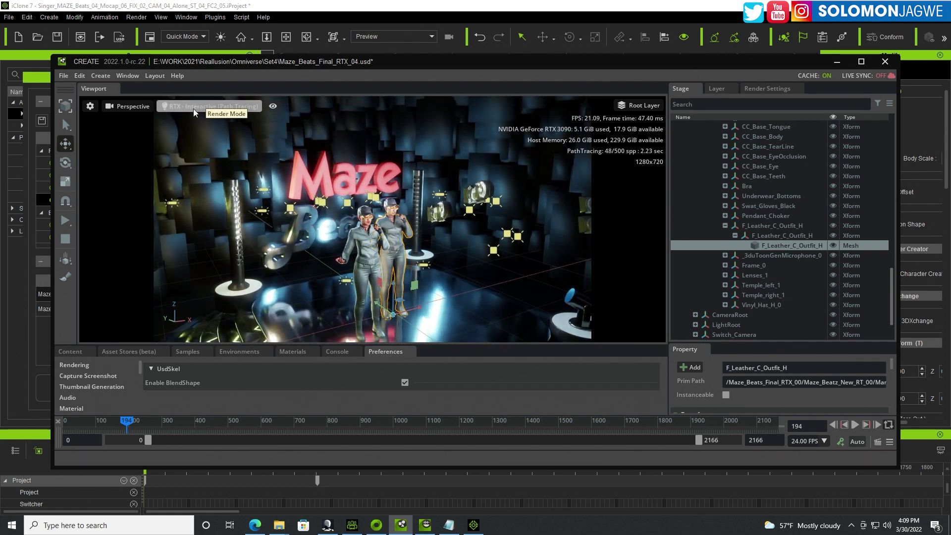
View the scene through the Camera_Far_Face camera and move the playhead to frame 1394
left_click(130, 106)
mouse_move(169, 119)
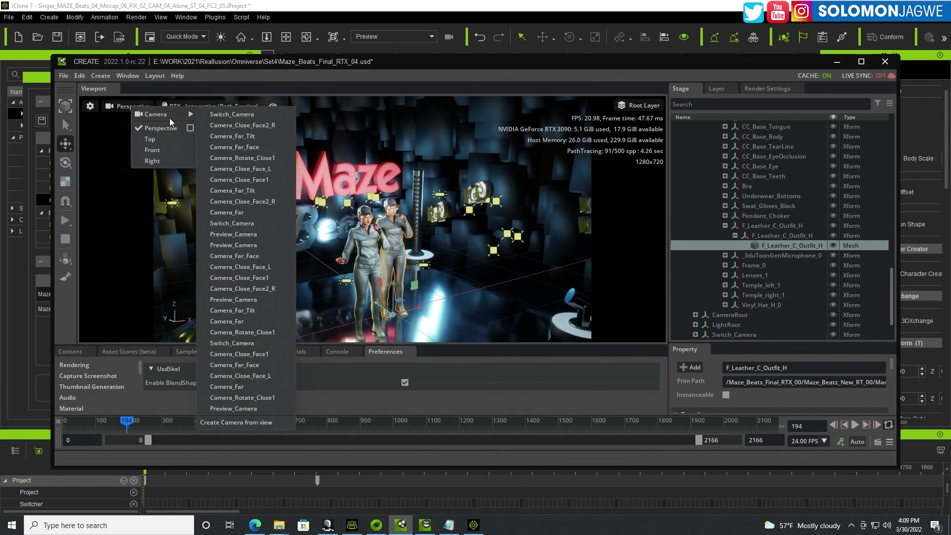
left_click(244, 147)
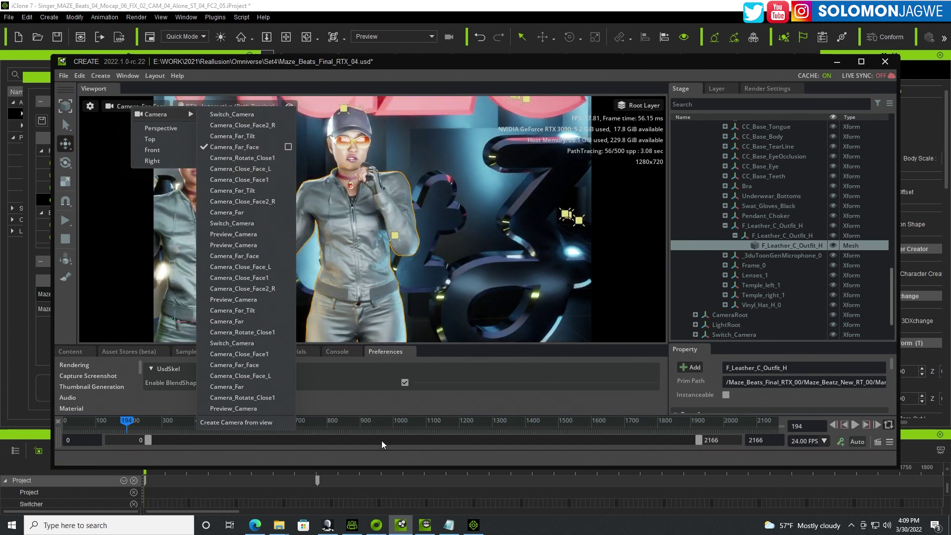
left_click(523, 419)
Switch the viewport renderer to RTX - Real-Time and play the animation from frame 1394
left_click(210, 105)
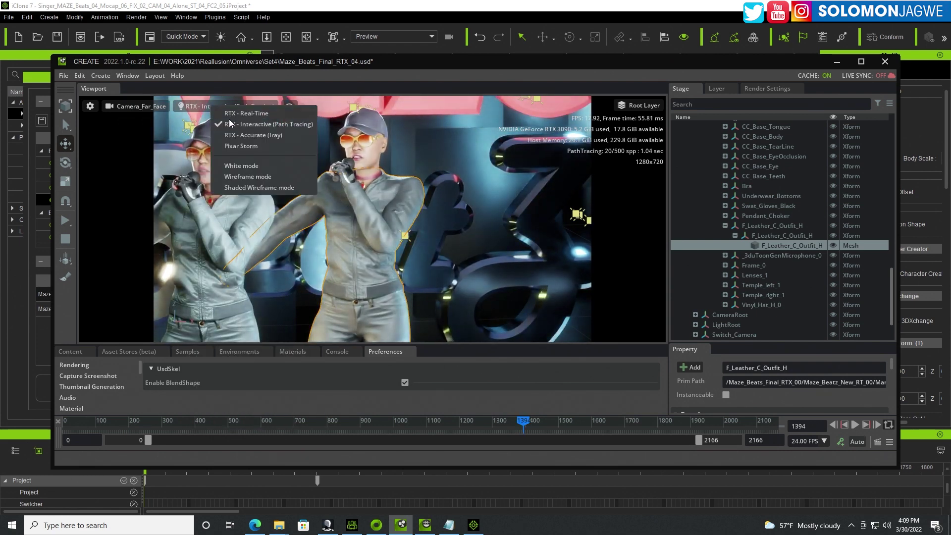
left_click(247, 117)
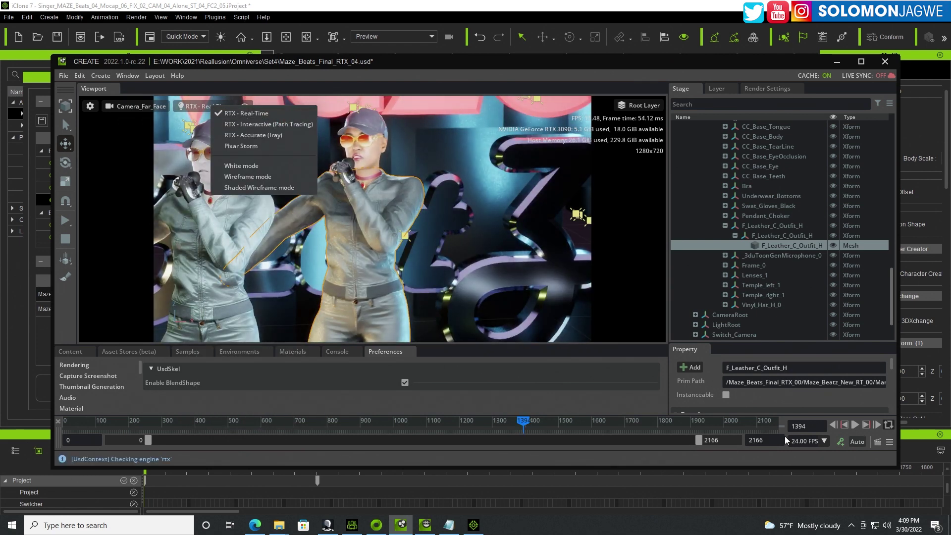
left_click(852, 426)
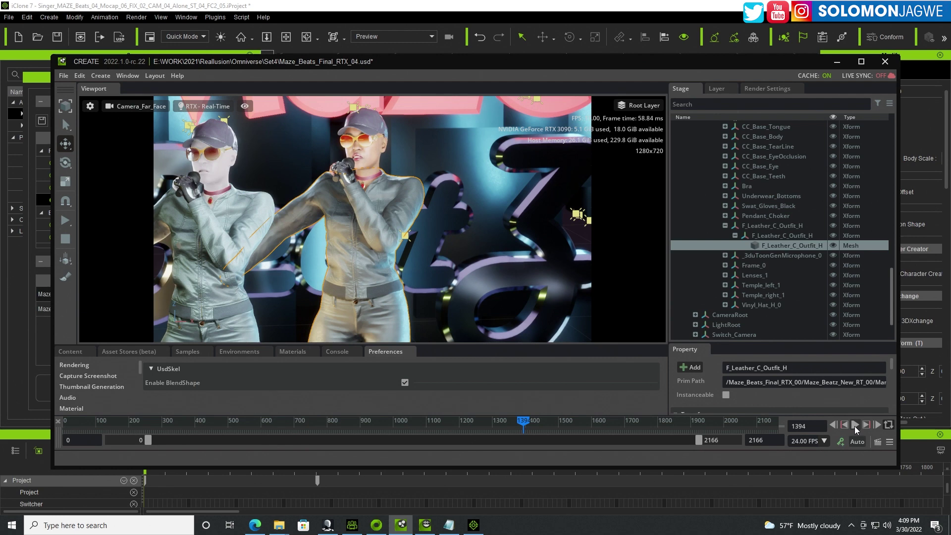
left_click(855, 425)
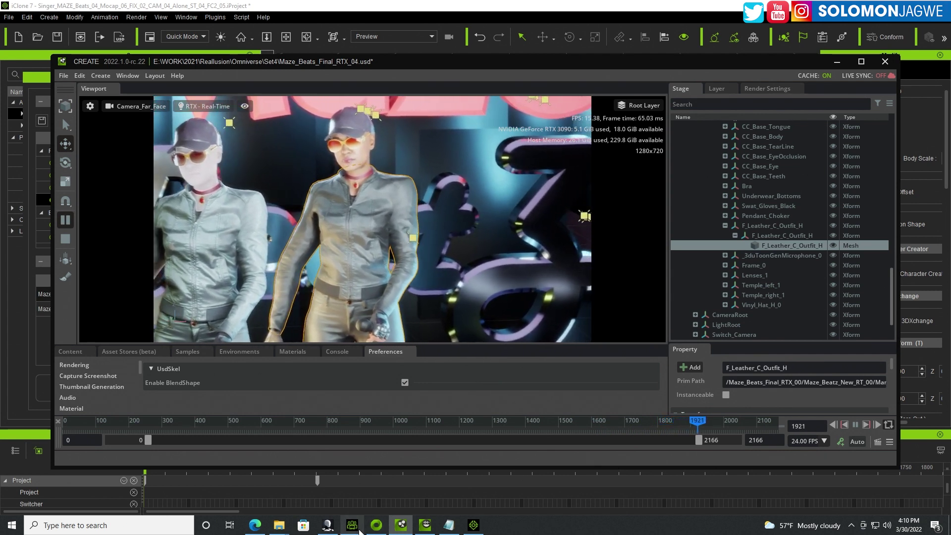
Switch to iClone and close the Motion LIVE window
left_click(474, 525)
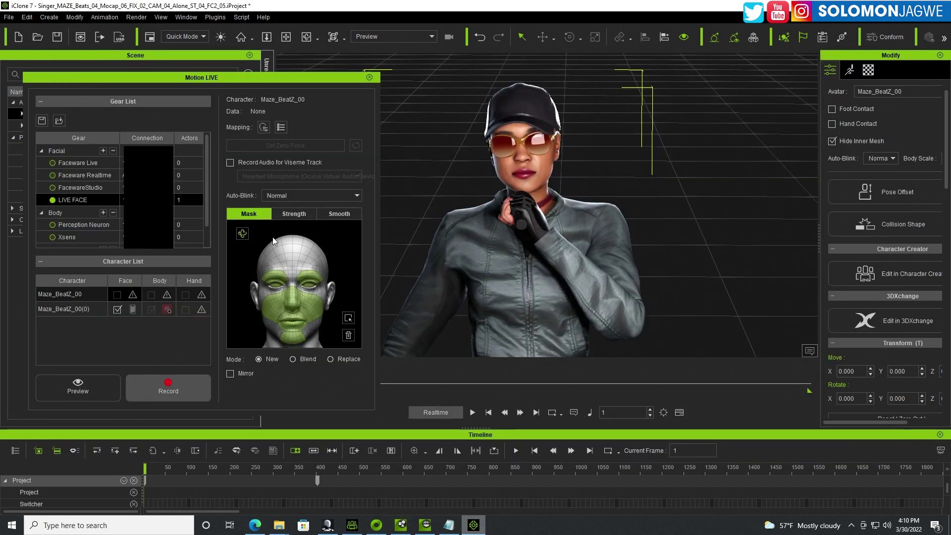
left_click(370, 77)
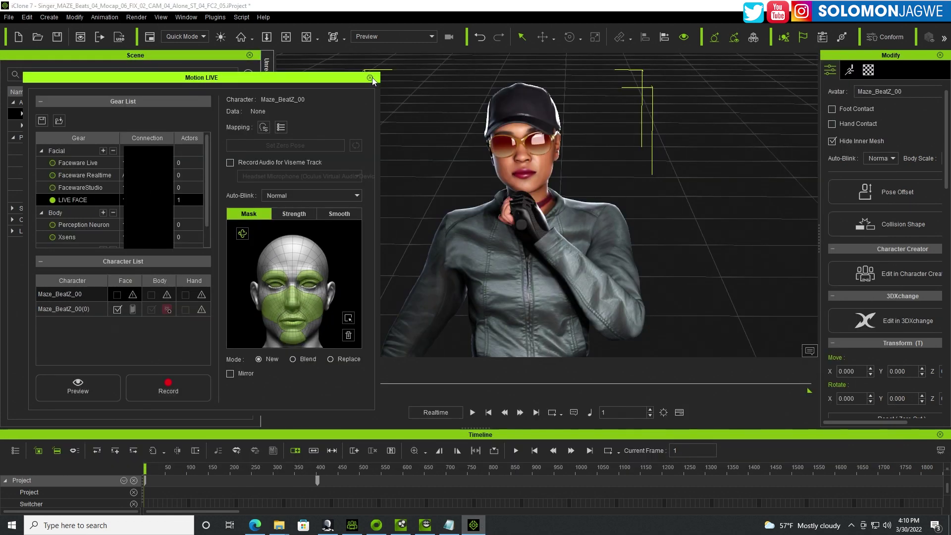
left_click(435, 298)
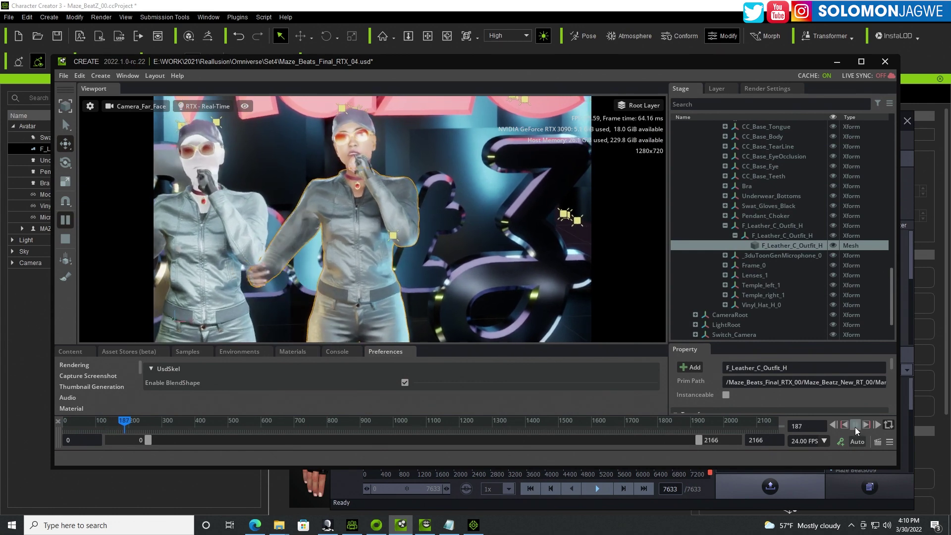
Pause the Omniverse Create animation at frame 188 and switch the viewport renderer to RTX - Interactive (Path Tracing)
key("space")
left_click(219, 105)
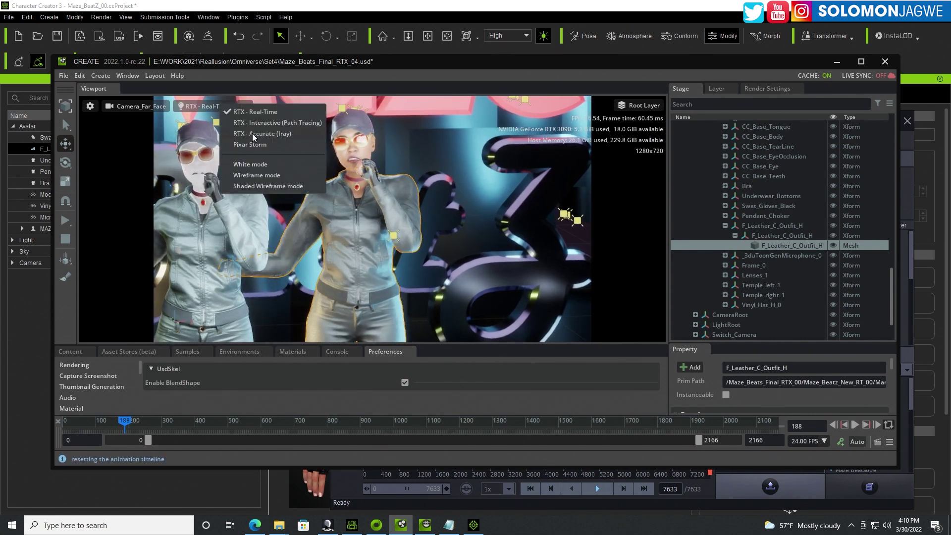
left_click(267, 123)
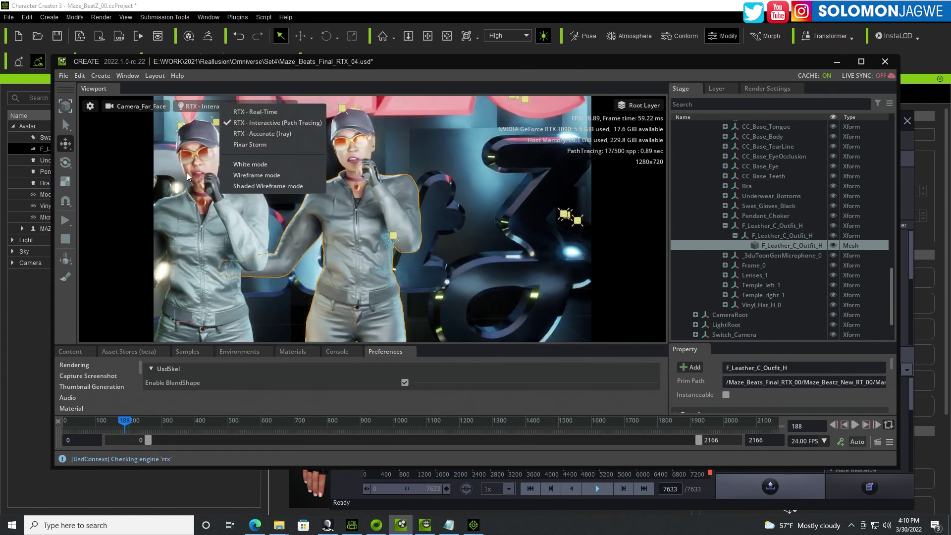
left_click(210, 182)
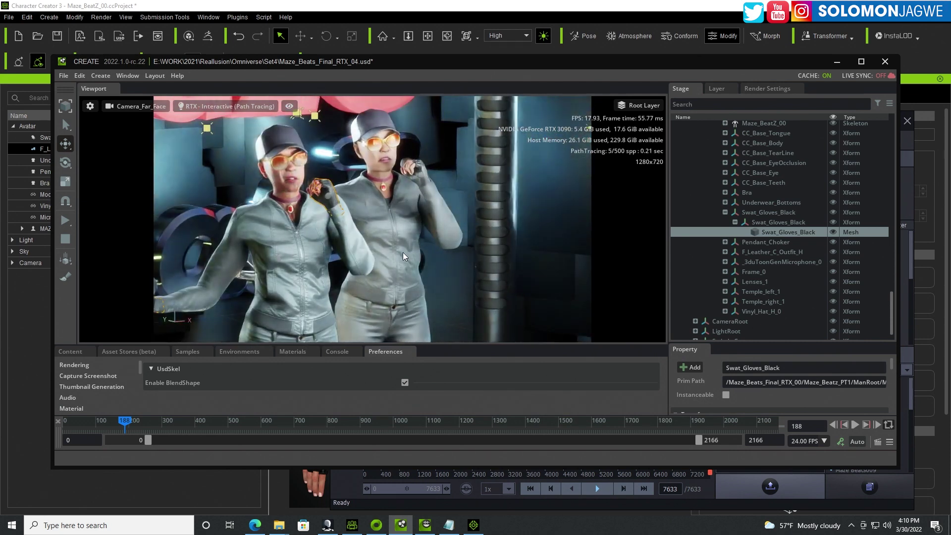
Return the viewport to the Perspective view and add a Rect Light to the scene
left_click(126, 106)
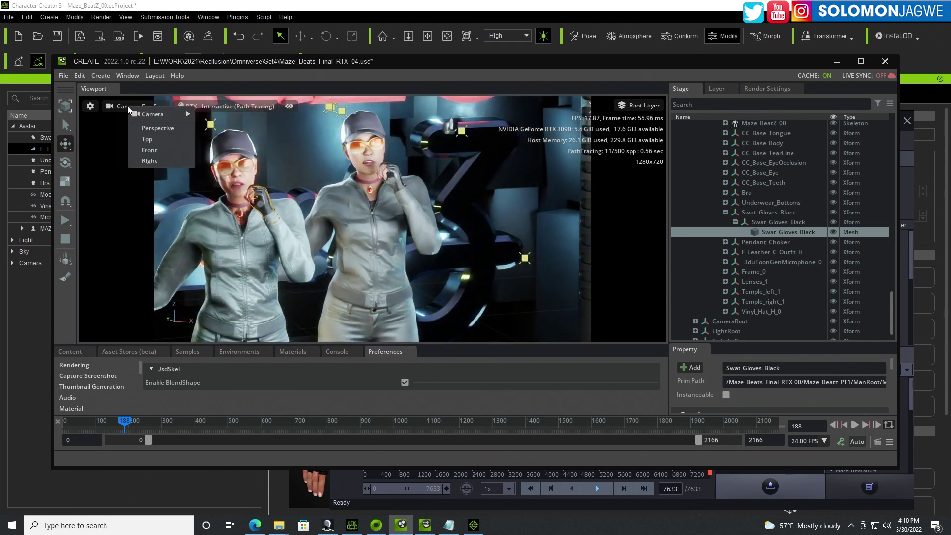
left_click(158, 128)
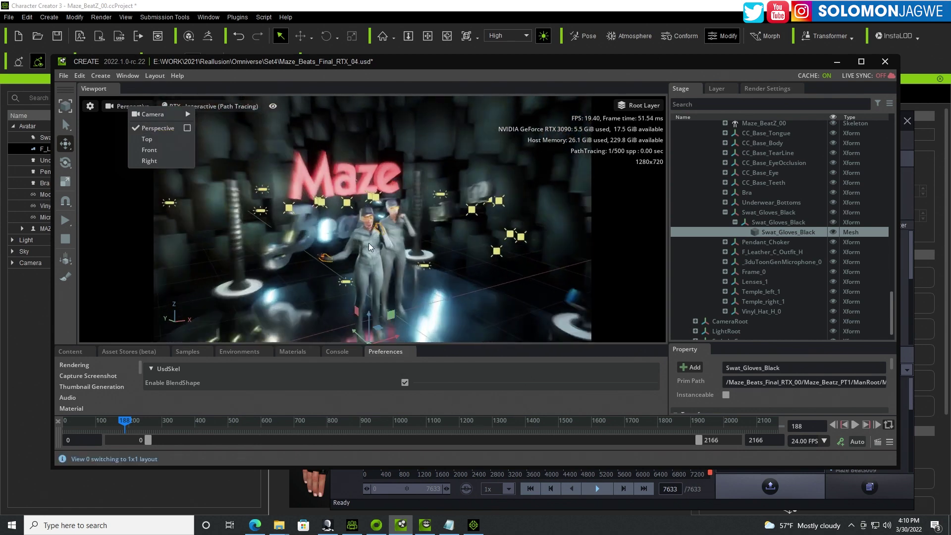
mouse_move(153, 114)
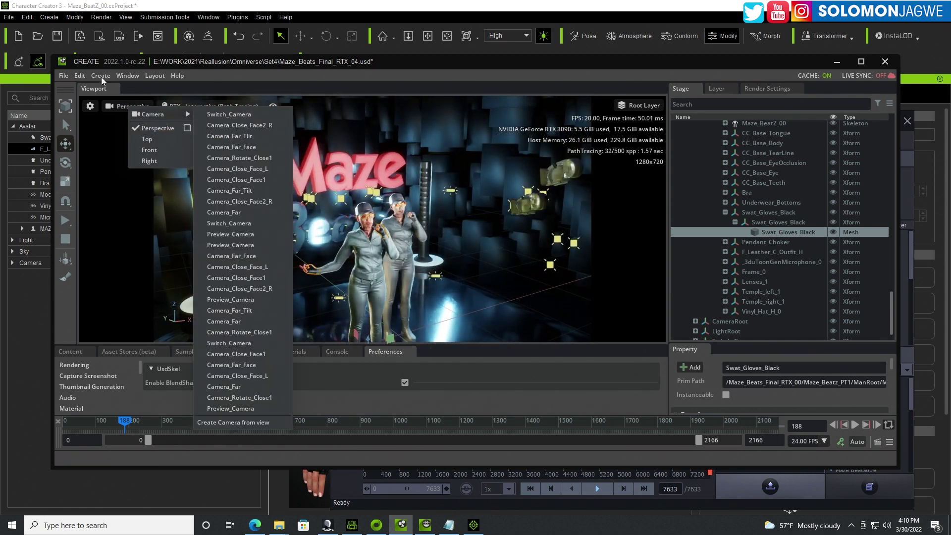
left_click(101, 76)
left_click(101, 76)
mouse_move(118, 116)
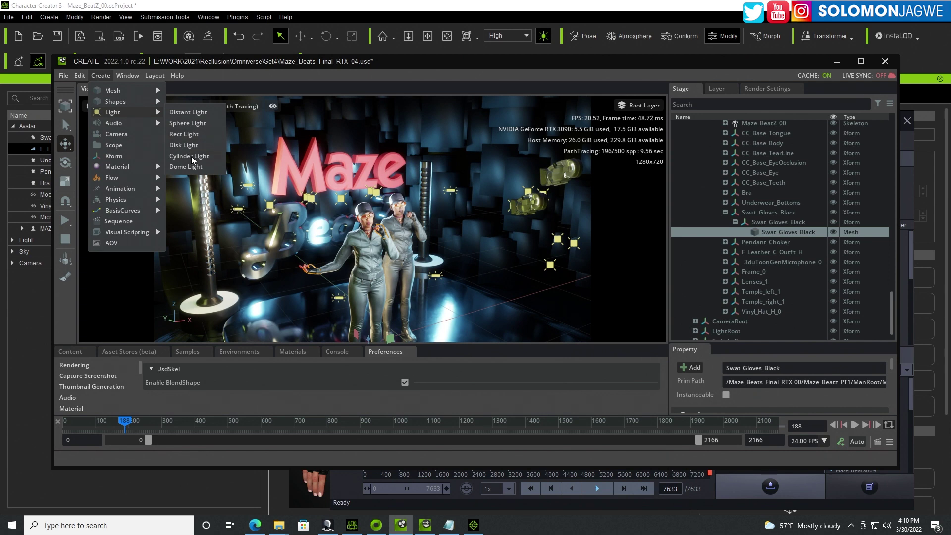
left_click(184, 134)
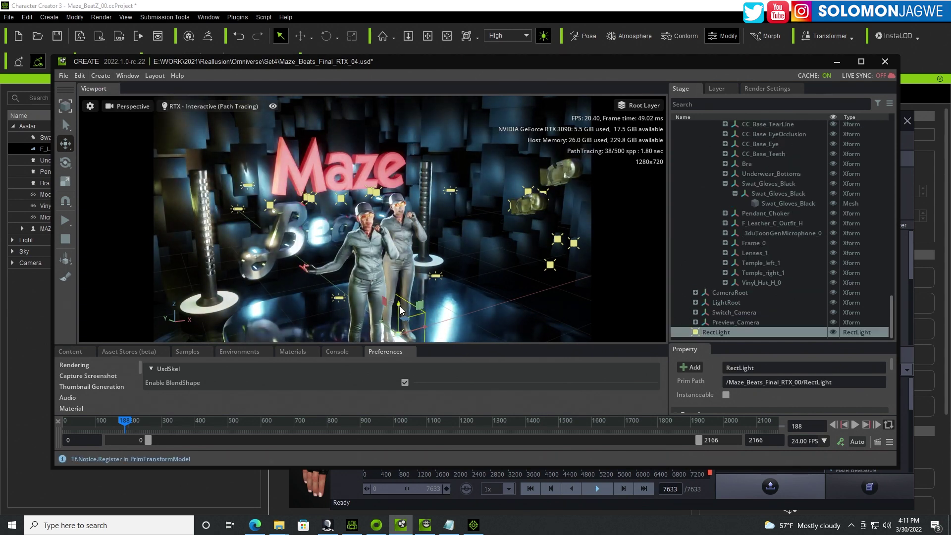
mouse_move(399, 311)
left_mouse_down()
mouse_move(381, 267)
mouse_move(426, 291)
mouse_move(554, 266)
mouse_move(388, 283)
mouse_move(376, 269)
mouse_move(384, 280)
mouse_move(337, 267)
left_mouse_up()
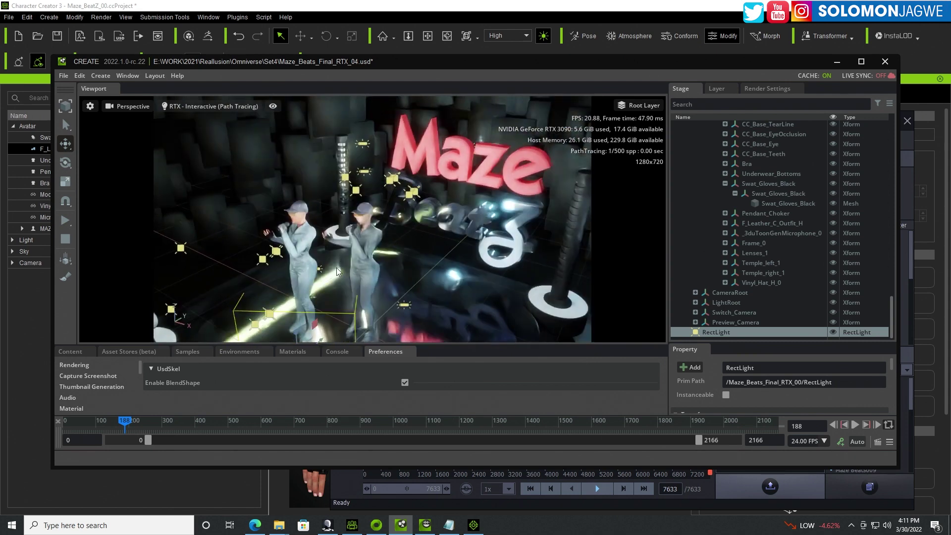
Move the Key rect light of Maze_BeatZ_Character_00 beside the two singers, select CylinderLight_03, and check the stage lights from several angles
left_click(262, 258)
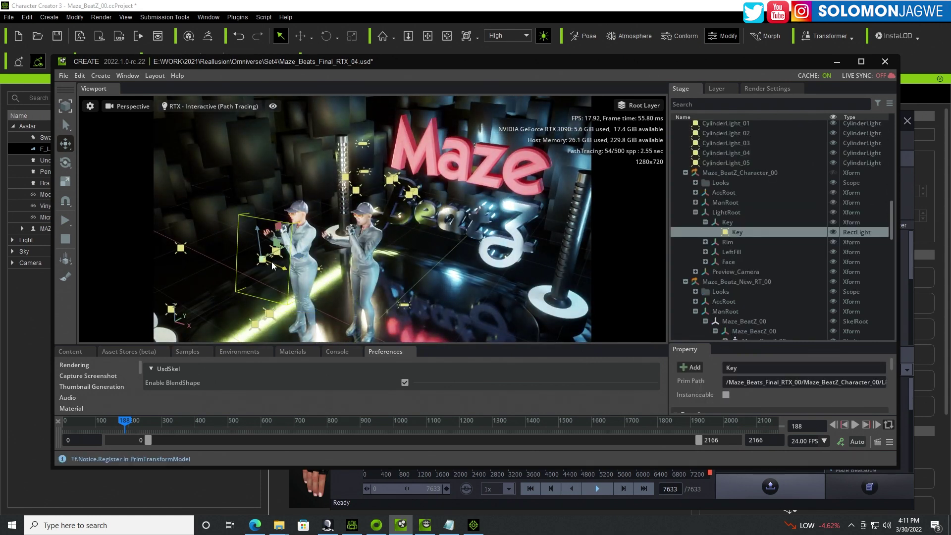
mouse_move(271, 261)
left_mouse_down()
mouse_move(259, 254)
mouse_move(332, 268)
mouse_move(273, 269)
left_mouse_up()
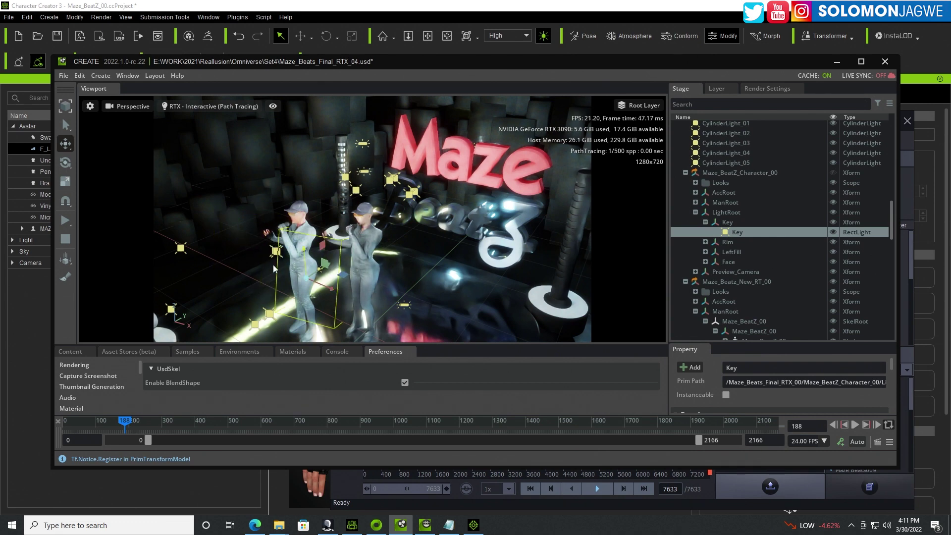
mouse_move(370, 259)
left_mouse_down("alt")
mouse_move(480, 245)
mouse_move(513, 259)
mouse_move(498, 295)
mouse_move(464, 293)
left_mouse_up("alt")
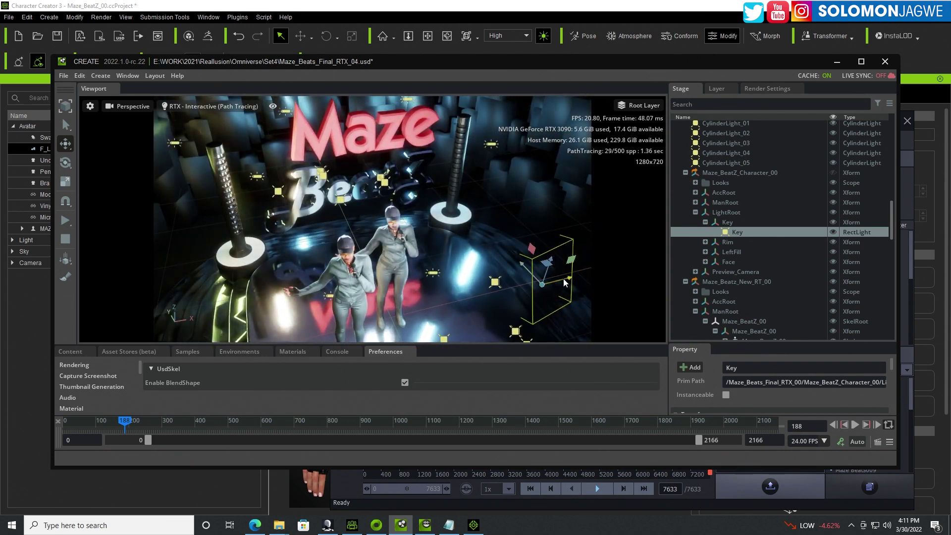
mouse_move(563, 278)
left_mouse_down("alt")
mouse_move(426, 295)
mouse_move(515, 283)
mouse_move(477, 212)
mouse_move(462, 244)
mouse_move(410, 236)
mouse_move(495, 195)
mouse_move(298, 200)
mouse_move(553, 202)
mouse_move(470, 211)
mouse_move(536, 213)
mouse_move(527, 215)
left_mouse_up("alt")
left_click(514, 188)
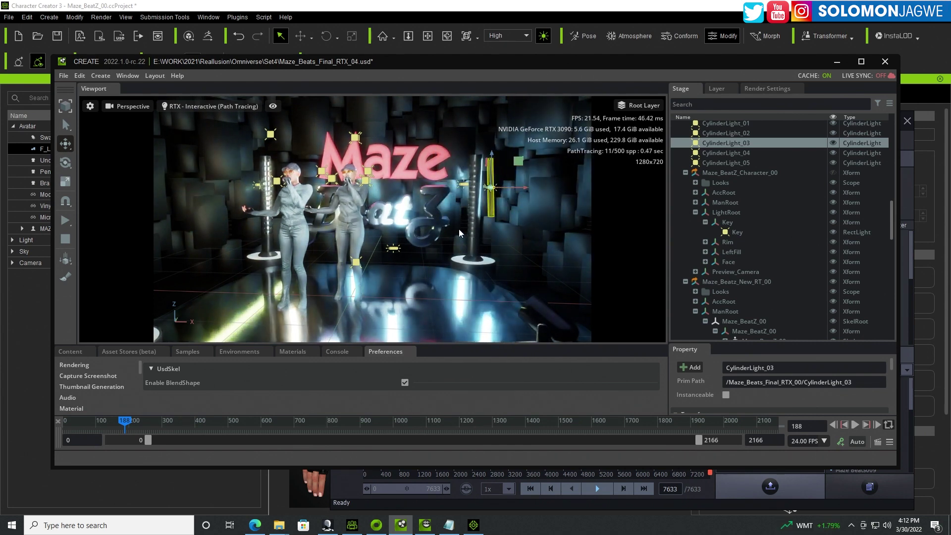
scroll(480, 218, "up", 5)
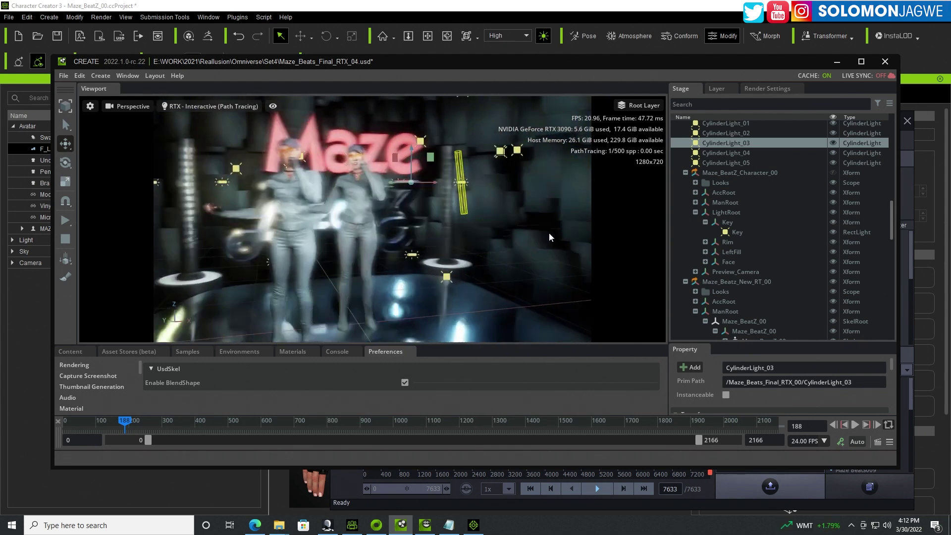
mouse_move(549, 236)
left_mouse_down("alt")
mouse_move(635, 269)
mouse_move(402, 269)
left_mouse_up("alt")
Select the whole Maze_Beatz_PT1 character and move it away from the other singer, to the far edge of the stage
left_click(389, 279)
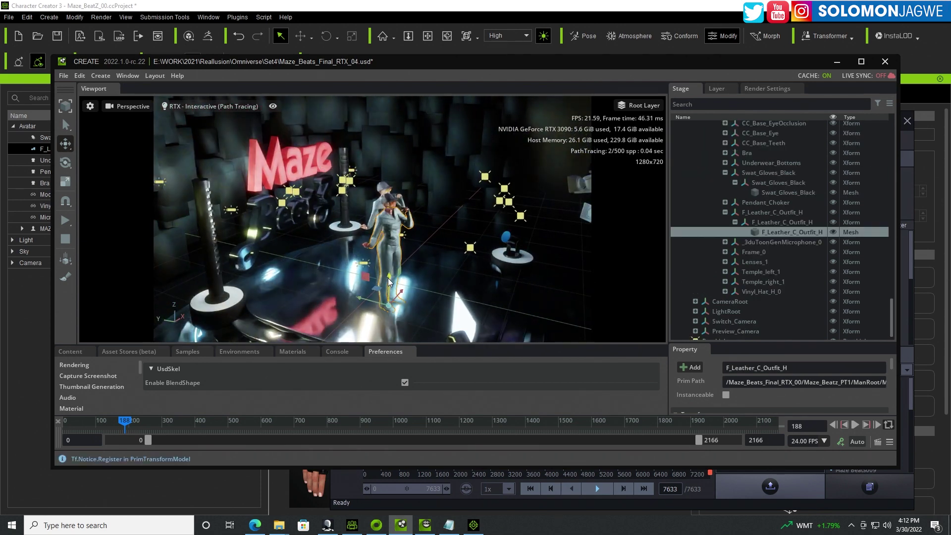
left_click_drag(388, 281, 340, 301)
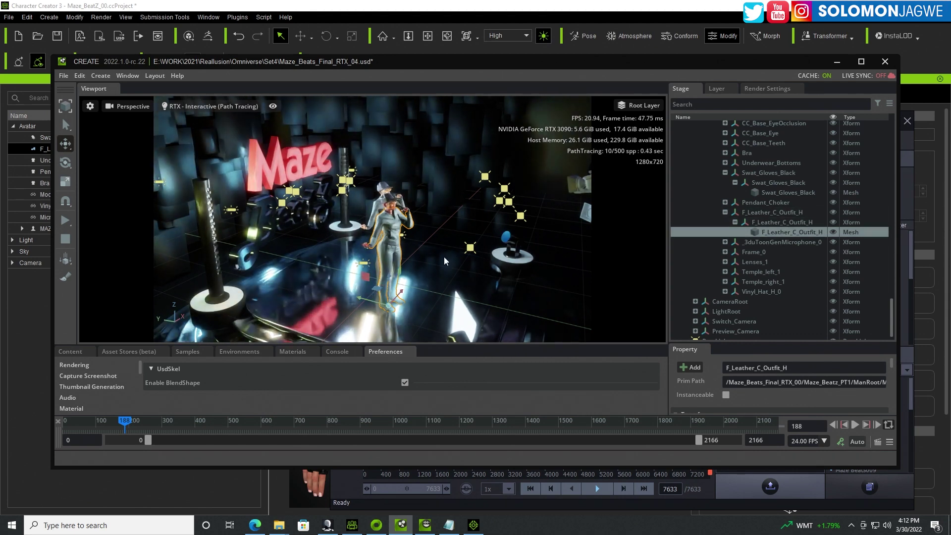
scroll(784, 217, "up", 3)
scroll(784, 214, "up", 3)
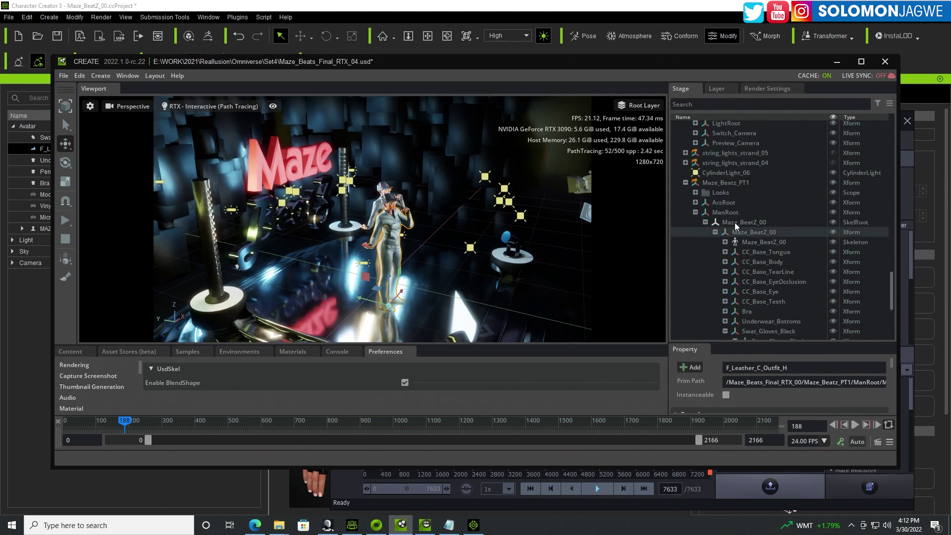
left_click(723, 185)
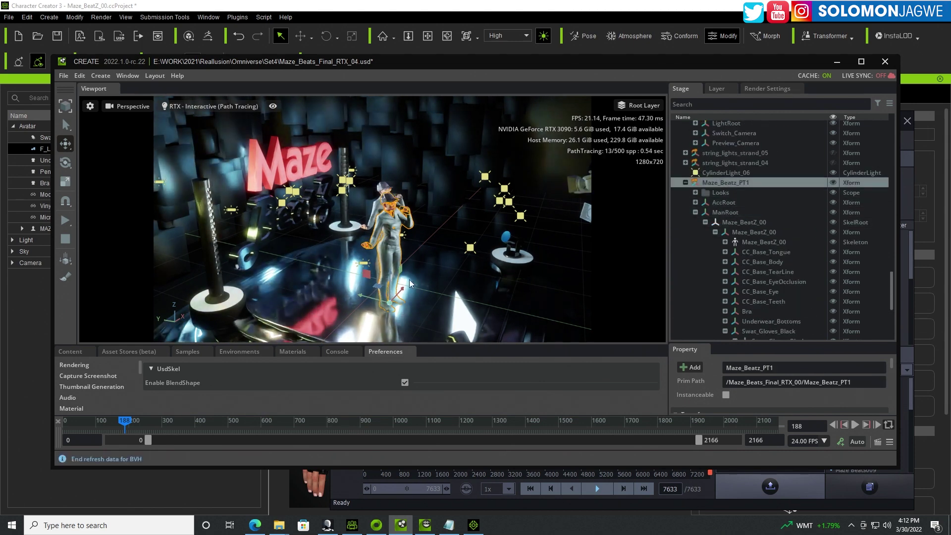
mouse_move(374, 298)
left_mouse_down()
mouse_move(323, 292)
mouse_move(459, 313)
mouse_move(333, 300)
mouse_move(304, 299)
mouse_move(386, 310)
mouse_move(267, 304)
mouse_move(373, 319)
mouse_move(301, 333)
left_mouse_up()
mouse_move(378, 292)
left_mouse_down()
mouse_move(512, 219)
mouse_move(504, 227)
left_mouse_up()
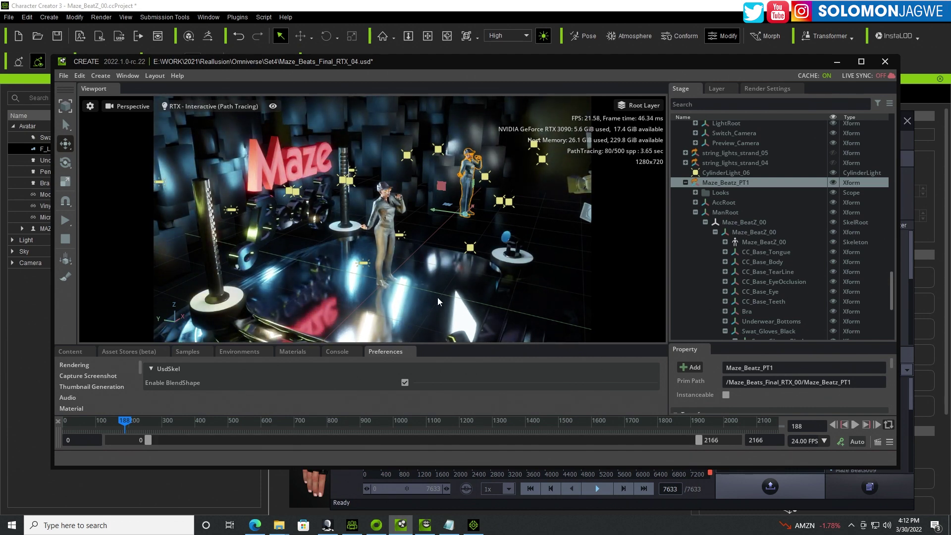
mouse_move(441, 271)
left_mouse_down("alt")
mouse_move(281, 257)
mouse_move(293, 258)
left_mouse_up("alt")
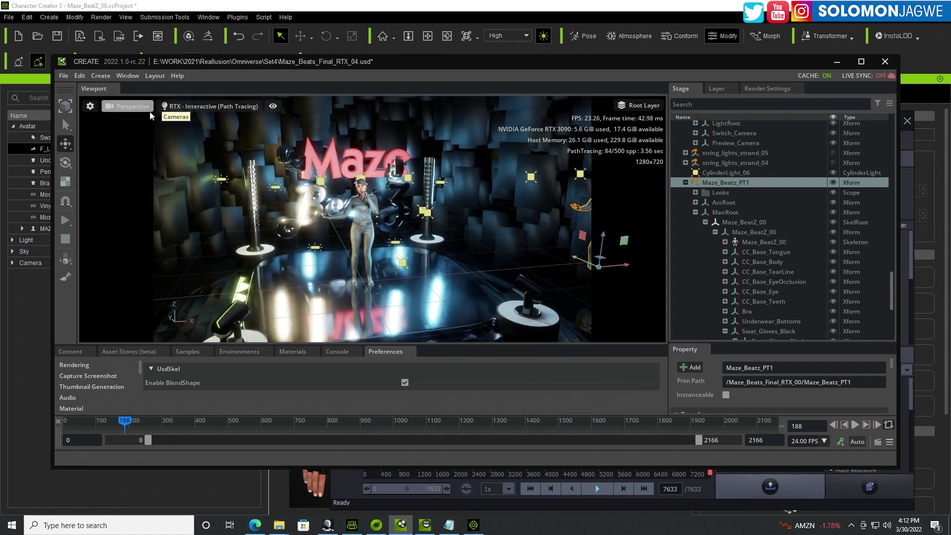
Open the Movie Capture settings and maximize the Omniverse Create window
left_click(89, 106)
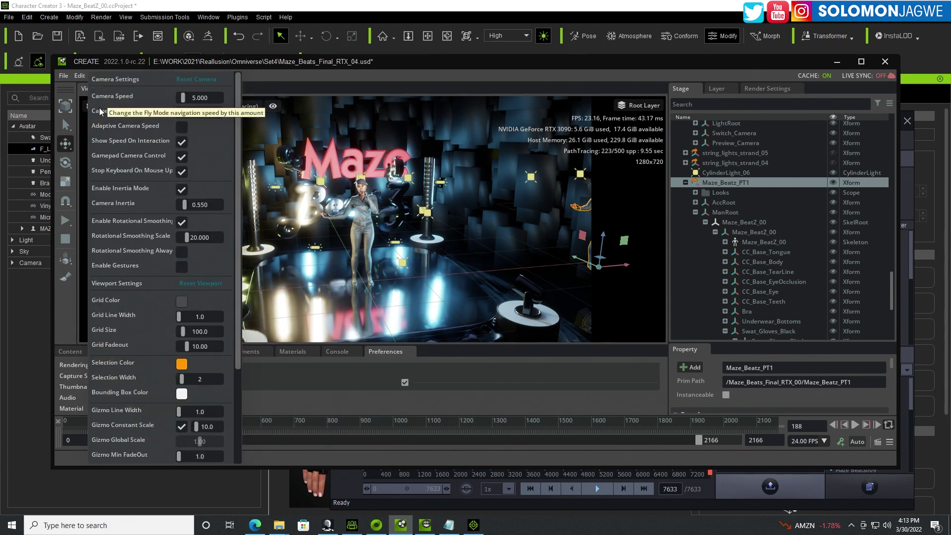
left_click(845, 456)
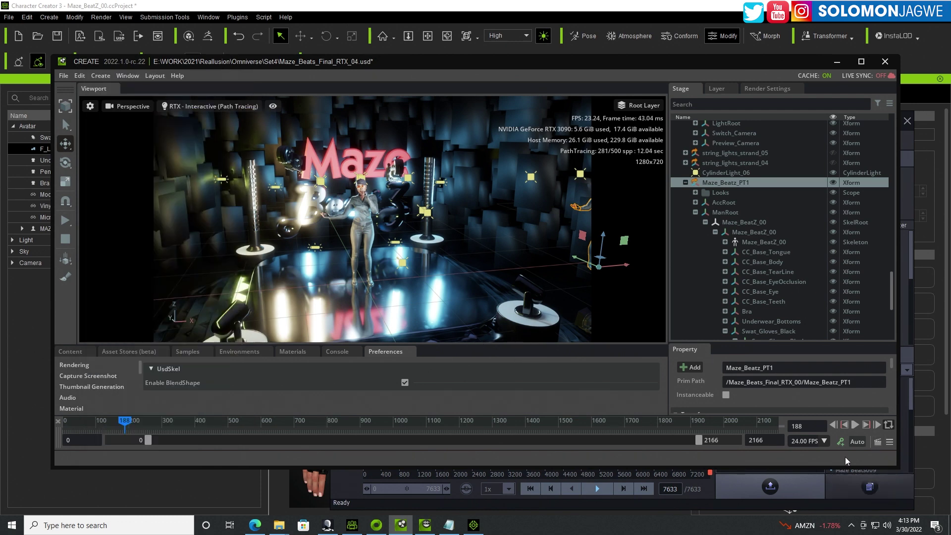
left_click(876, 443)
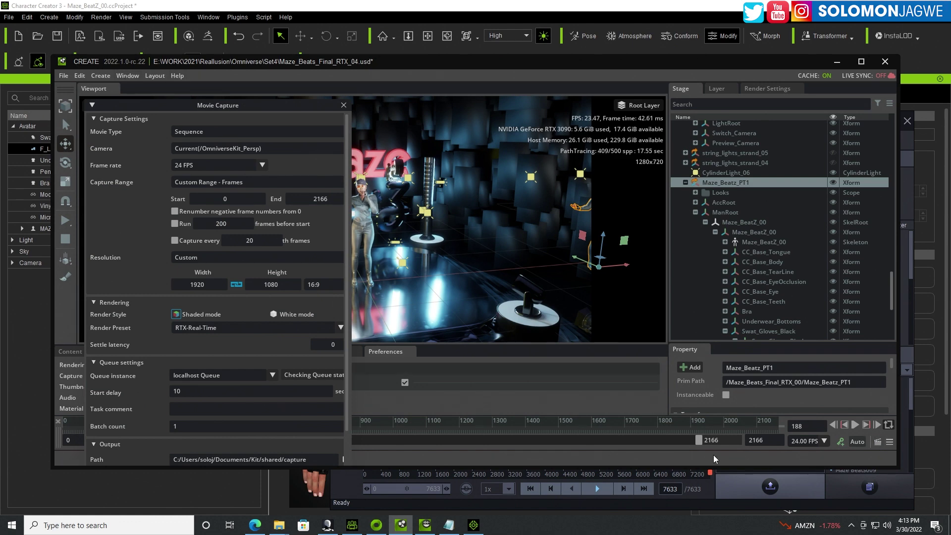
left_click(864, 62)
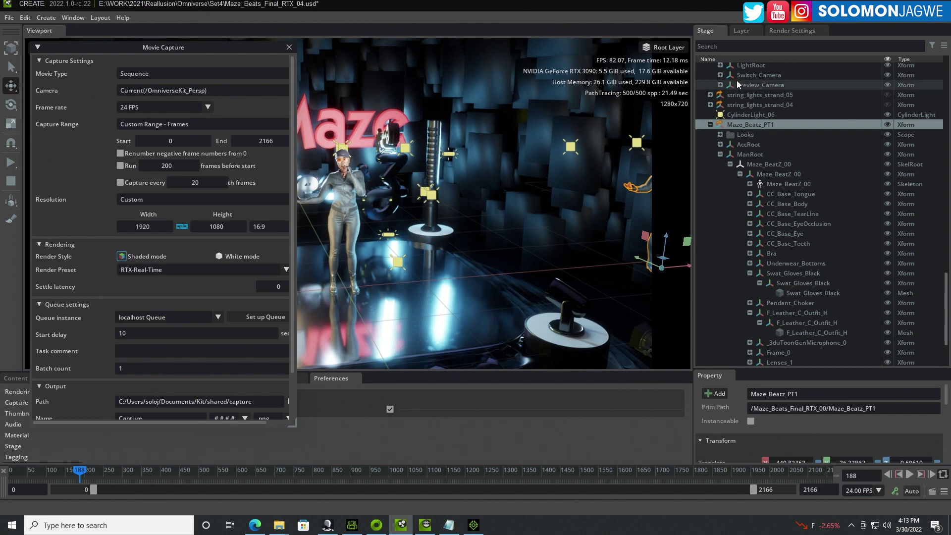
In the path-tracing render settings, set Max Bounces to 64 and Max Specular and Transmission Bounces to 14
left_click(791, 30)
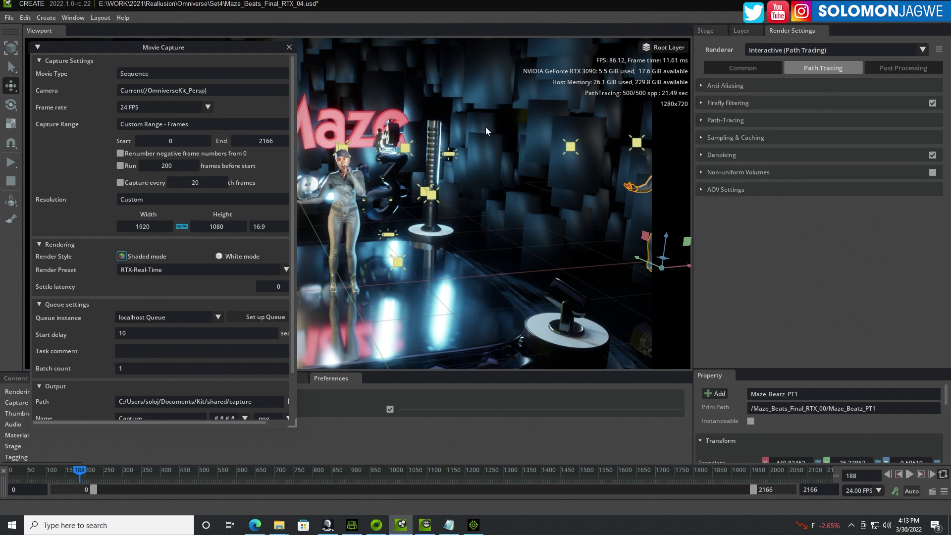
left_click_drag(193, 46, 422, 121)
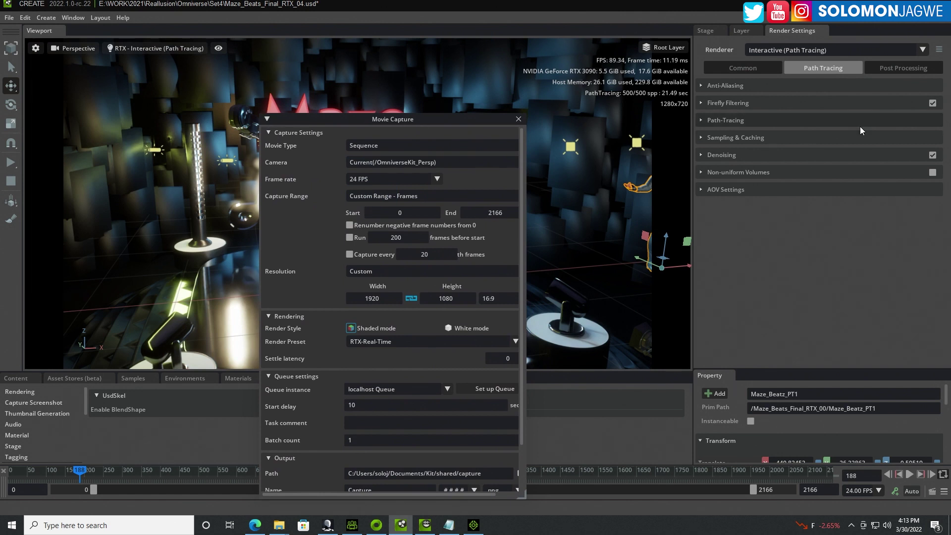
left_click(700, 120)
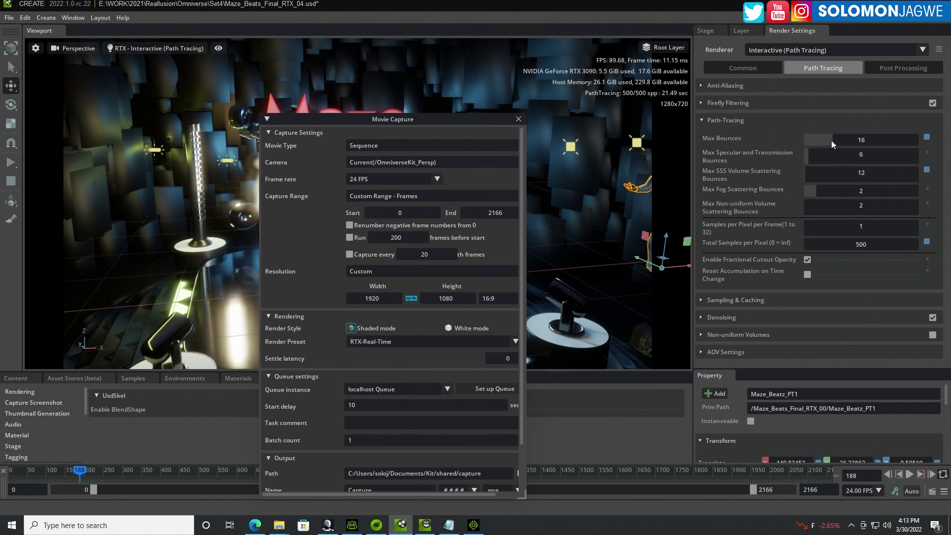
left_click_drag(830, 141, 888, 141)
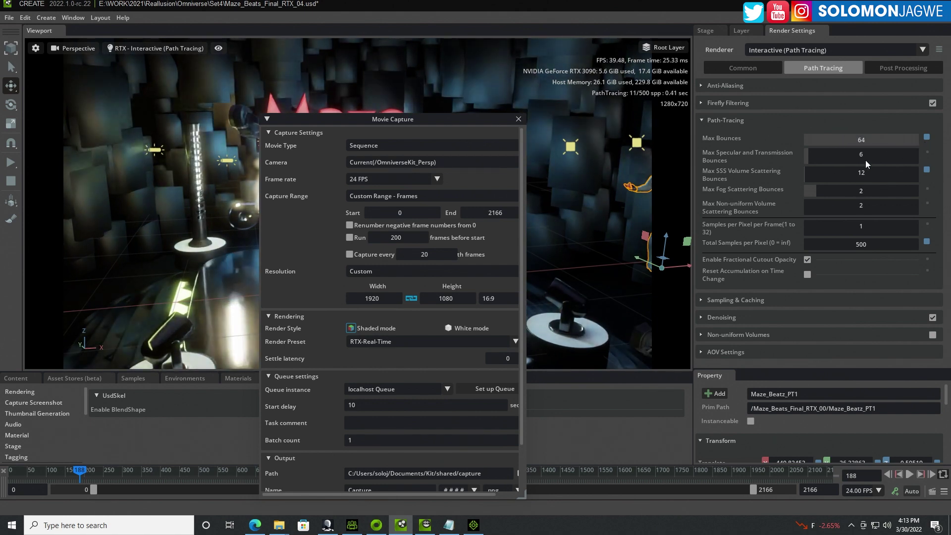
left_click_drag(810, 159, 843, 160)
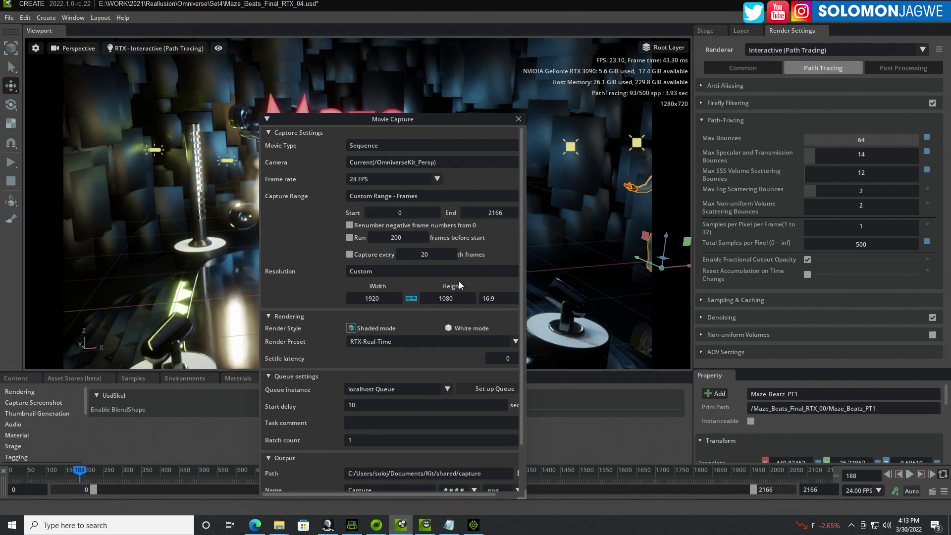
Set the Movie Capture render preset to RTX-Interactive (Path Tracing)
left_click_drag(430, 126, 377, 71)
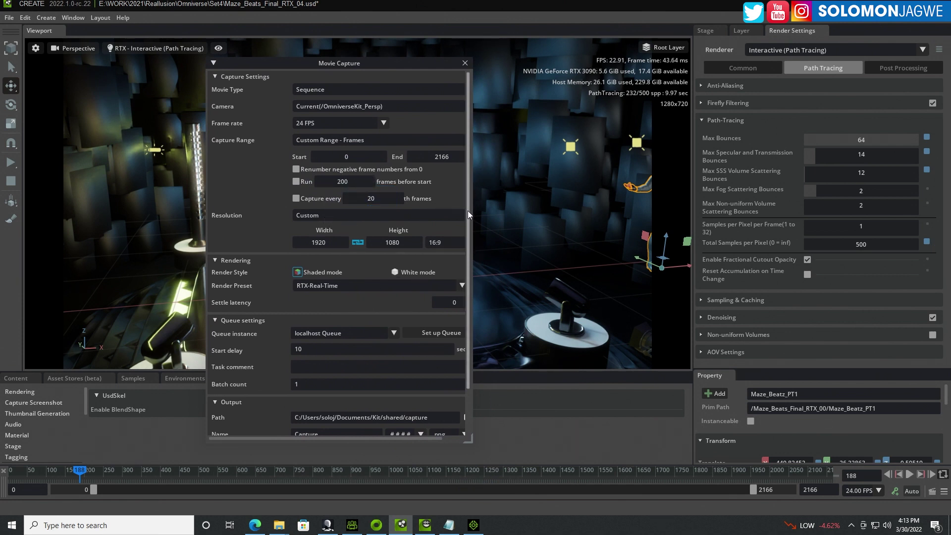
mouse_move(467, 210)
left_mouse_down()
mouse_move(468, 219)
mouse_move(470, 206)
left_mouse_up()
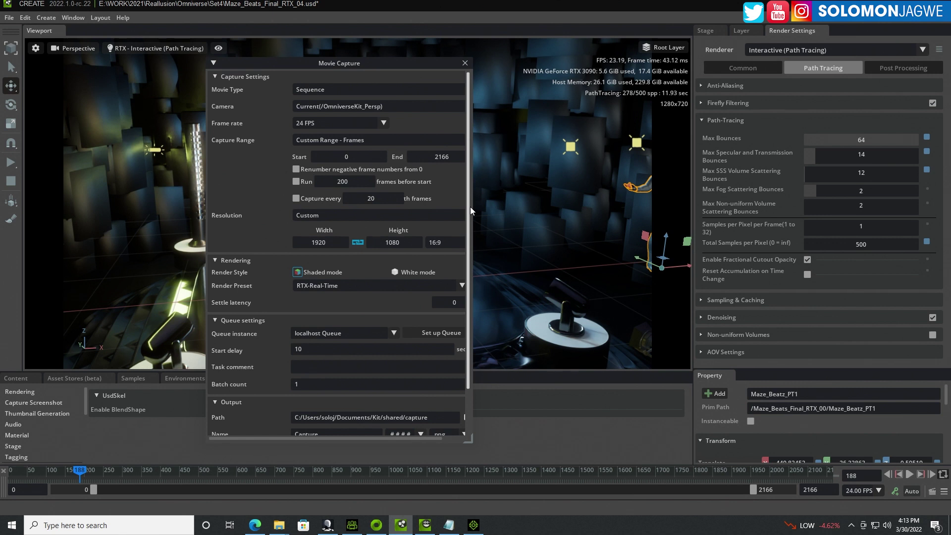
left_click(390, 285)
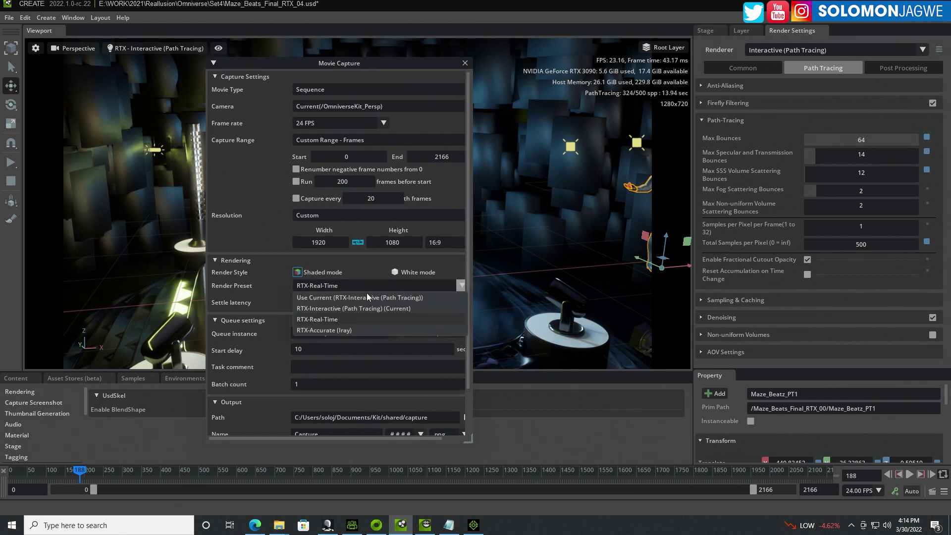
left_click(347, 308)
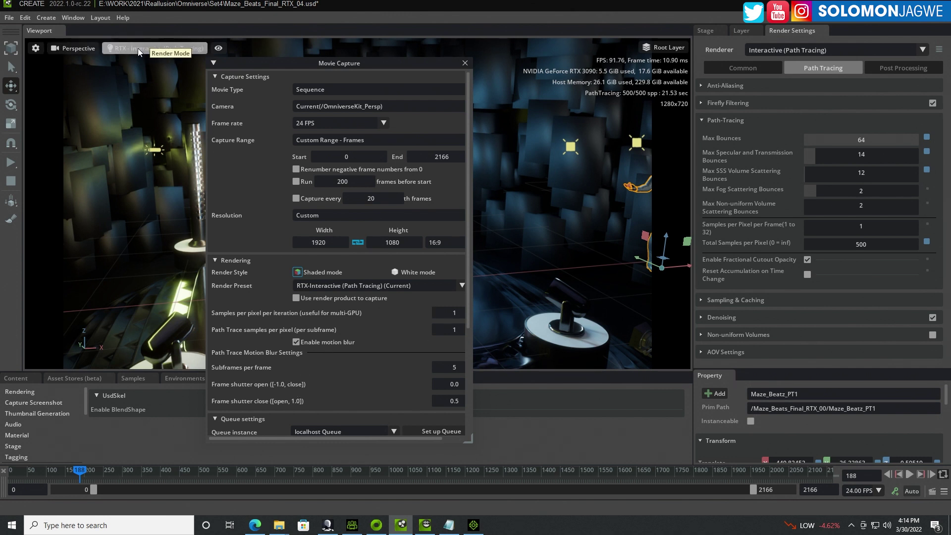
Switch the viewport to the Maze_Beatz_PT1 camera Camera_Close_Face2_R and reposition the Movie Capture window to uncover part of the singer
left_click(81, 49)
mouse_move(110, 58)
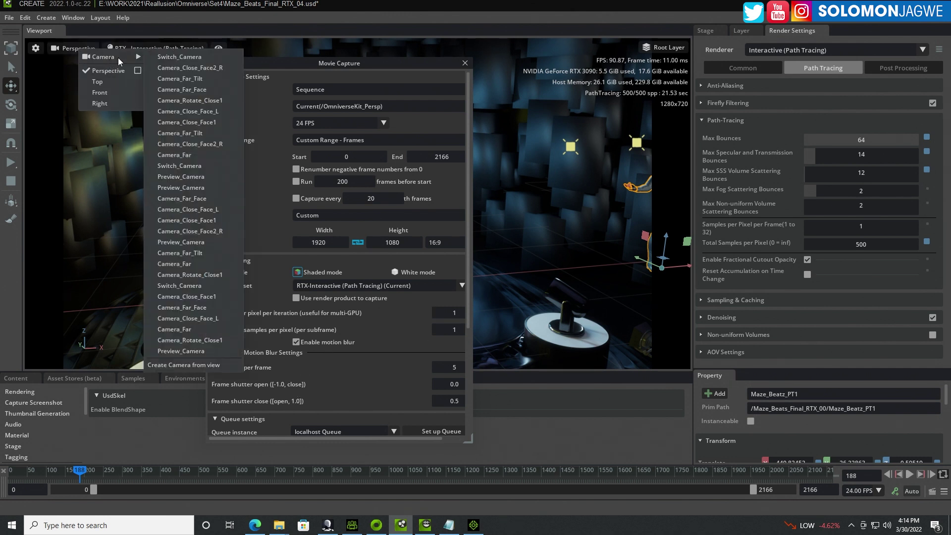
left_click(188, 144)
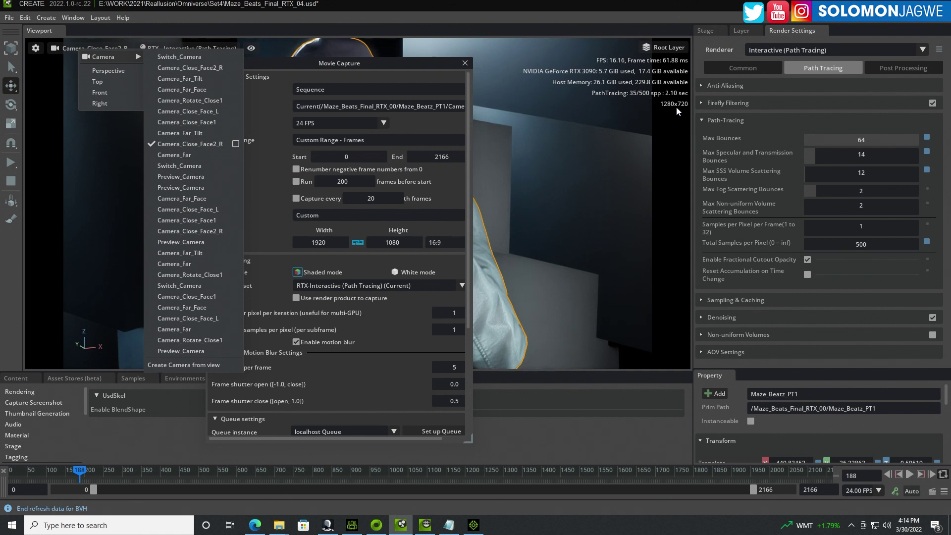
left_click_drag(417, 62, 234, 166)
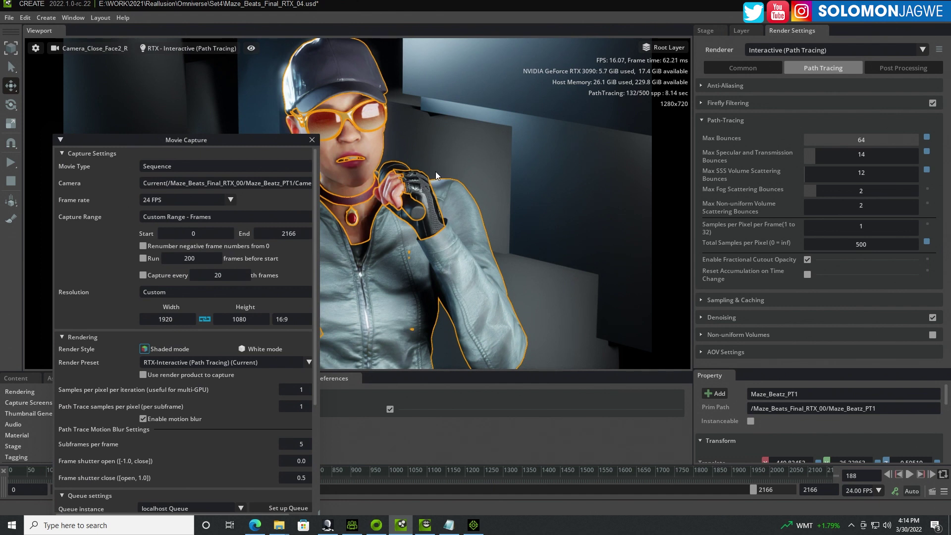
left_click_drag(234, 139, 253, 75)
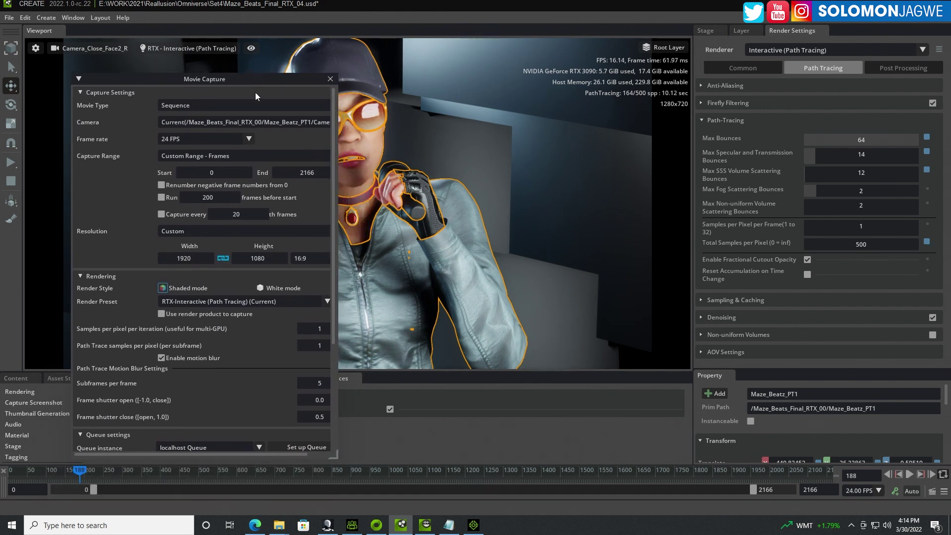
Disable motion blur for the movie capture and set Path Trace samples per pixel to 500
left_click(161, 357)
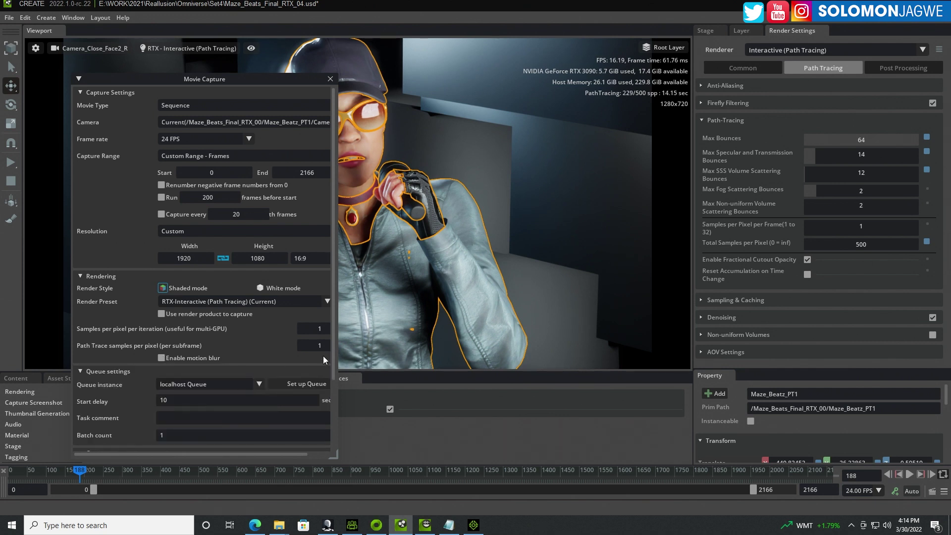
left_click_drag(331, 342, 323, 435)
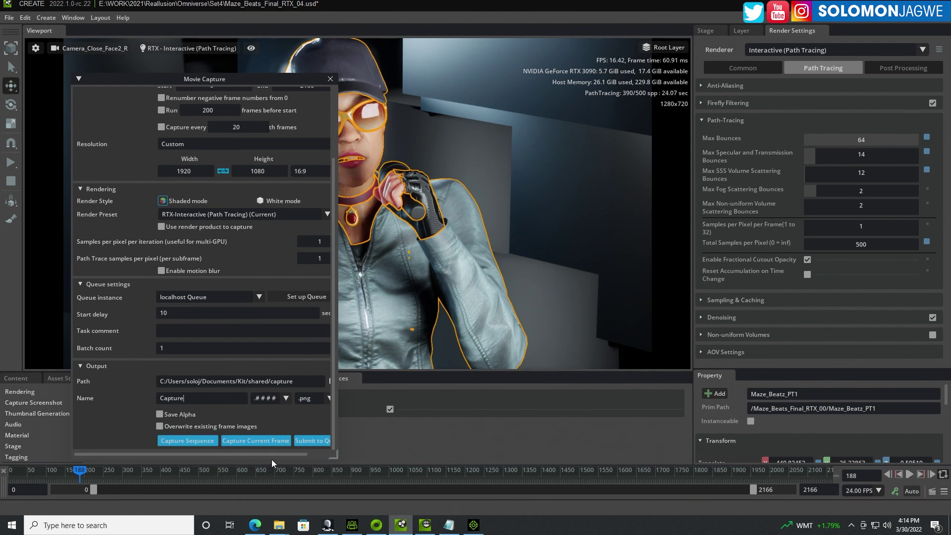
left_click_drag(301, 454, 330, 454)
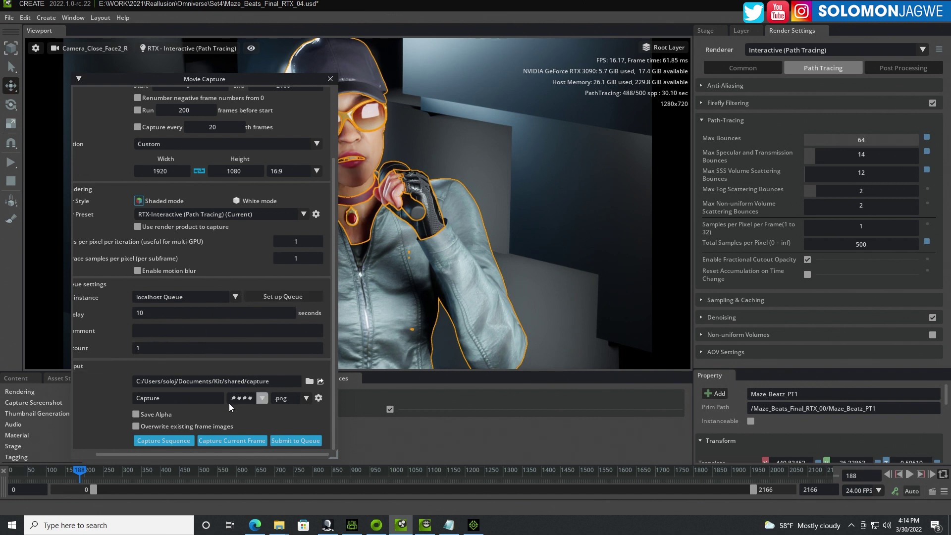
left_click_drag(230, 453, 221, 454)
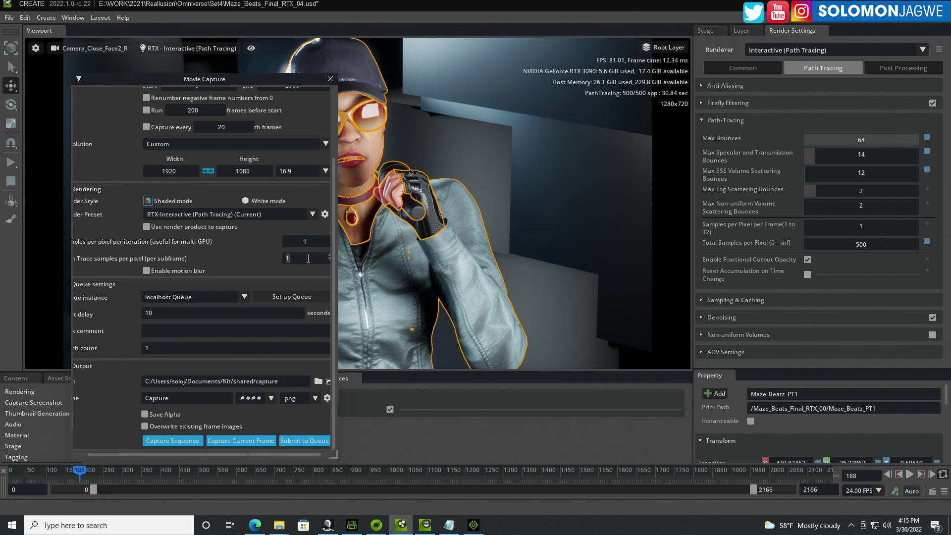
type("500")
Jump the timeline to frame 1031 and move the Movie Capture window clear of the singer's face
left_click(400, 475)
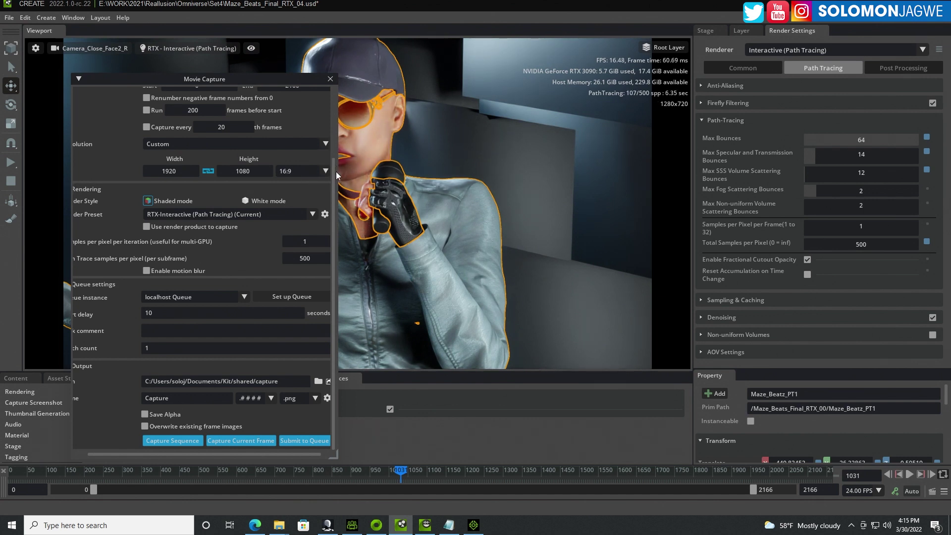
left_click_drag(336, 166, 333, 116)
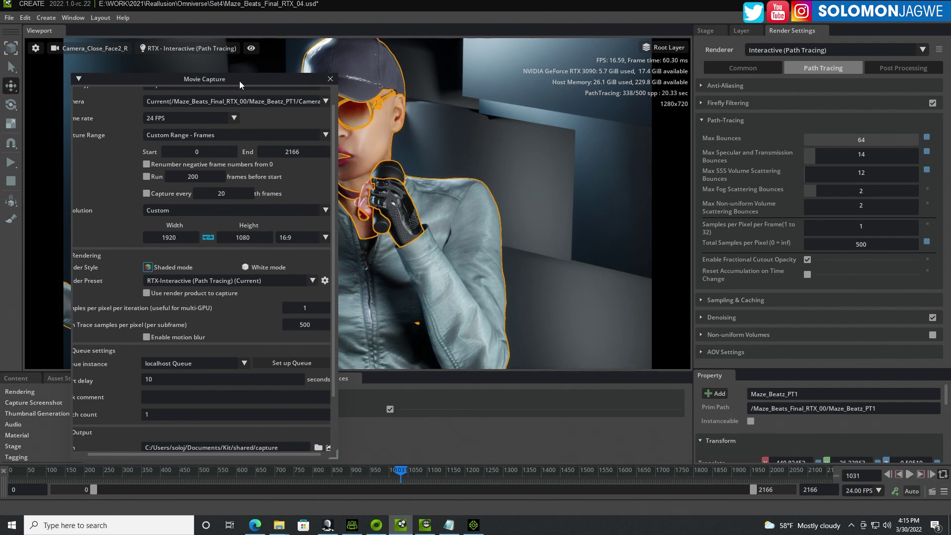
left_click_drag(239, 80, 666, 71)
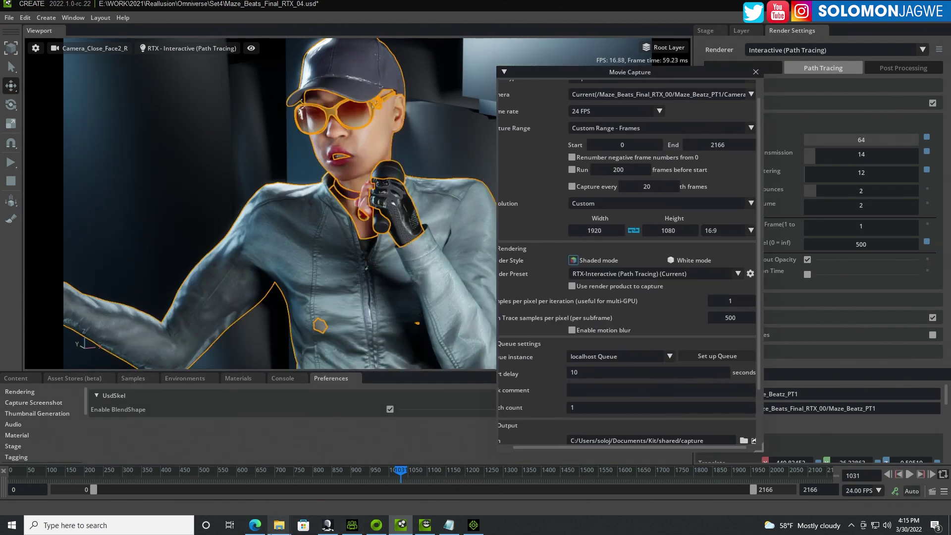
Switch to the Edge browser and look through the iClone Omniverse page, the Audio2Face page and the Maze Beatz rap song video on YouTube
left_click(256, 526)
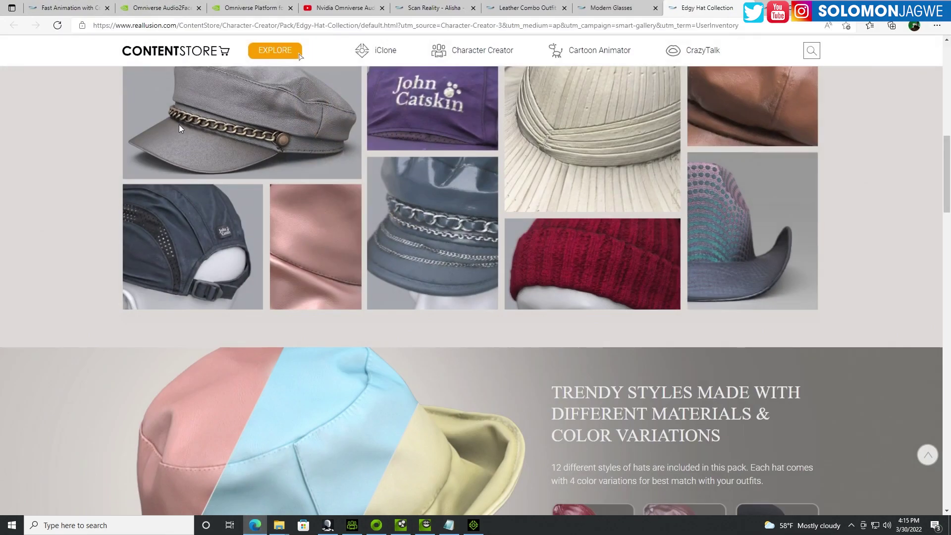
left_click(67, 7)
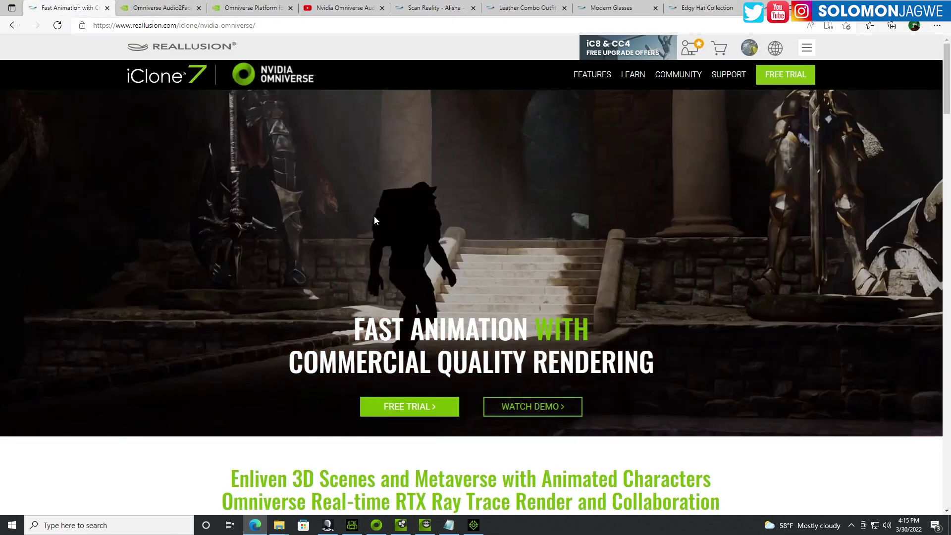
left_click(160, 8)
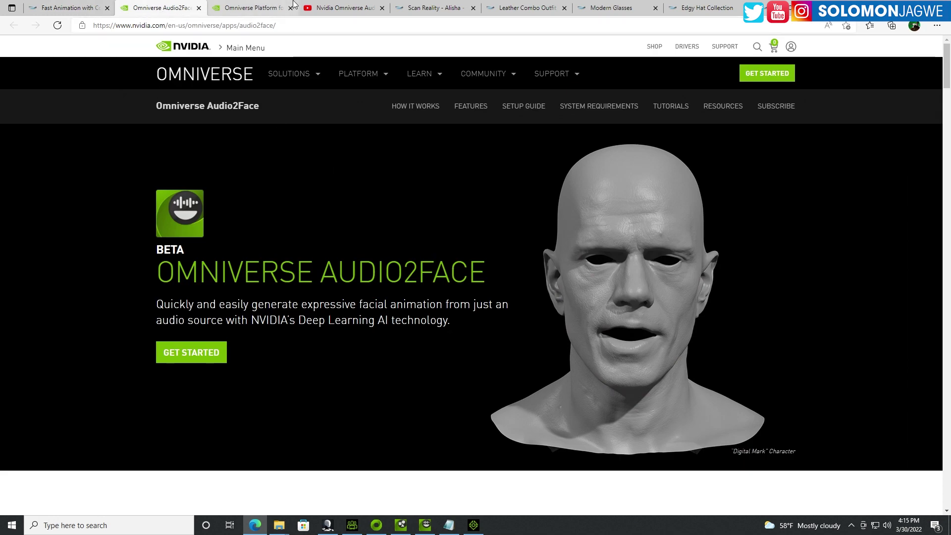
left_click(336, 8)
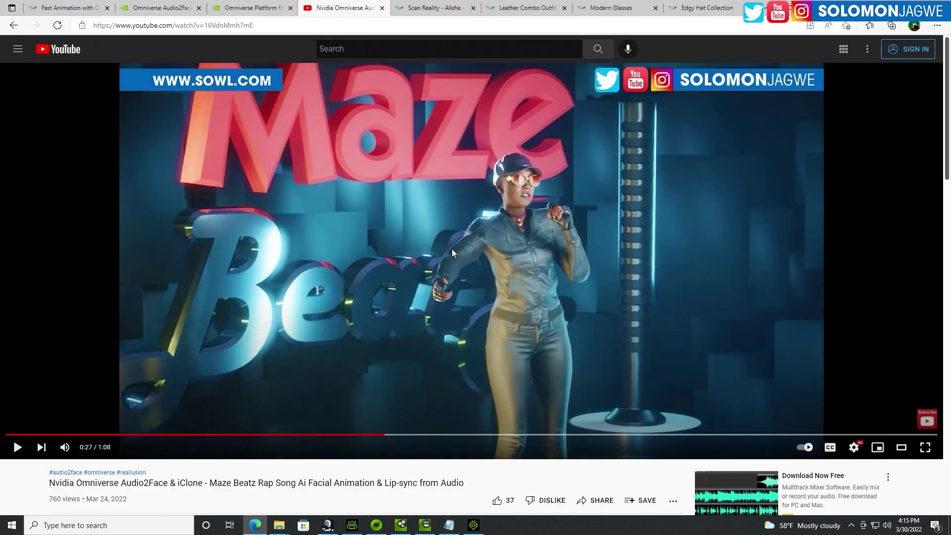